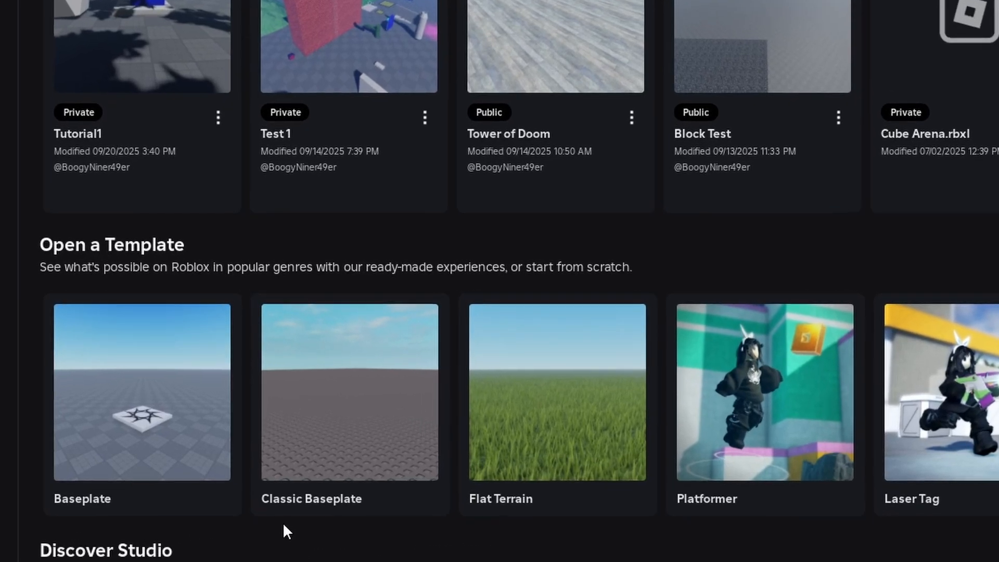
# - Create a place from the Baseplate template and open the Terrain Editor's Generate tool
pyautogui.click(146, 378)
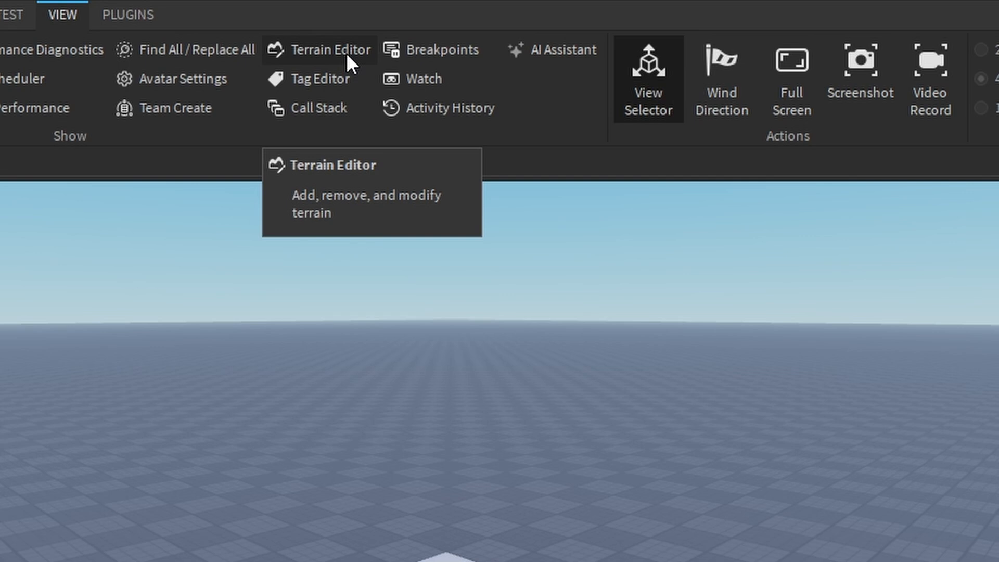
pyautogui.click(345, 52)
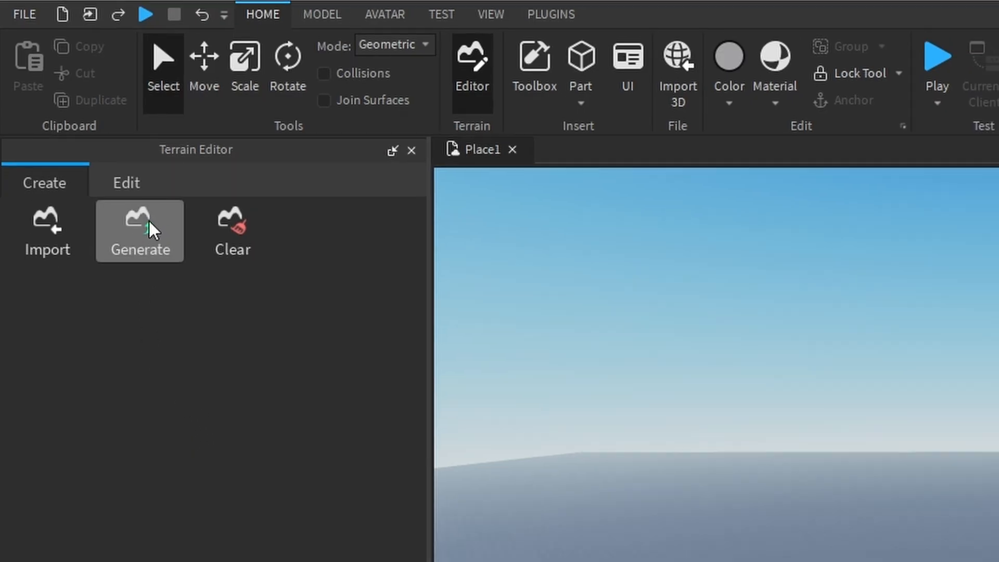
pyautogui.click(148, 238)
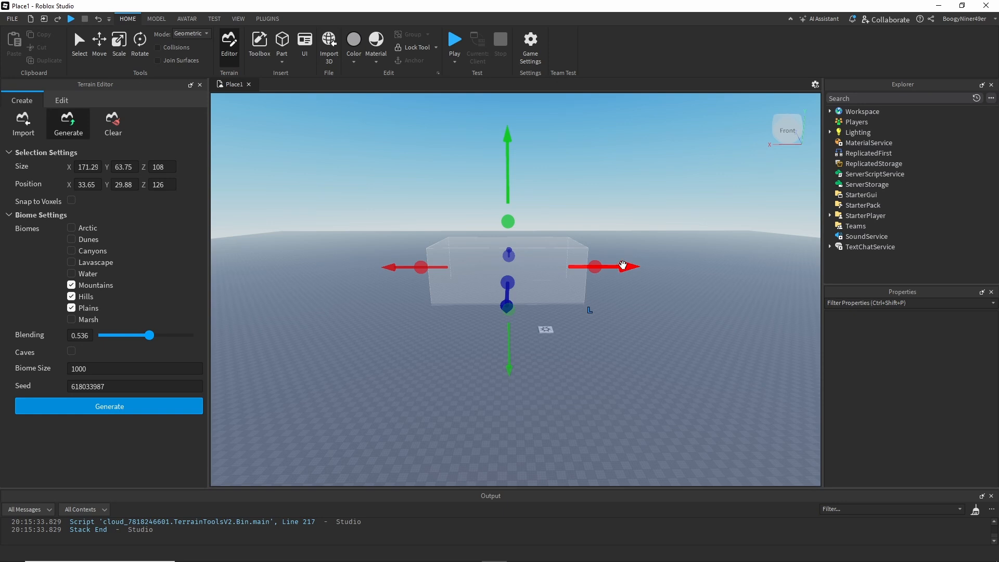
# - Shift the terrain generation region along X and enlarge it to about 624 wide and 145 high
pyautogui.moveTo(624, 266); pyautogui.dragTo(596, 263)
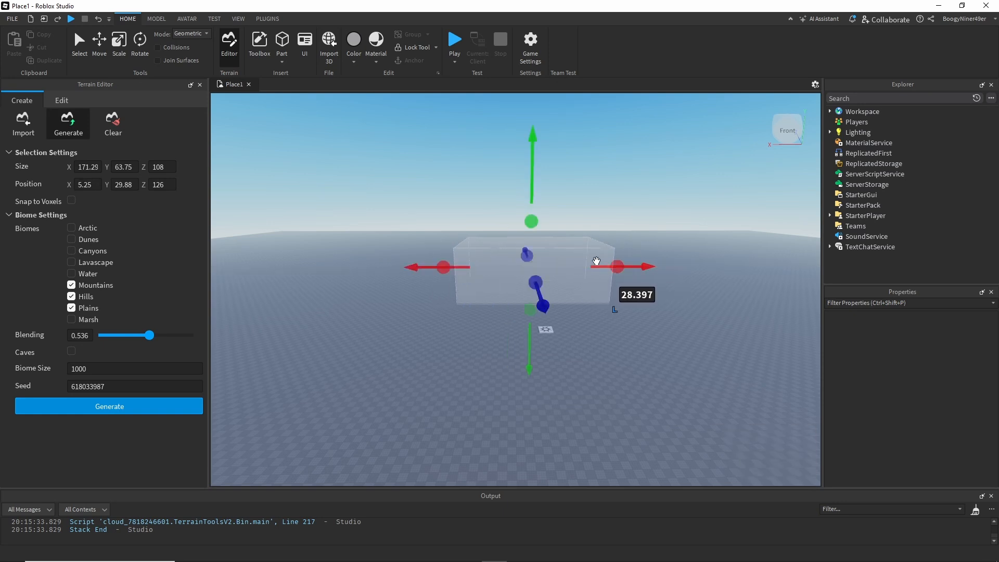
pyautogui.moveTo(413, 264)
pyautogui.mouseDown()
pyautogui.moveTo(404, 267)
pyautogui.moveTo(425, 267)
pyautogui.mouseUp()
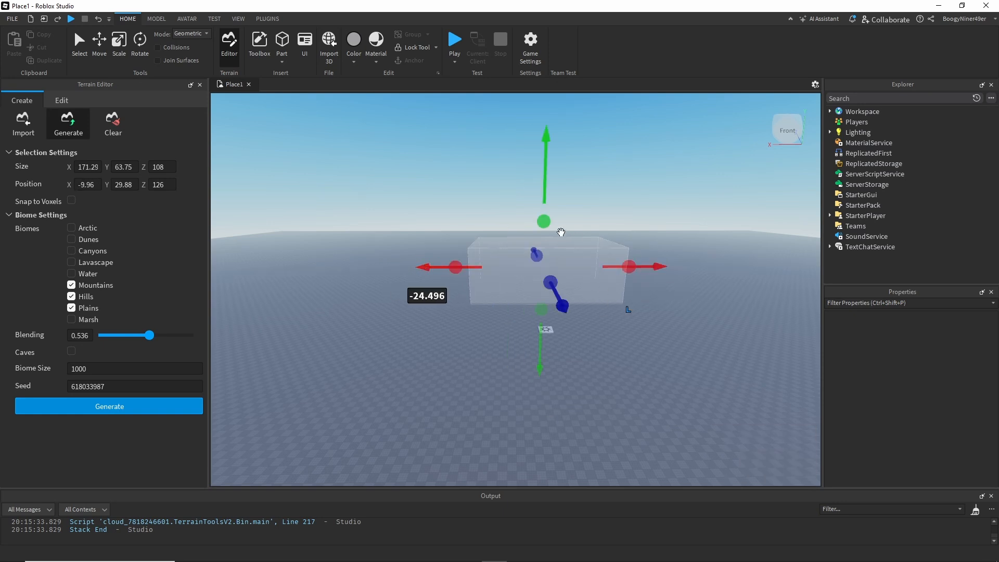
pyautogui.moveTo(543, 220); pyautogui.dragTo(543, 203)
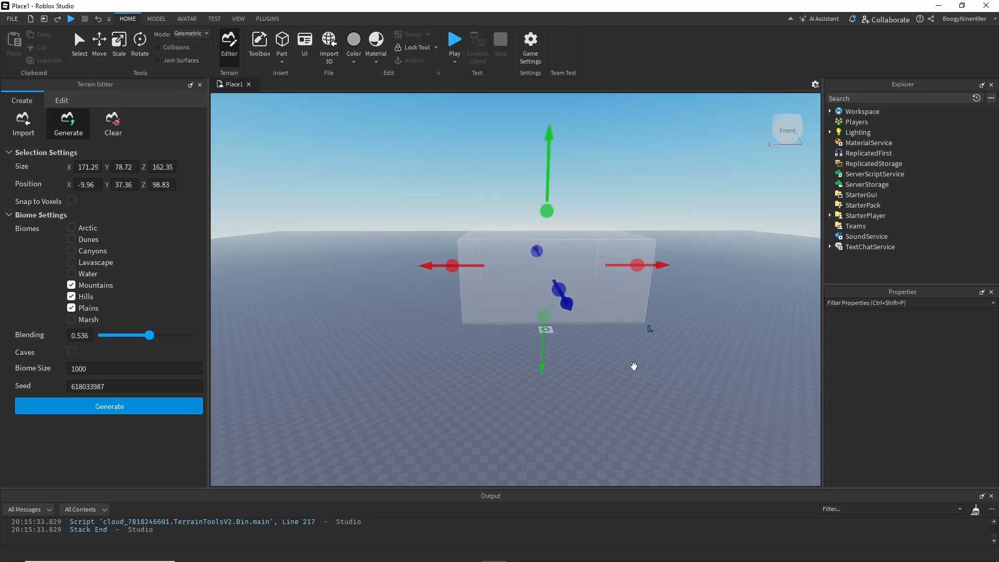
pyautogui.moveTo(452, 266); pyautogui.dragTo(229, 268)
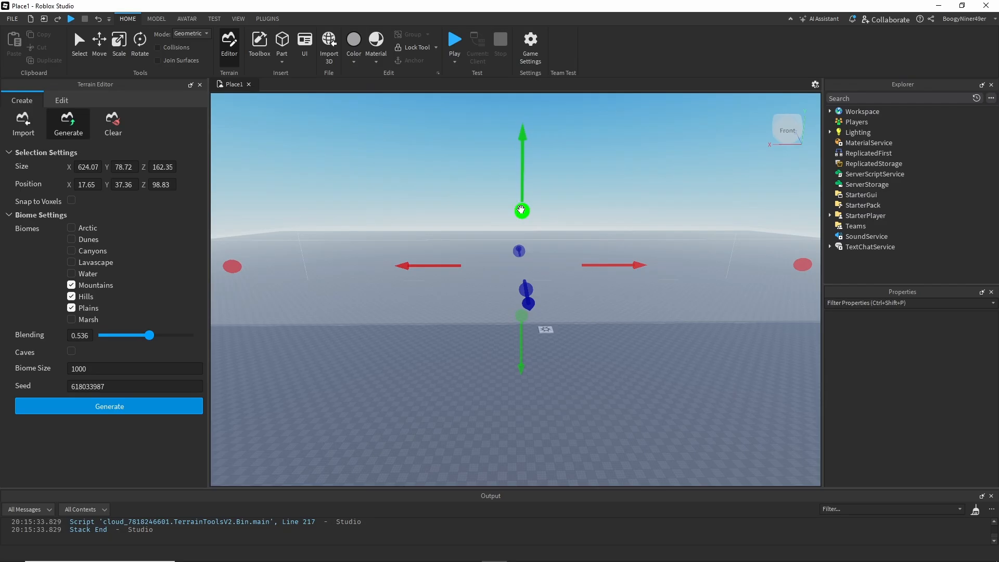
pyautogui.moveTo(519, 211); pyautogui.dragTo(522, 147)
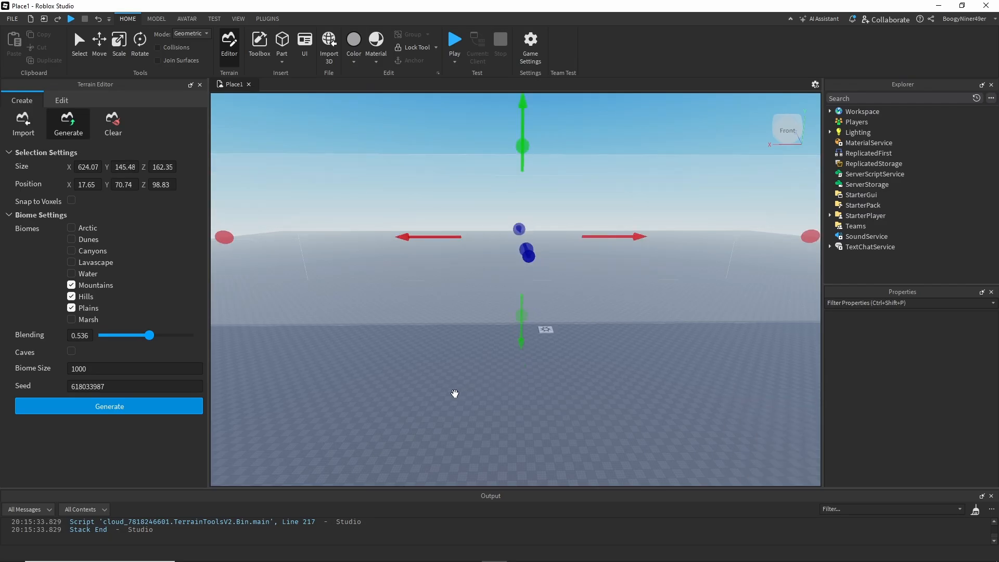
# - Extend the terrain generation region along Z to a depth of about 861
pyautogui.moveTo(477, 388); pyautogui.dragTo(450, 317, button='right')
pyautogui.moveTo(383, 323); pyautogui.dragTo(612, 236, button='middle')
pyautogui.scroll(-5, 457, 277)
pyautogui.moveTo(488, 211); pyautogui.dragTo(758, 241)
pyautogui.moveTo(357, 213); pyautogui.dragTo(247, 210)
pyautogui.moveTo(477, 372); pyautogui.dragTo(386, 350, button='middle')
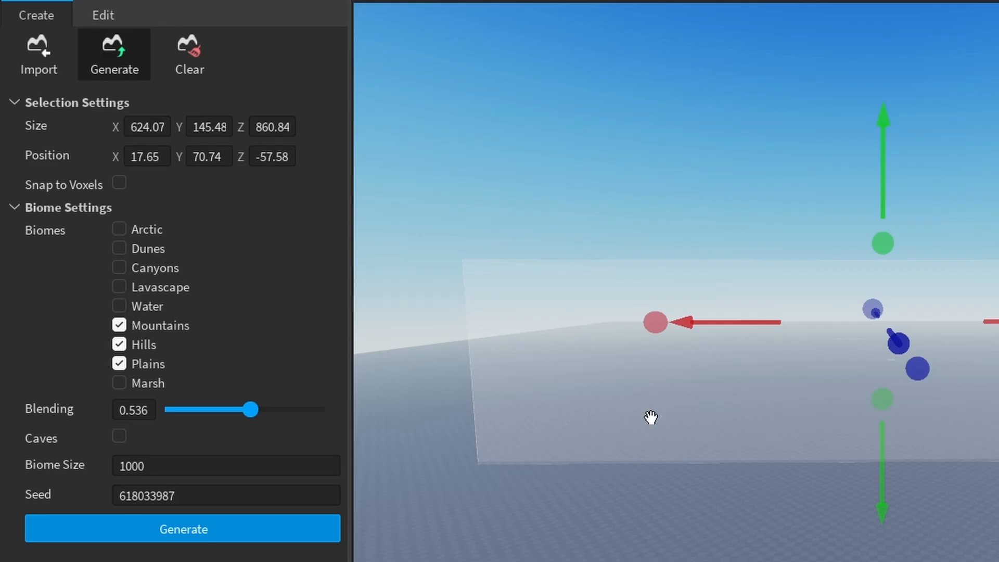
# - Choose Dunes, Canyons, Water, Mountains, Hills and Plains as the biomes for the terrain
pyautogui.click(120, 325)
pyautogui.click(119, 344)
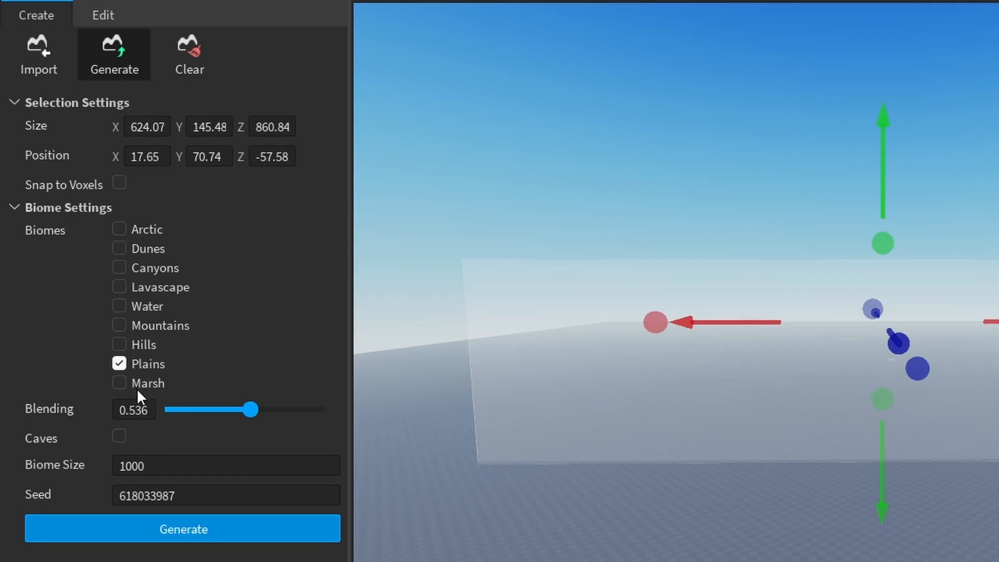
pyautogui.click(119, 364)
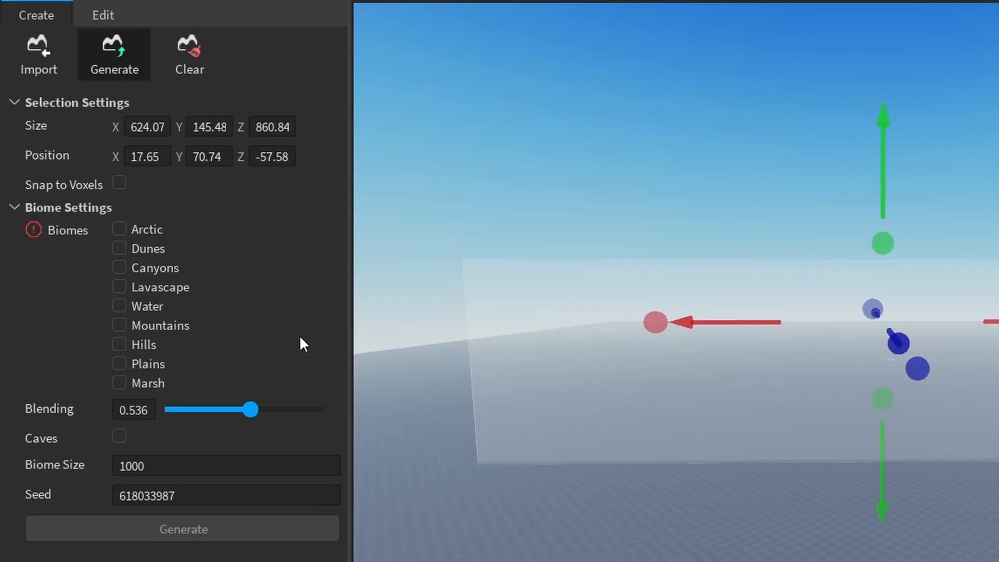
pyautogui.click(119, 325)
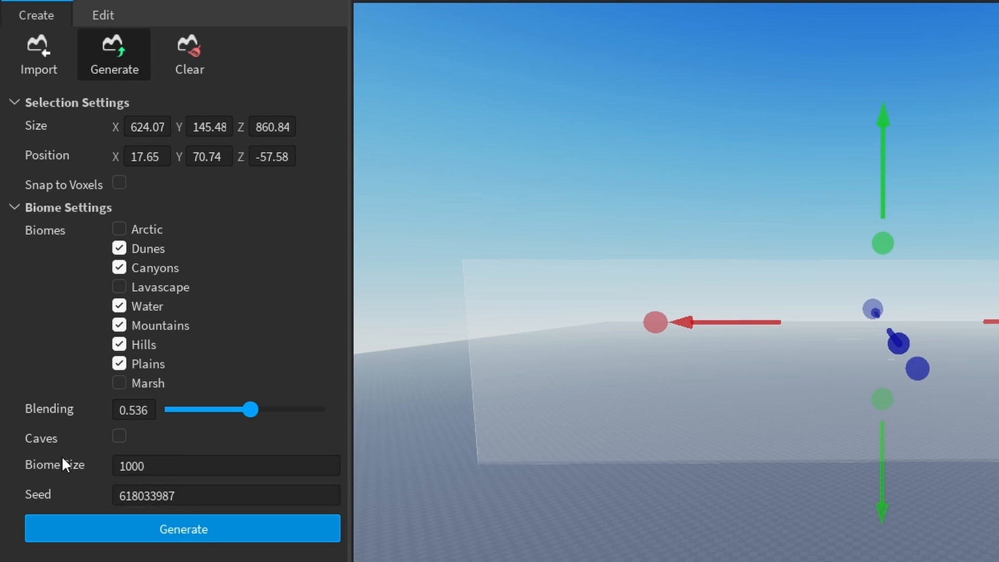
# - Enable caves and set the blending to 0.448 and the biome size to 250
pyautogui.click(119, 435)
pyautogui.moveTo(250, 412)
pyautogui.mouseDown()
pyautogui.moveTo(301, 415)
pyautogui.moveTo(229, 419)
pyautogui.moveTo(238, 421)
pyautogui.mouseUp()
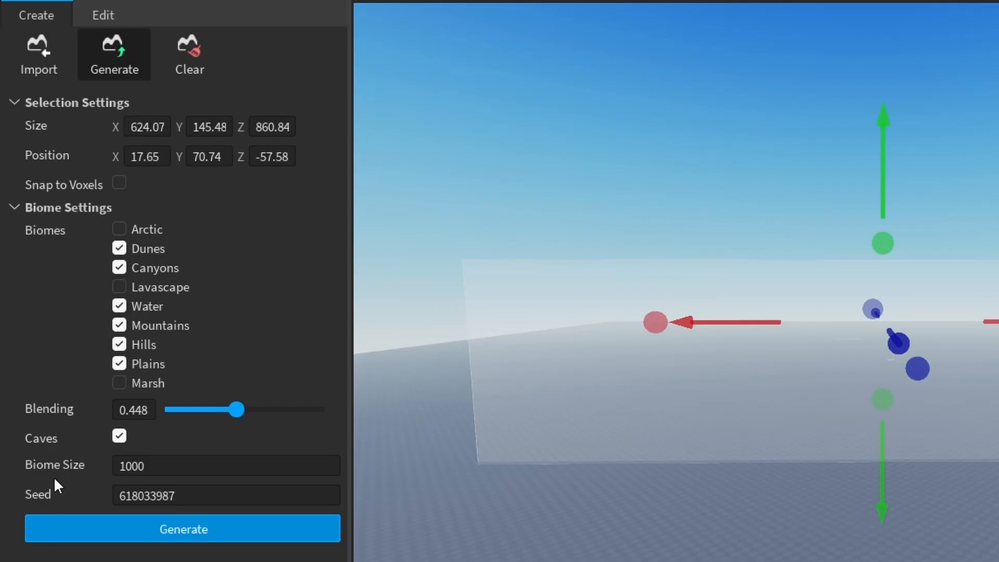
pyautogui.click(144, 473)
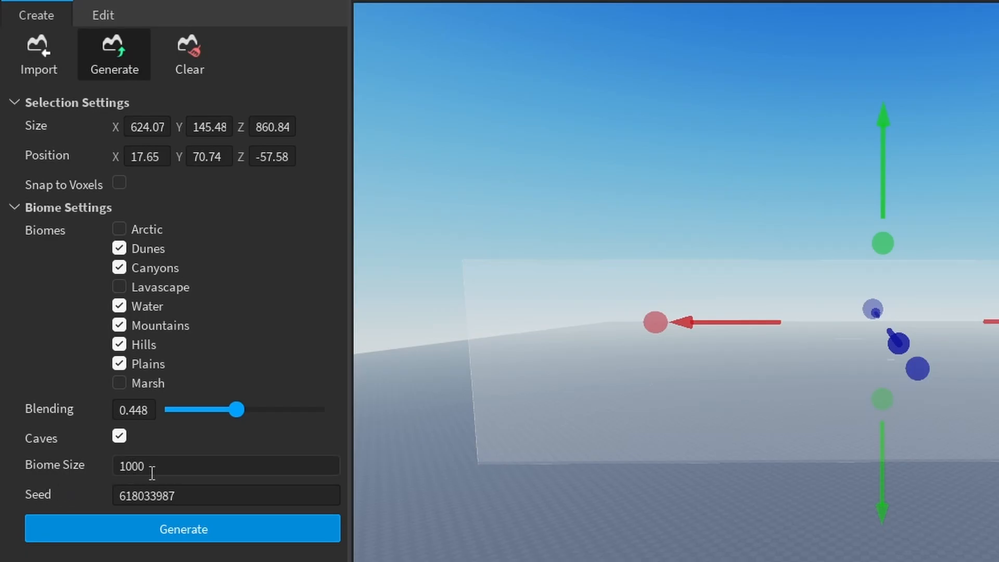
pyautogui.click(155, 467)
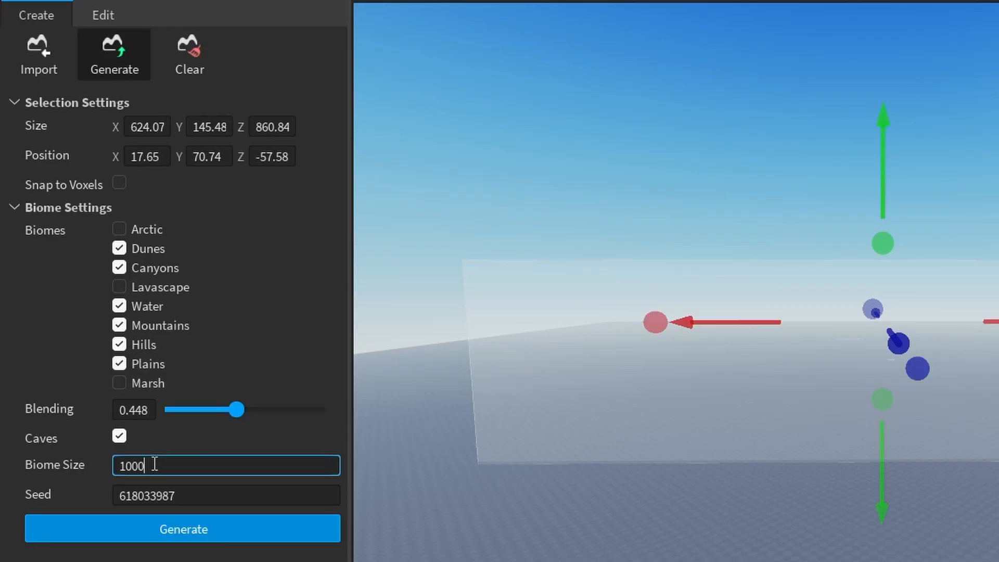
pyautogui.moveTo(155, 463); pyautogui.dragTo(107, 470)
pyautogui.write('250')
pyautogui.click(207, 520)
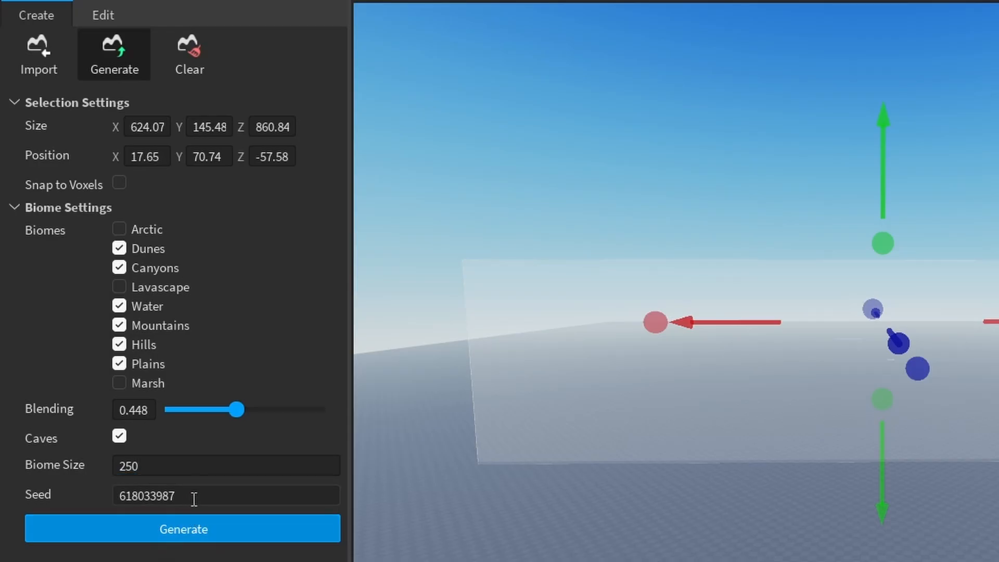
# - Change the seed to 438033987 and generate the terrain in the region
pyautogui.click(145, 495)
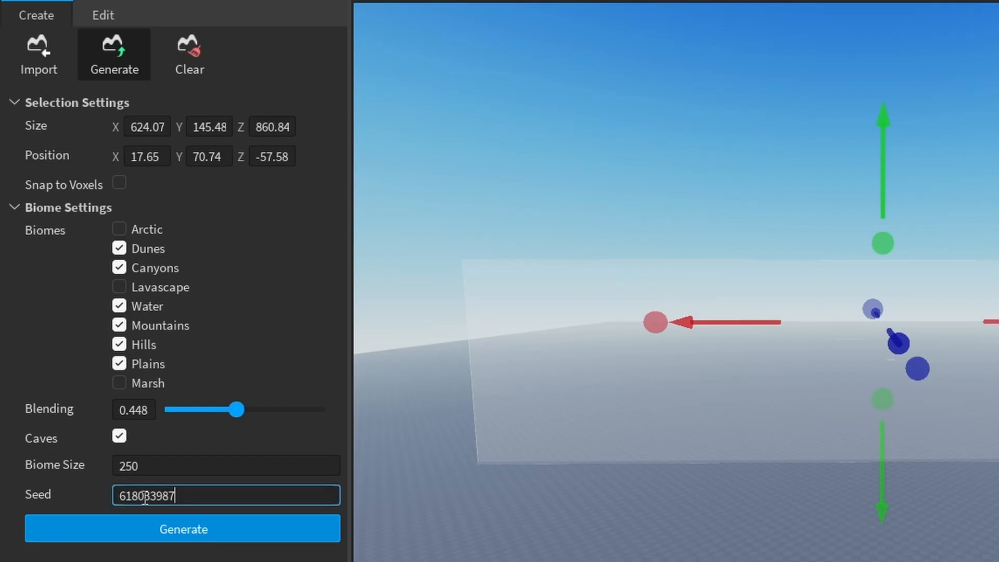
pyautogui.moveTo(131, 496); pyautogui.dragTo(119, 497)
pyautogui.write('43')
pyautogui.press('Return')
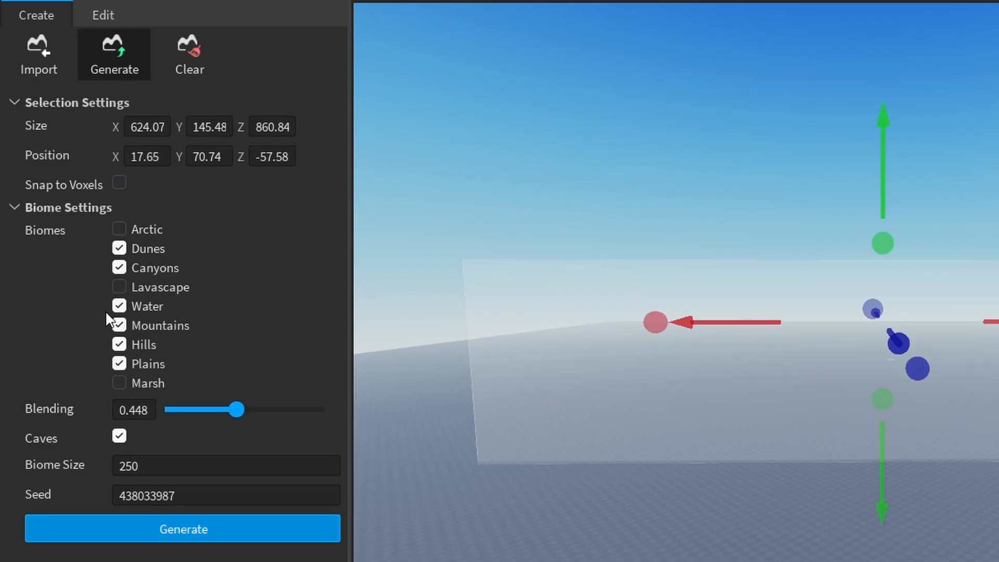
pyautogui.click(173, 529)
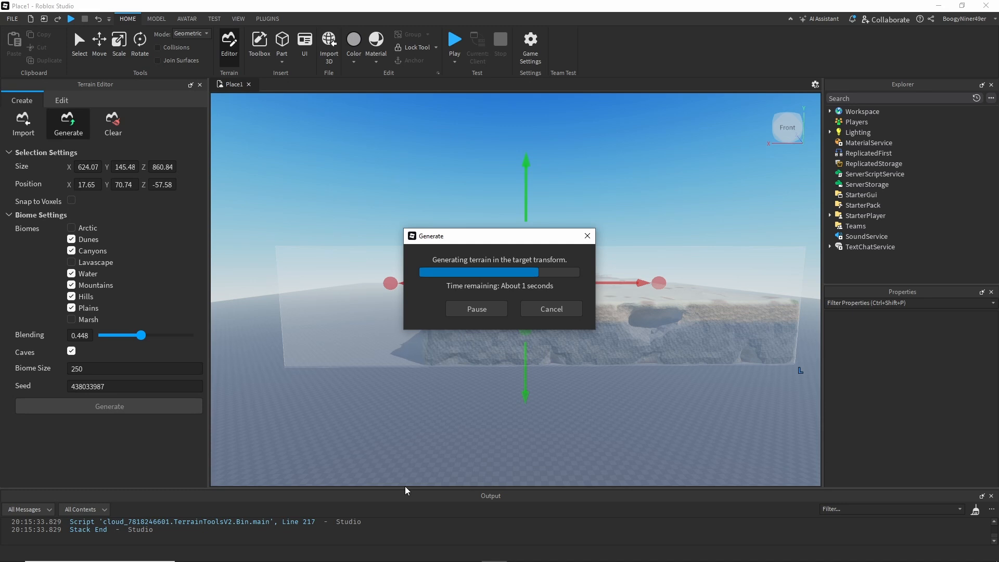
# - Examine the surface and front edge of the generated terrain from several distances
pyautogui.moveTo(512, 432); pyautogui.dragTo(508, 432, button='right')
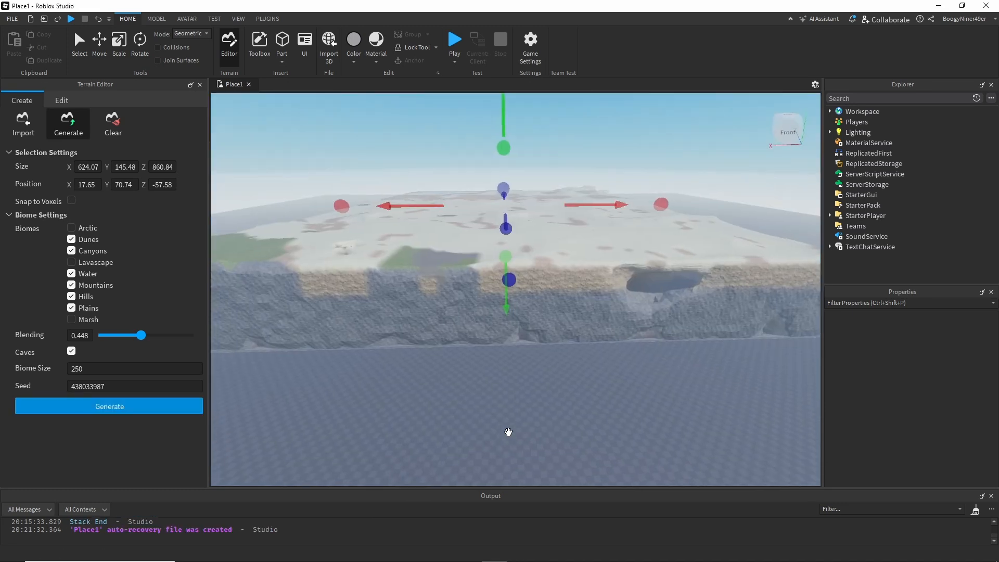
pyautogui.moveTo(475, 373); pyautogui.dragTo(489, 440, button='middle')
pyautogui.moveTo(456, 342); pyautogui.dragTo(473, 388, button='middle')
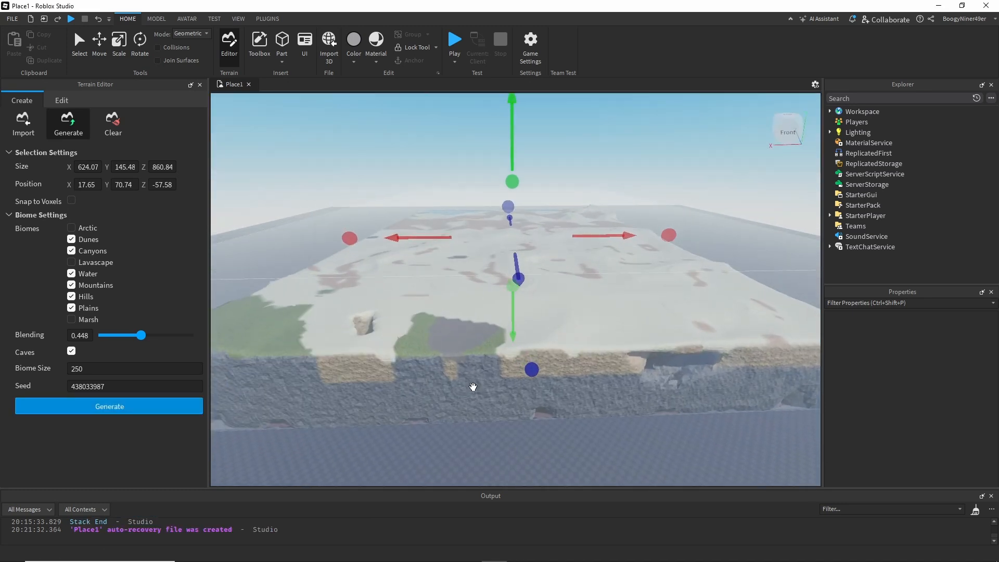
pyautogui.scroll(2, 462, 368)
pyautogui.scroll(2, 462, 367)
pyautogui.moveTo(468, 281); pyautogui.dragTo(496, 323, button='middle')
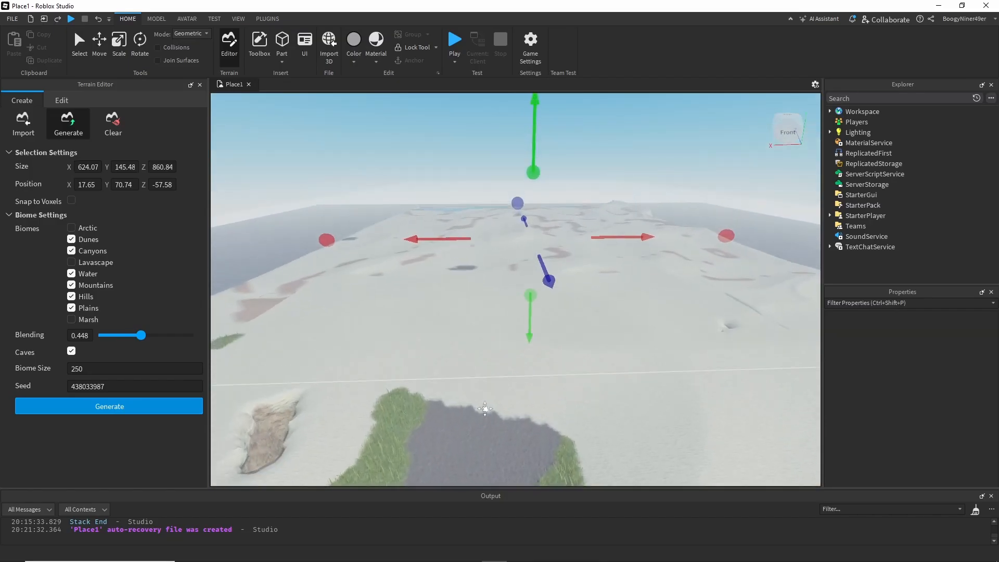
pyautogui.scroll(-5, 495, 323)
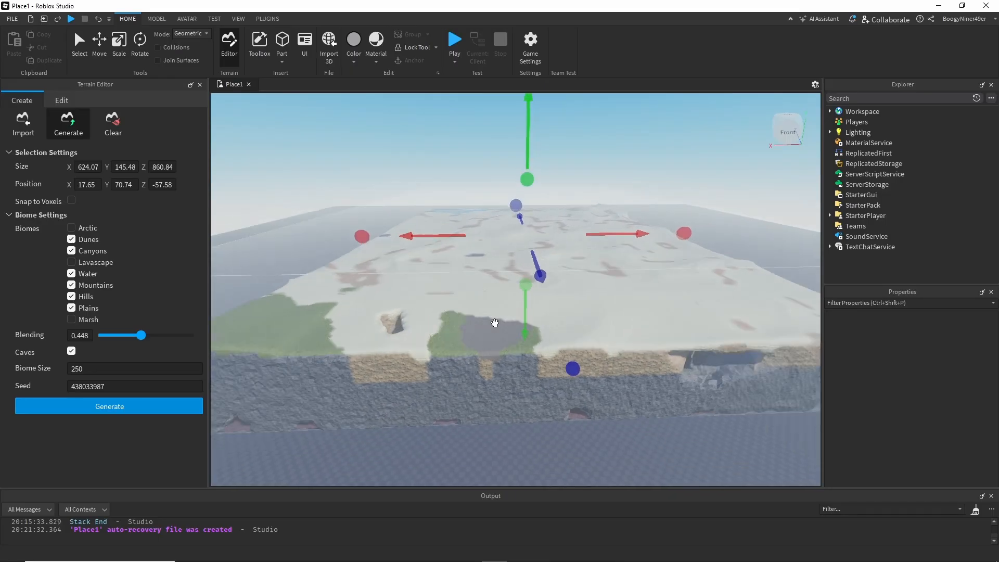
pyautogui.scroll(-3, 487, 326)
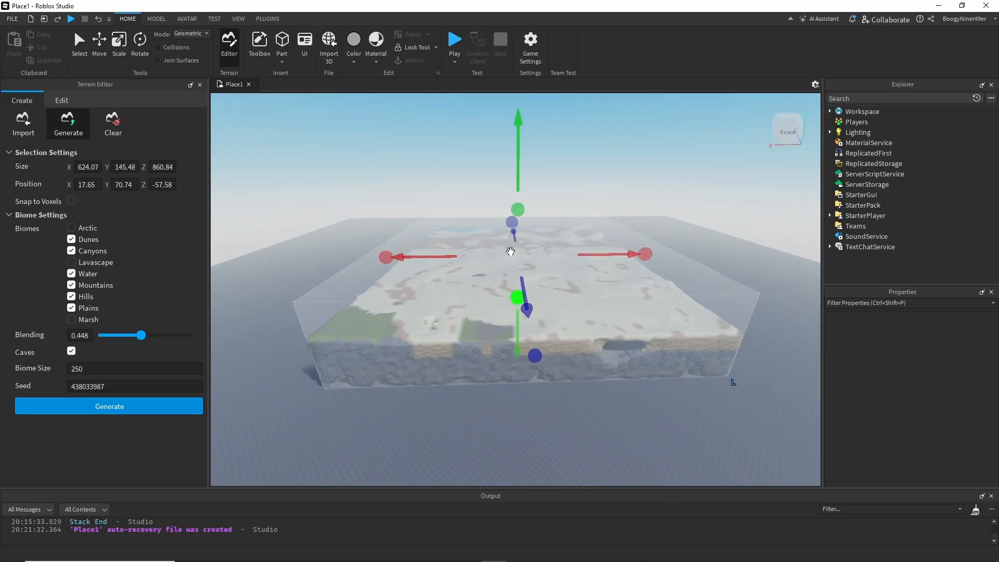
# - Raise the generation region's height to about 270 and lower the blending to 0.344
pyautogui.moveTo(514, 209); pyautogui.dragTo(518, 158)
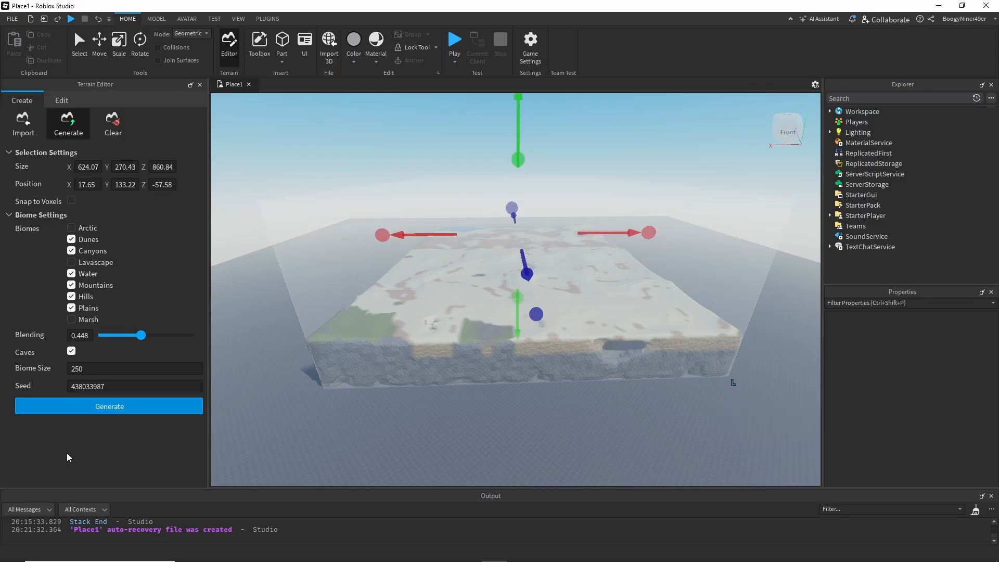
pyautogui.click(140, 335)
pyautogui.moveTo(141, 338)
pyautogui.mouseDown()
pyautogui.moveTo(150, 337)
pyautogui.moveTo(132, 339)
pyautogui.mouseUp()
# - Set the biome size to 100 and regenerate the terrain
pyautogui.click(87, 370)
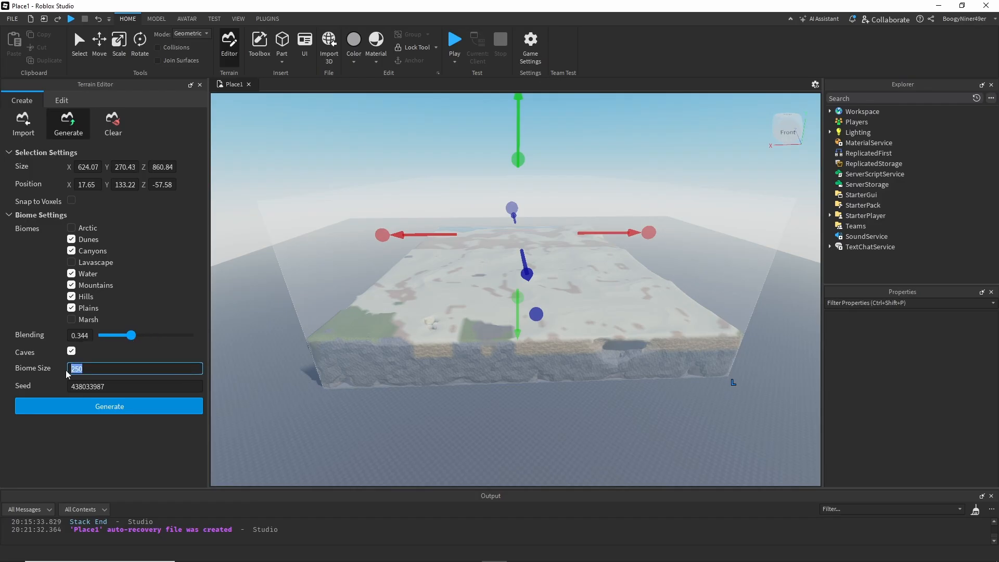
pyautogui.write('100')
pyautogui.click(130, 455)
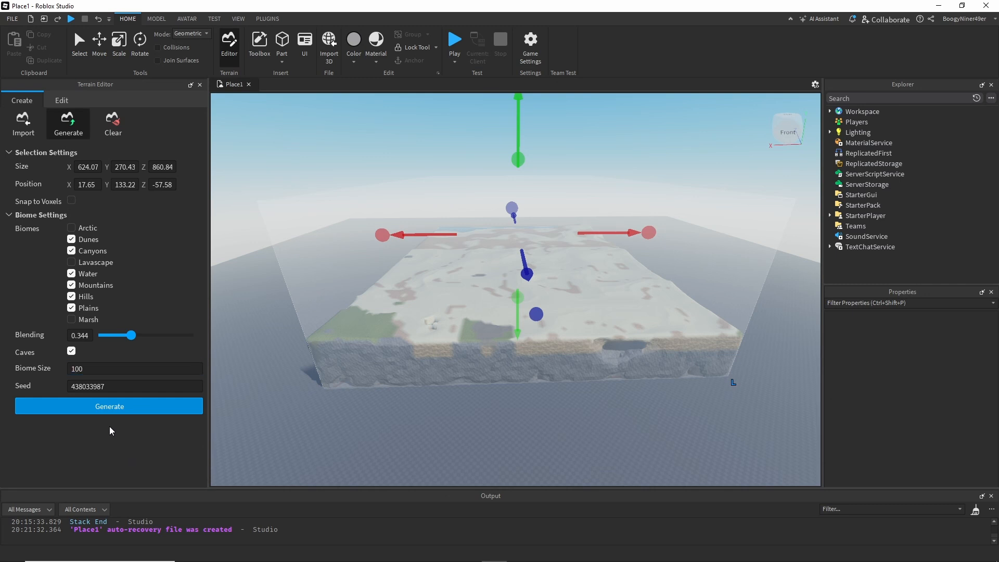
pyautogui.click(114, 408)
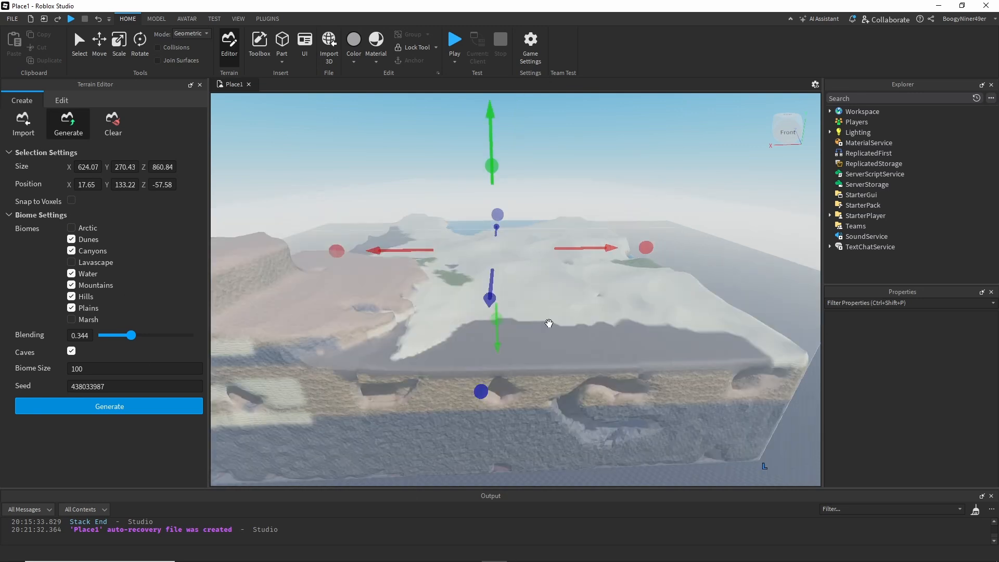
# - Examine the regenerated terrain's water area, surface and the cave openings along its side
pyautogui.moveTo(549, 324); pyautogui.dragTo(548, 324, button='right')
pyautogui.moveTo(681, 292); pyautogui.dragTo(586, 287, button='middle')
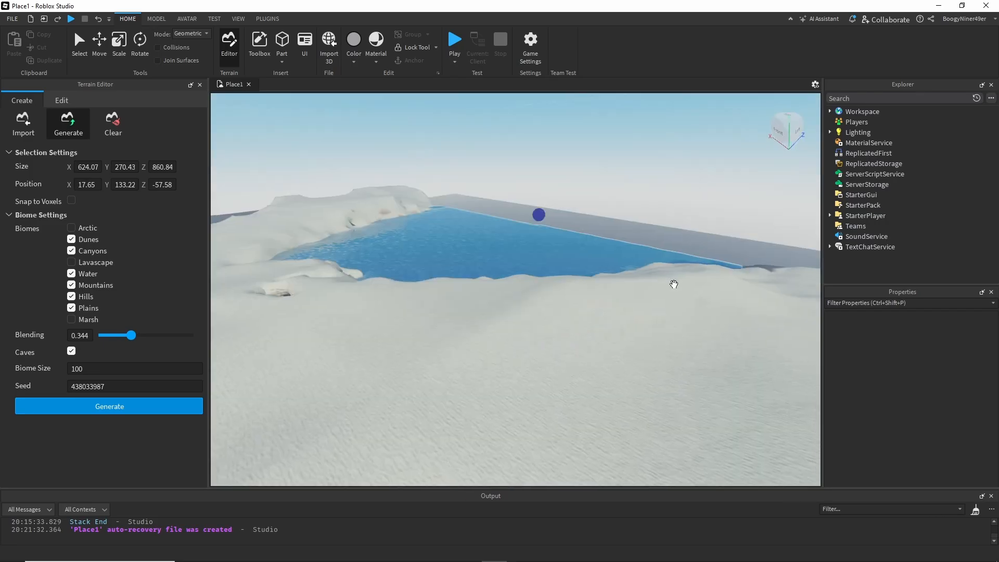
pyautogui.moveTo(674, 284); pyautogui.dragTo(674, 284, button='right')
pyautogui.moveTo(646, 266); pyautogui.dragTo(585, 411, button='middle')
pyautogui.moveTo(354, 336); pyautogui.dragTo(441, 295, button='middle')
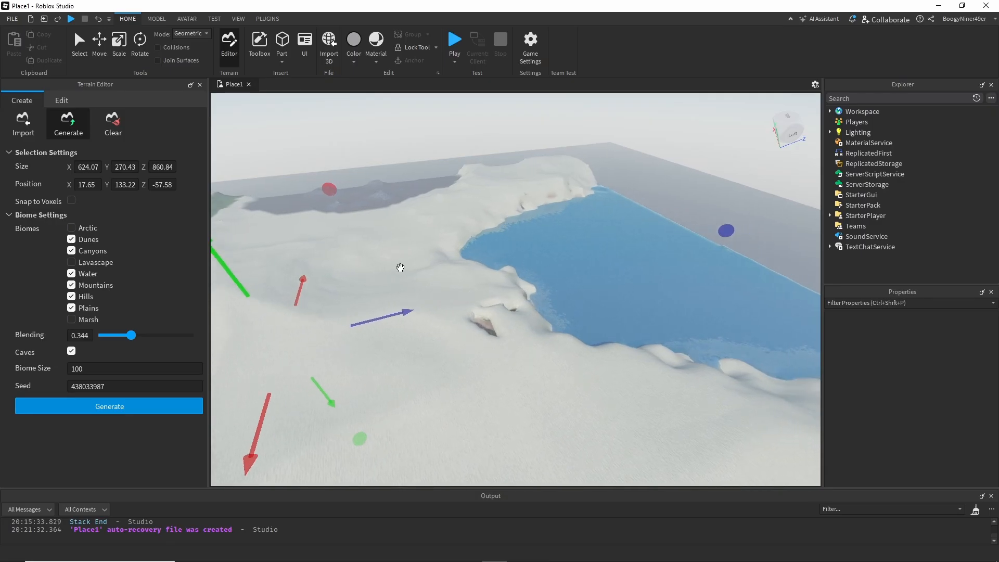
pyautogui.moveTo(399, 267); pyautogui.dragTo(399, 267, button='right')
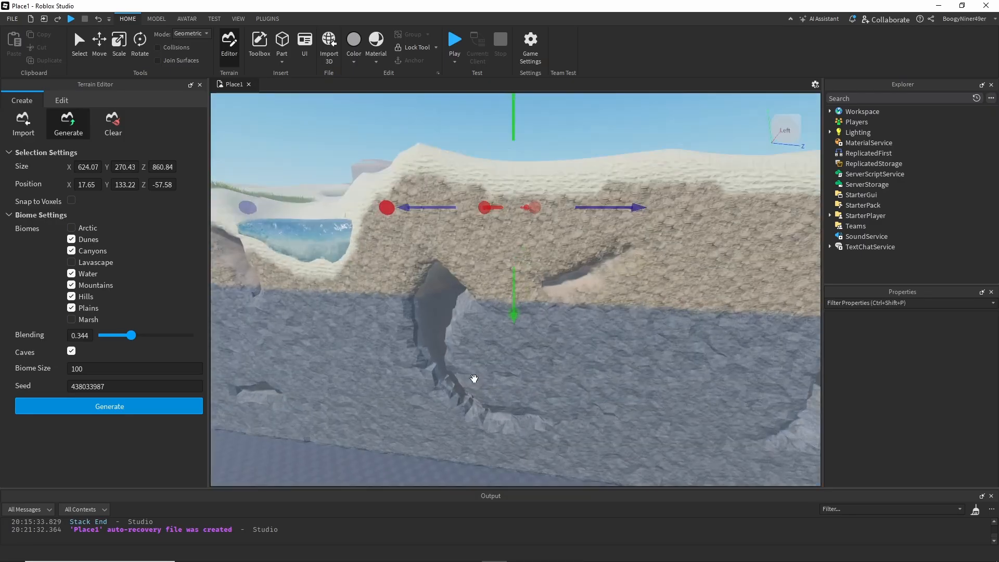
pyautogui.scroll(-2, 446, 370)
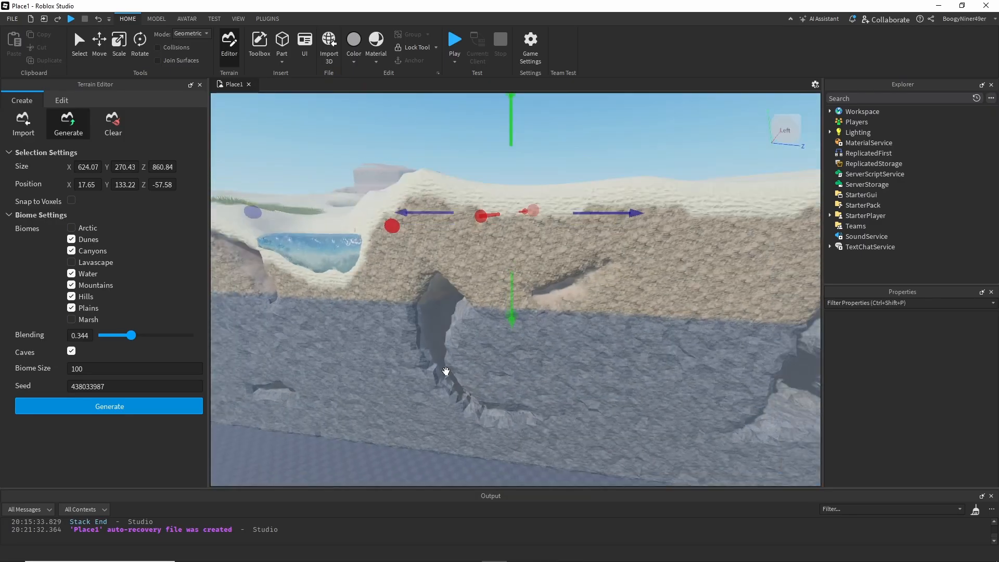
pyautogui.scroll(4, 448, 372)
pyautogui.scroll(2, 448, 372)
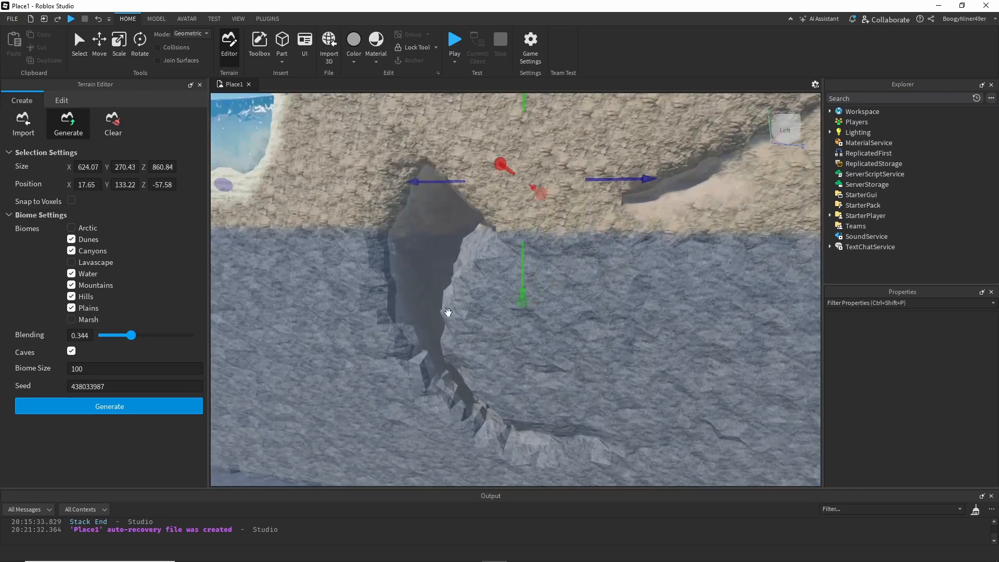
pyautogui.moveTo(448, 290); pyautogui.dragTo(448, 291, button='right')
pyautogui.scroll(-10, 447, 263)
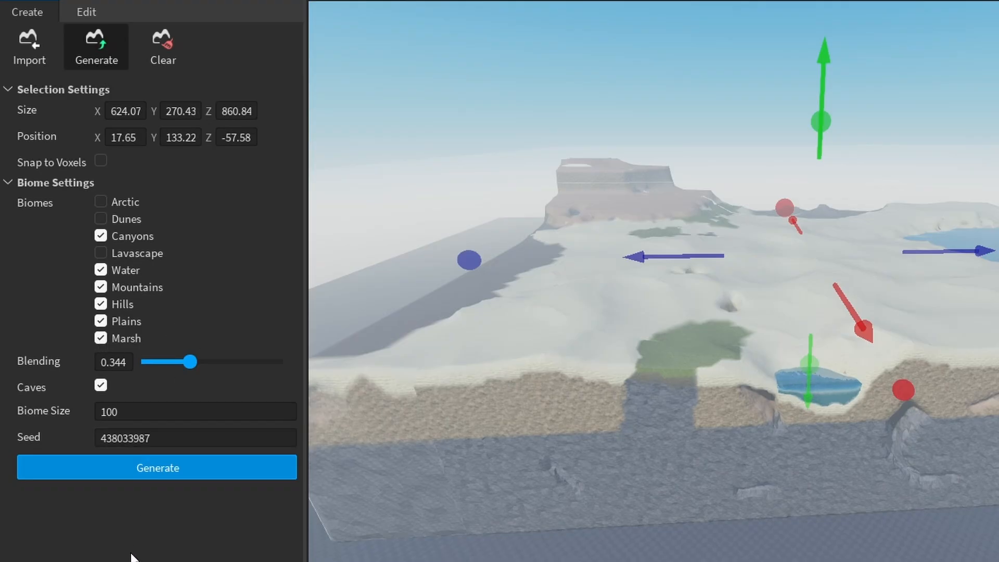
# - Regenerate the terrain with the Canyons, Water, Mountains, Hills, Plains and Marsh biomes
pyautogui.click(158, 466)
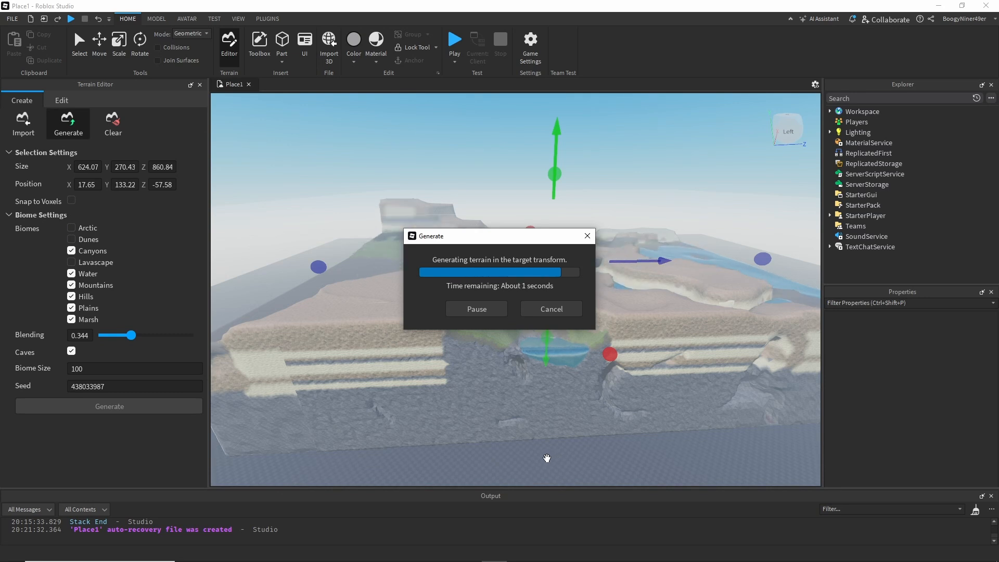
# - Examine the regenerated terrain's plateau, hills and cave openings from above and up close
pyautogui.scroll(4, 591, 424)
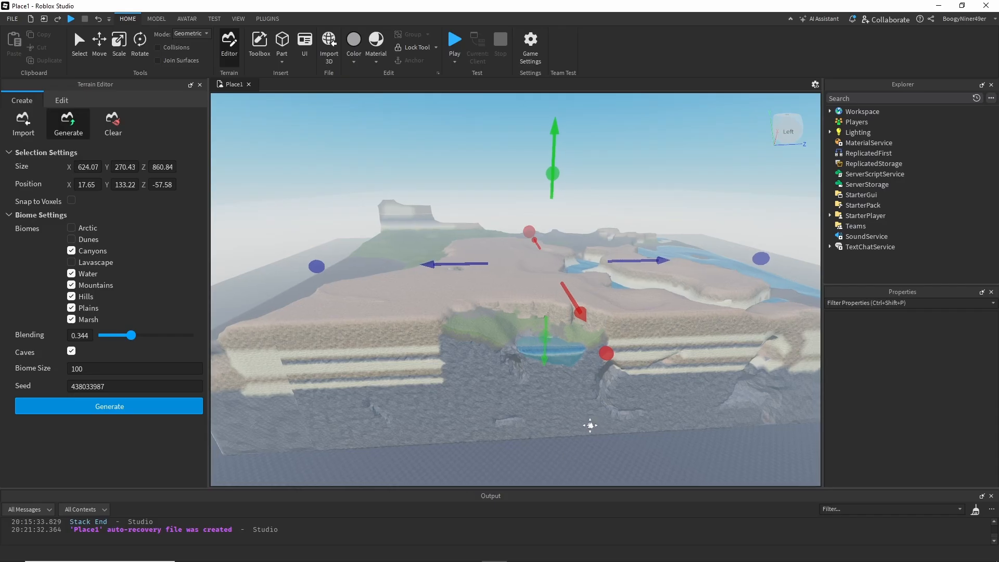
pyautogui.moveTo(515, 330); pyautogui.dragTo(517, 417, button='middle')
pyautogui.scroll(1, 541, 421)
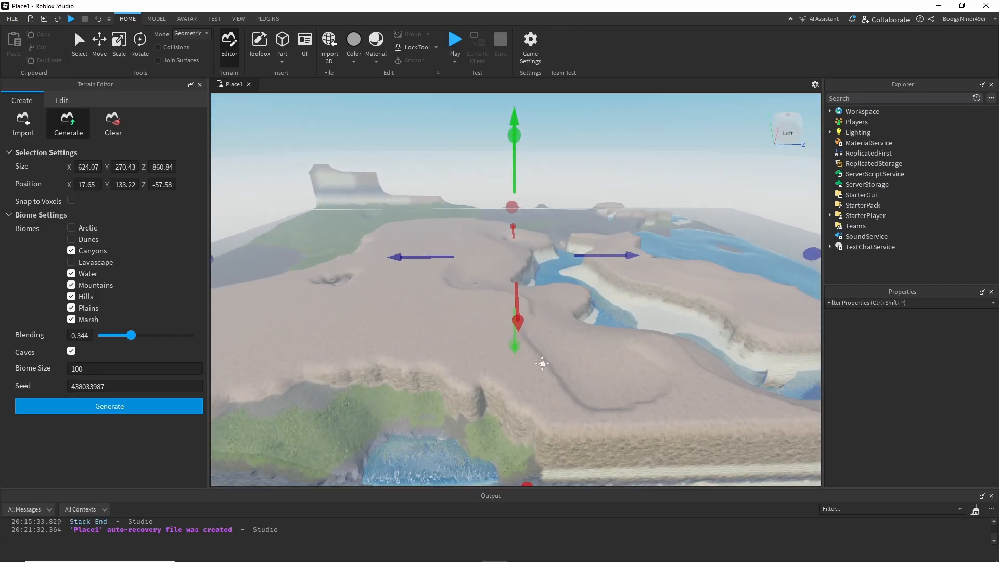
pyautogui.moveTo(540, 363); pyautogui.dragTo(565, 509, button='middle')
pyautogui.scroll(2, 444, 411)
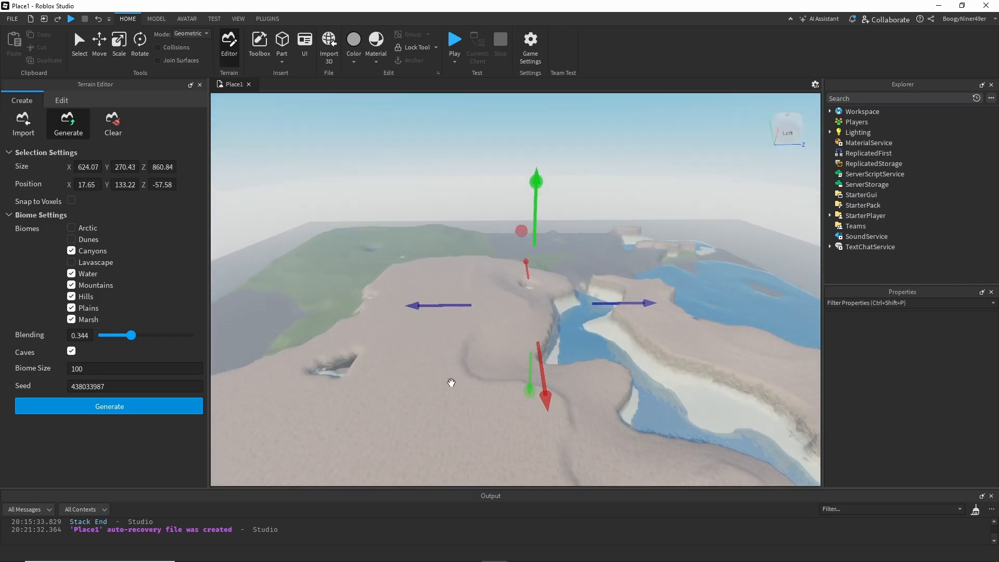
pyautogui.moveTo(427, 334); pyautogui.dragTo(435, 389, button='middle')
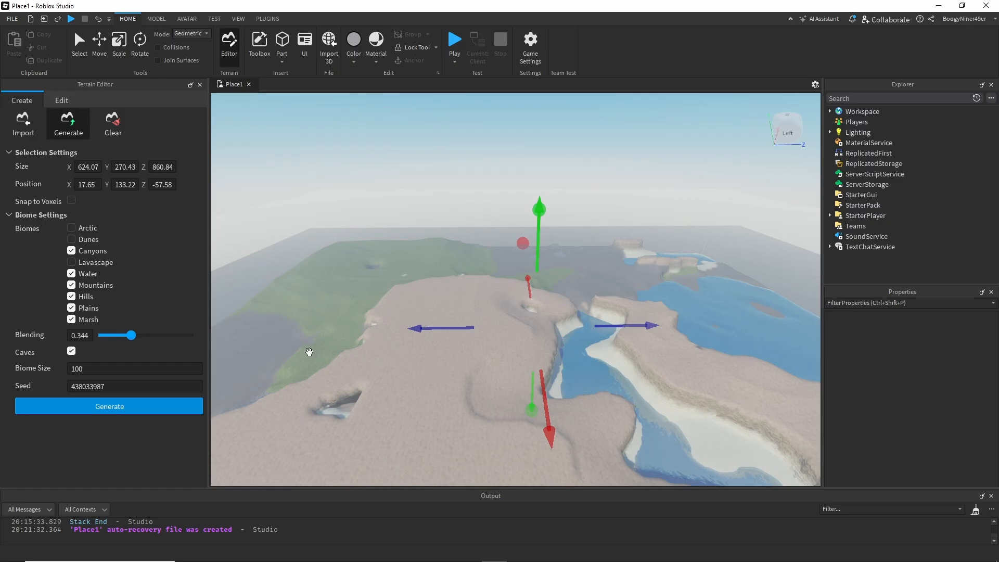
pyautogui.moveTo(439, 344); pyautogui.dragTo(443, 377, button='middle')
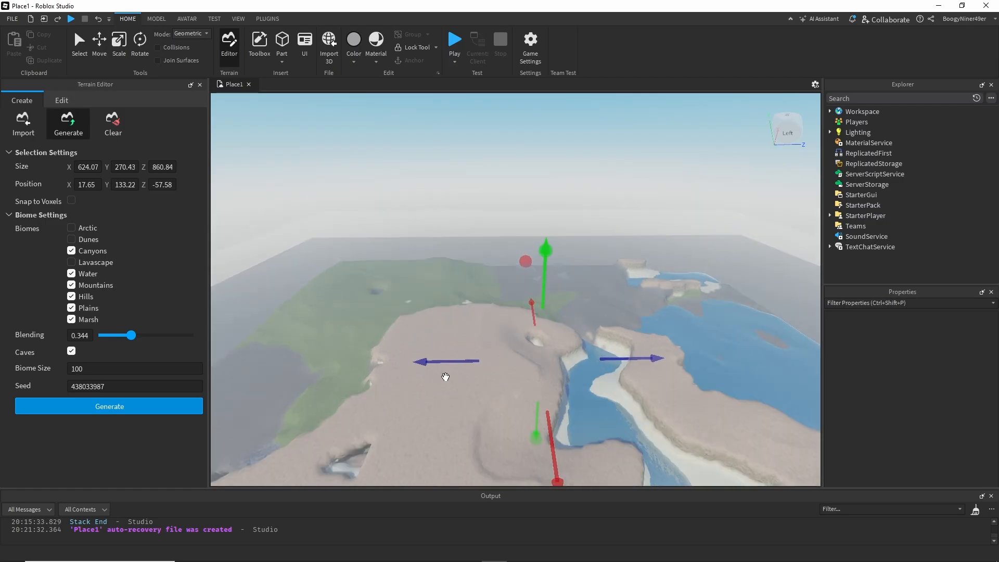
pyautogui.scroll(5, 445, 375)
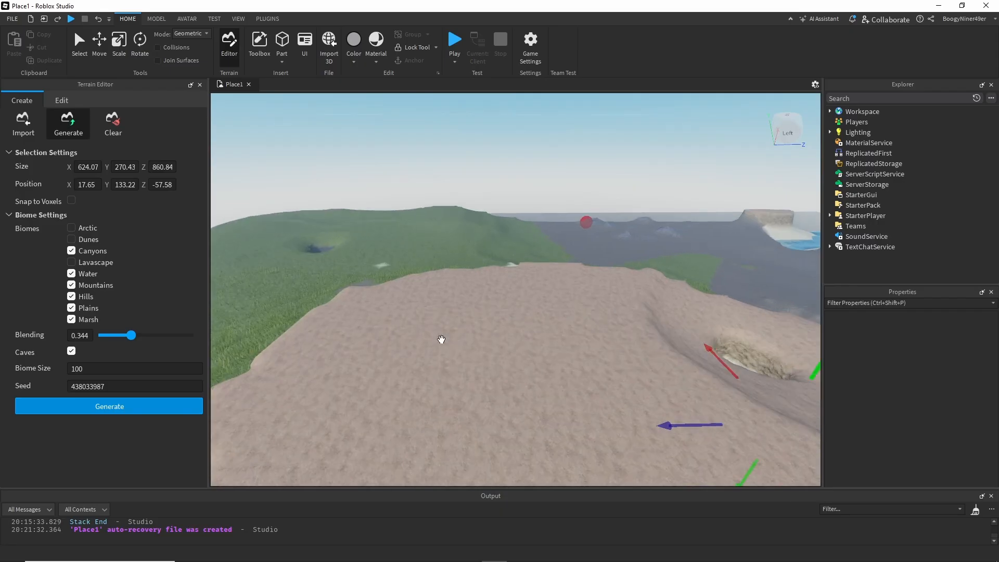
# - Inspect the water channel between the canyon plateaus and the rock walls along it
pyautogui.scroll(-5, 441, 339)
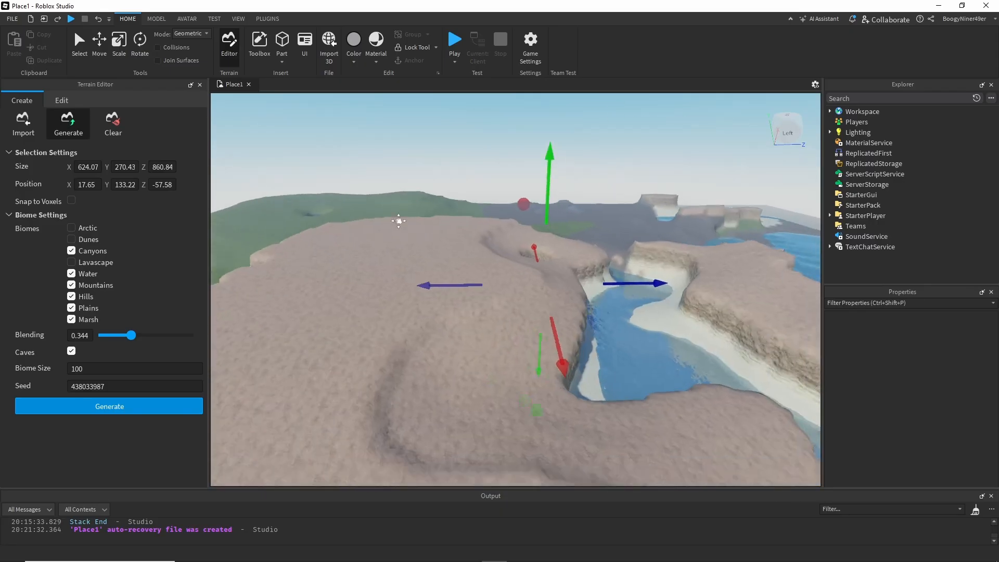
pyautogui.scroll(-1, 398, 221)
pyautogui.scroll(4, 575, 382)
pyautogui.scroll(4, 404, 352)
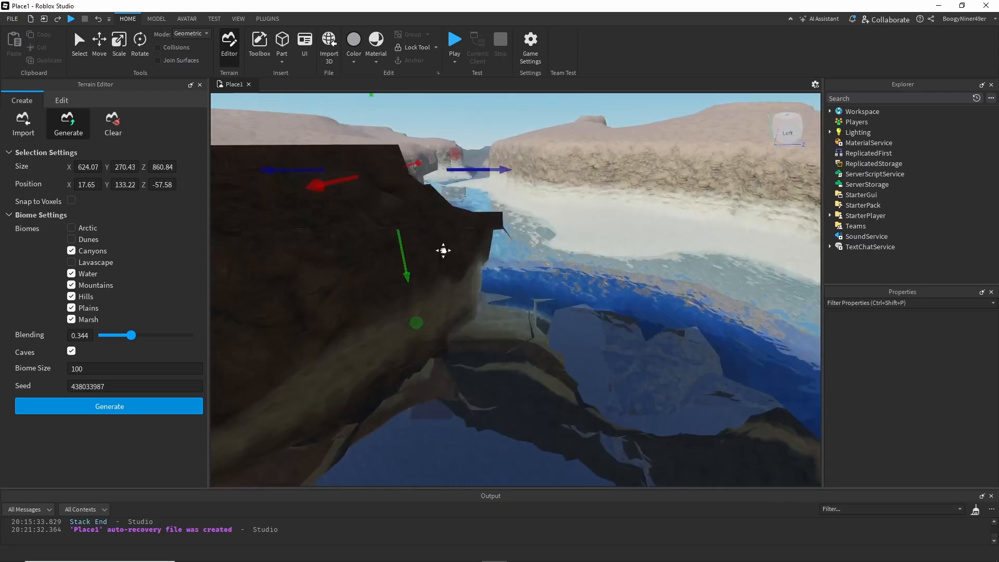
pyautogui.scroll(-5, 443, 250)
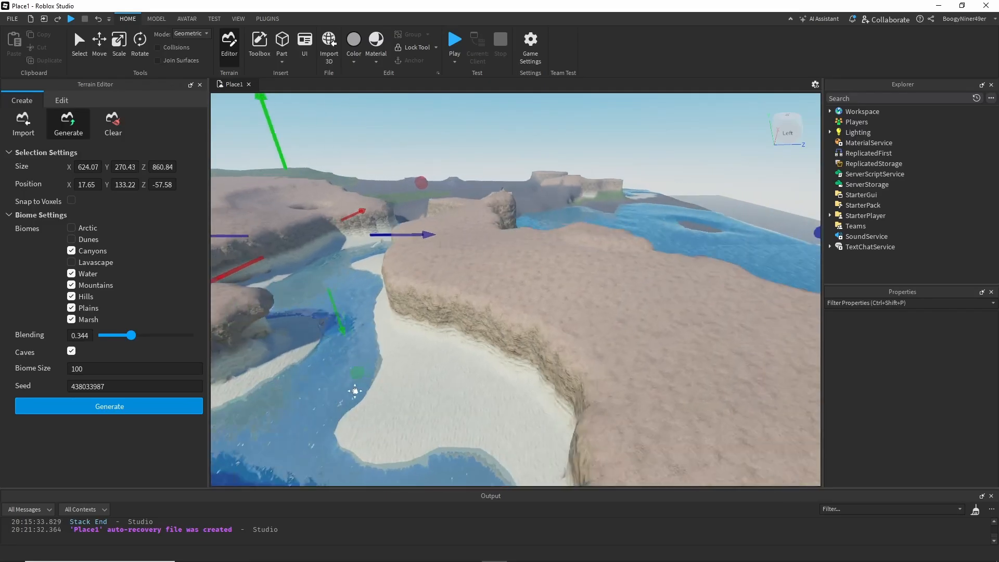
pyautogui.scroll(-4, 354, 390)
pyautogui.scroll(5, 610, 269)
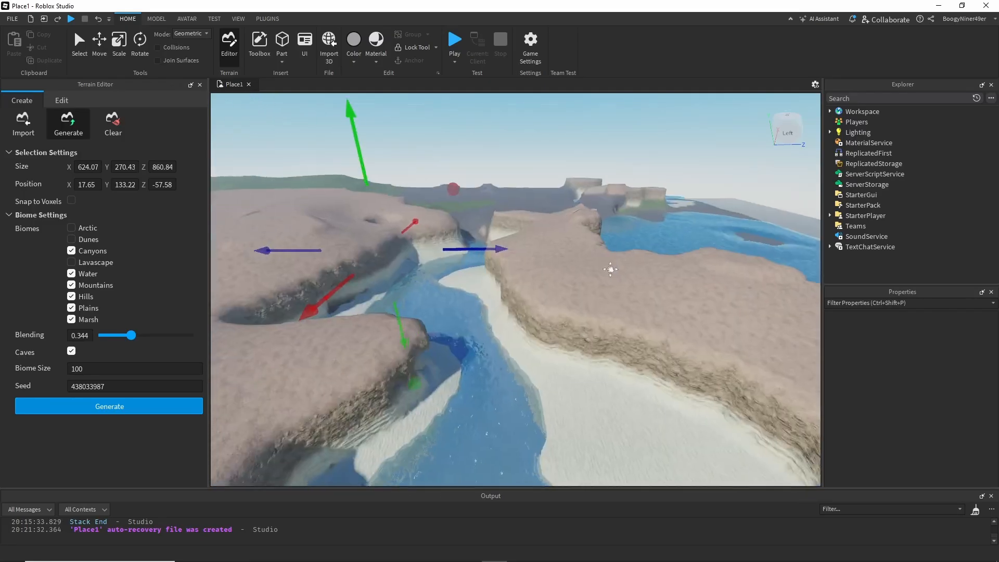
pyautogui.scroll(5, 581, 299)
pyautogui.scroll(-8, 478, 313)
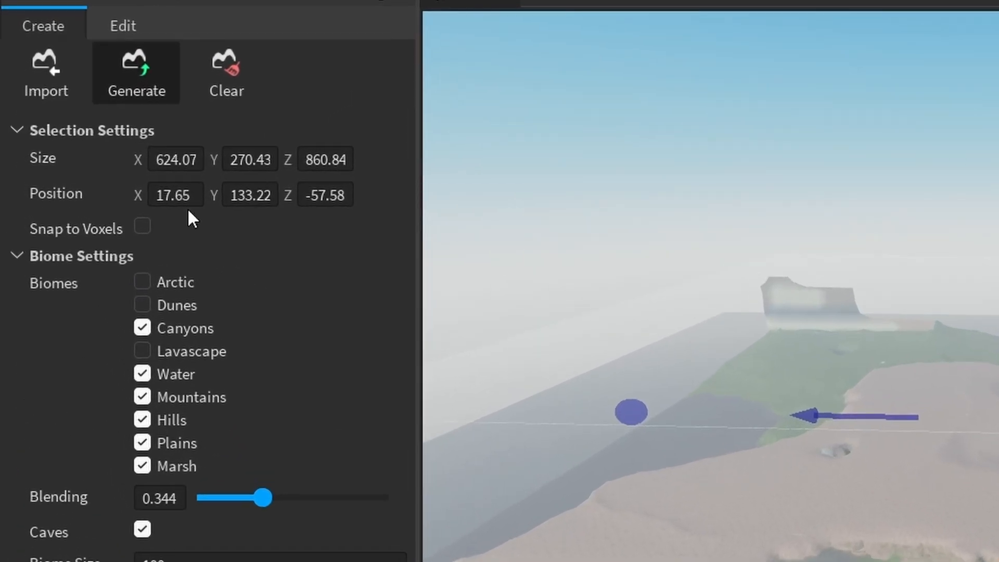
# - Clear all of the generated terrain from the baseplate
pyautogui.click(211, 78)
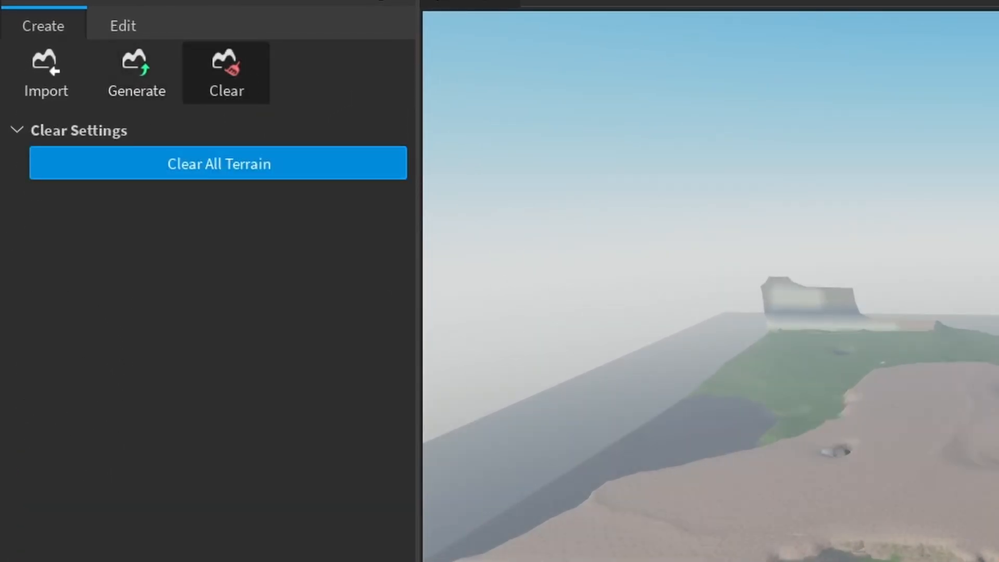
pyautogui.moveTo(711, 286)
pyautogui.mouseDown(button='right')
pyautogui.moveTo(676, 277)
pyautogui.moveTo(736, 281)
pyautogui.moveTo(720, 279)
pyautogui.mouseUp(button='right')
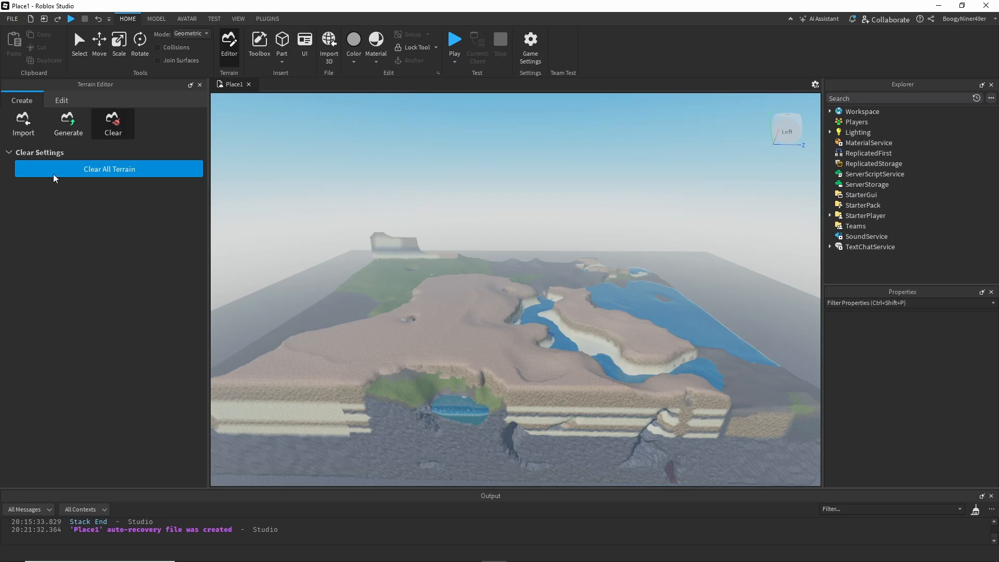
pyautogui.click(114, 169)
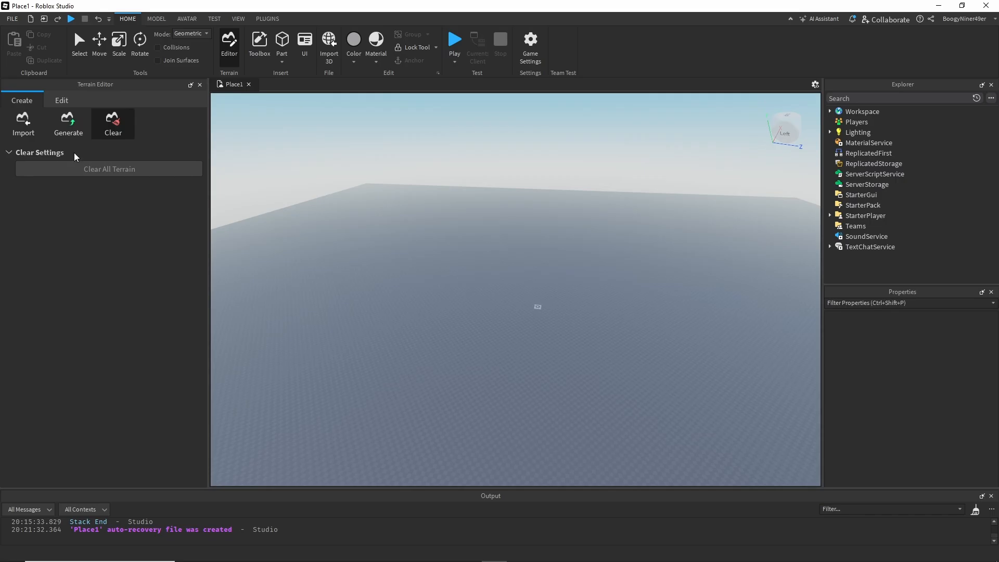
# - Draw two adjoining winding grass strips across the empty baseplate with a spherical brush of size 6 in Add mode
pyautogui.click(63, 101)
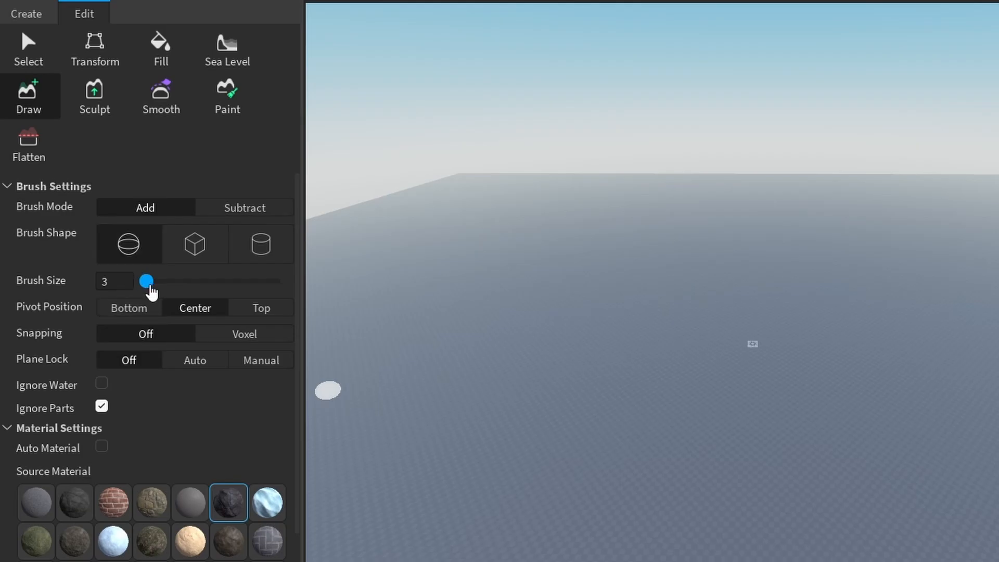
pyautogui.moveTo(151, 293)
pyautogui.mouseDown()
pyautogui.moveTo(192, 283)
pyautogui.moveTo(148, 285)
pyautogui.mouseUp()
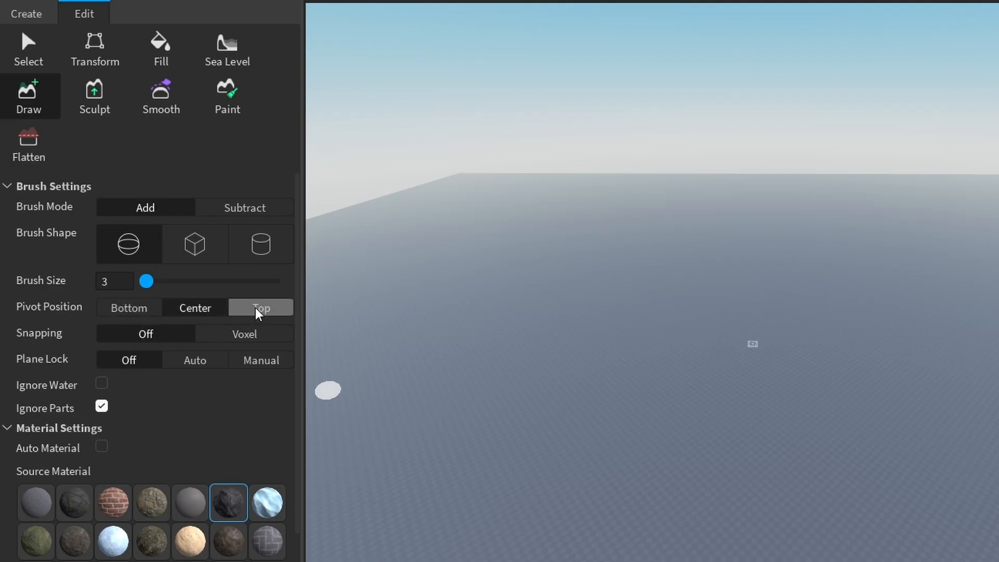
pyautogui.scroll(-1, 192, 380)
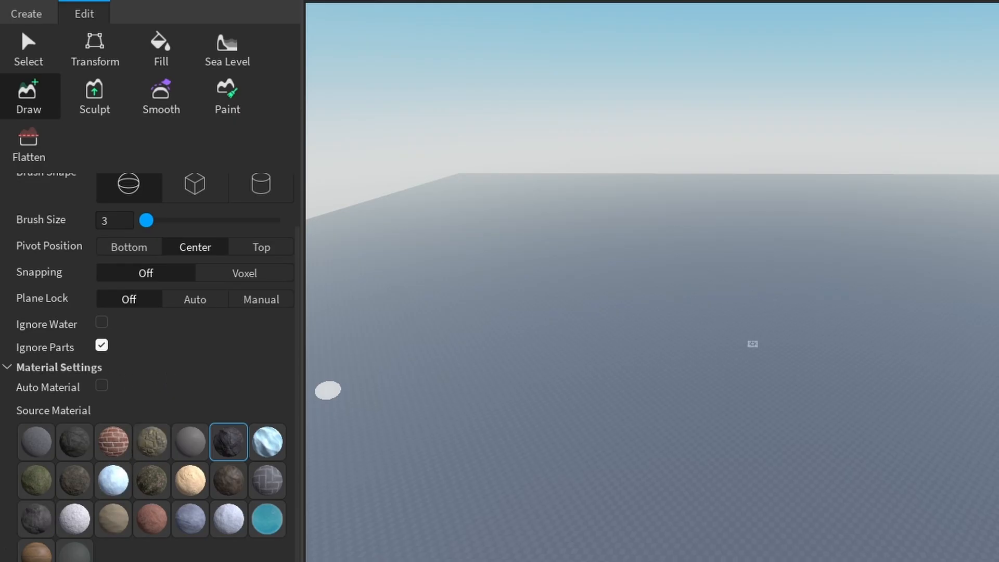
pyautogui.click(36, 486)
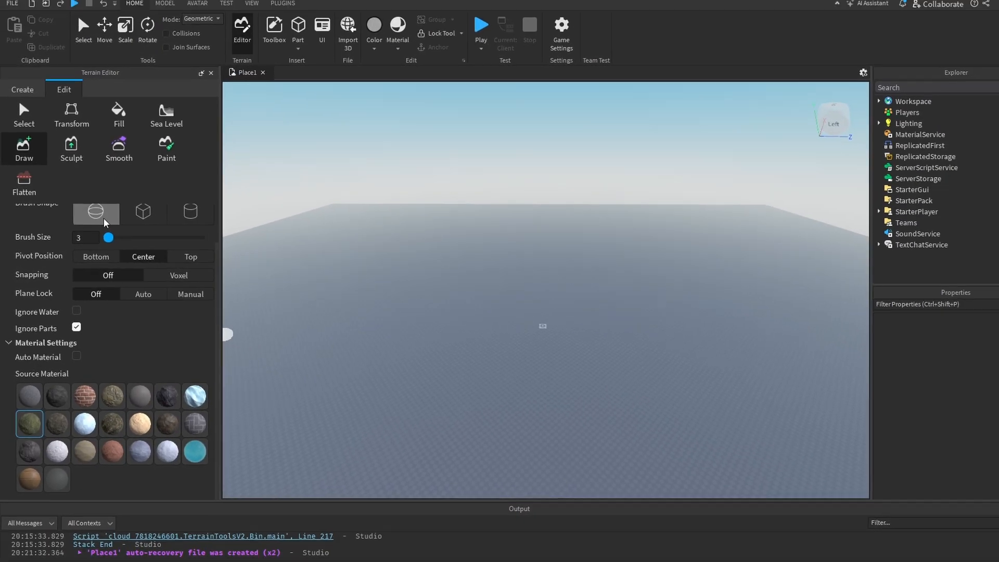
pyautogui.scroll(2, 104, 222)
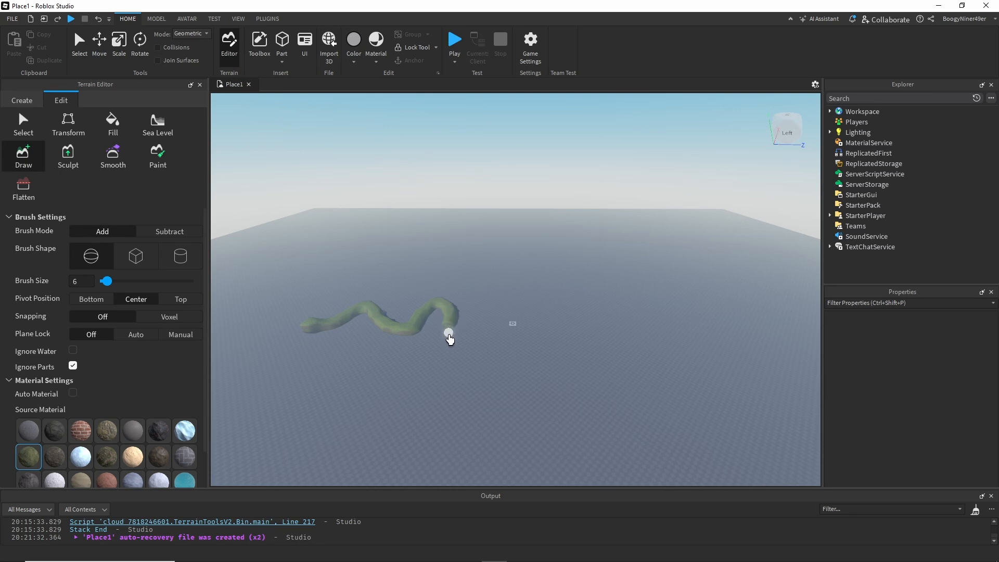
pyautogui.scroll(5, 445, 375)
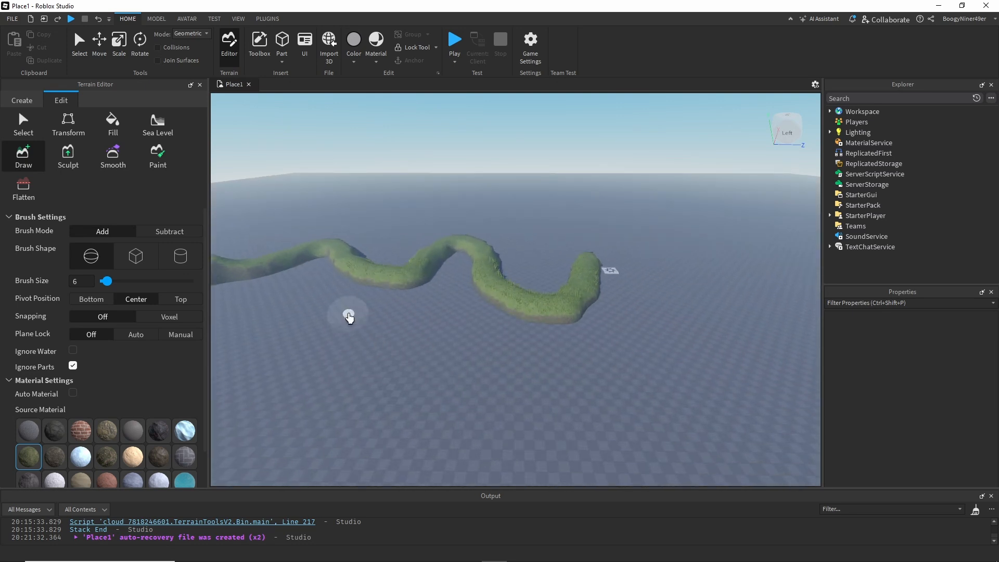
pyautogui.moveTo(343, 308); pyautogui.dragTo(469, 365, button='middle')
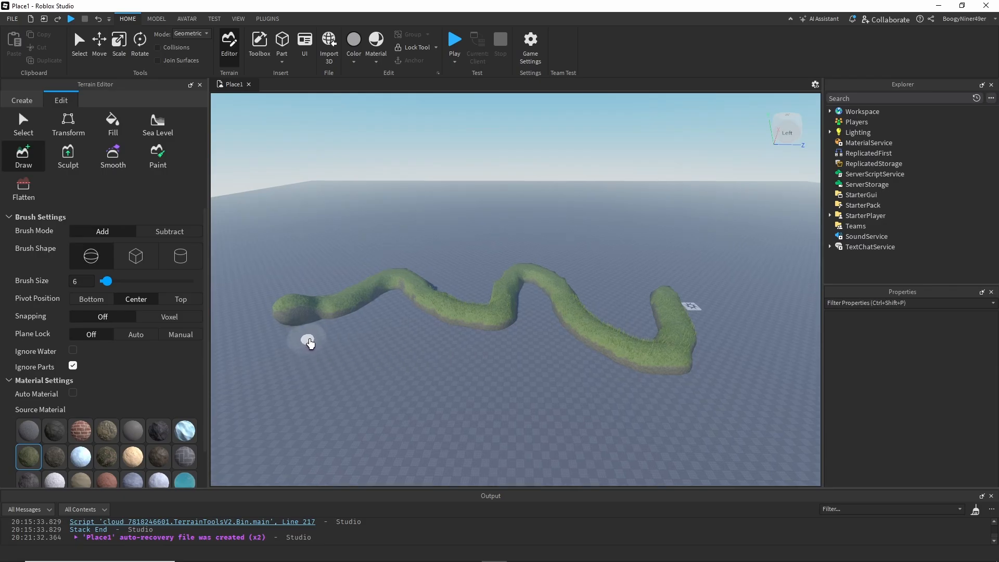
pyautogui.moveTo(301, 334)
pyautogui.mouseDown()
pyautogui.moveTo(394, 306)
pyautogui.moveTo(460, 333)
pyautogui.moveTo(515, 339)
pyautogui.moveTo(544, 307)
pyautogui.moveTo(578, 345)
pyautogui.moveTo(647, 376)
pyautogui.moveTo(691, 368)
pyautogui.mouseUp()
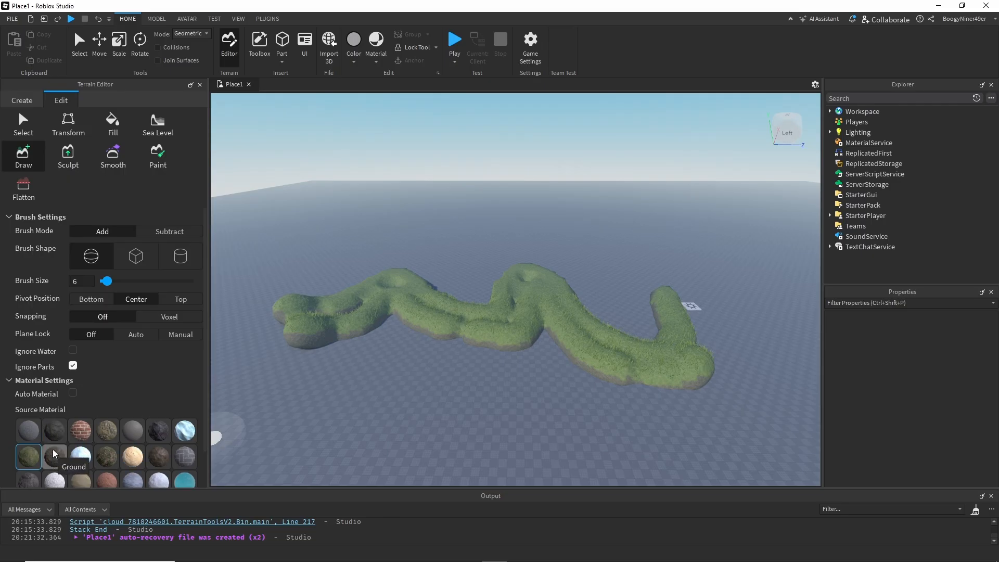
# - Draw a strip of Ground material along the front edge of the winding grass
pyautogui.scroll(-2, 52, 448)
pyautogui.click(55, 420)
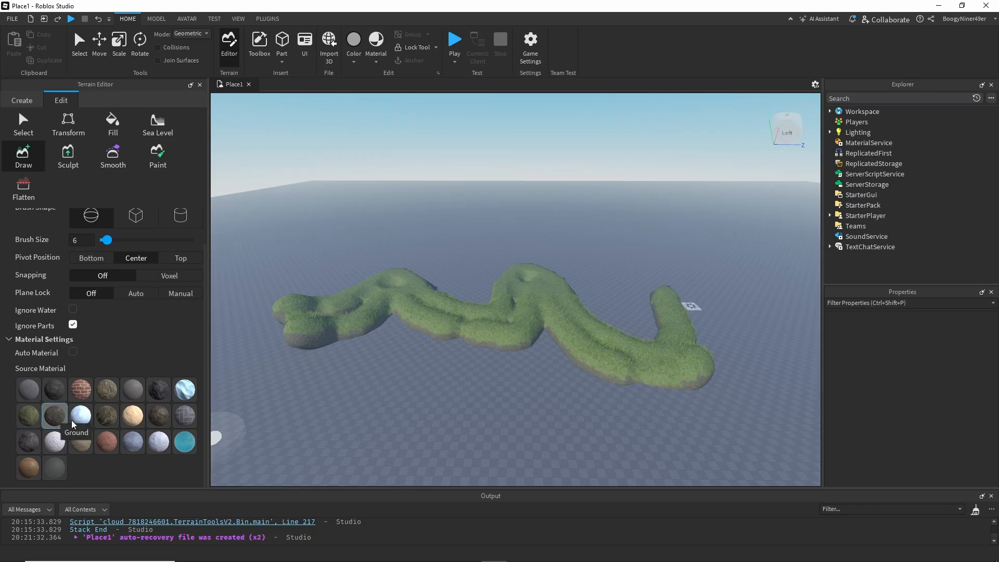
pyautogui.moveTo(308, 352)
pyautogui.mouseDown()
pyautogui.moveTo(405, 321)
pyautogui.moveTo(431, 337)
pyautogui.moveTo(533, 346)
pyautogui.moveTo(600, 380)
pyautogui.moveTo(669, 395)
pyautogui.mouseUp()
# - Draw a cracked lava strip in front of the Ground strip and pile up a large lava mound at one end
pyautogui.click(158, 389)
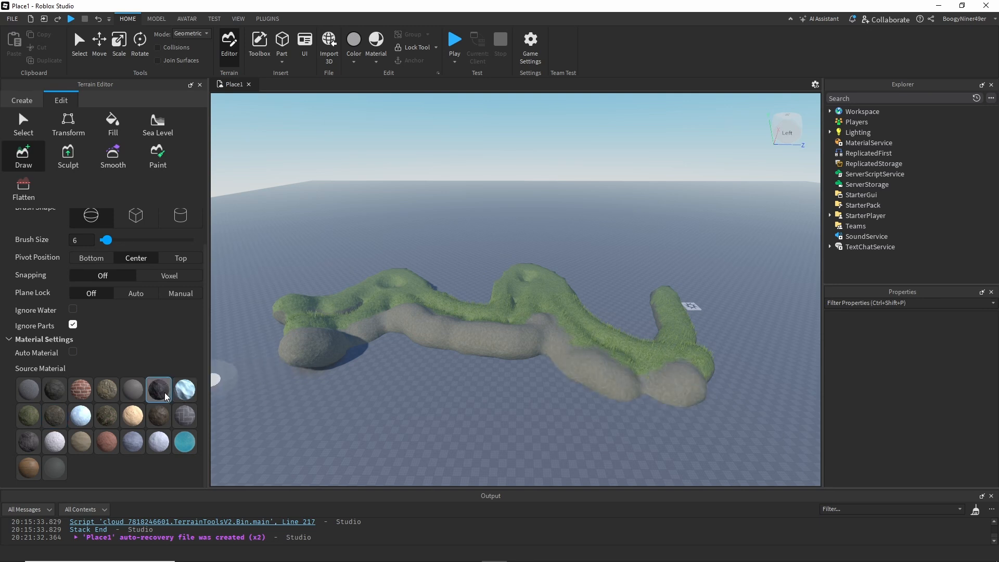
pyautogui.moveTo(296, 373)
pyautogui.mouseDown()
pyautogui.moveTo(341, 371)
pyautogui.moveTo(372, 348)
pyautogui.moveTo(424, 339)
pyautogui.moveTo(489, 362)
pyautogui.moveTo(537, 364)
pyautogui.moveTo(571, 390)
pyautogui.moveTo(636, 411)
pyautogui.moveTo(700, 416)
pyautogui.mouseUp()
pyautogui.moveTo(320, 356)
pyautogui.mouseDown()
pyautogui.moveTo(325, 329)
pyautogui.moveTo(345, 312)
pyautogui.moveTo(323, 317)
pyautogui.moveTo(334, 299)
pyautogui.moveTo(314, 341)
pyautogui.moveTo(339, 297)
pyautogui.moveTo(341, 352)
pyautogui.moveTo(319, 302)
pyautogui.moveTo(305, 302)
pyautogui.mouseUp()
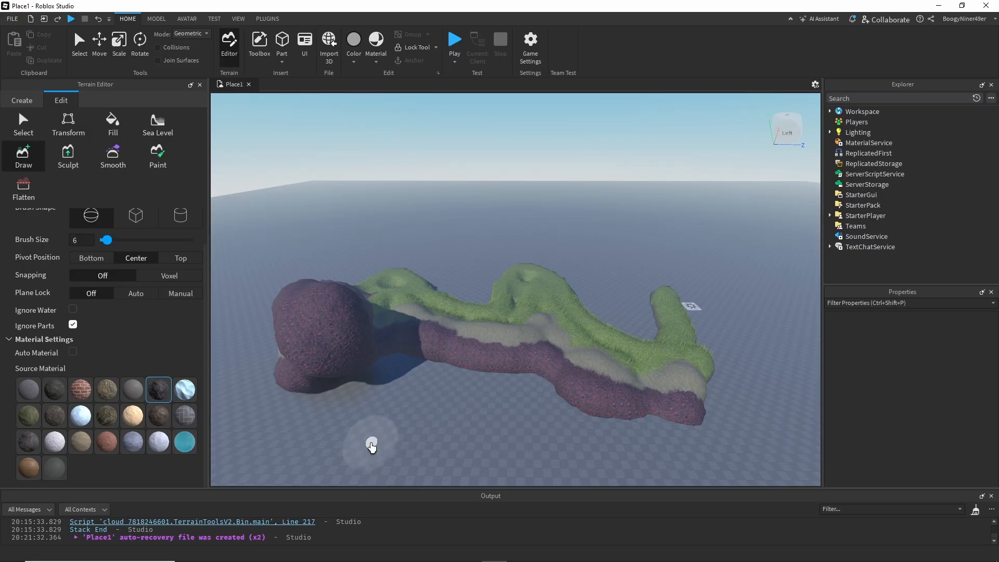
# - Switch the Draw brush to Subtract and carve away the top of the lava mound
pyautogui.scroll(2, 125, 366)
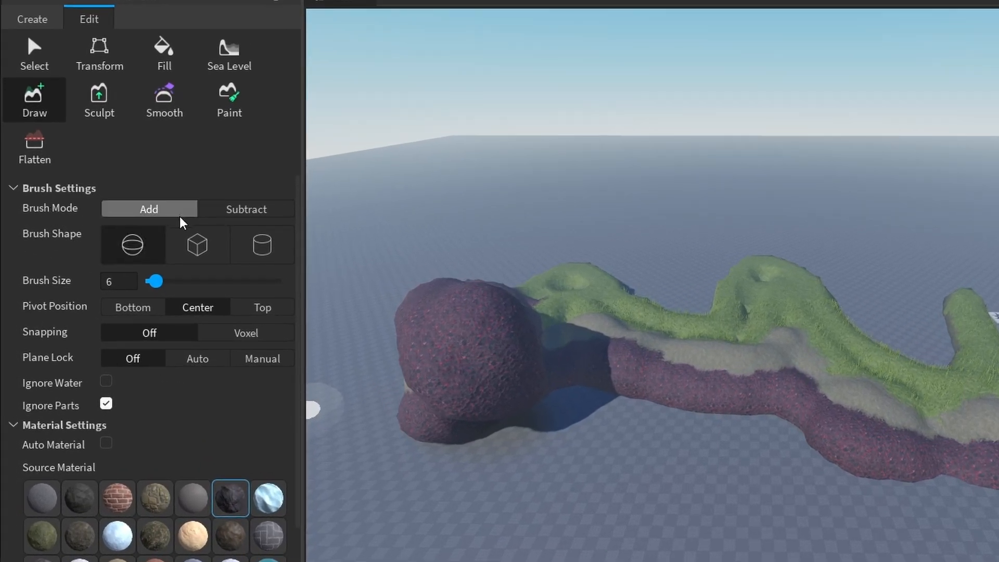
pyautogui.click(239, 210)
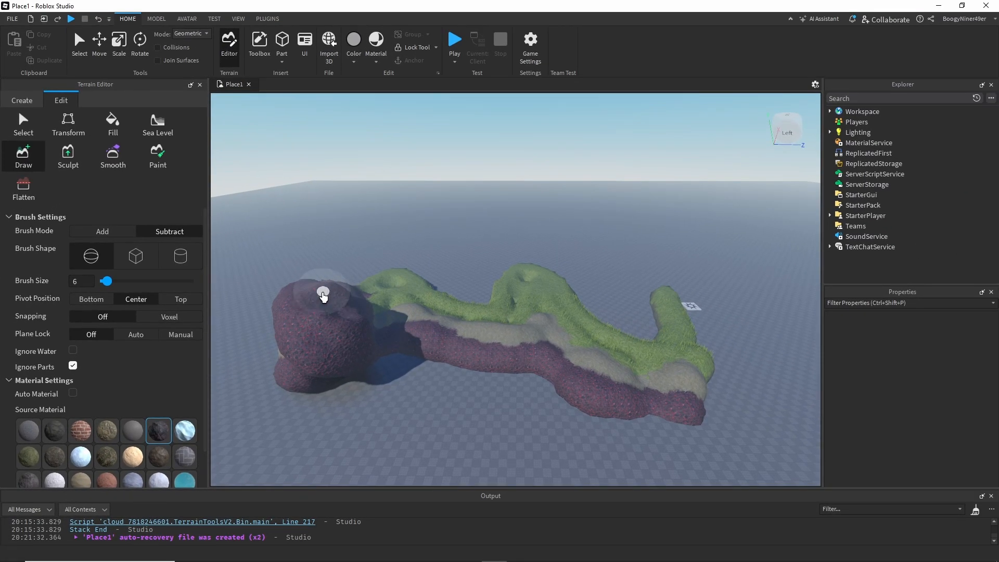
pyautogui.moveTo(322, 296)
pyautogui.mouseDown()
pyautogui.moveTo(319, 280)
pyautogui.moveTo(276, 299)
pyautogui.moveTo(342, 326)
pyautogui.moveTo(334, 286)
pyautogui.moveTo(319, 296)
pyautogui.mouseUp()
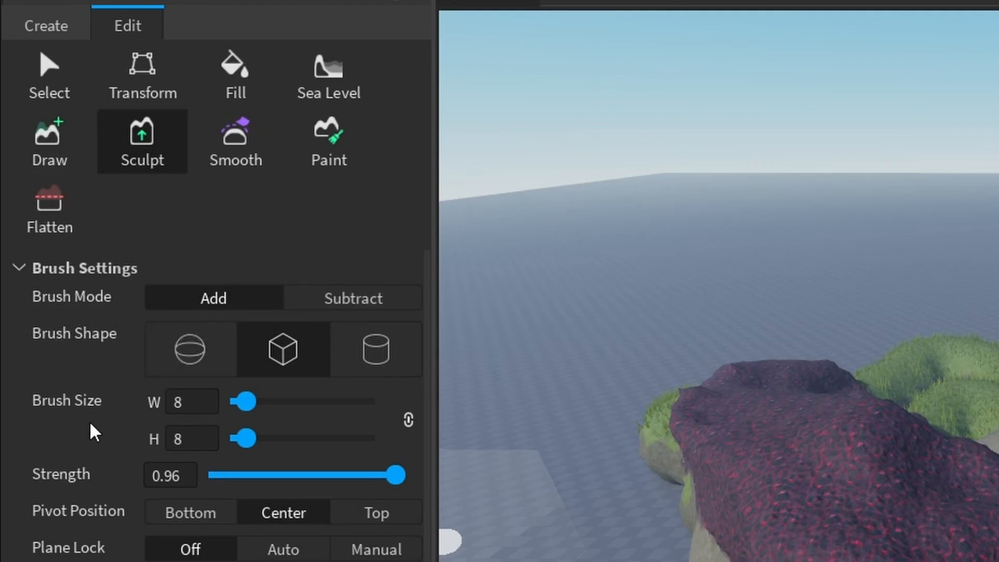
# - Try the cylinder, box and sphere brush shapes for the Sculpt tool
pyautogui.click(362, 358)
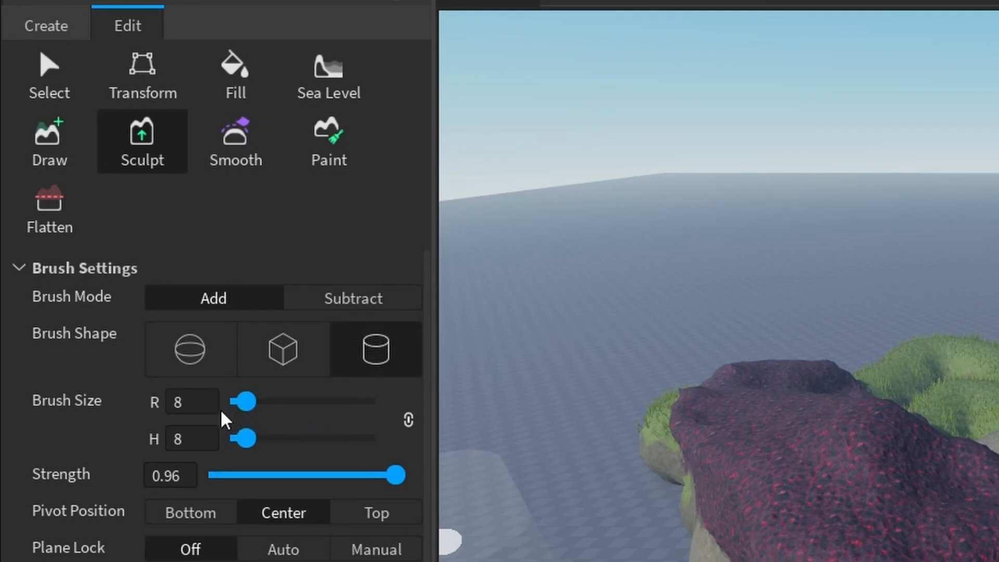
pyautogui.click(292, 357)
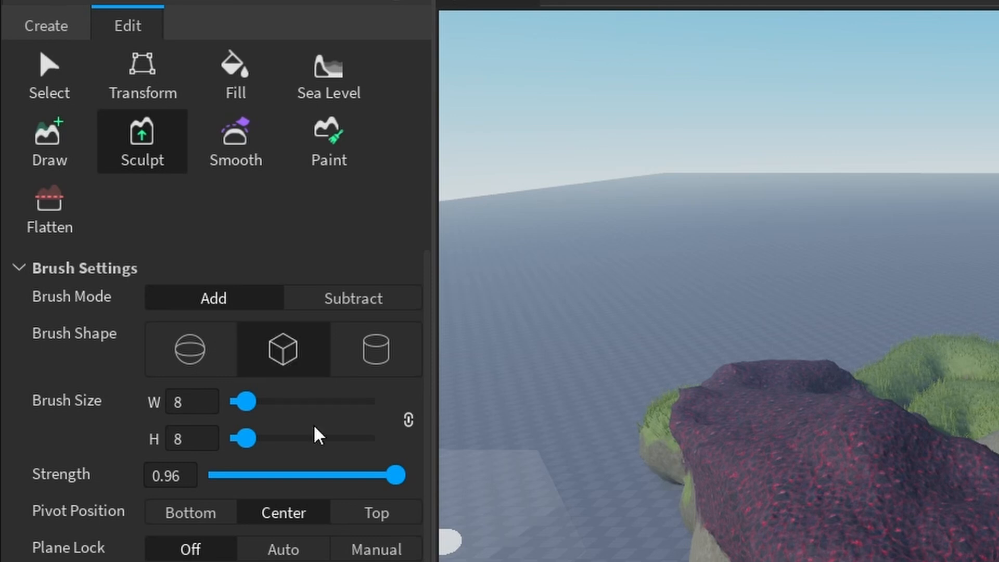
pyautogui.click(188, 347)
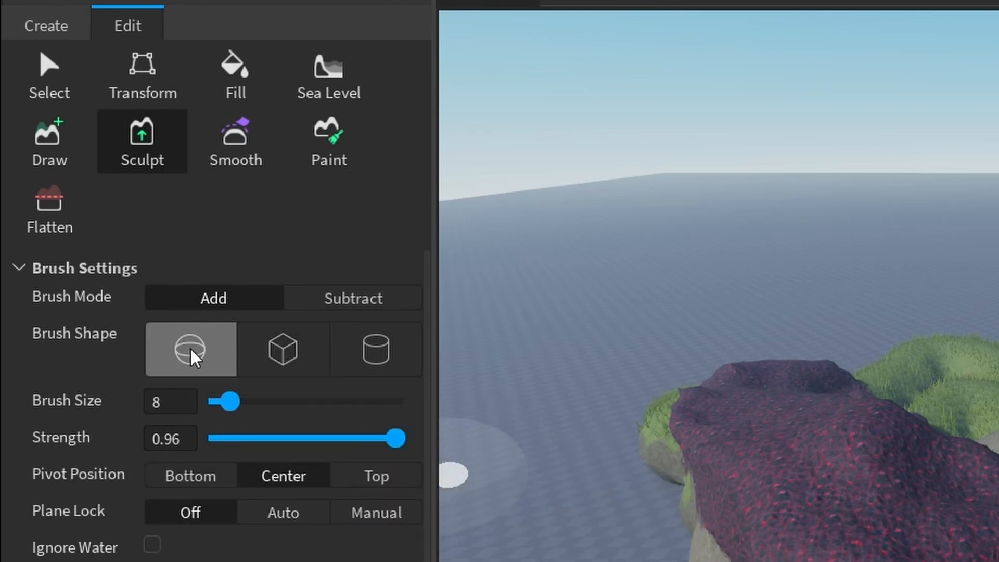
# - Choose the box shape for the Sculpt brush and set its linked width and height to 6
pyautogui.click(281, 353)
pyautogui.moveTo(251, 404); pyautogui.dragTo(275, 409)
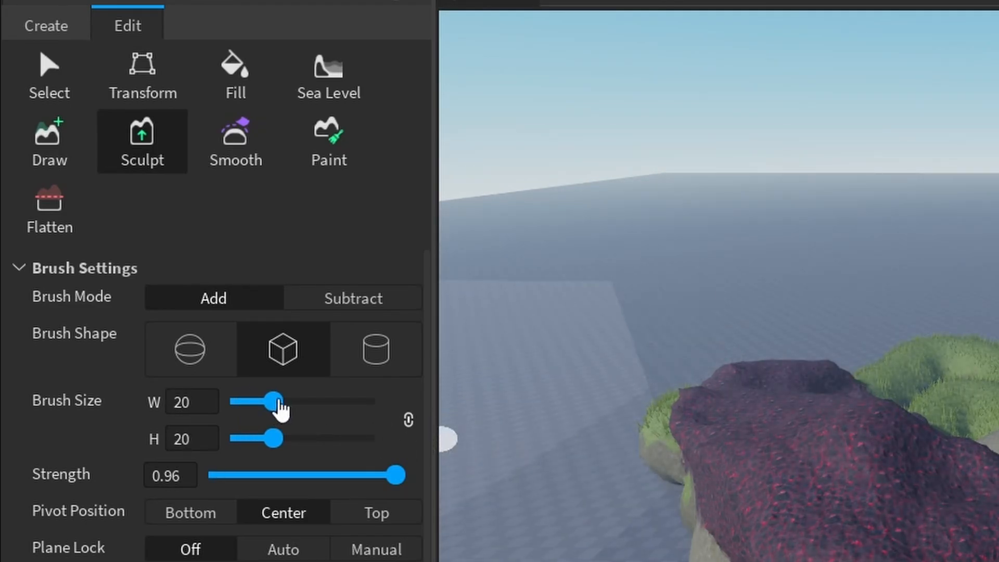
pyautogui.moveTo(275, 405); pyautogui.dragTo(294, 418)
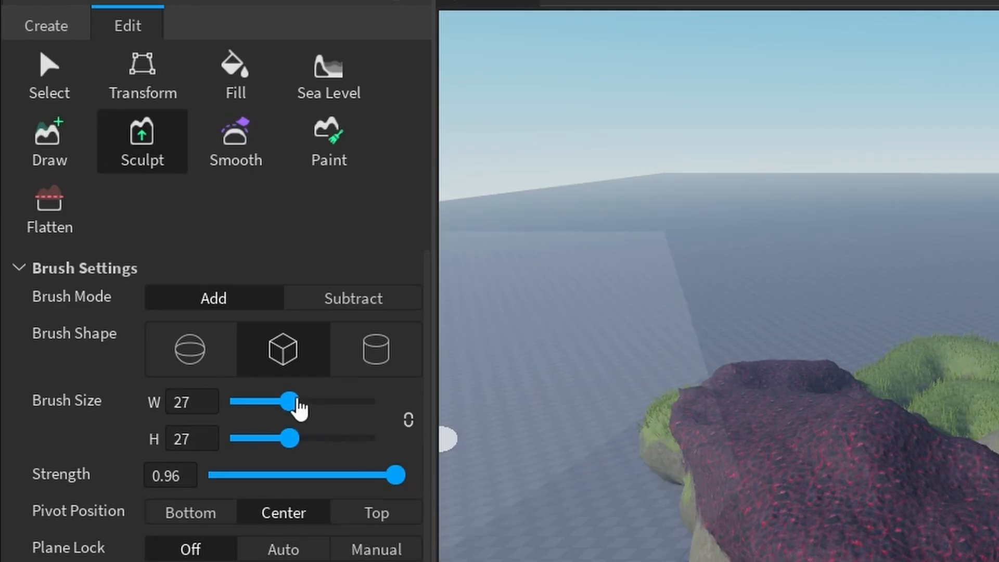
pyautogui.moveTo(293, 415)
pyautogui.mouseDown()
pyautogui.moveTo(335, 417)
pyautogui.moveTo(272, 439)
pyautogui.mouseUp()
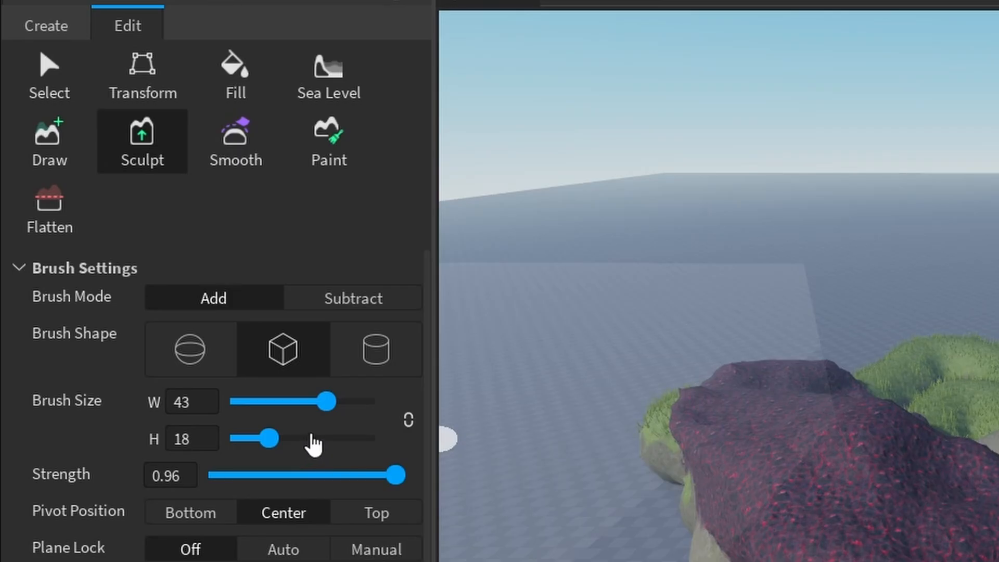
pyautogui.click(415, 418)
pyautogui.moveTo(270, 439)
pyautogui.mouseDown()
pyautogui.moveTo(303, 444)
pyautogui.moveTo(241, 439)
pyautogui.mouseUp()
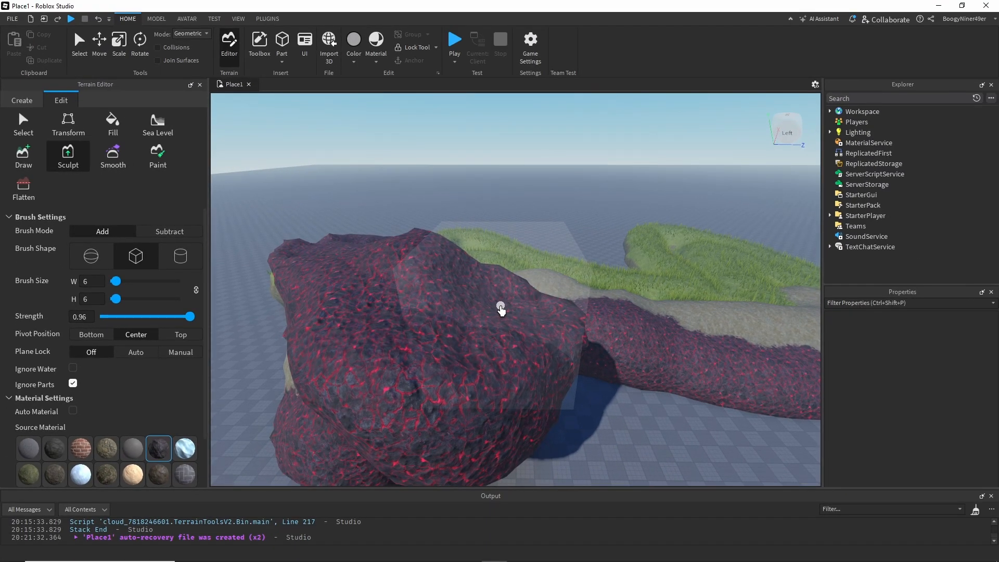
# - Build up the lava mound with the box-shaped Sculpt brush in Add mode
pyautogui.moveTo(498, 307)
pyautogui.mouseDown()
pyautogui.moveTo(537, 310)
pyautogui.moveTo(474, 295)
pyautogui.moveTo(551, 301)
pyautogui.moveTo(577, 319)
pyautogui.moveTo(682, 346)
pyautogui.moveTo(649, 350)
pyautogui.moveTo(577, 314)
pyautogui.moveTo(517, 349)
pyautogui.moveTo(412, 330)
pyautogui.moveTo(428, 342)
pyautogui.moveTo(229, 243)
pyautogui.mouseUp()
pyautogui.scroll(-3, 473, 293)
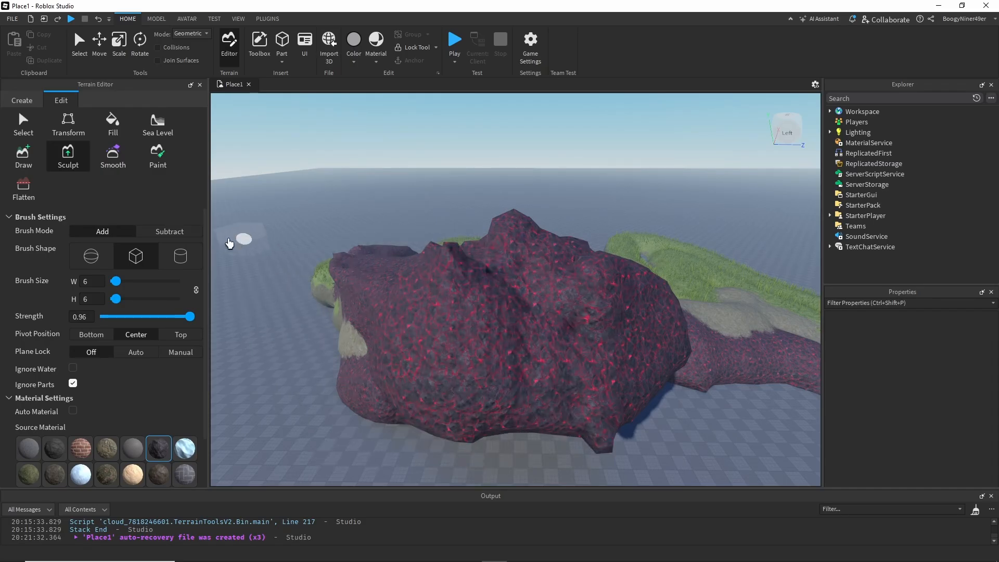
# - Switch the Sculpt brush to Subtract with a sphere shape of size 1 and sculpt across the front of the lava mound
pyautogui.click(183, 232)
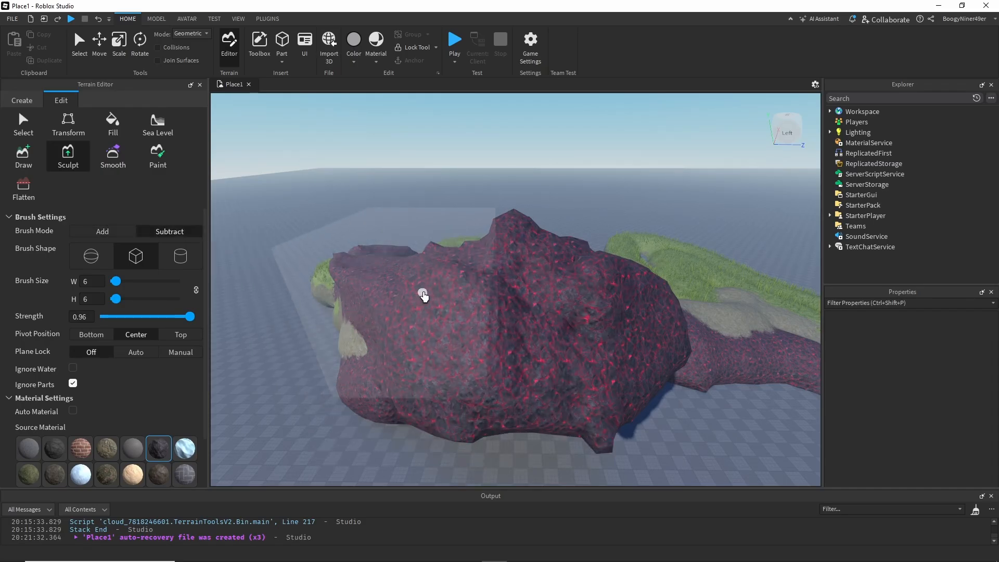
pyautogui.click(87, 248)
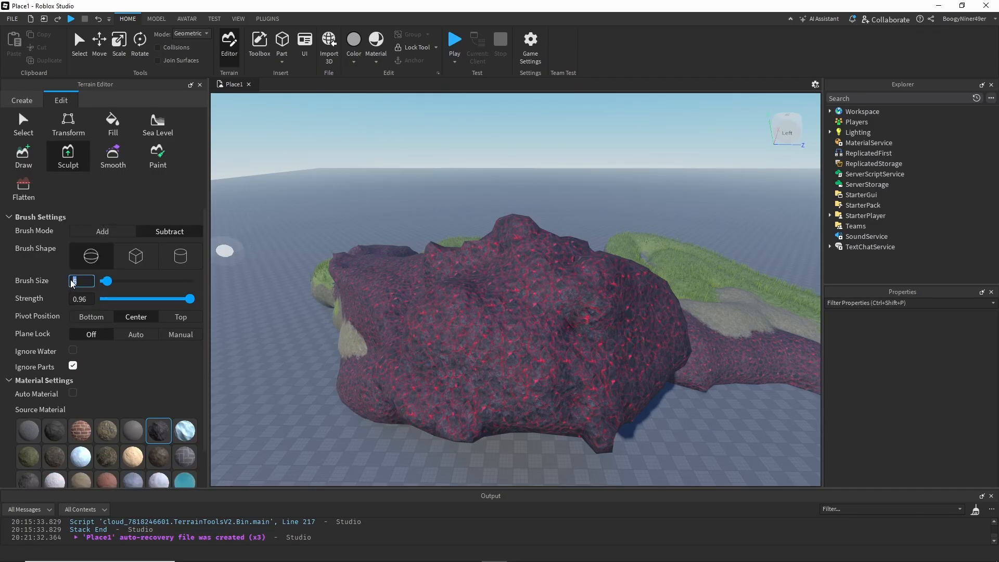
pyautogui.press('Return')
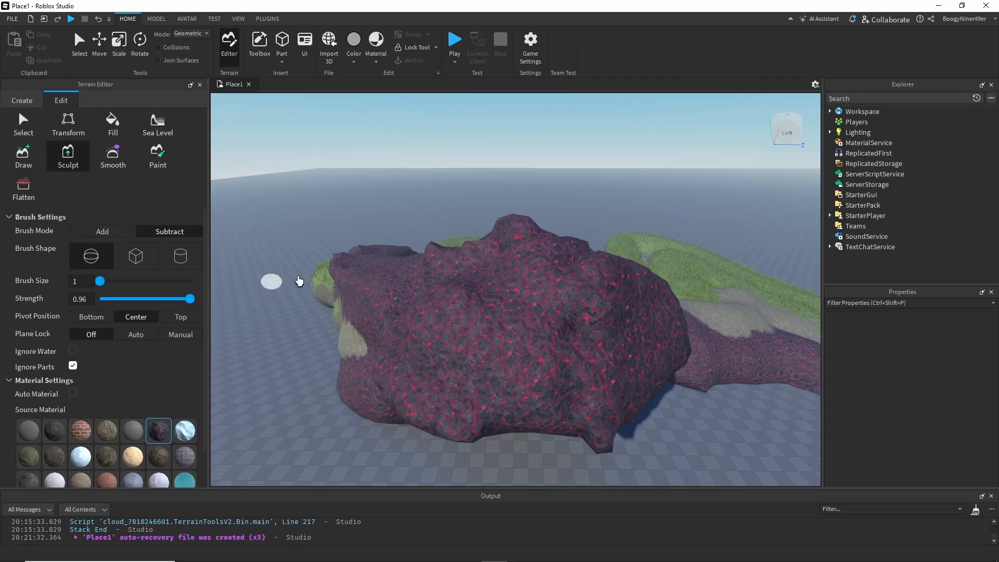
pyautogui.moveTo(449, 330)
pyautogui.mouseDown()
pyautogui.moveTo(459, 316)
pyautogui.moveTo(451, 312)
pyautogui.moveTo(461, 346)
pyautogui.moveTo(461, 321)
pyautogui.moveTo(516, 298)
pyautogui.moveTo(491, 312)
pyautogui.moveTo(500, 321)
pyautogui.moveTo(417, 321)
pyautogui.mouseUp()
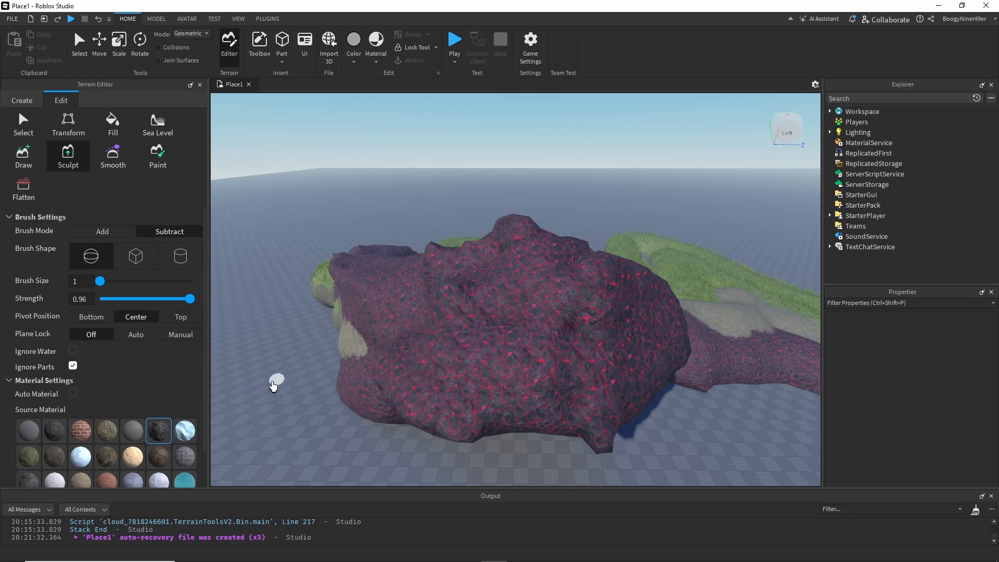
# - Choose the pale limestone source material and sculpt small spots on the front of the lava mound
pyautogui.scroll(-2, 156, 414)
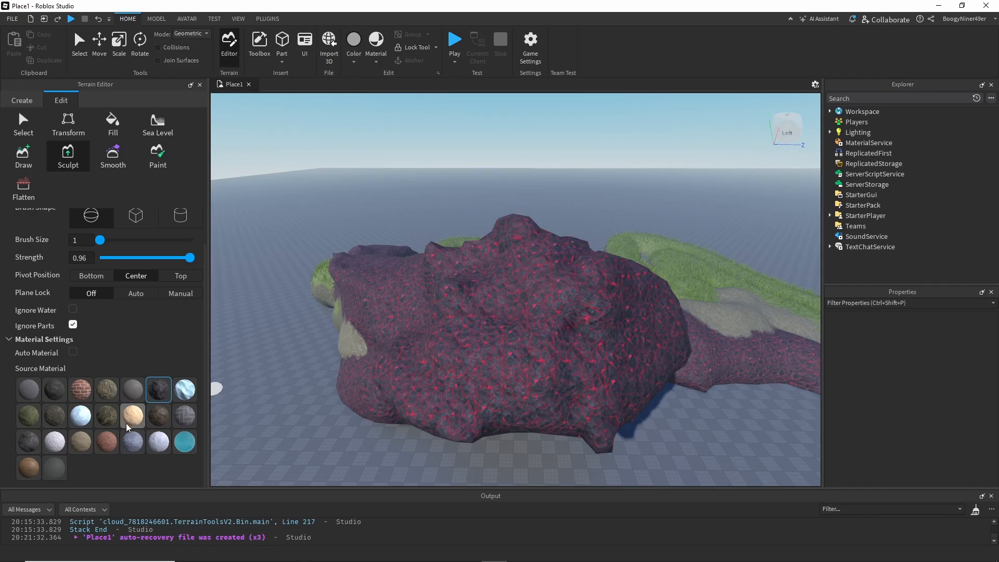
pyautogui.click(132, 420)
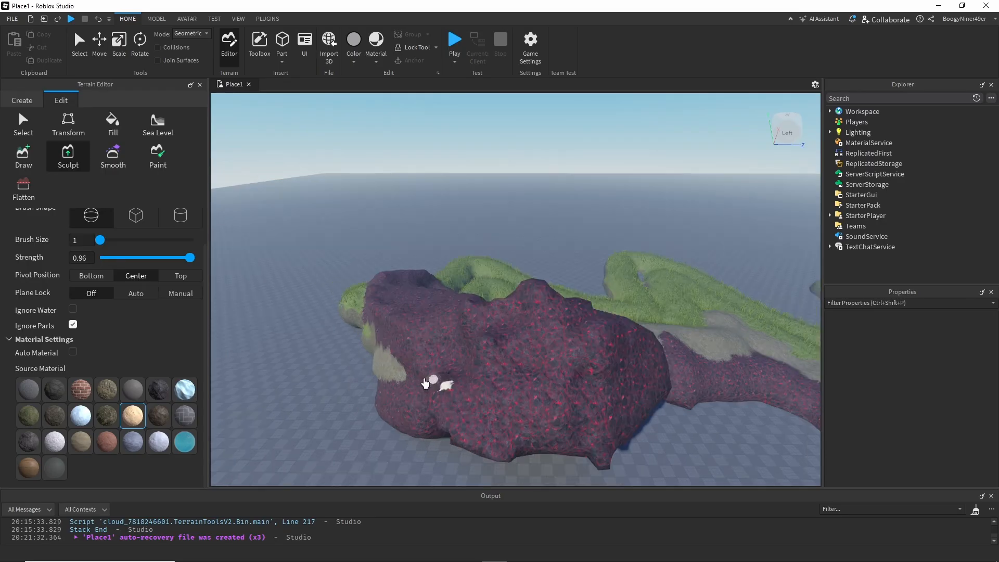
pyautogui.click(392, 379)
pyautogui.click(446, 387)
pyautogui.moveTo(456, 384); pyautogui.dragTo(436, 364)
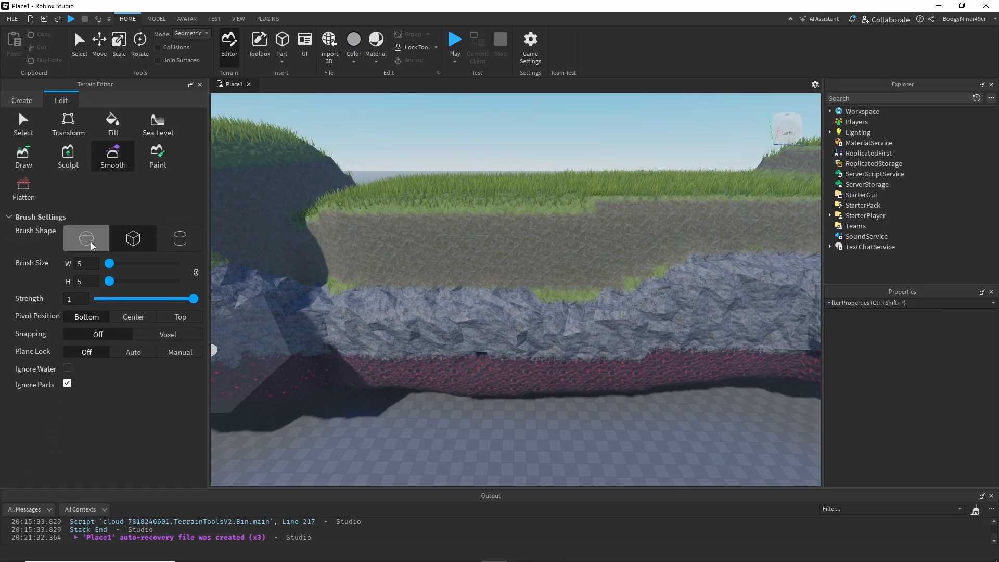
# - Smooth the edge between the grassy layer and the rocky layer using a sphere-shaped Smooth brush of size 5
pyautogui.click(90, 241)
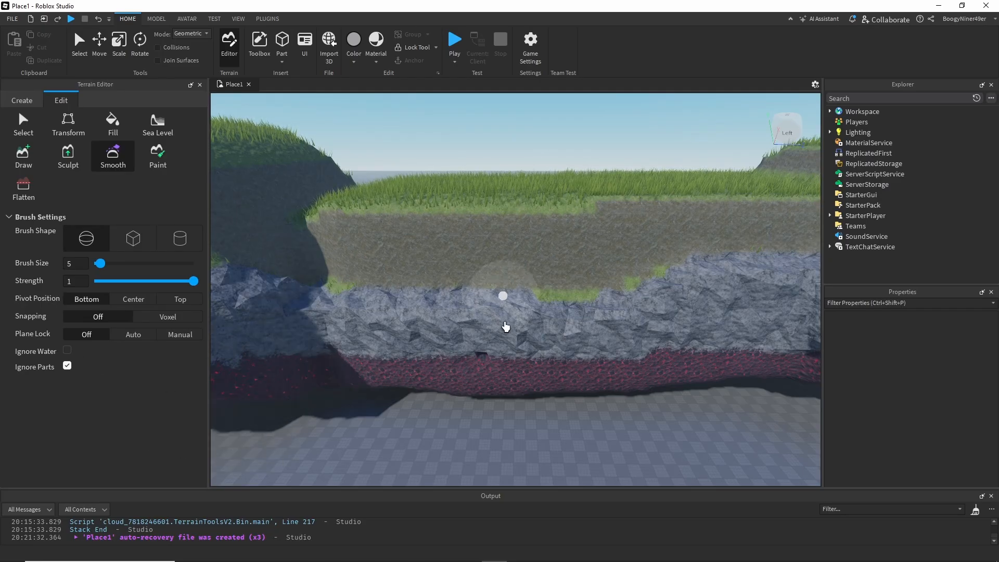
pyautogui.moveTo(509, 297)
pyautogui.mouseDown()
pyautogui.moveTo(504, 330)
pyautogui.moveTo(701, 243)
pyautogui.moveTo(361, 259)
pyautogui.moveTo(341, 244)
pyautogui.moveTo(326, 194)
pyautogui.moveTo(376, 241)
pyautogui.moveTo(299, 187)
pyautogui.moveTo(342, 228)
pyautogui.moveTo(371, 225)
pyautogui.mouseUp()
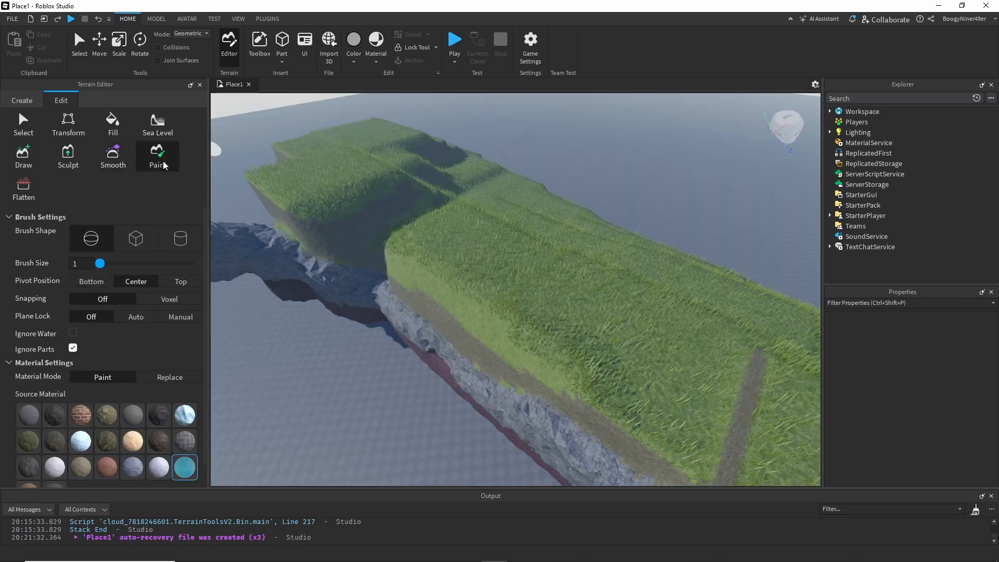
# - Paint a brick patch on top of the grass plateau with the size 1 sphere Paint brush
pyautogui.click(158, 156)
pyautogui.click(158, 156)
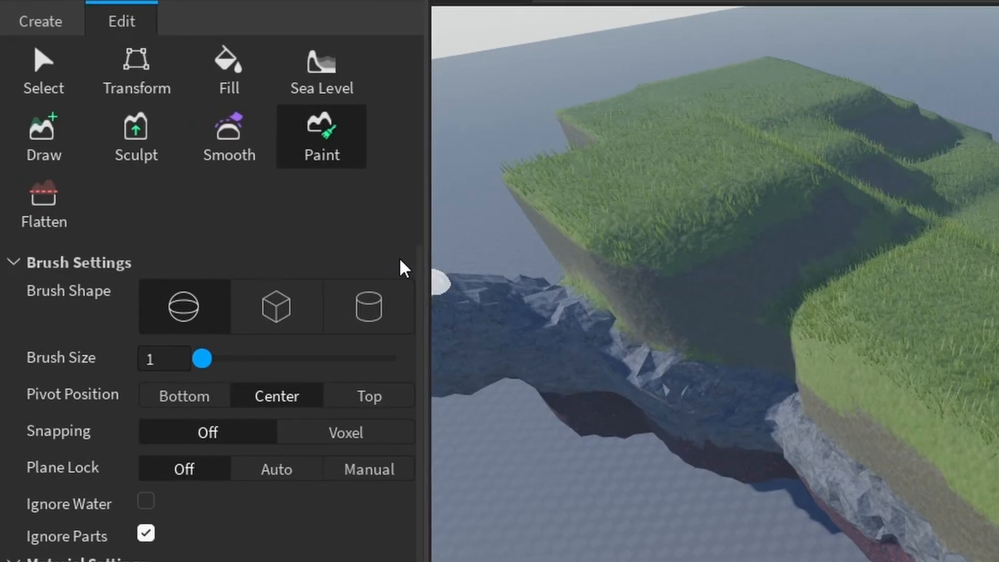
pyautogui.scroll(-2, 330, 499)
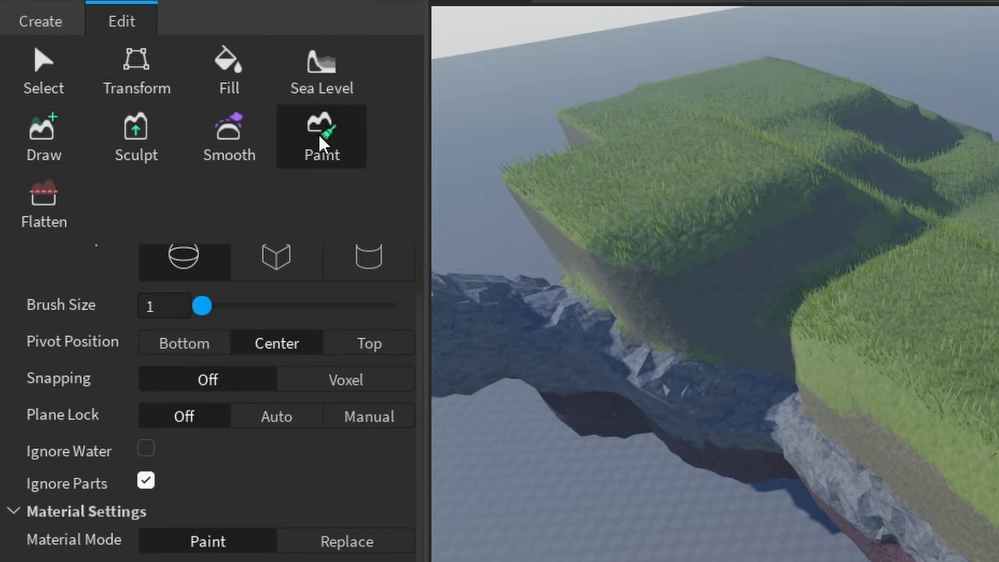
pyautogui.scroll(2, 317, 468)
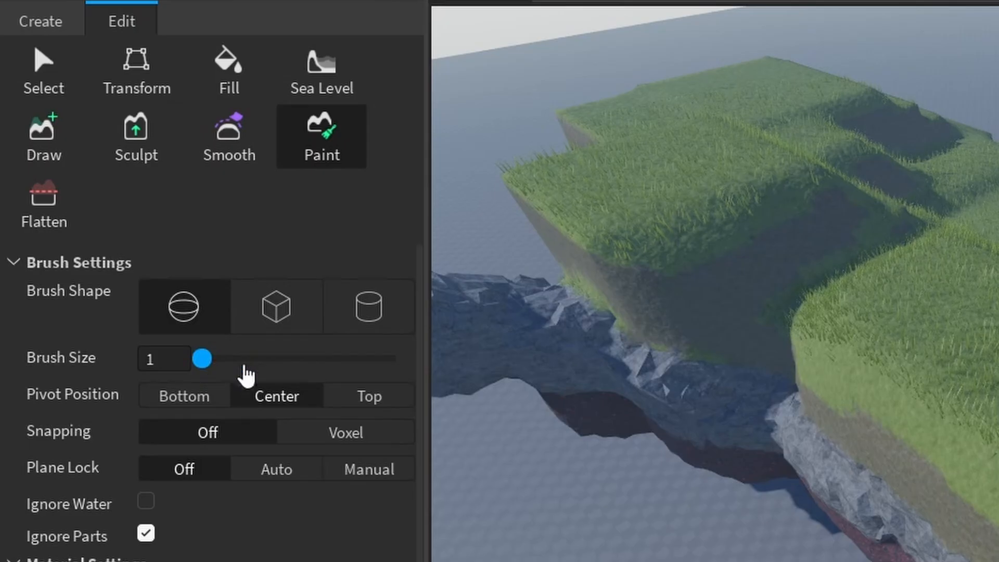
pyautogui.scroll(-2, 302, 532)
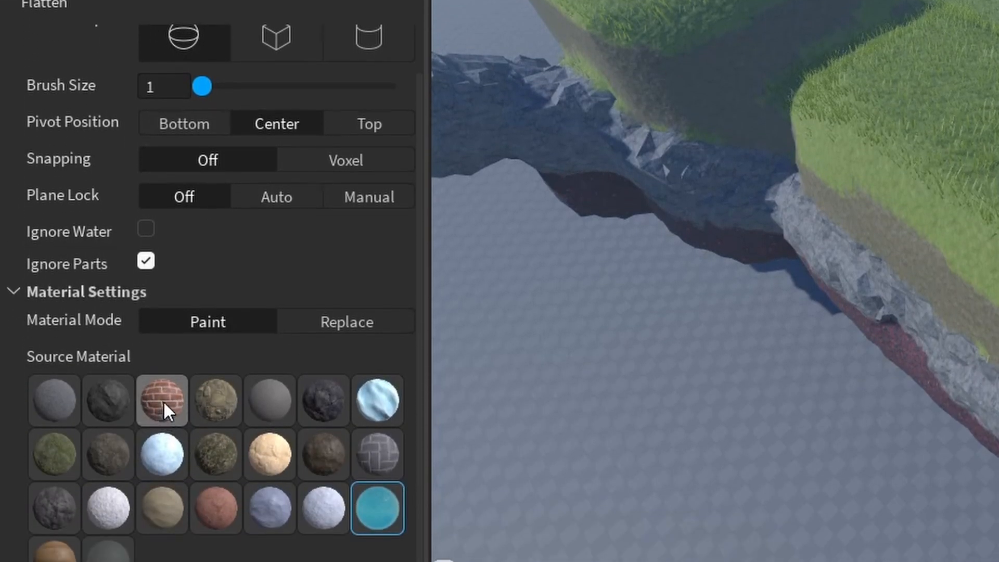
pyautogui.click(163, 401)
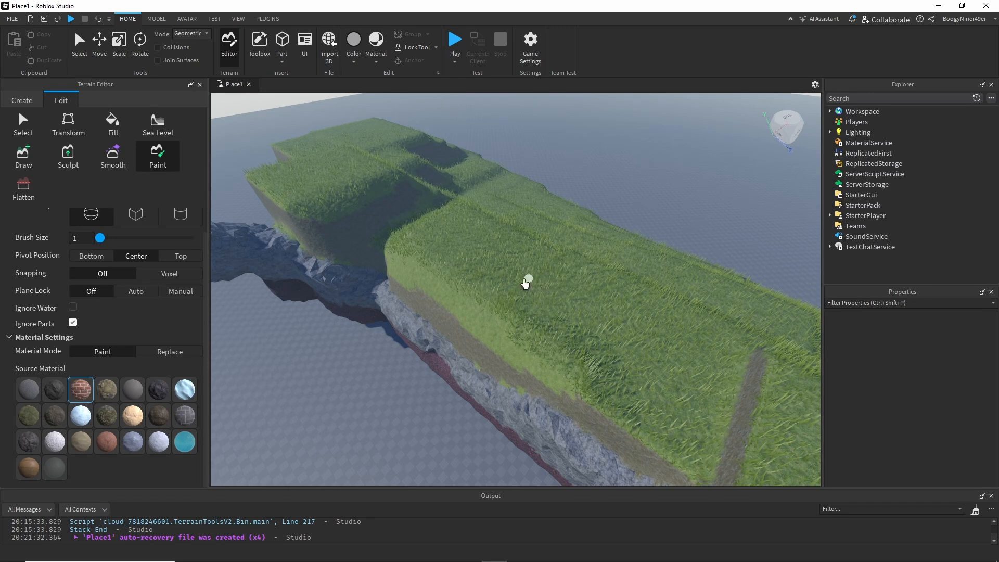
pyautogui.scroll(3, 494, 290)
pyautogui.scroll(-2, 522, 307)
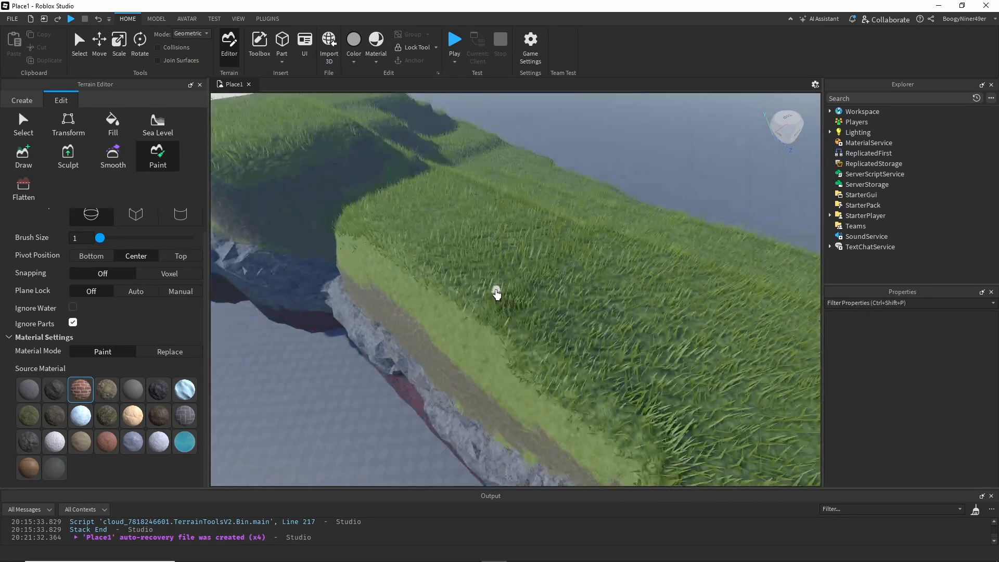
pyautogui.moveTo(485, 243)
pyautogui.mouseDown()
pyautogui.moveTo(598, 307)
pyautogui.moveTo(539, 266)
pyautogui.moveTo(473, 238)
pyautogui.moveTo(505, 280)
pyautogui.mouseUp()
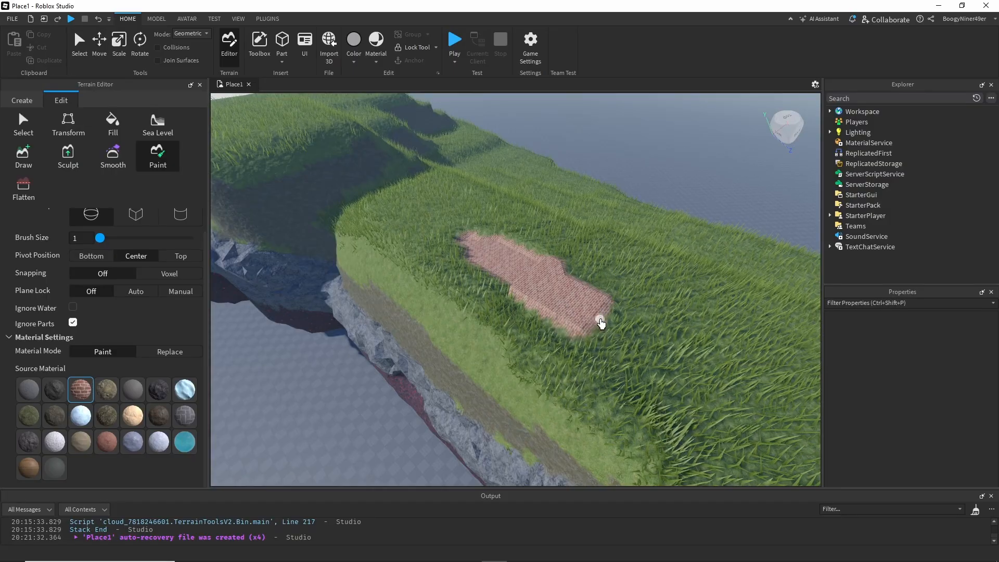
pyautogui.moveTo(601, 322)
pyautogui.mouseDown()
pyautogui.moveTo(584, 283)
pyautogui.moveTo(553, 263)
pyautogui.moveTo(504, 238)
pyautogui.moveTo(464, 242)
pyautogui.moveTo(481, 281)
pyautogui.moveTo(510, 297)
pyautogui.moveTo(546, 282)
pyautogui.mouseUp()
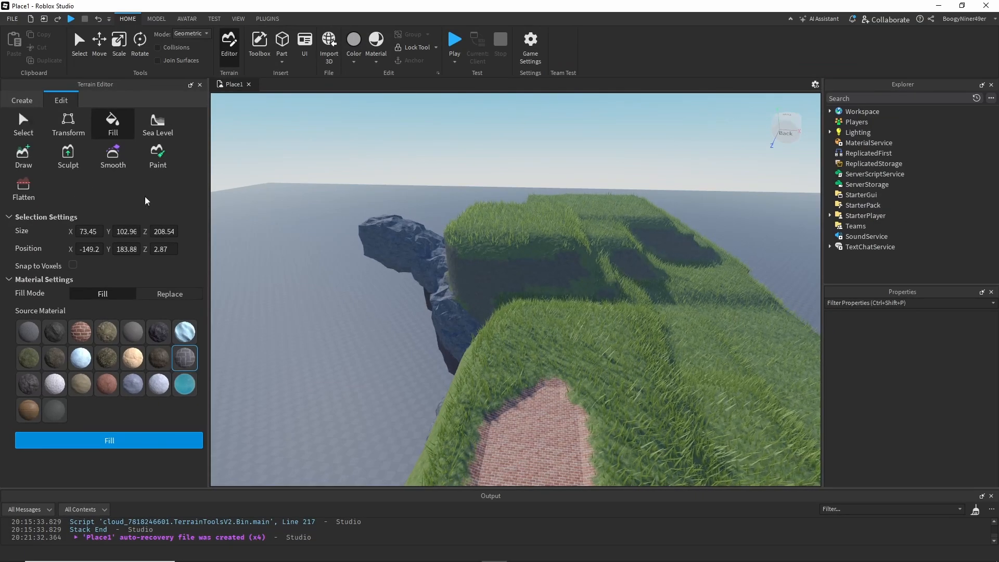
# - Move the selection box onto the grass plateau, to about X -62.47, Y 106.74, Z -204.6
pyautogui.click(23, 122)
pyautogui.moveTo(240, 383); pyautogui.dragTo(461, 208)
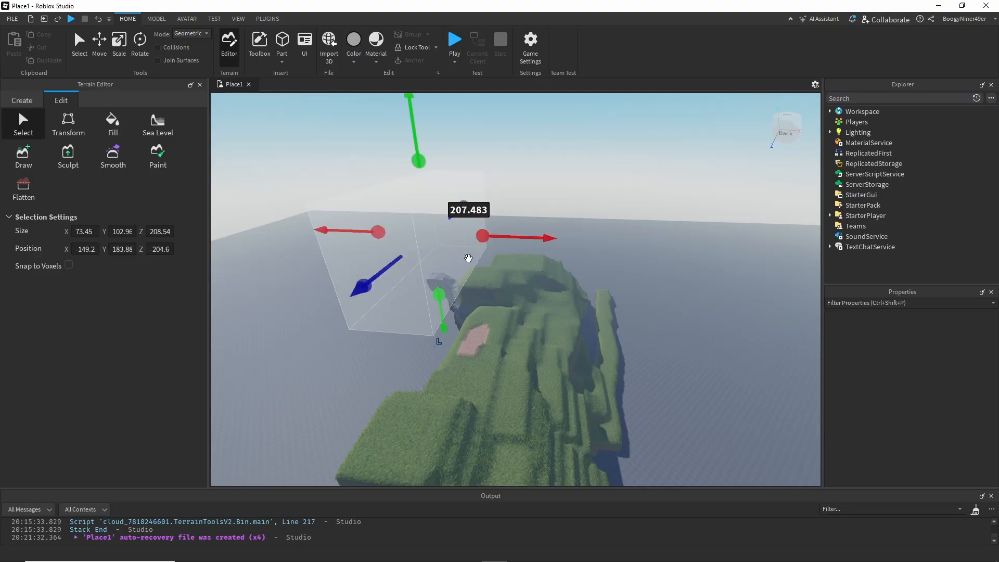
pyautogui.moveTo(518, 237); pyautogui.dragTo(600, 240)
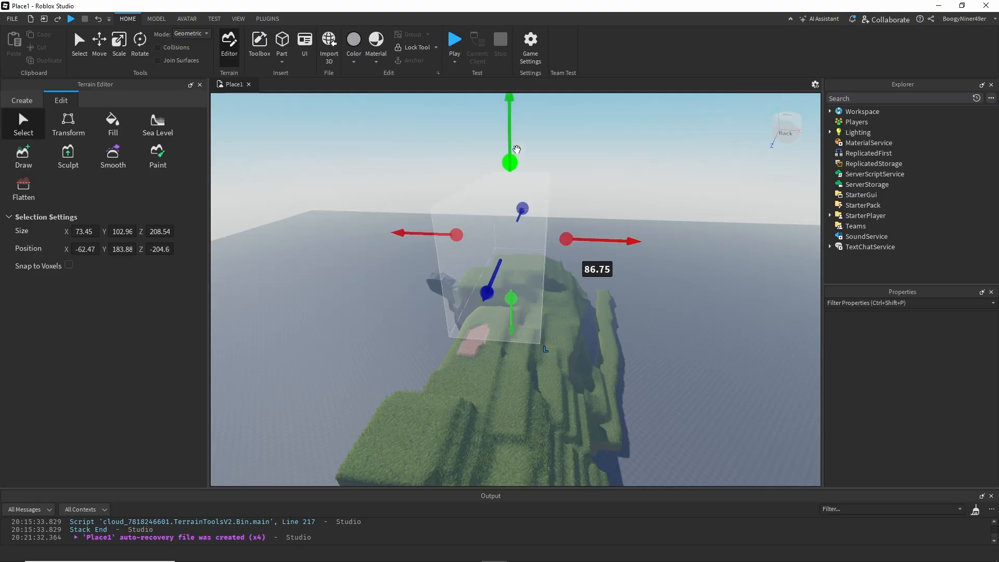
pyautogui.moveTo(512, 151); pyautogui.dragTo(494, 226)
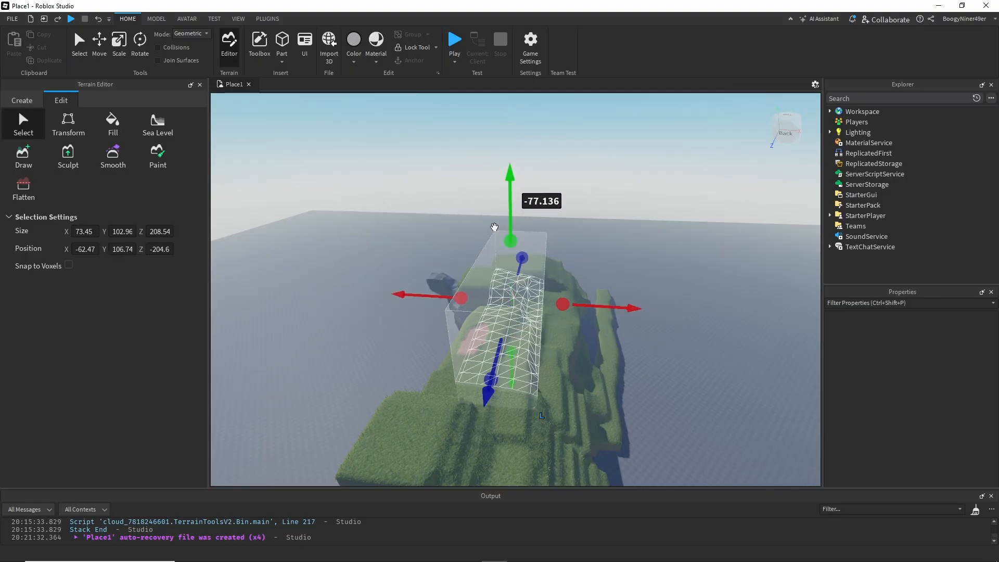
# - Shrink the selection box from both ends along its length to a Z size of about 92.54
pyautogui.press('d')
pyautogui.moveTo(545, 353); pyautogui.dragTo(544, 352, button='right')
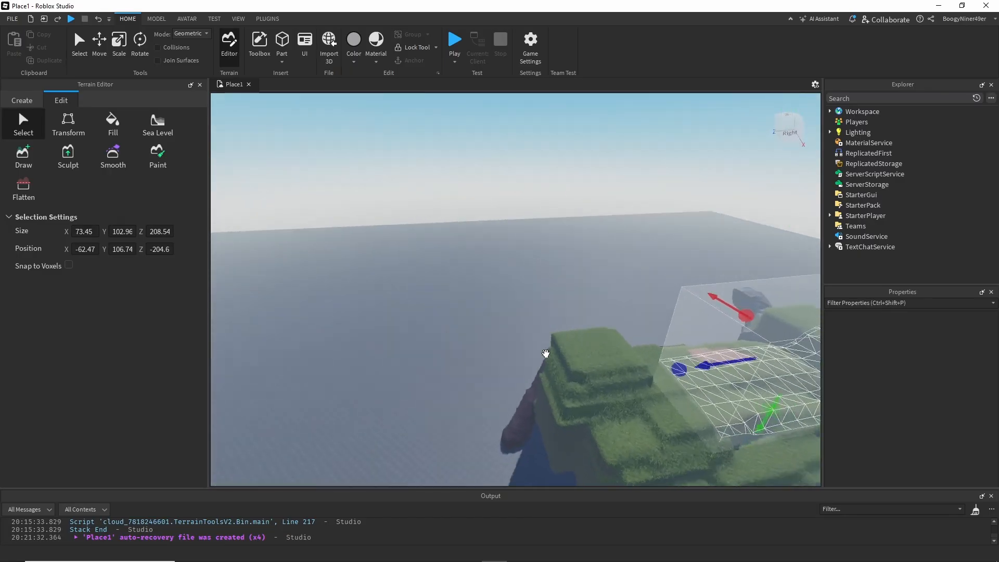
pyautogui.press('f')
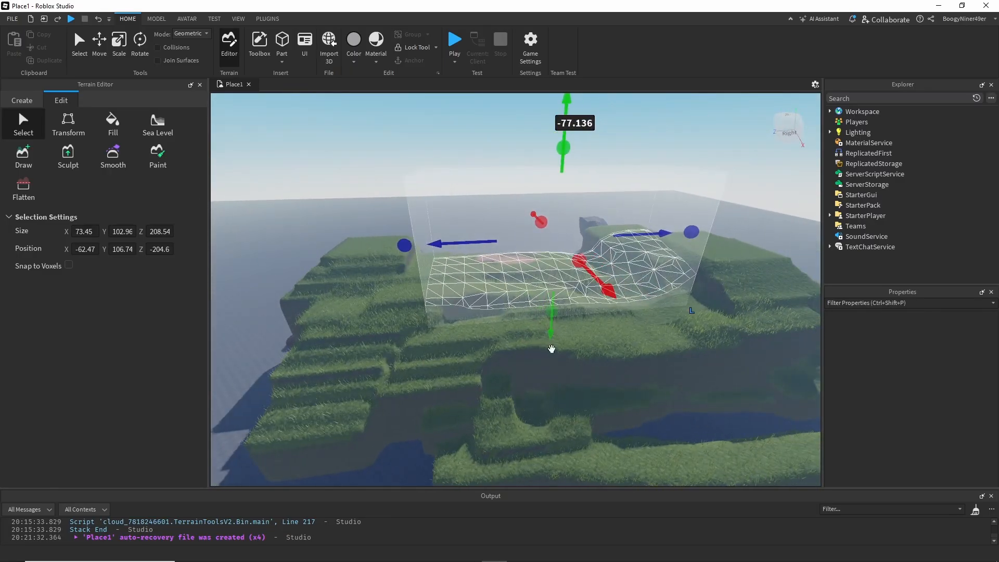
pyautogui.moveTo(520, 367); pyautogui.dragTo(515, 403, button='middle')
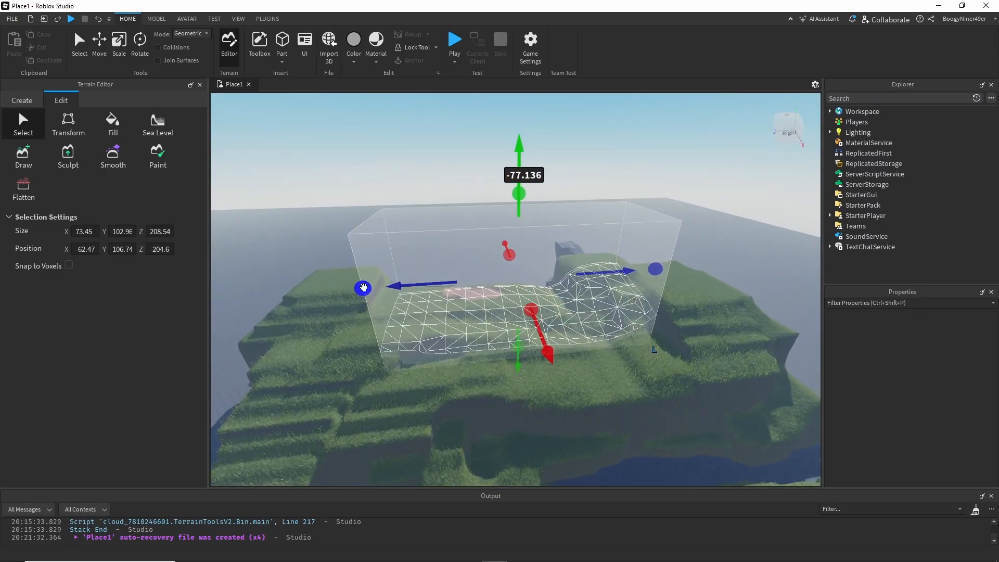
pyautogui.moveTo(363, 287); pyautogui.dragTo(428, 284)
pyautogui.moveTo(660, 272); pyautogui.dragTo(580, 273)
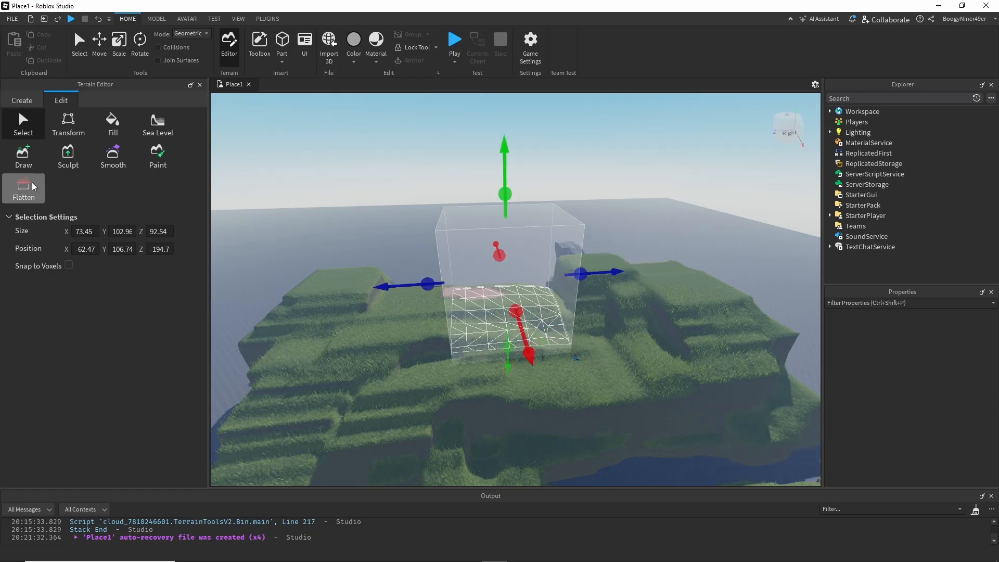
# - Fill the selected region with the Rock material
pyautogui.click(118, 128)
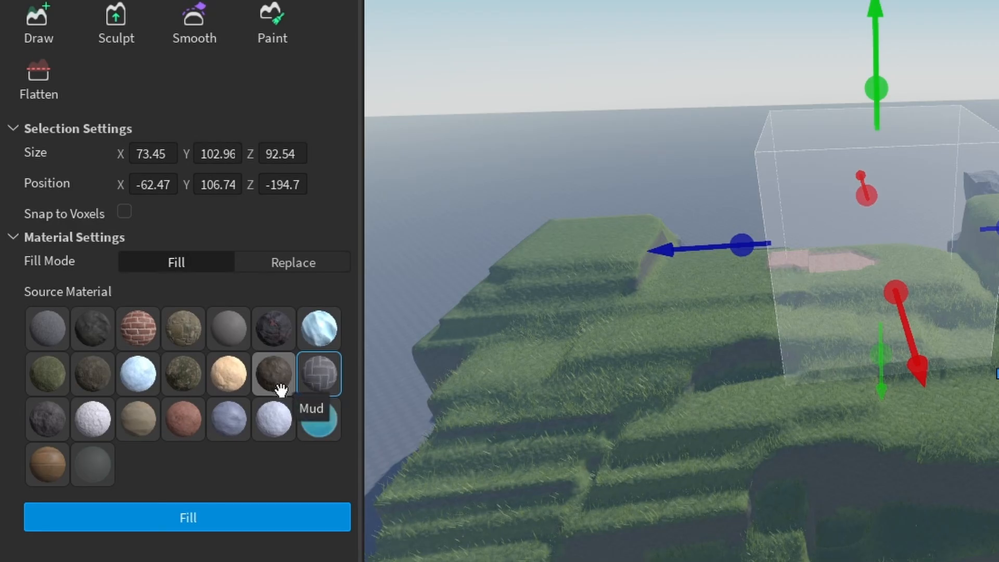
pyautogui.click(51, 421)
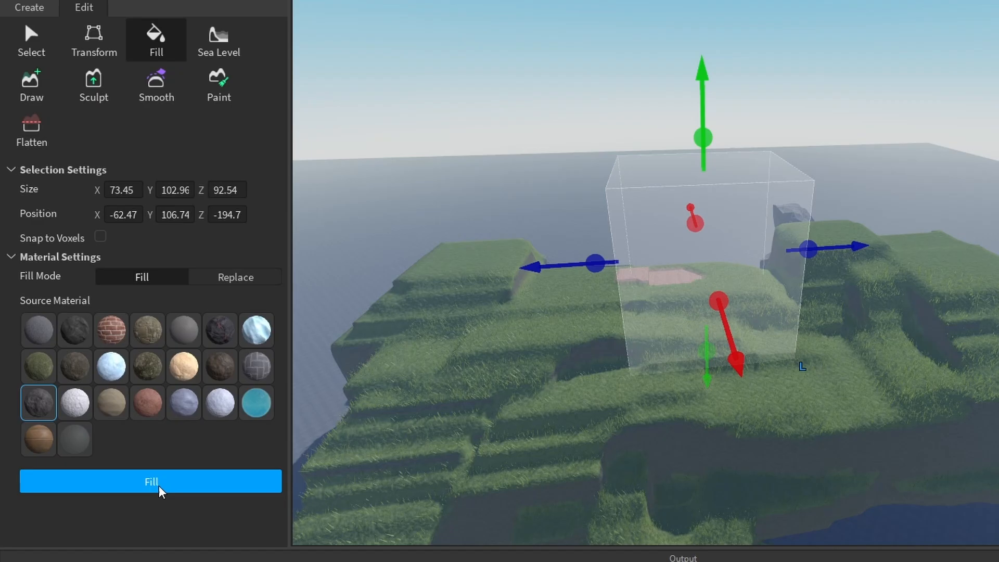
pyautogui.click(198, 522)
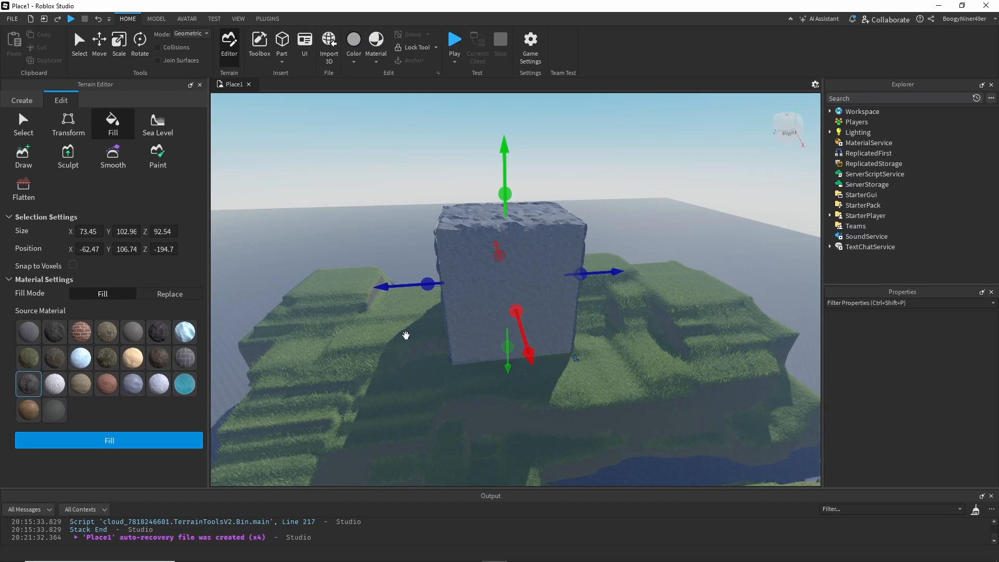
pyautogui.moveTo(406, 335); pyautogui.dragTo(313, 340, button='right')
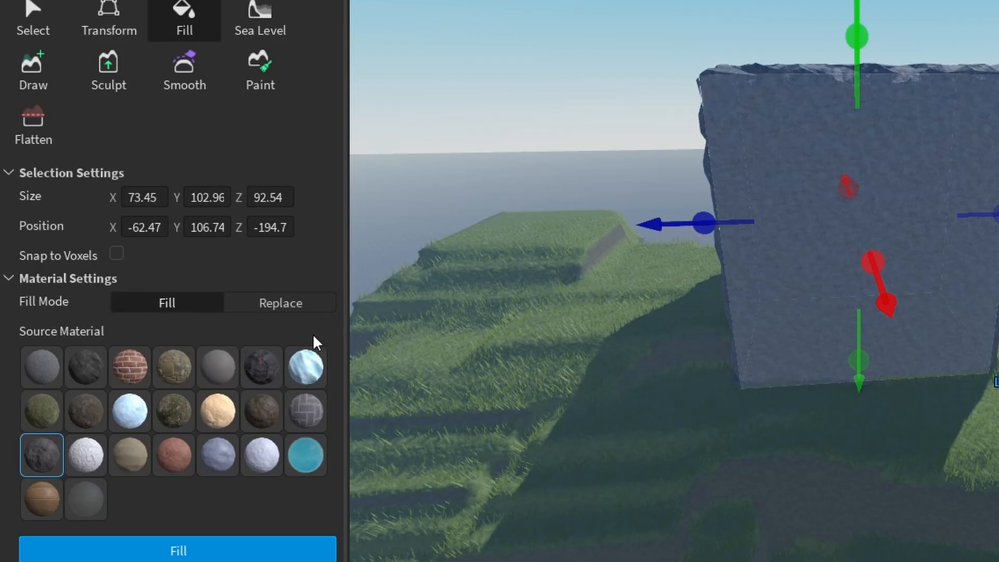
# - Raise the selection box's bottom face so it covers only the top of the rock block, about 26.58 high
pyautogui.click(27, 23)
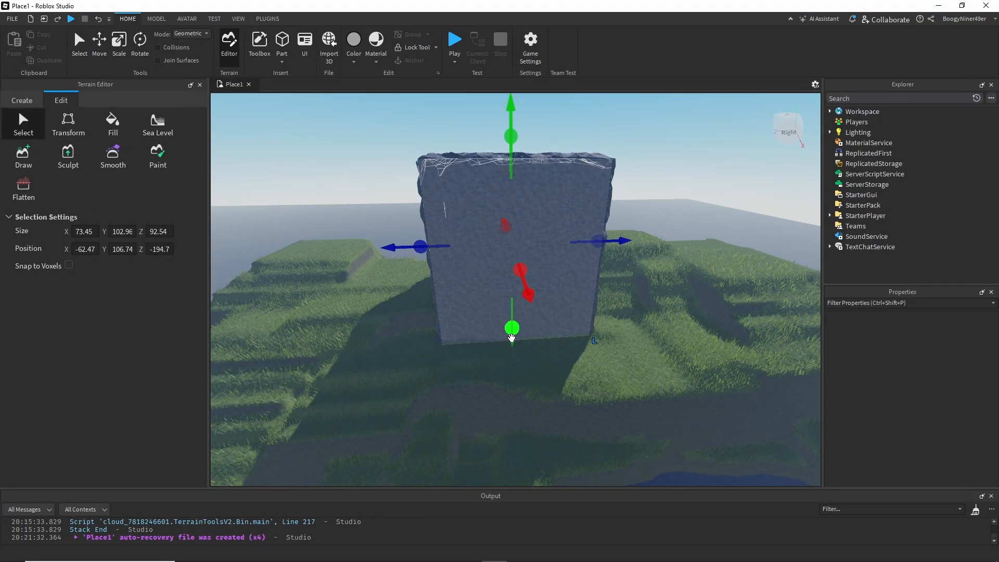
pyautogui.moveTo(513, 330); pyautogui.dragTo(509, 229)
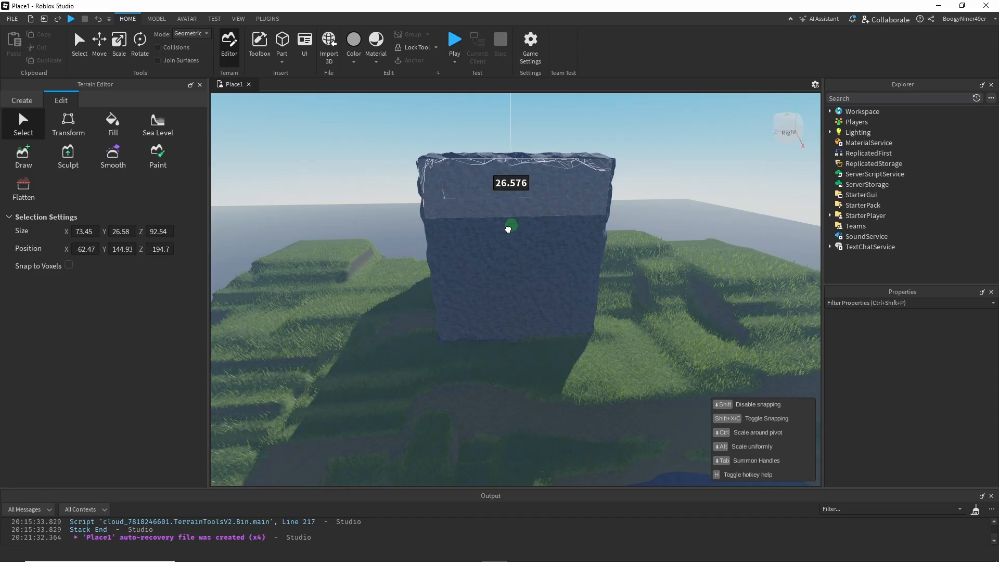
pyautogui.moveTo(508, 229); pyautogui.dragTo(509, 229)
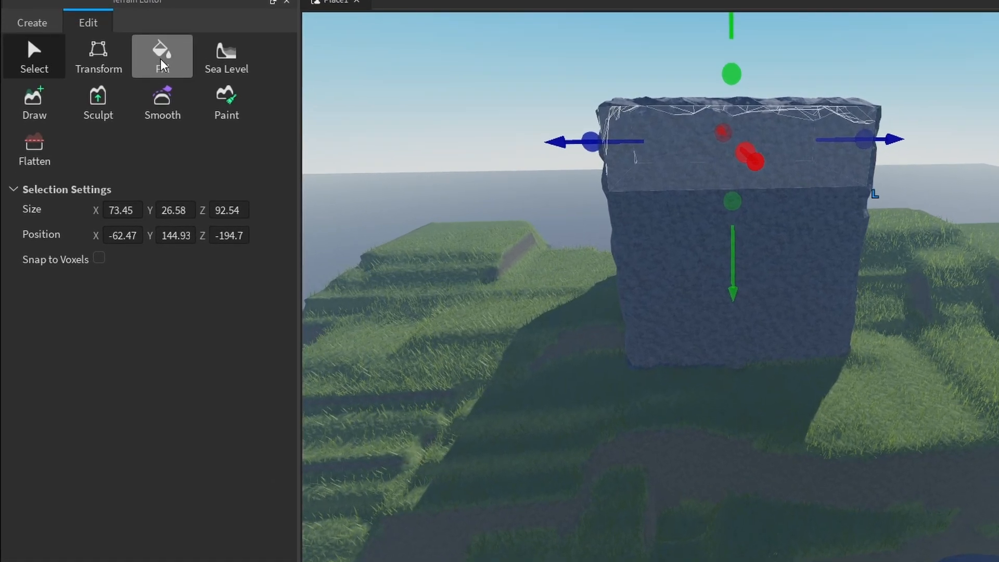
# - Replace the Rock material with Brick inside the selection box covering the top of the block
pyautogui.click(109, 124)
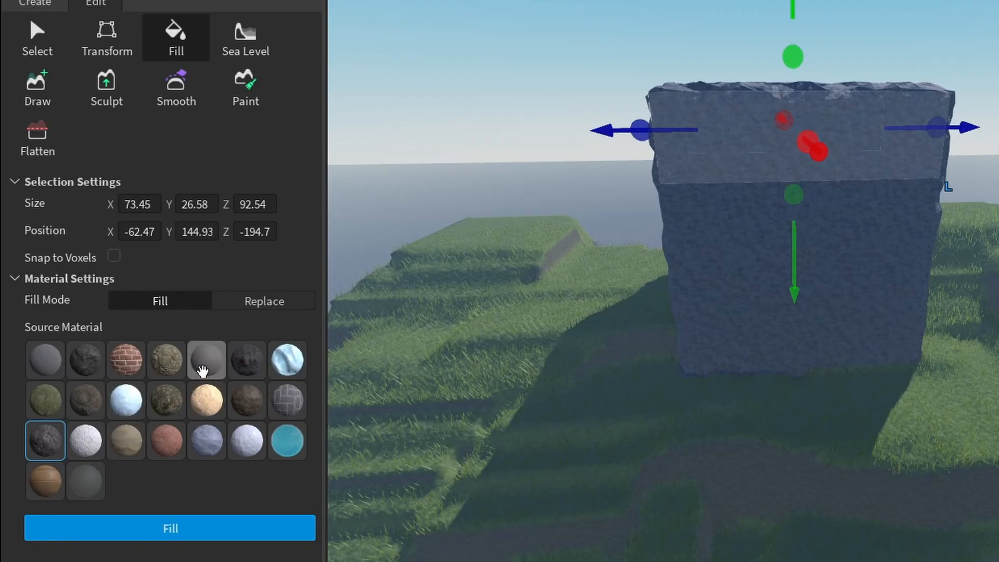
pyautogui.click(288, 302)
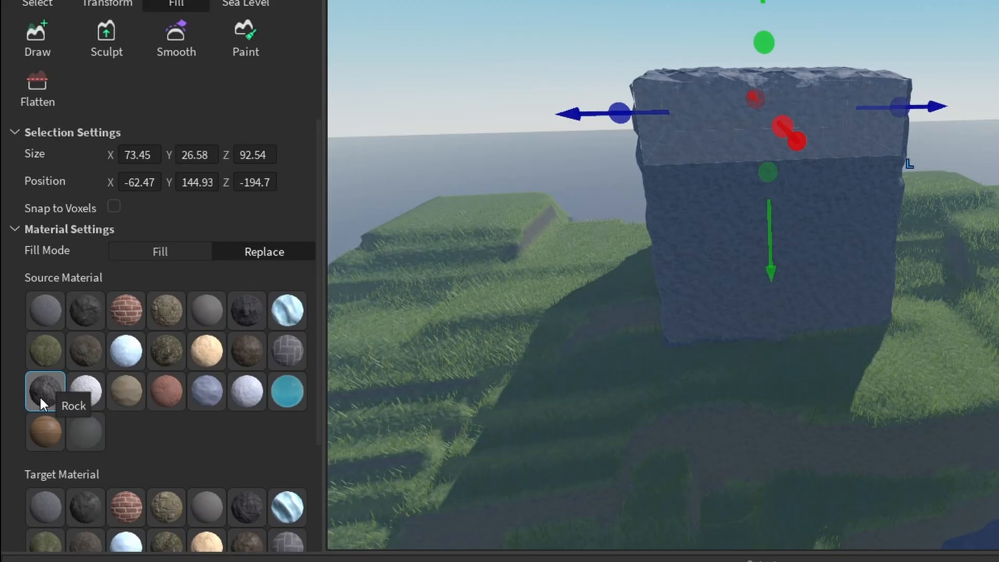
pyautogui.scroll(-3, 295, 443)
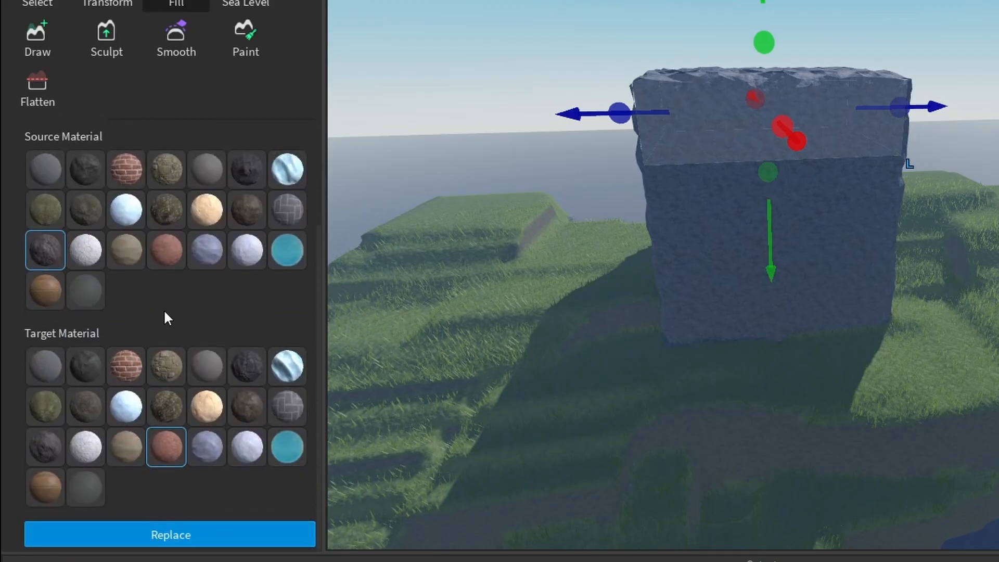
pyautogui.click(124, 359)
pyautogui.scroll(2, 147, 320)
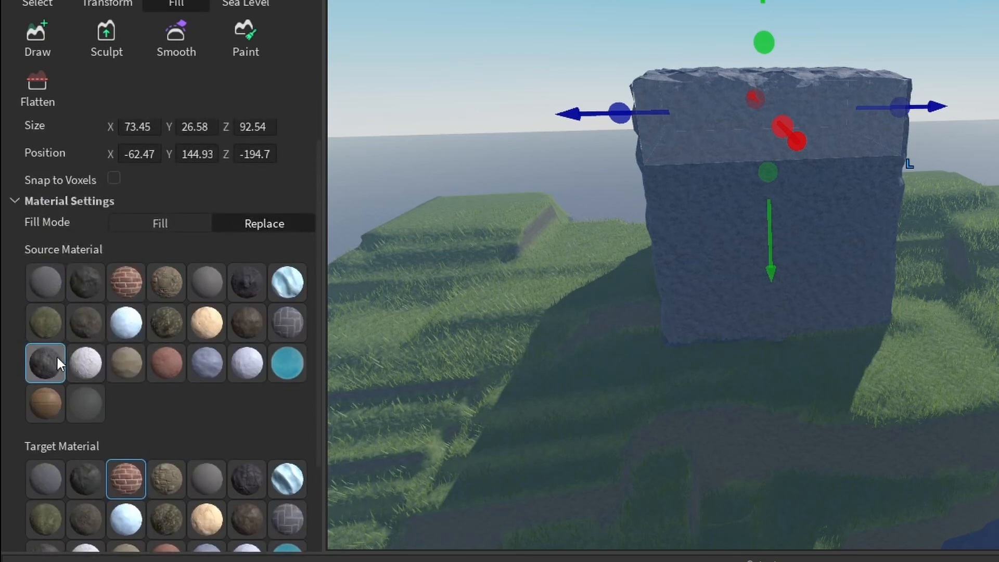
pyautogui.scroll(-2, 110, 395)
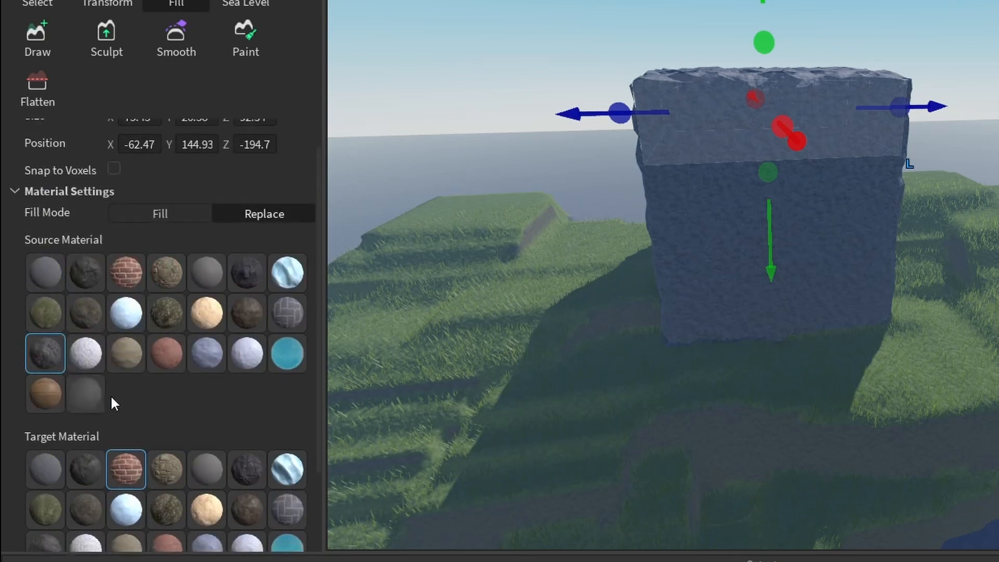
pyautogui.scroll(3, 148, 359)
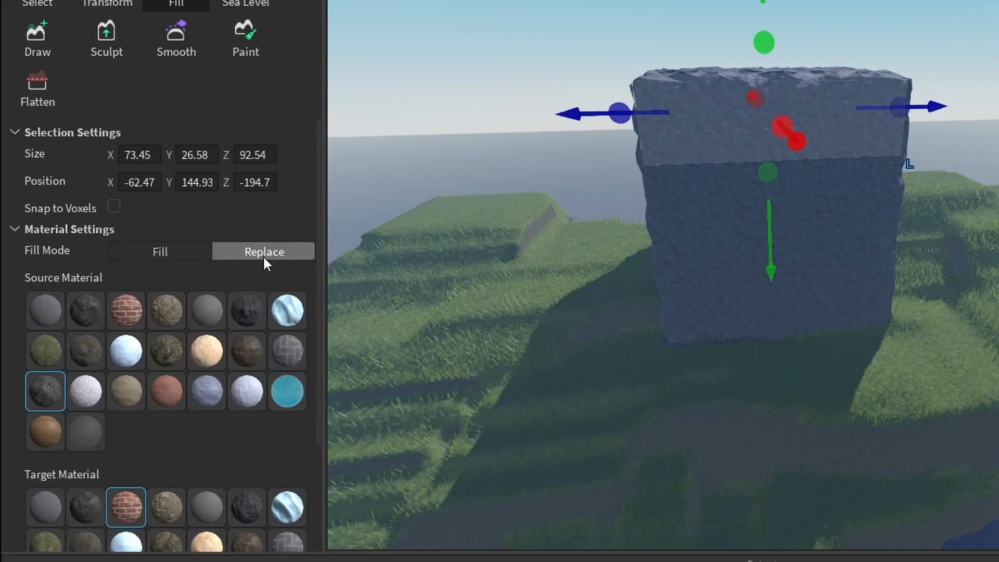
pyautogui.scroll(-3, 158, 308)
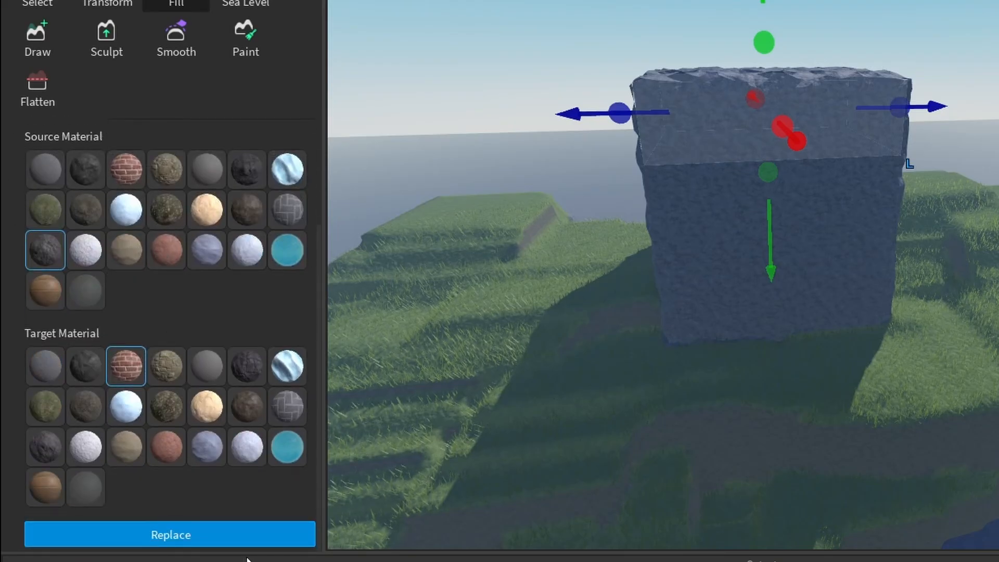
pyautogui.click(189, 538)
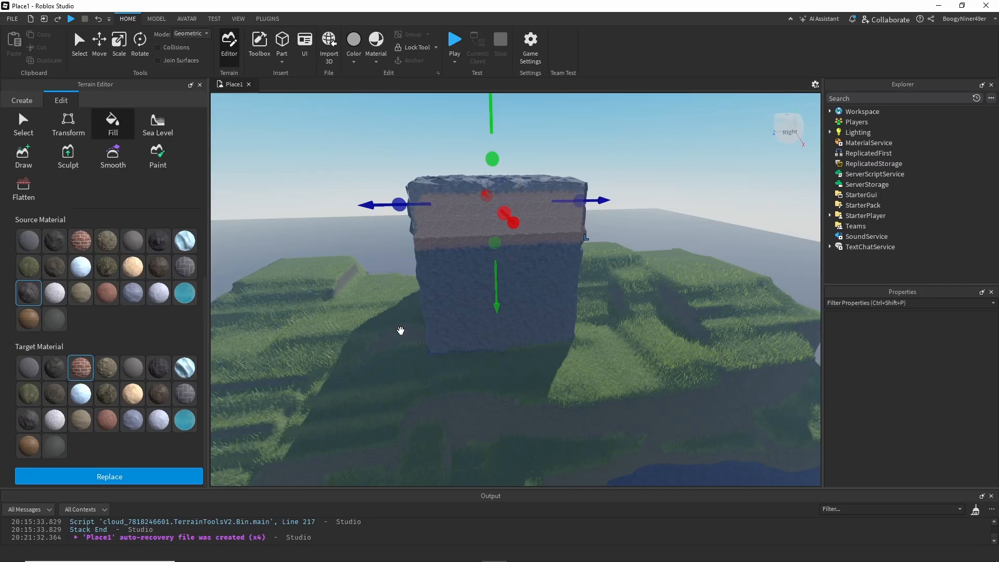
# - Examine the replaced material on the block's upper part up close, from the side and from above
pyautogui.moveTo(396, 318); pyautogui.dragTo(433, 336, button='middle')
pyautogui.moveTo(446, 334); pyautogui.dragTo(439, 337, button='right')
pyautogui.moveTo(346, 357); pyautogui.dragTo(382, 348, button='middle')
pyautogui.moveTo(382, 348); pyautogui.dragTo(407, 353, button='right')
pyautogui.scroll(4, 415, 368)
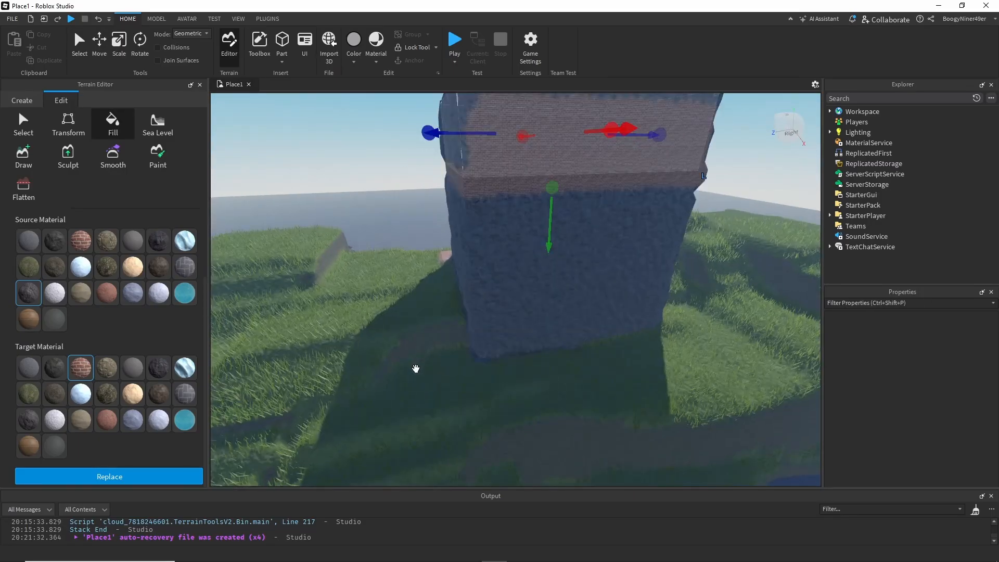
pyautogui.moveTo(408, 319); pyautogui.dragTo(361, 399, button='middle')
pyautogui.scroll(1, 354, 389)
pyautogui.scroll(2, 353, 387)
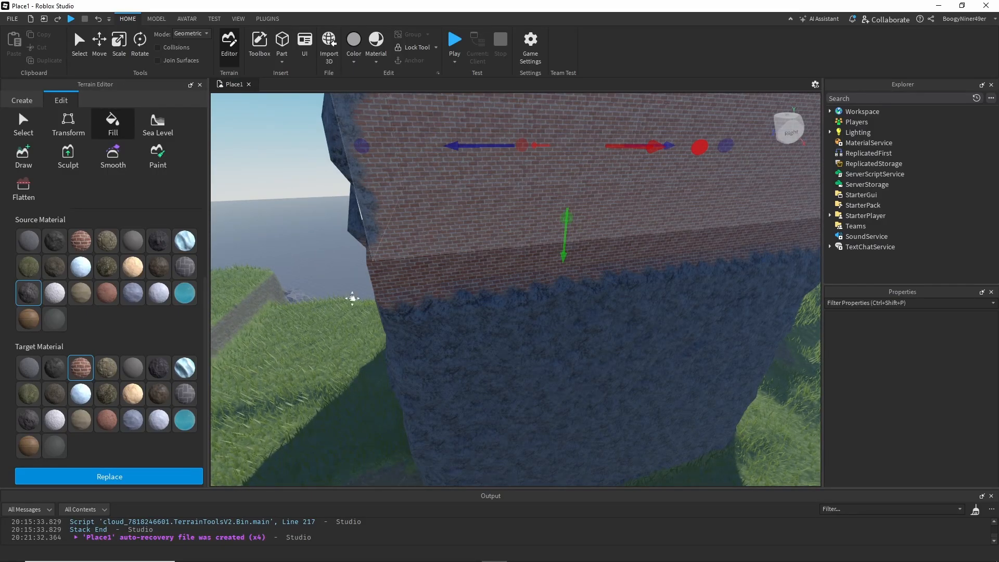
pyautogui.moveTo(352, 298); pyautogui.dragTo(333, 392, button='middle')
pyautogui.scroll(-2, 281, 338)
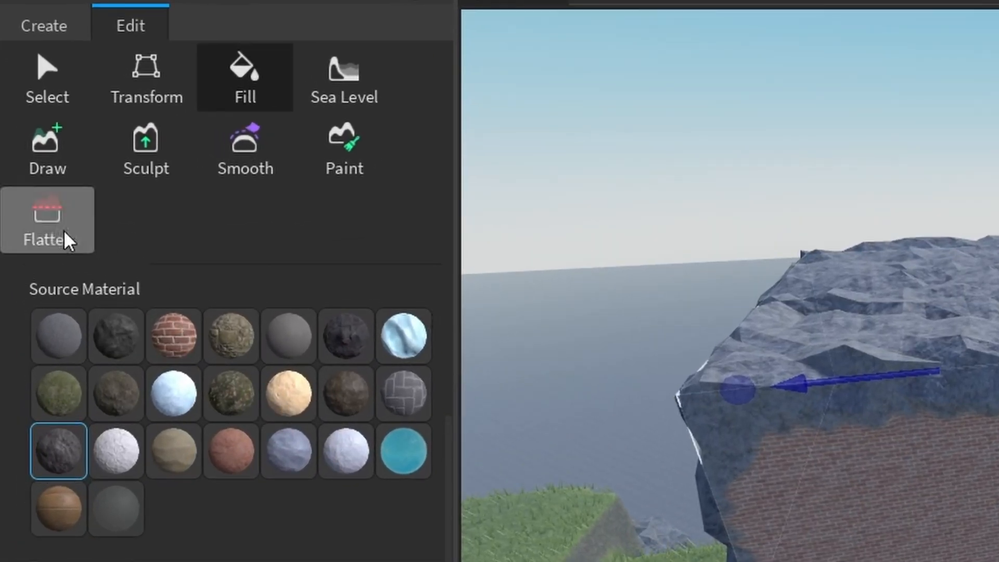
# - Switch to the Flatten tool and examine how its plane grid follows the brush over the block and hillside
pyautogui.click(63, 230)
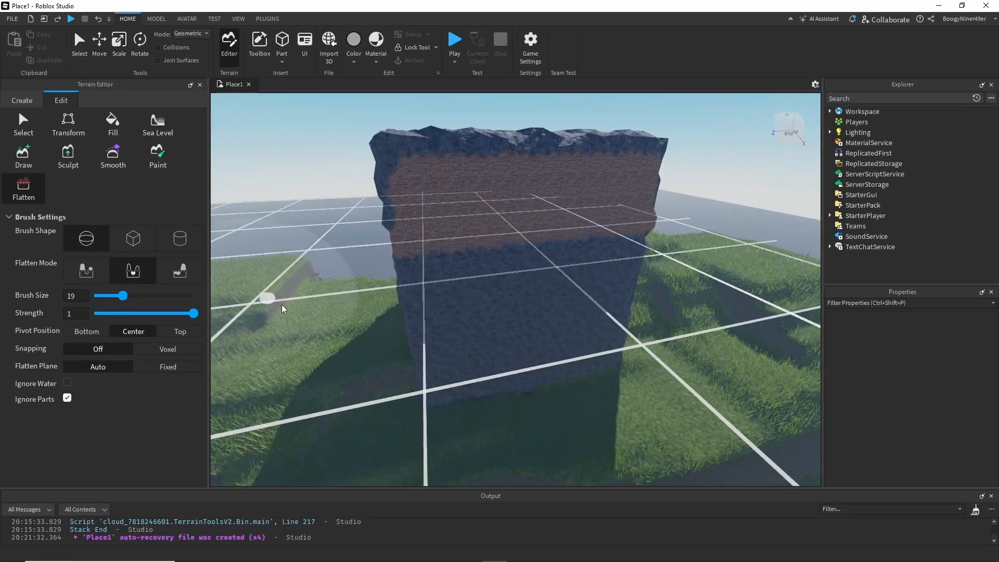
pyautogui.moveTo(282, 309)
pyautogui.mouseDown()
pyautogui.moveTo(562, 407)
pyautogui.moveTo(532, 290)
pyautogui.mouseUp()
pyautogui.scroll(1, 535, 291)
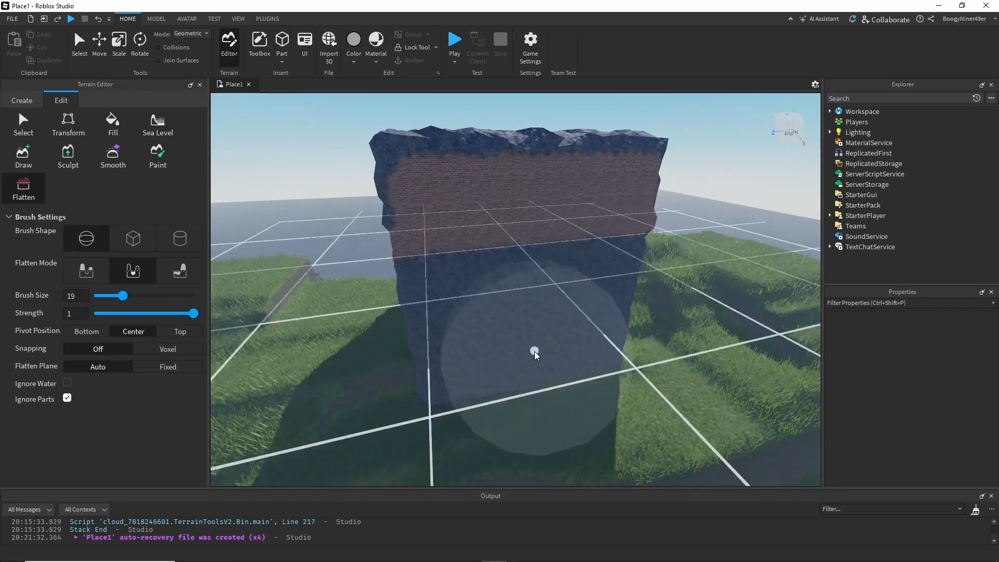
pyautogui.moveTo(535, 351); pyautogui.dragTo(500, 286, button='middle')
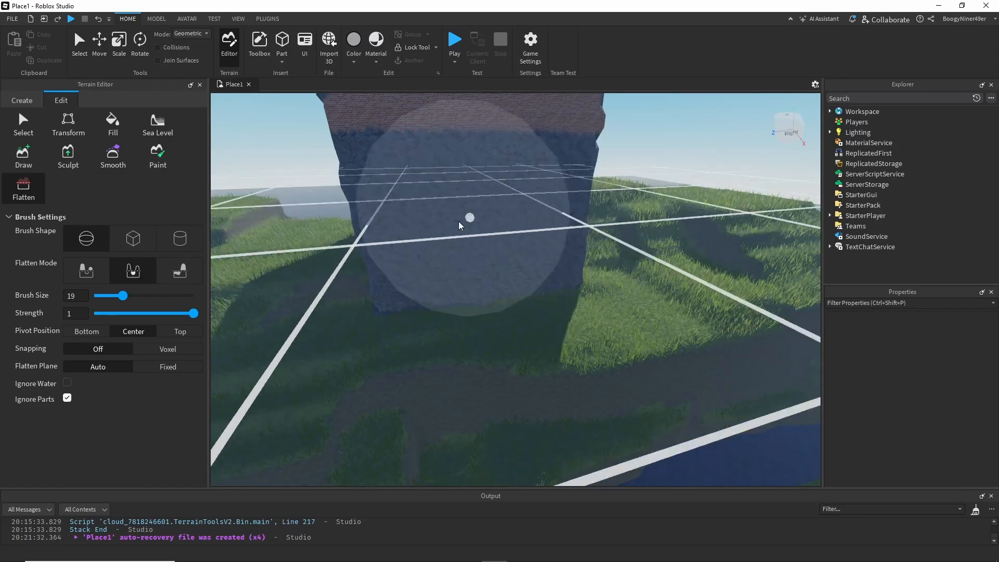
pyautogui.moveTo(458, 226)
pyautogui.mouseDown(button='middle')
pyautogui.moveTo(489, 276)
pyautogui.moveTo(494, 248)
pyautogui.mouseUp(button='middle')
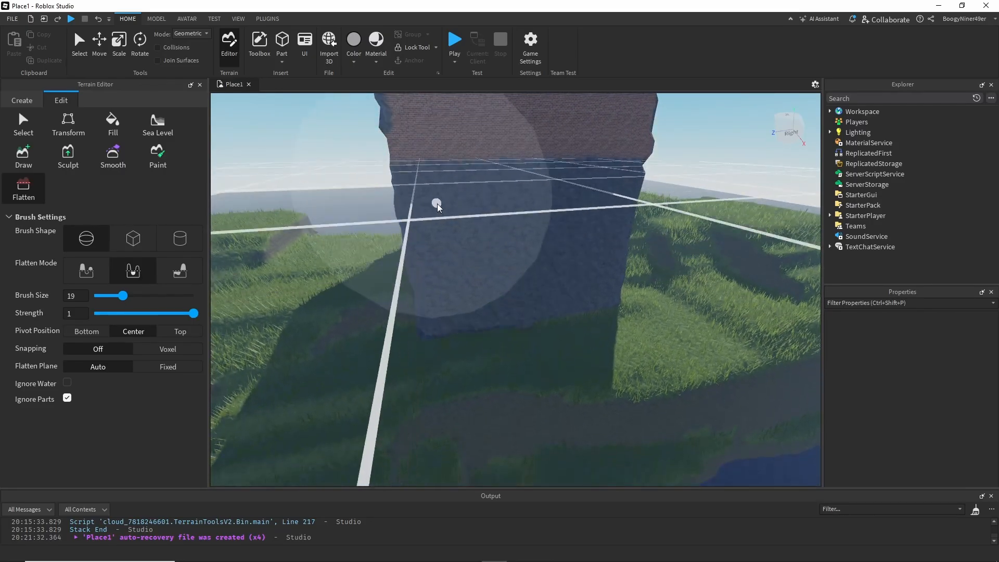
pyautogui.moveTo(437, 207)
pyautogui.mouseDown(button='right')
pyautogui.moveTo(454, 222)
pyautogui.moveTo(446, 221)
pyautogui.mouseUp(button='right')
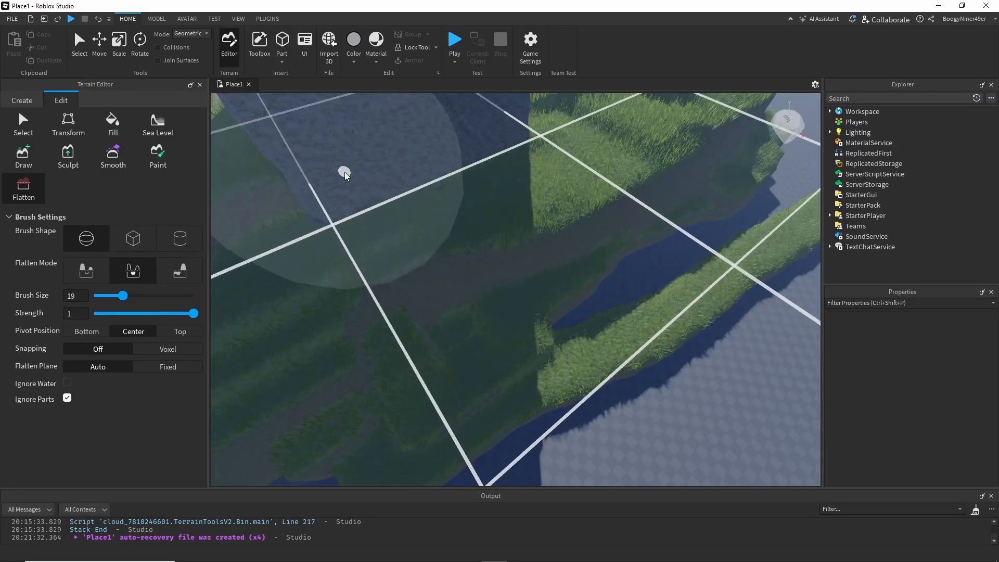
pyautogui.moveTo(344, 173)
pyautogui.mouseDown(button='middle')
pyautogui.moveTo(490, 172)
pyautogui.moveTo(475, 185)
pyautogui.moveTo(490, 195)
pyautogui.moveTo(471, 282)
pyautogui.moveTo(471, 245)
pyautogui.mouseUp(button='middle')
pyautogui.scroll(-2, 530, 212)
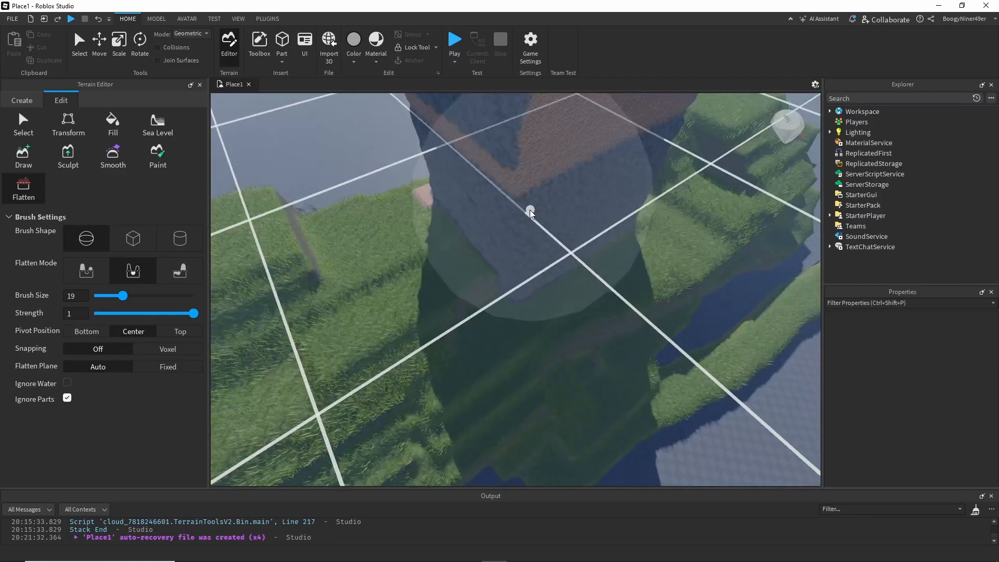
pyautogui.scroll(-4, 530, 212)
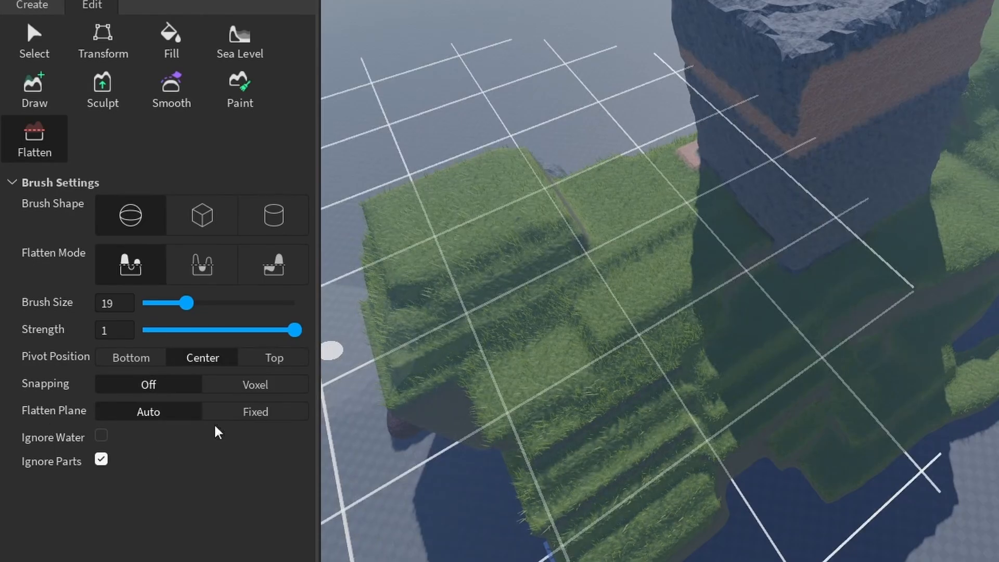
# - Make the flatten plane Fixed, with its Y height set to 30
pyautogui.click(270, 413)
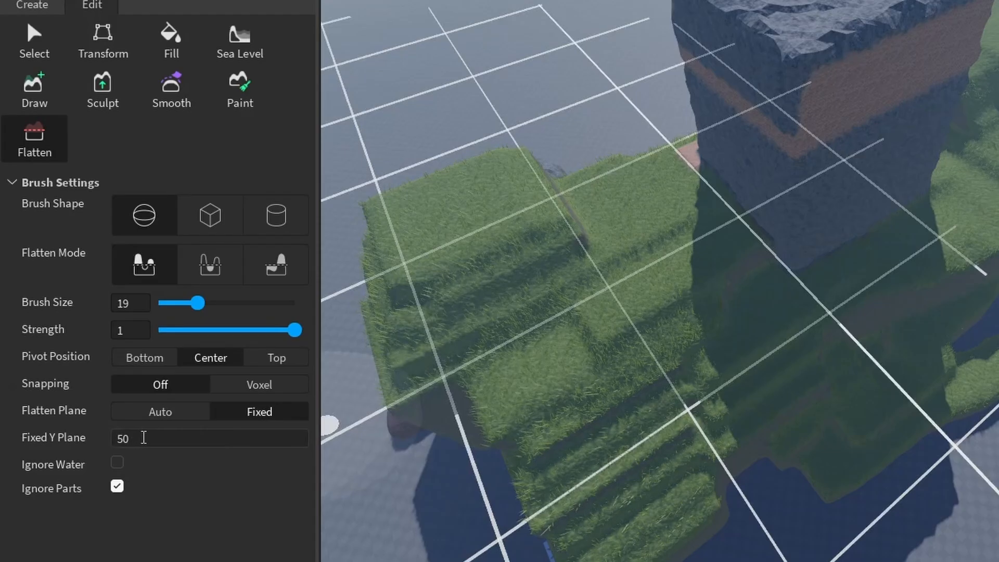
pyautogui.click(143, 438)
pyautogui.moveTo(139, 439); pyautogui.dragTo(114, 441)
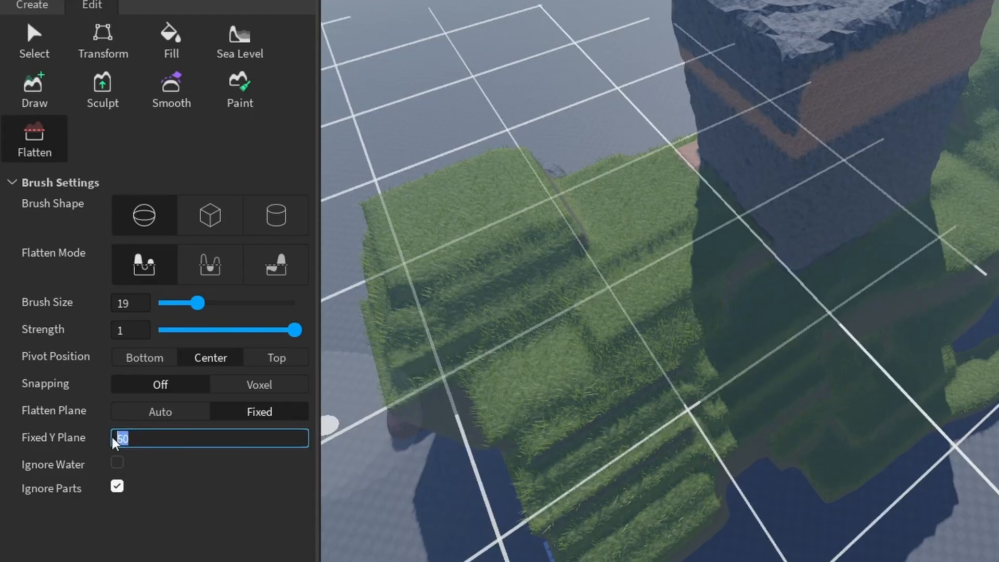
pyautogui.write('30')
pyautogui.press('Return')
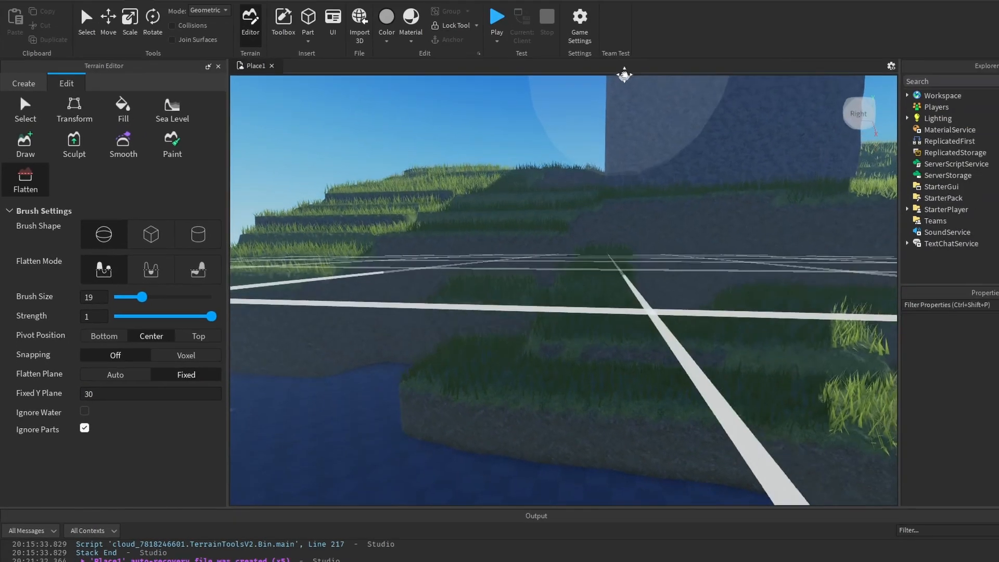
pyautogui.moveTo(625, 75)
pyautogui.mouseDown(button='middle')
pyautogui.moveTo(617, 67)
pyautogui.moveTo(629, 69)
pyautogui.mouseUp(button='middle')
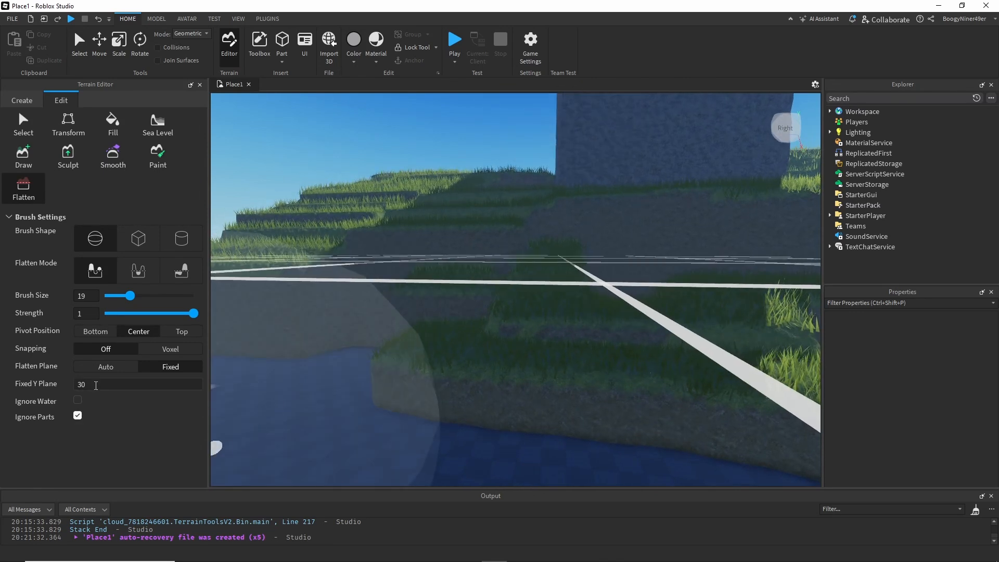
# - Set the fixed flatten plane's Y height to 100
pyautogui.click(95, 385)
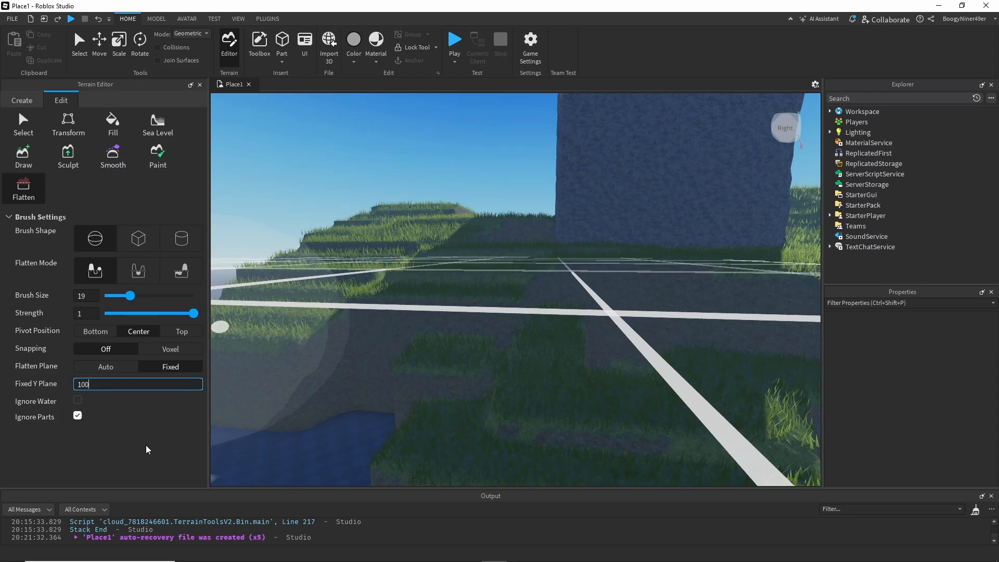
pyautogui.press('Return')
pyautogui.press('e')
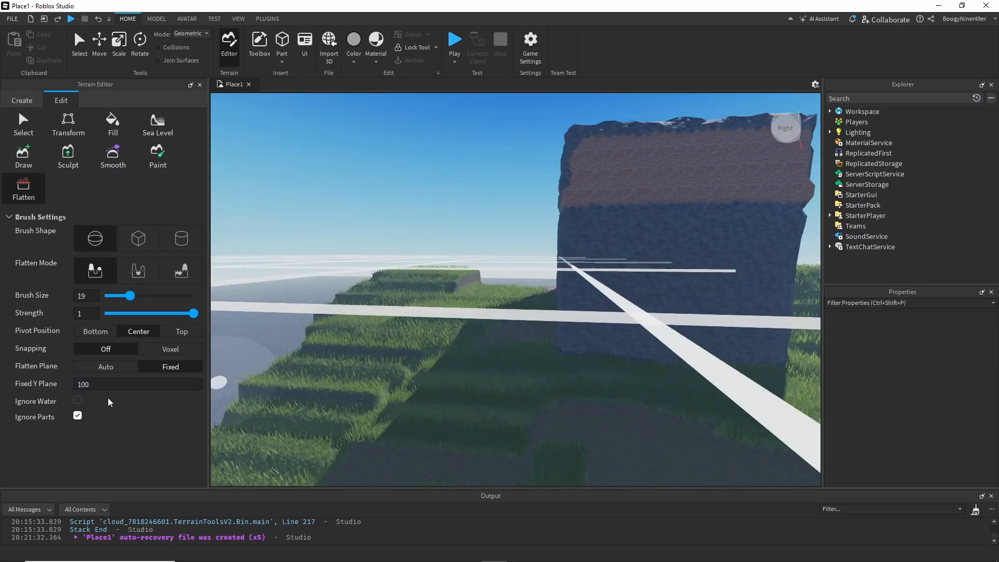
# - Set the fixed flatten plane's Y height to 125
pyautogui.click(89, 384)
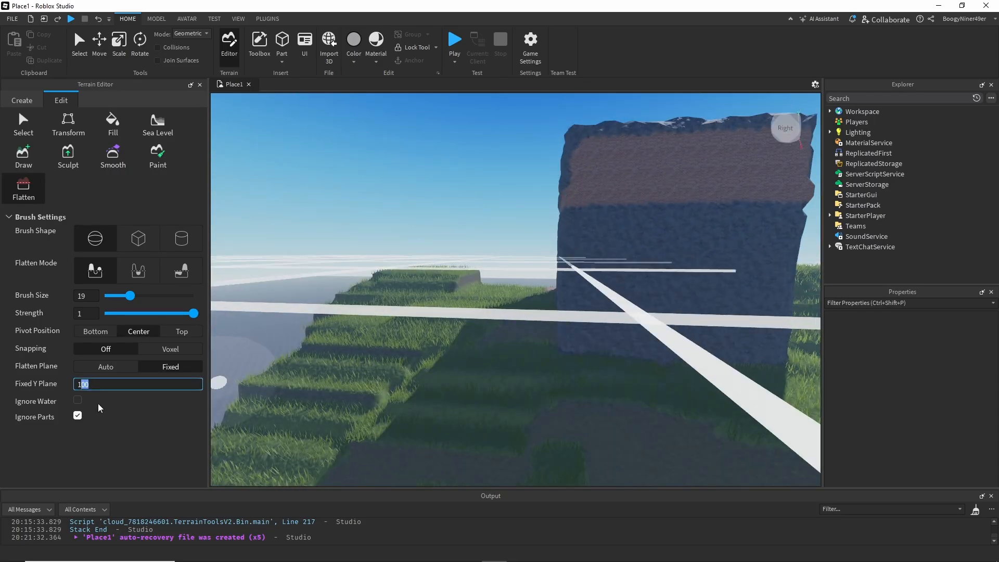
pyautogui.write('125')
pyautogui.press('Return')
pyautogui.press('e')
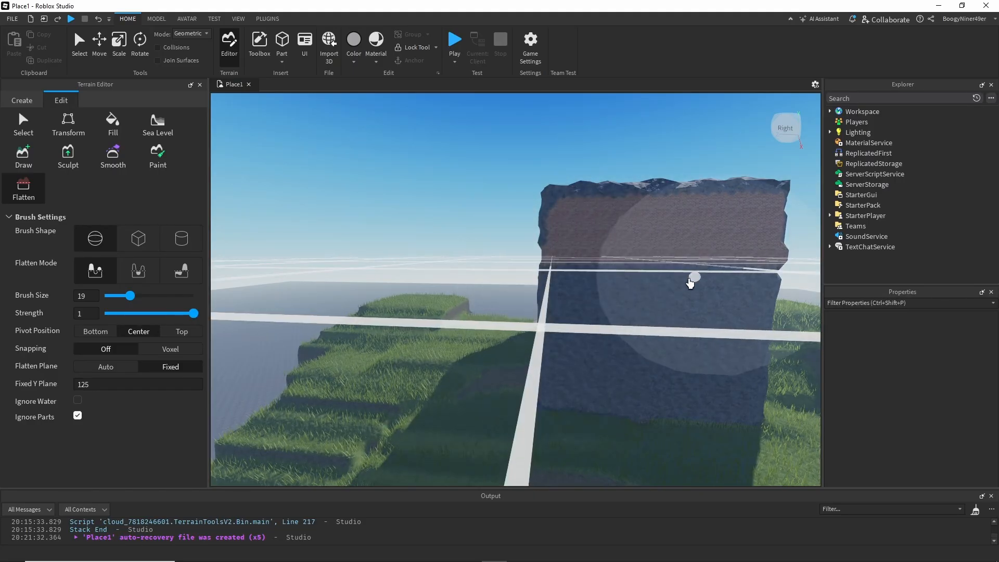
# - Flatten the top of the rock block with a cube-shaped brush 25 wide and 25 high
pyautogui.moveTo(572, 273); pyautogui.dragTo(568, 307, button='middle')
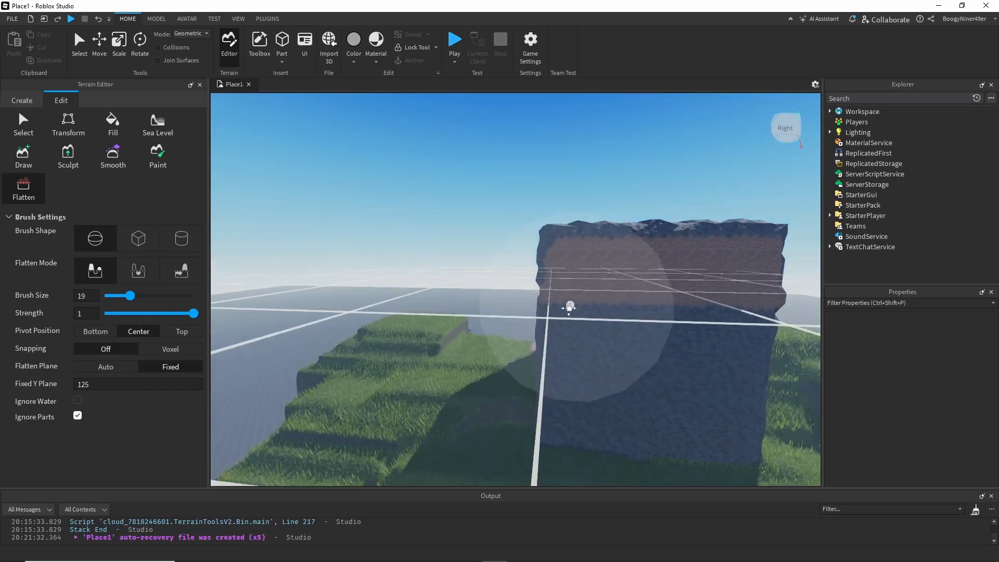
pyautogui.moveTo(568, 307); pyautogui.dragTo(579, 307, button='right')
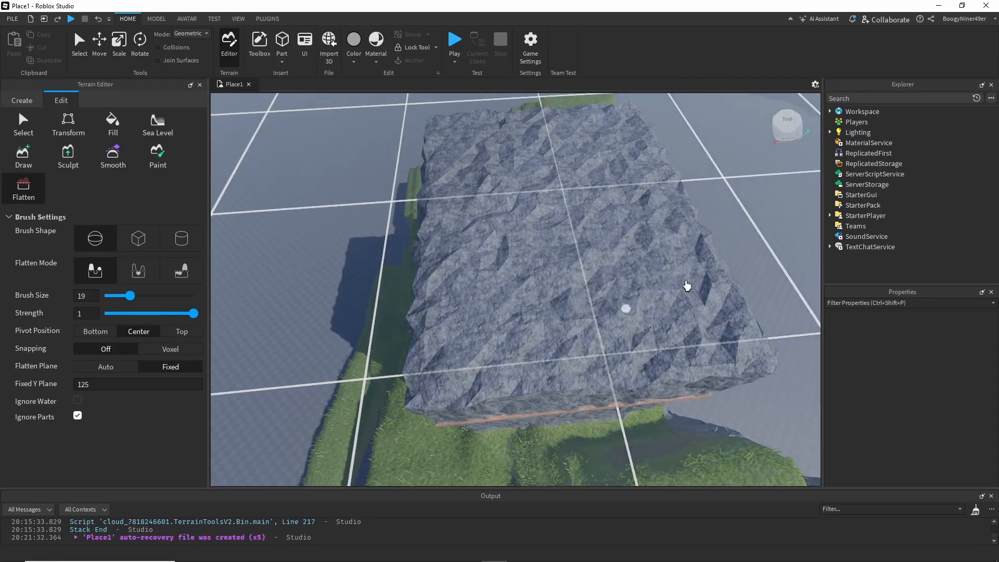
pyautogui.click(136, 248)
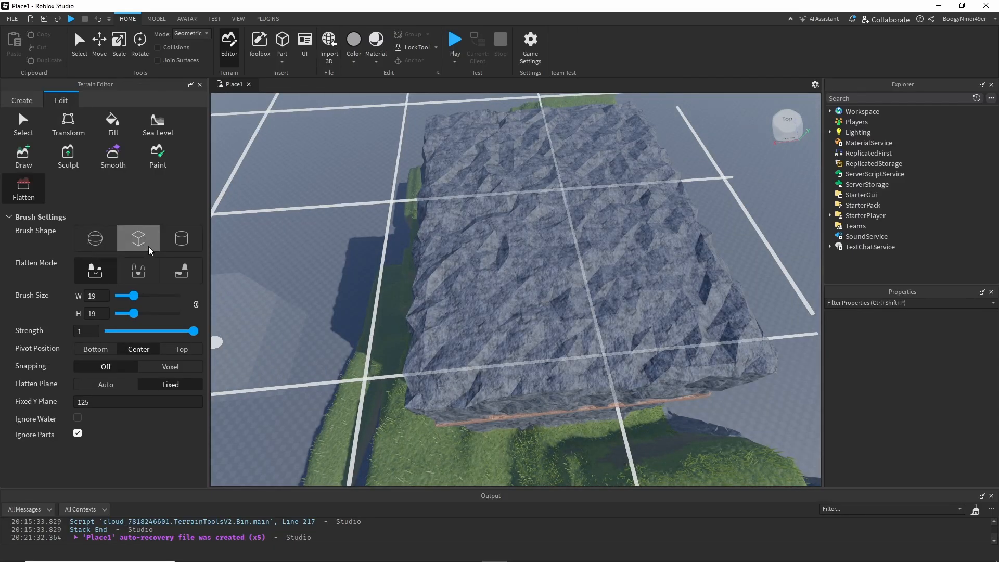
pyautogui.moveTo(137, 301); pyautogui.dragTo(141, 302)
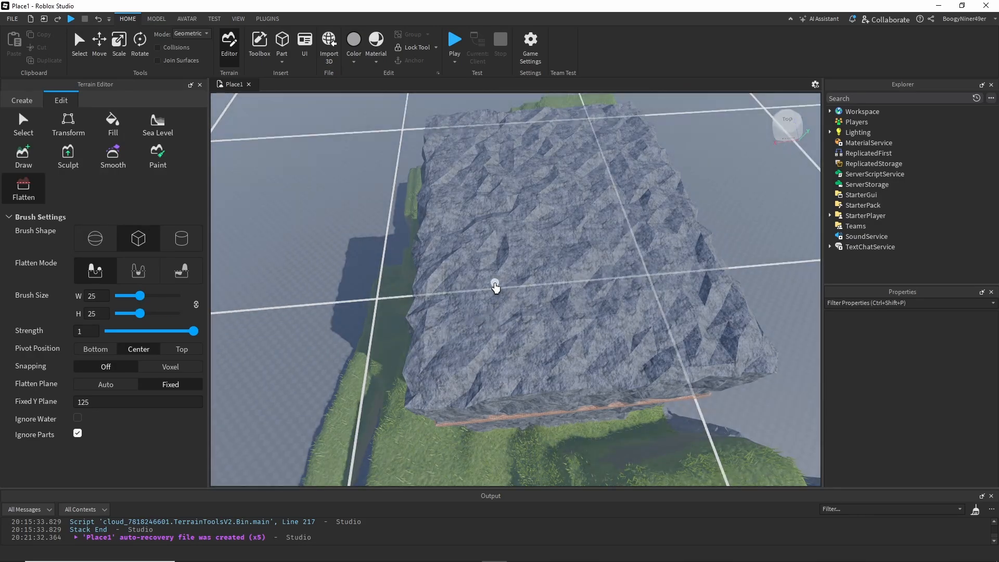
pyautogui.moveTo(502, 286)
pyautogui.mouseDown()
pyautogui.moveTo(572, 298)
pyautogui.moveTo(479, 183)
pyautogui.moveTo(571, 272)
pyautogui.moveTo(591, 192)
pyautogui.moveTo(515, 261)
pyautogui.moveTo(613, 252)
pyautogui.moveTo(475, 226)
pyautogui.moveTo(504, 357)
pyautogui.moveTo(610, 274)
pyautogui.moveTo(471, 313)
pyautogui.moveTo(569, 314)
pyautogui.moveTo(510, 239)
pyautogui.moveTo(550, 346)
pyautogui.moveTo(542, 240)
pyautogui.moveTo(522, 348)
pyautogui.mouseUp()
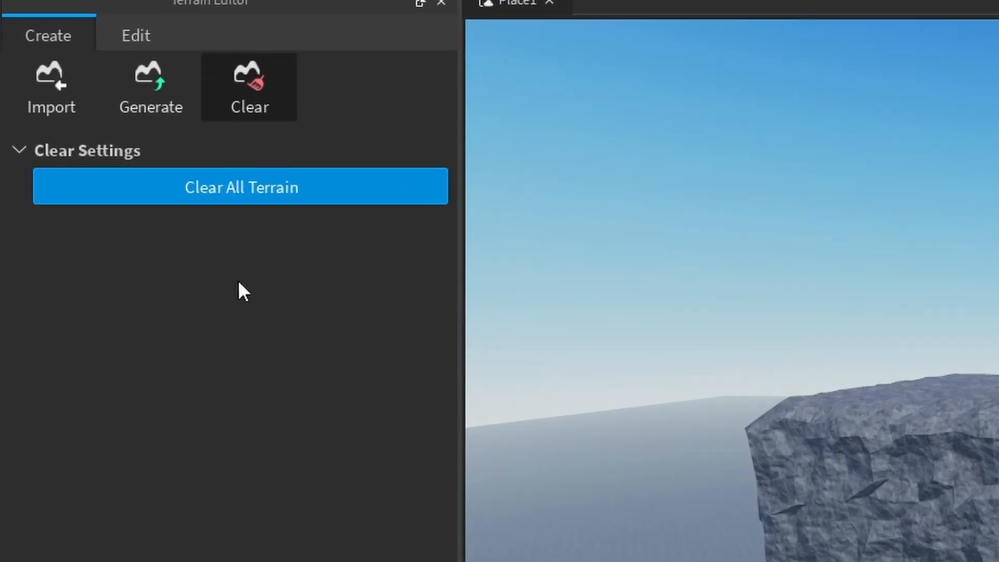
# - Clear all terrain from the place and bring the spawn platform closer into view
pyautogui.click(244, 193)
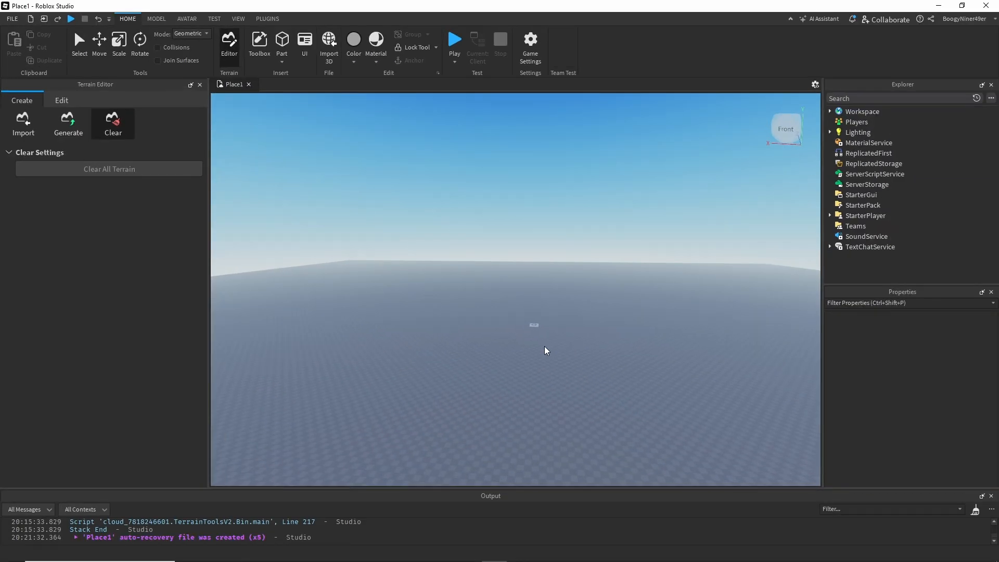
pyautogui.scroll(4, 545, 345)
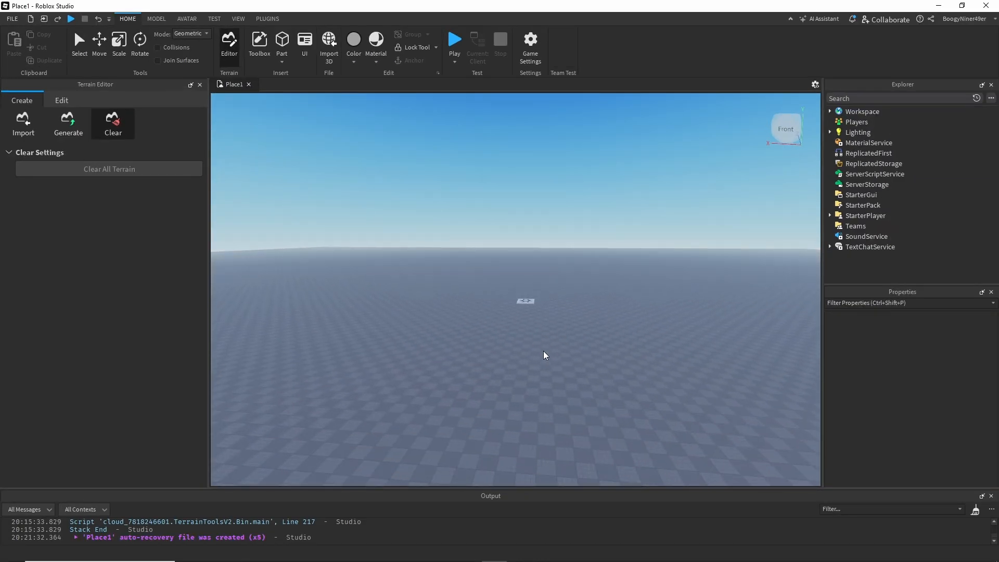
pyautogui.scroll(2, 544, 351)
pyautogui.moveTo(503, 308); pyautogui.dragTo(532, 339, button='middle')
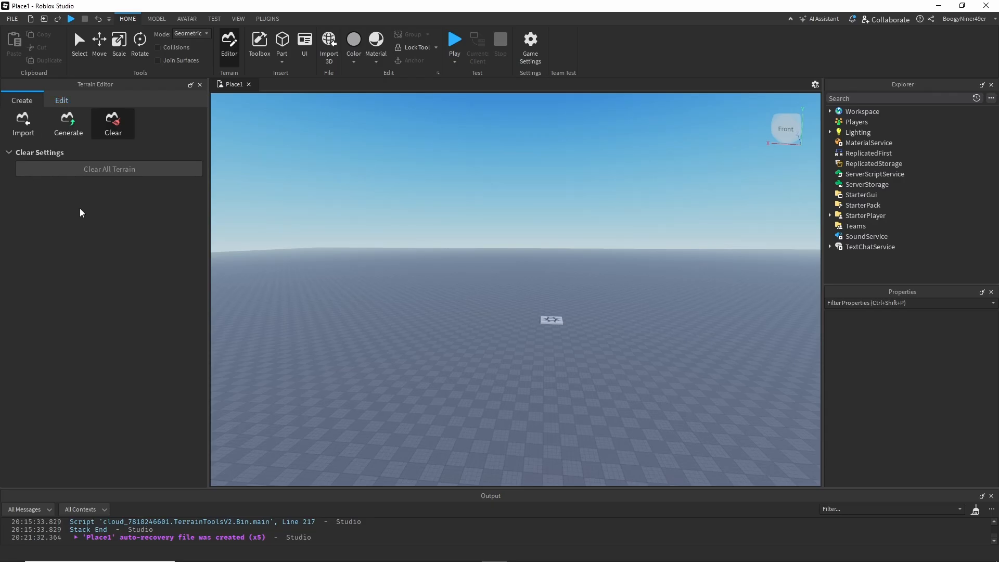
# - Open the Toolbox and search the Creator Store's plugins for "part to terrain"
pyautogui.click(267, 18)
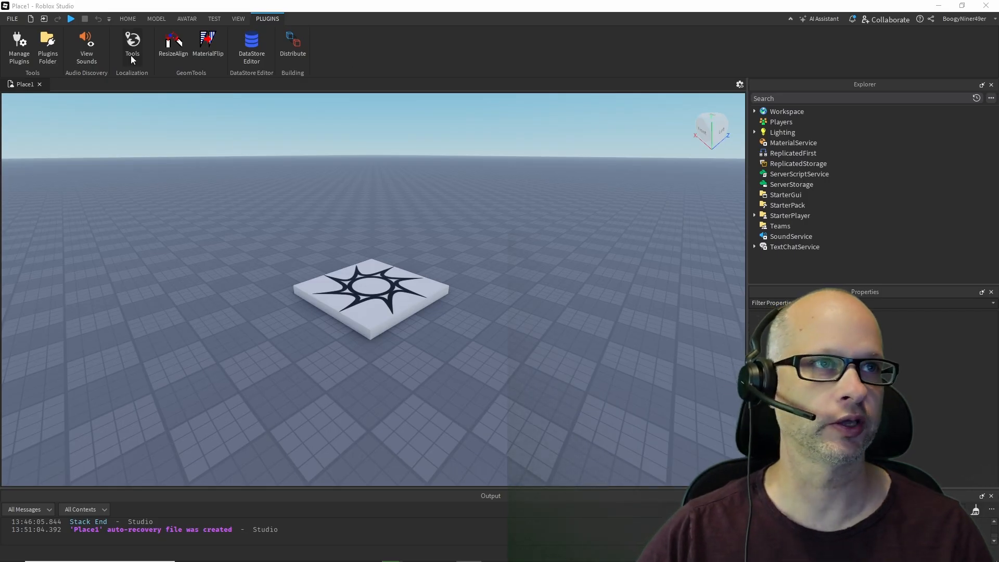
pyautogui.click(127, 19)
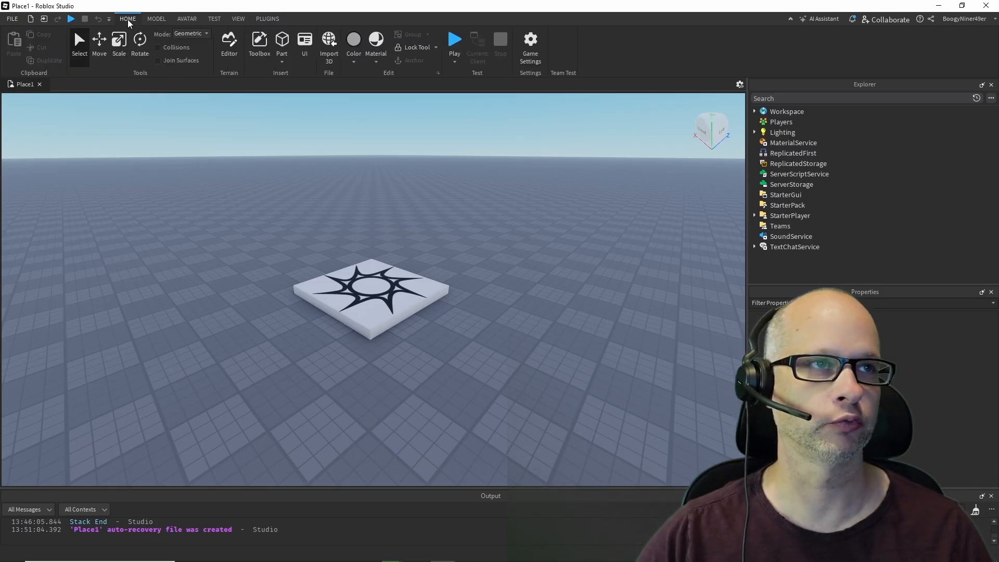
pyautogui.click(256, 43)
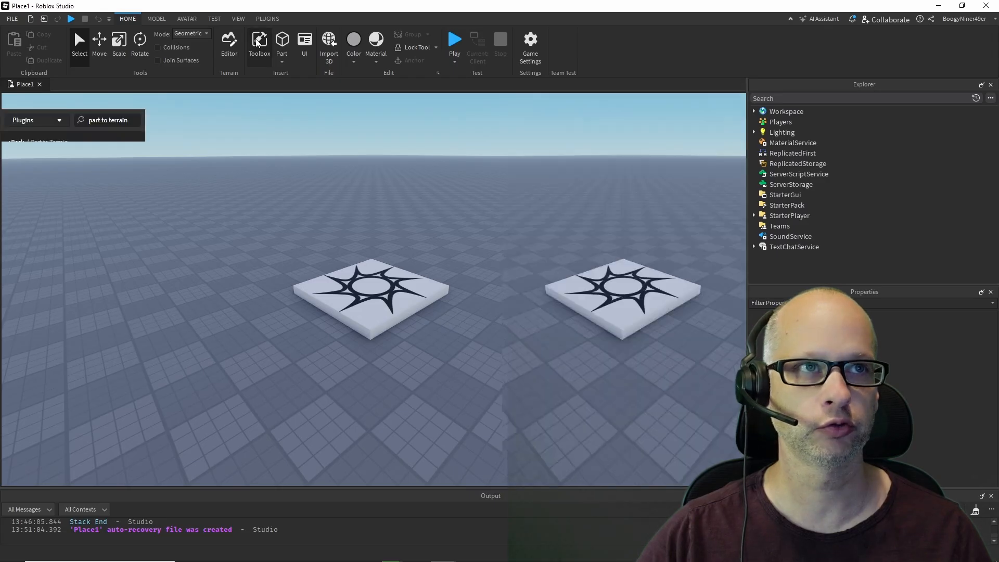
pyautogui.moveTo(142, 119); pyautogui.dragTo(86, 119)
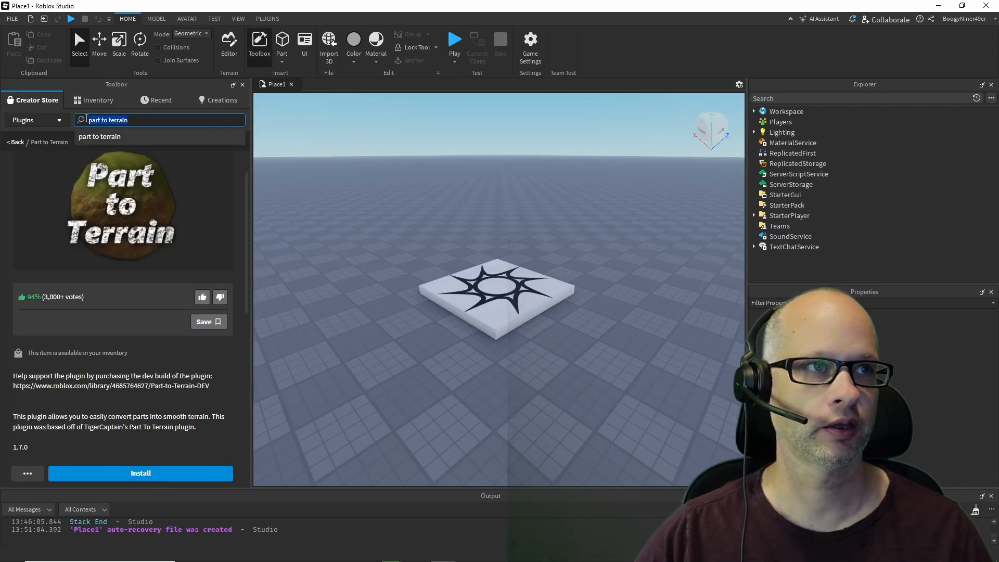
pyautogui.press('BackSpace')
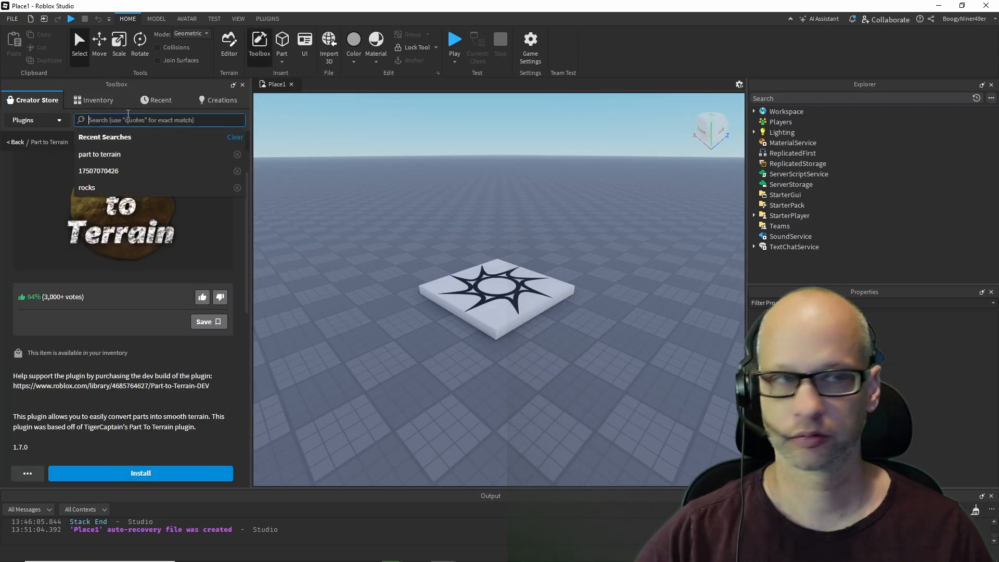
pyautogui.click(48, 123)
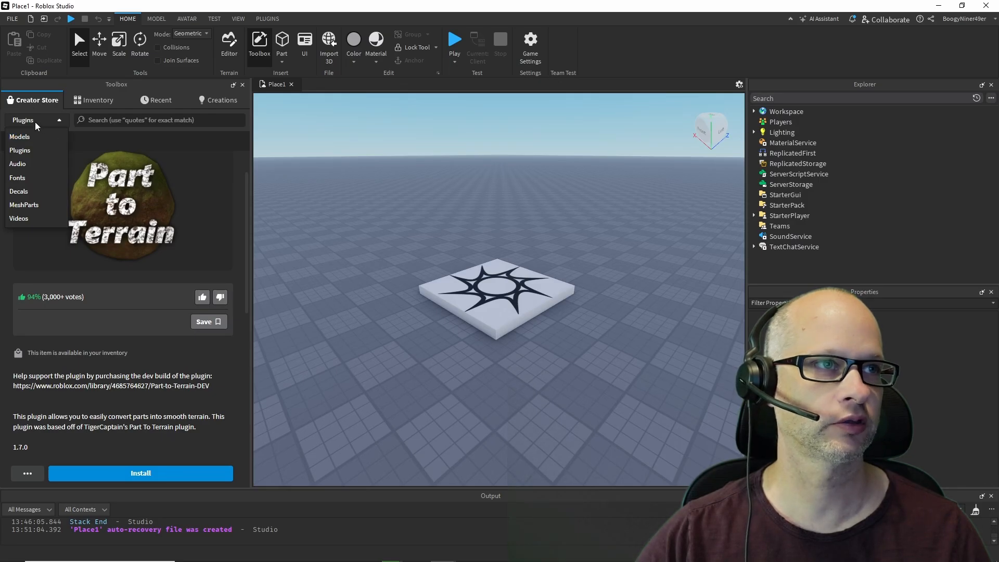
pyautogui.click(113, 119)
pyautogui.click(114, 120)
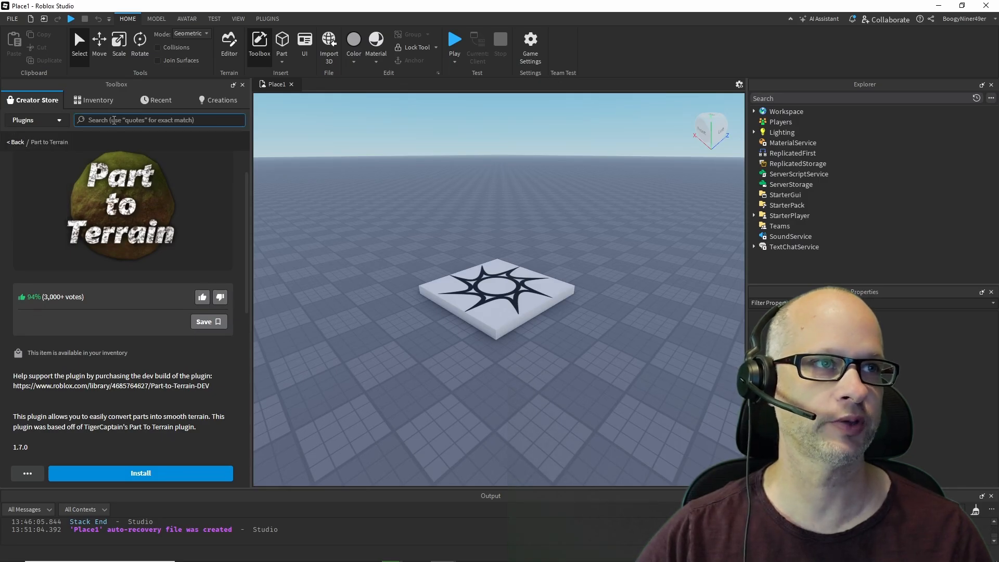
pyautogui.write('pa')
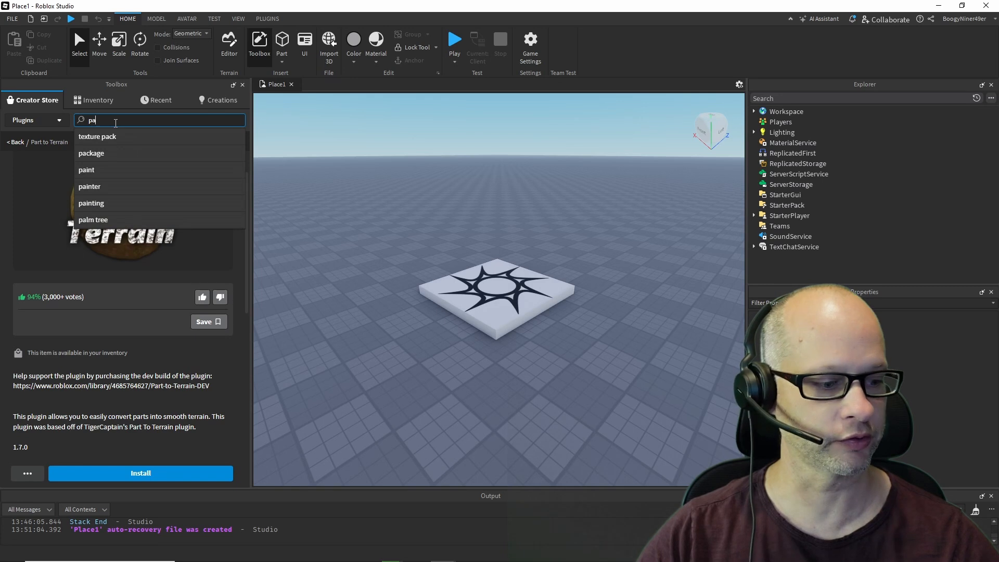
pyautogui.write('rt to')
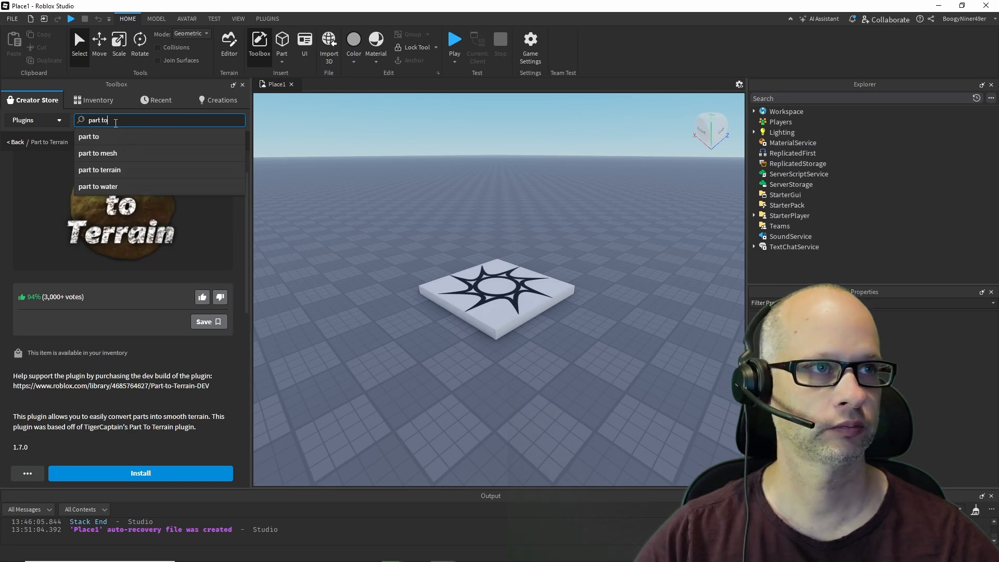
pyautogui.click(112, 169)
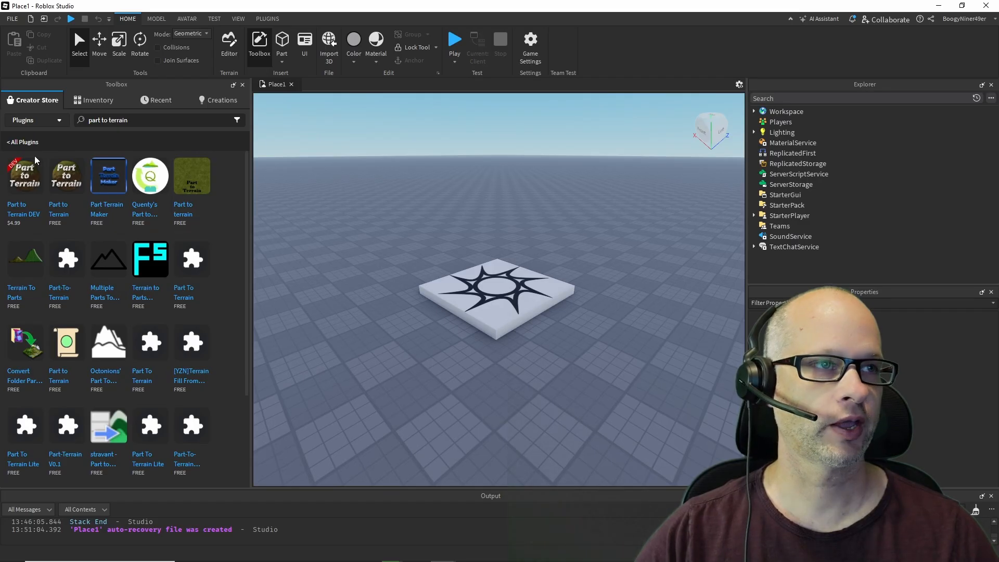
# - Install the free Part to Terrain plugin from the search results and close the Toolbox
pyautogui.moveTo(106, 166)
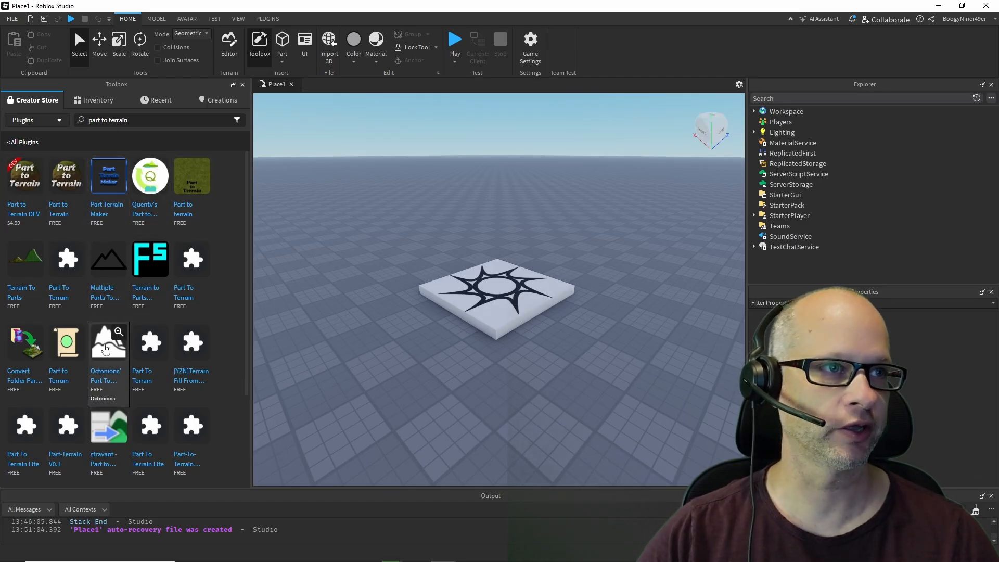
pyautogui.moveTo(61, 233)
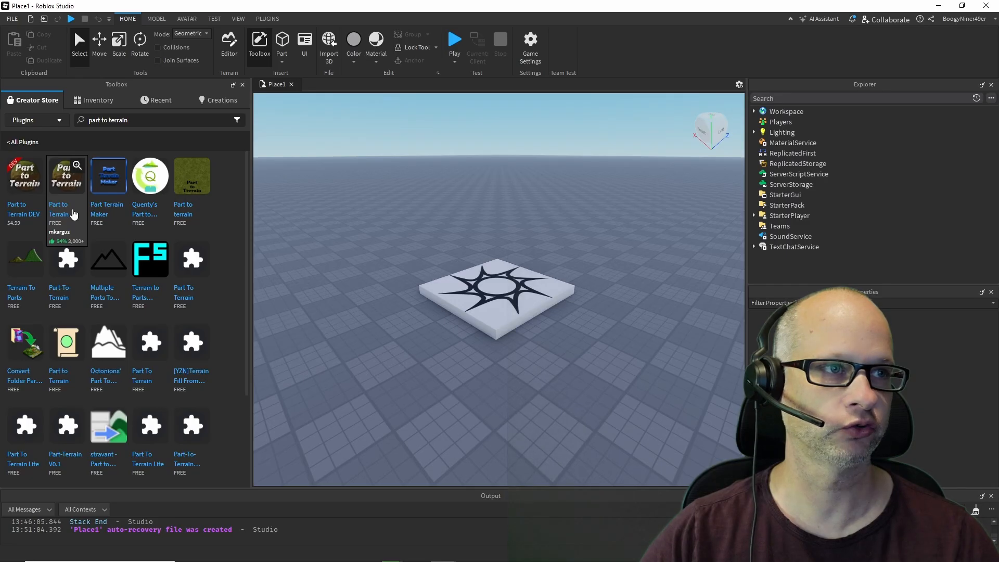
pyautogui.click(64, 191)
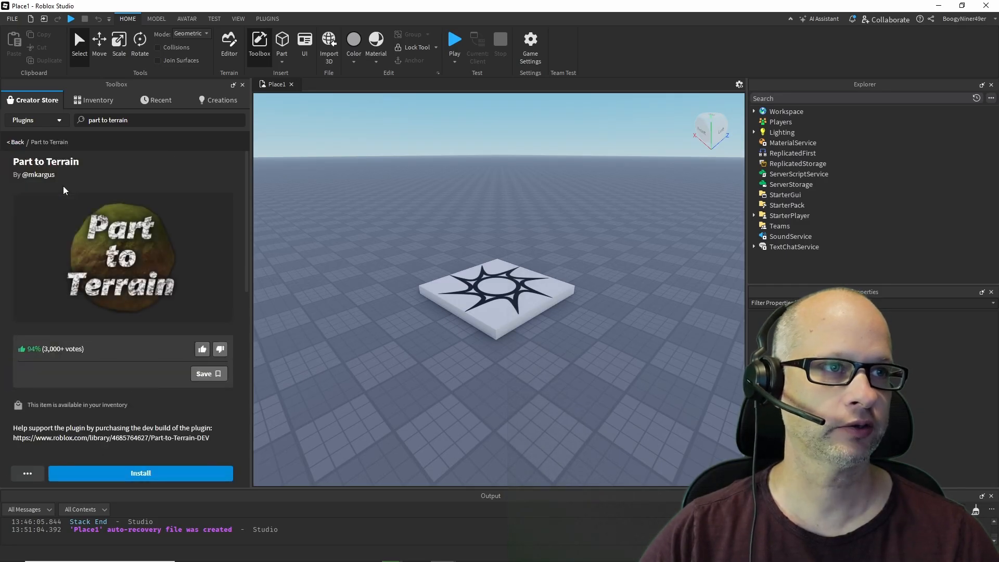
pyautogui.scroll(-2, 196, 245)
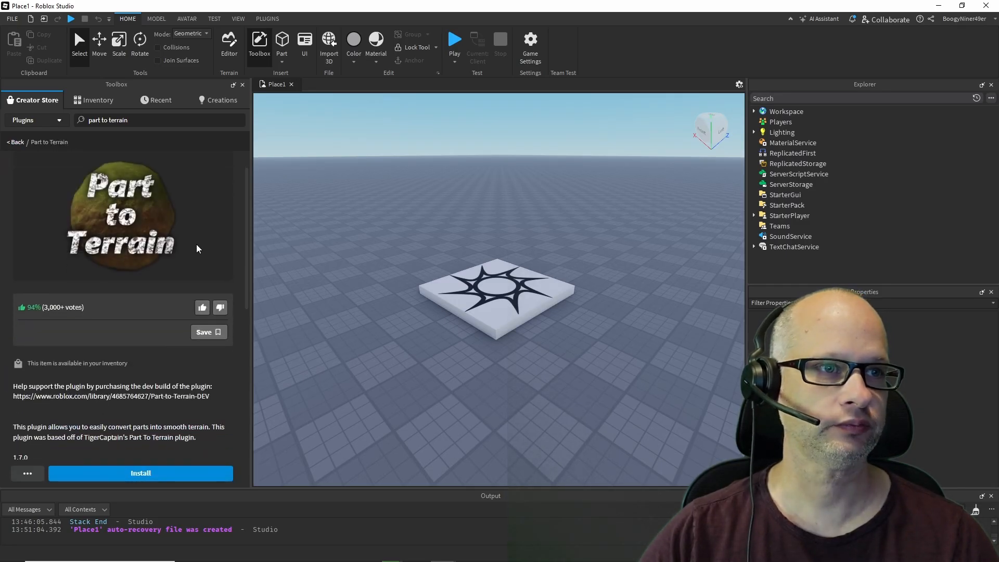
pyautogui.click(140, 476)
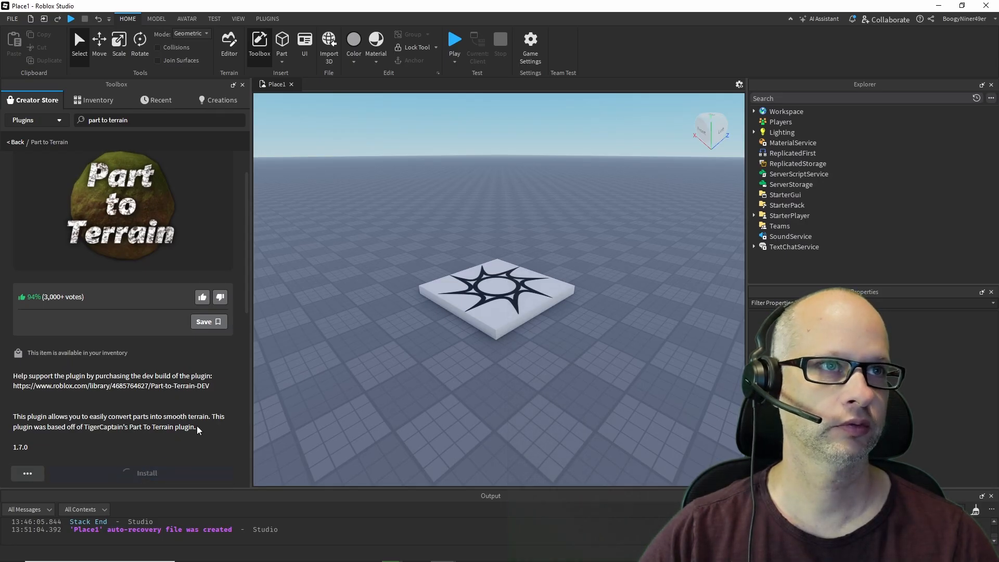
pyautogui.click(242, 85)
pyautogui.click(266, 17)
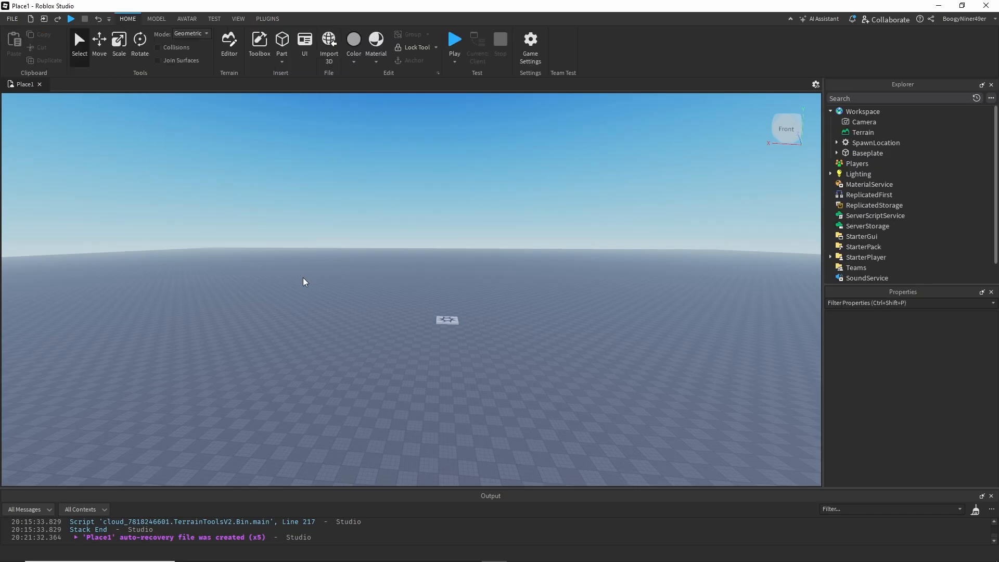
# - Insert a block part and position it just above the baseplate, a short distance beside the spawn platform
pyautogui.click(283, 61)
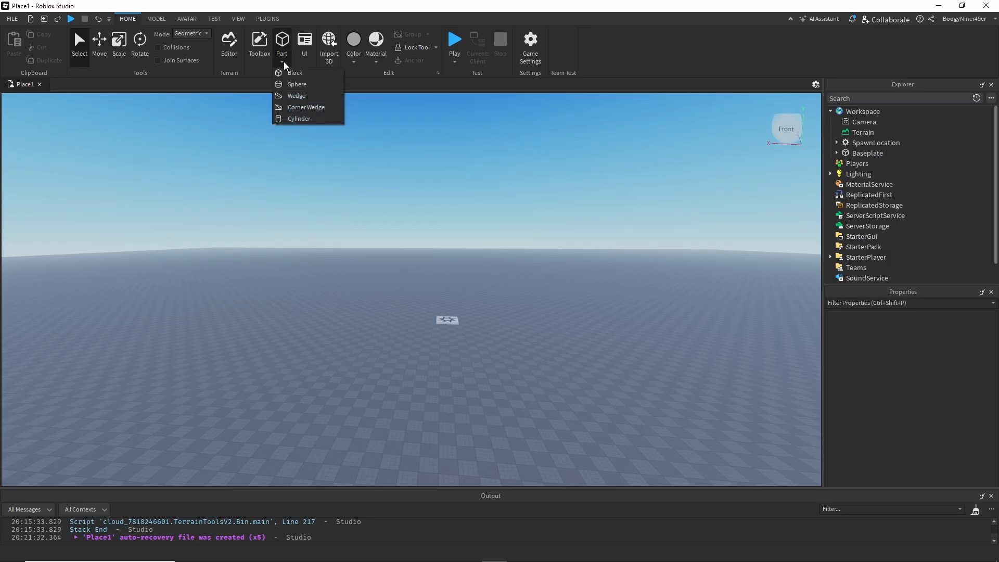
pyautogui.click(294, 73)
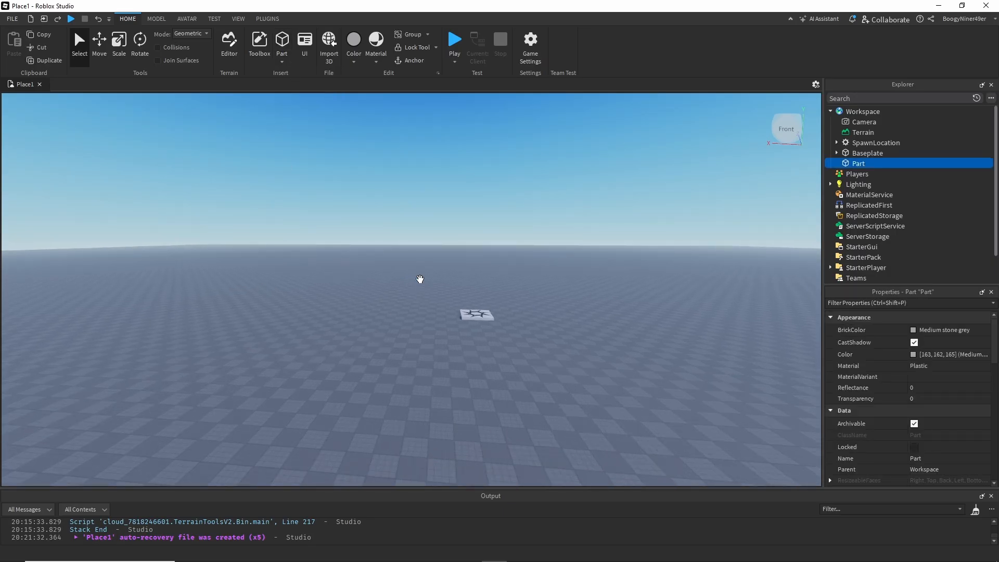
pyautogui.click(99, 44)
pyautogui.moveTo(408, 293); pyautogui.dragTo(384, 348)
pyautogui.moveTo(468, 323); pyautogui.dragTo(474, 324)
pyautogui.scroll(5, 439, 353)
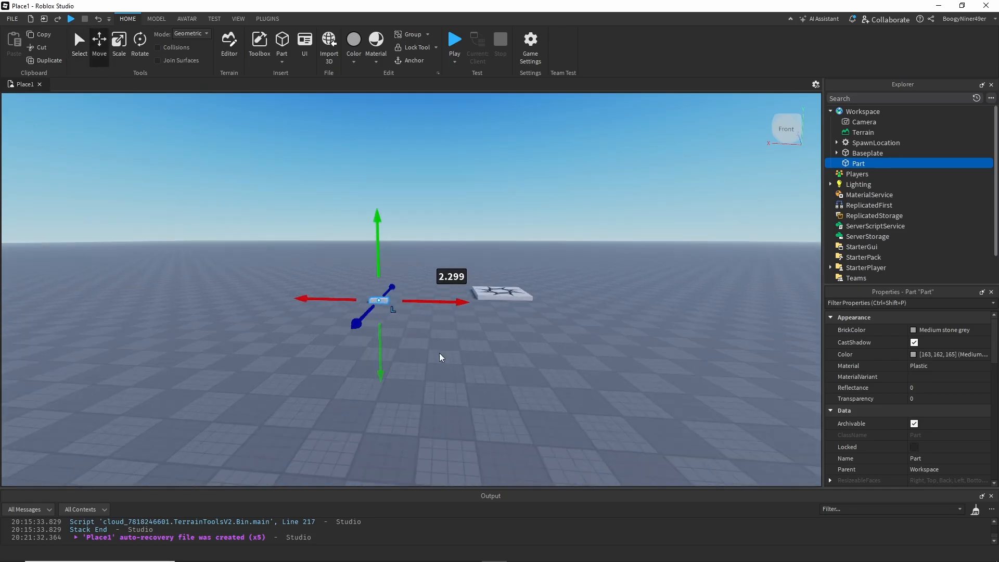
pyautogui.moveTo(415, 340); pyautogui.dragTo(448, 371, button='middle')
pyautogui.moveTo(438, 300); pyautogui.dragTo(438, 273)
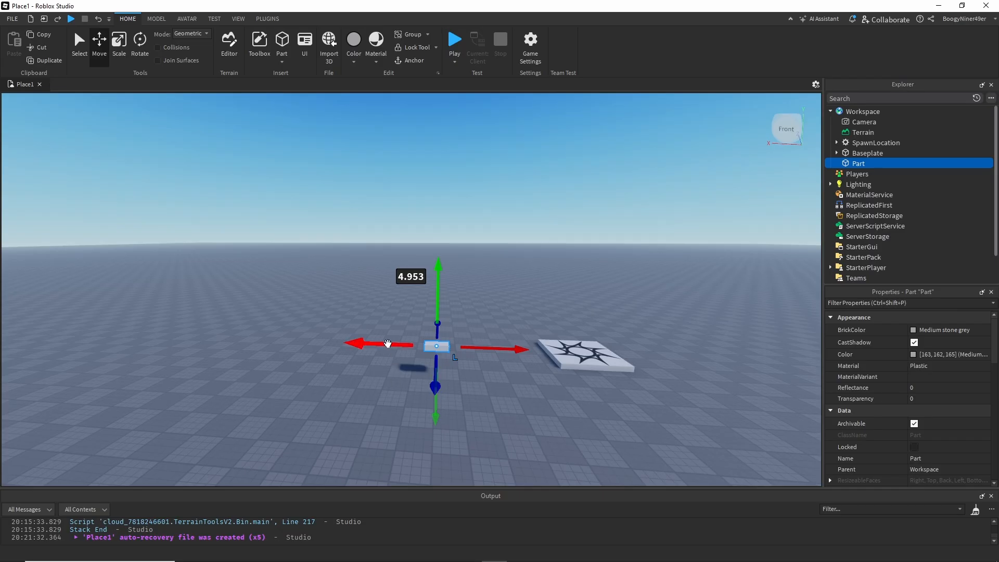
pyautogui.moveTo(375, 343); pyautogui.dragTo(321, 341)
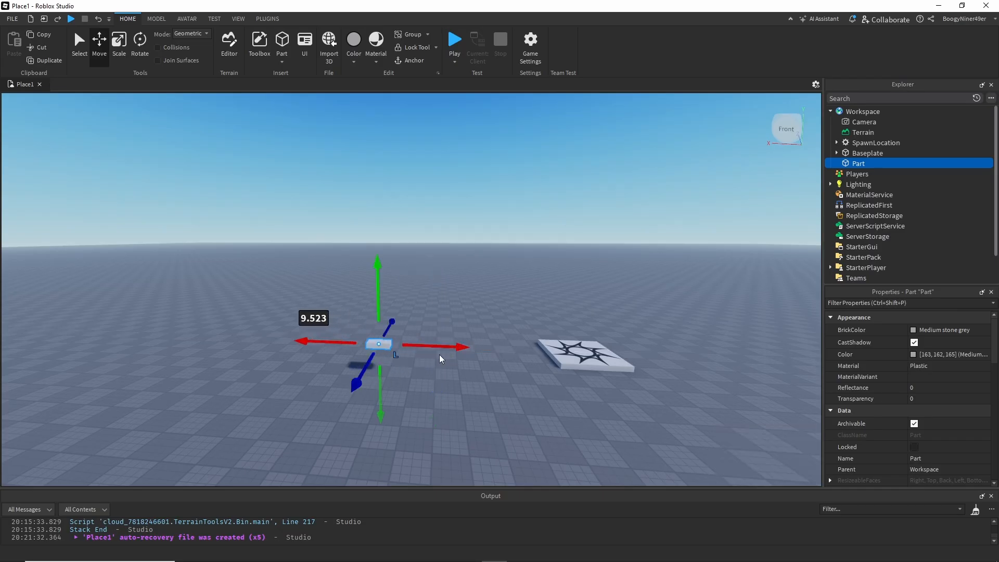
pyautogui.moveTo(442, 344); pyautogui.dragTo(440, 345)
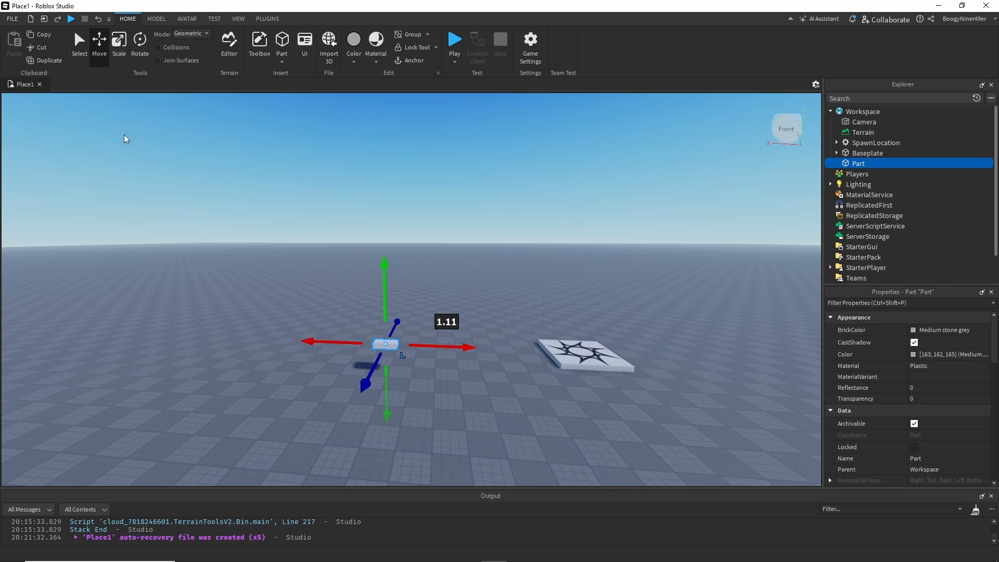
# - Scale the block part in length, height and depth into a large box and lower it onto the baseplate
pyautogui.click(118, 51)
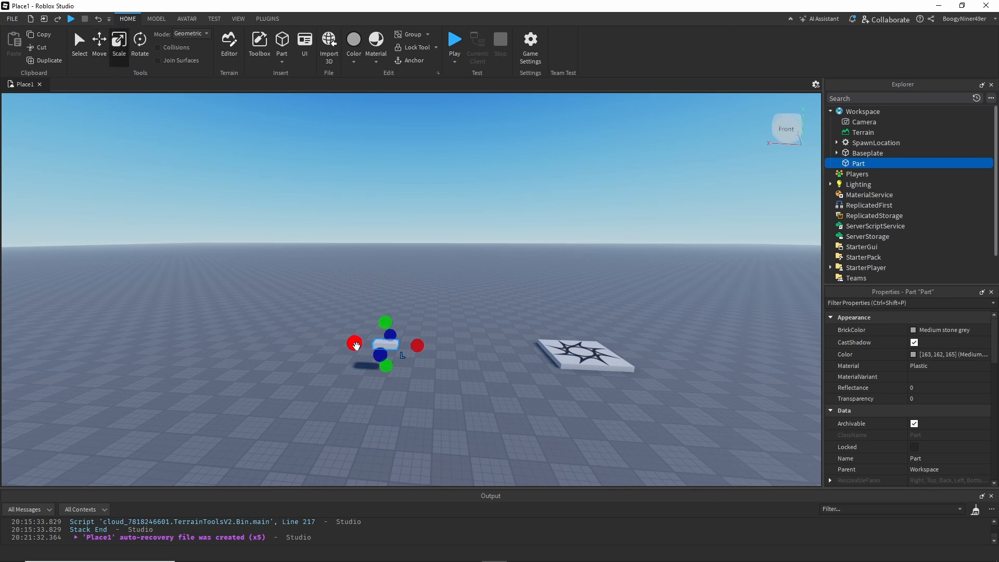
pyautogui.moveTo(356, 346); pyautogui.dragTo(323, 343)
pyautogui.moveTo(419, 345); pyautogui.dragTo(438, 349)
pyautogui.scroll(3, 385, 367)
pyautogui.scroll(-2, 383, 363)
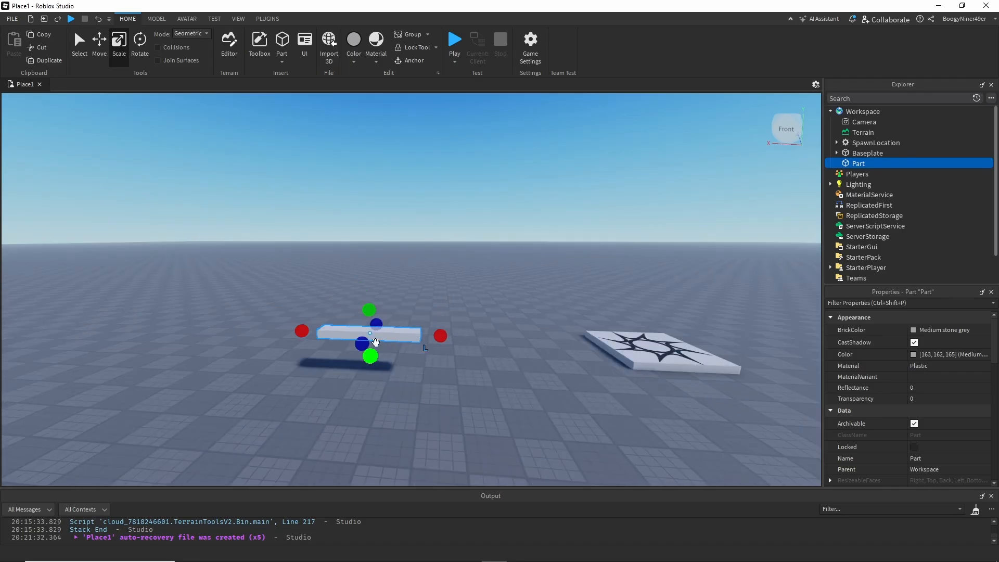
pyautogui.moveTo(369, 310); pyautogui.dragTo(367, 237)
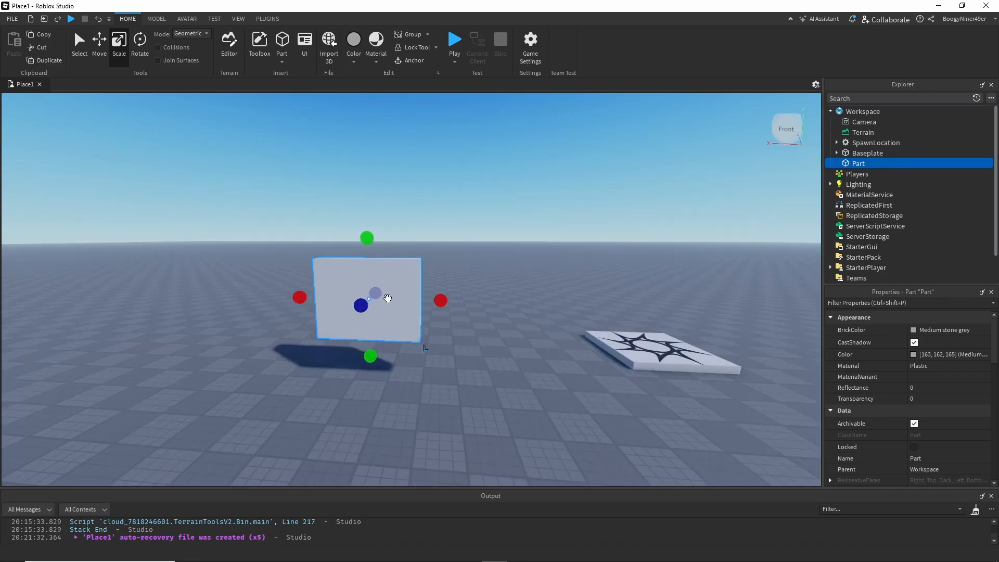
pyautogui.moveTo(435, 357)
pyautogui.mouseDown(button='right')
pyautogui.moveTo(430, 350)
pyautogui.moveTo(441, 358)
pyautogui.mouseUp(button='right')
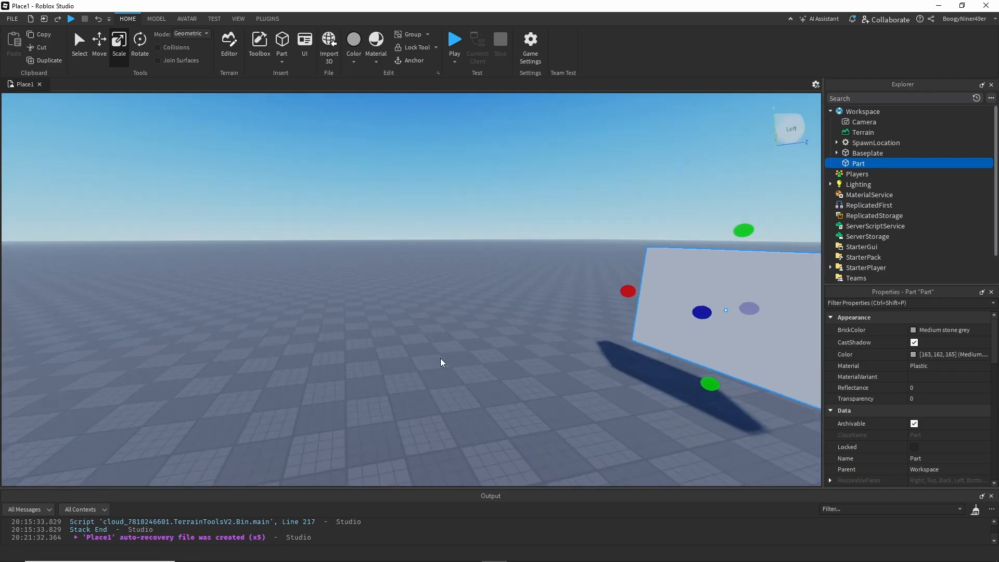
pyautogui.moveTo(440, 358); pyautogui.dragTo(340, 316, button='middle')
pyautogui.moveTo(339, 315); pyautogui.dragTo(390, 350, button='right')
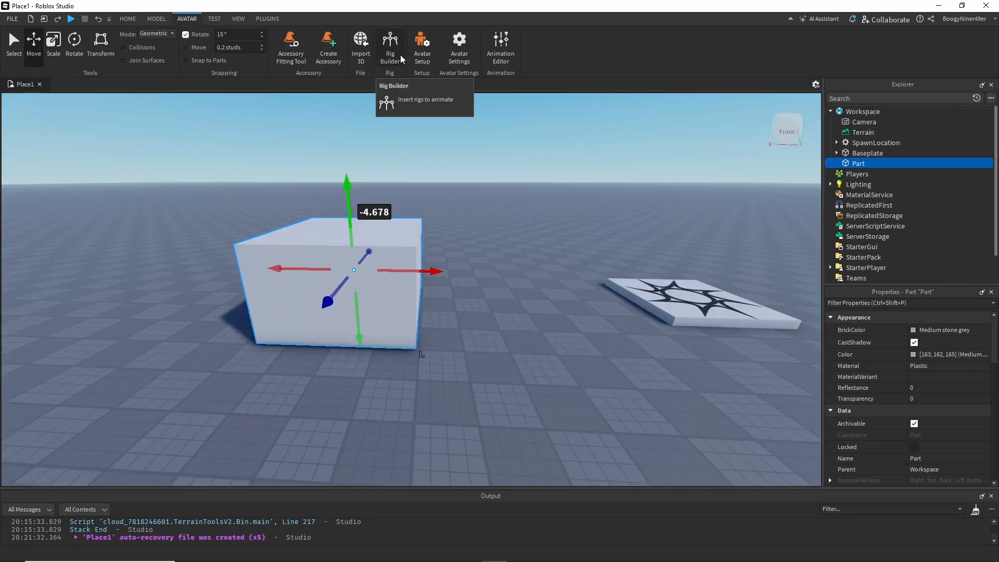
# - Generate an R15 masculine My Avatar rig and stand it on the baseplate between the large block and the spawn platform
pyautogui.click(401, 57)
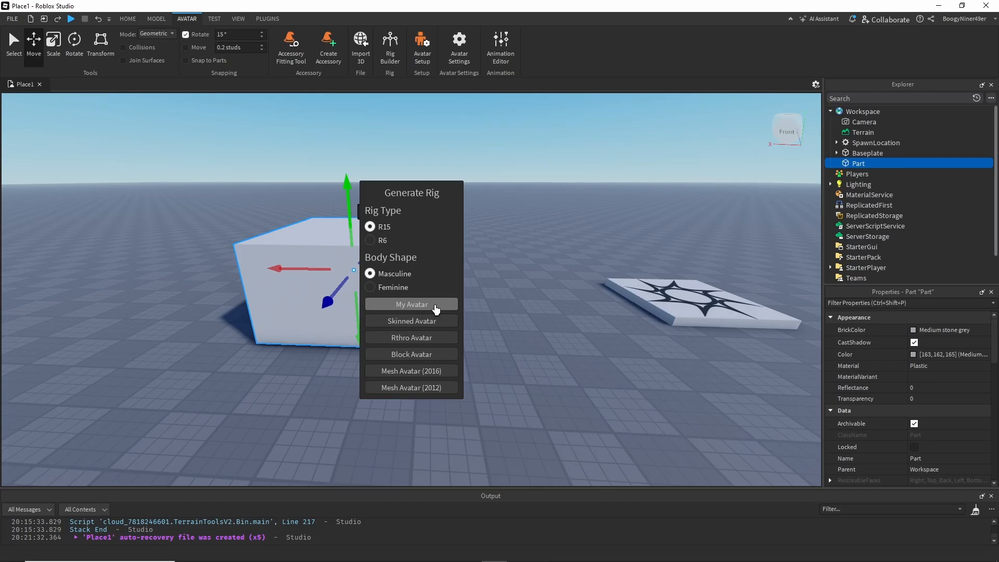
pyautogui.click(436, 309)
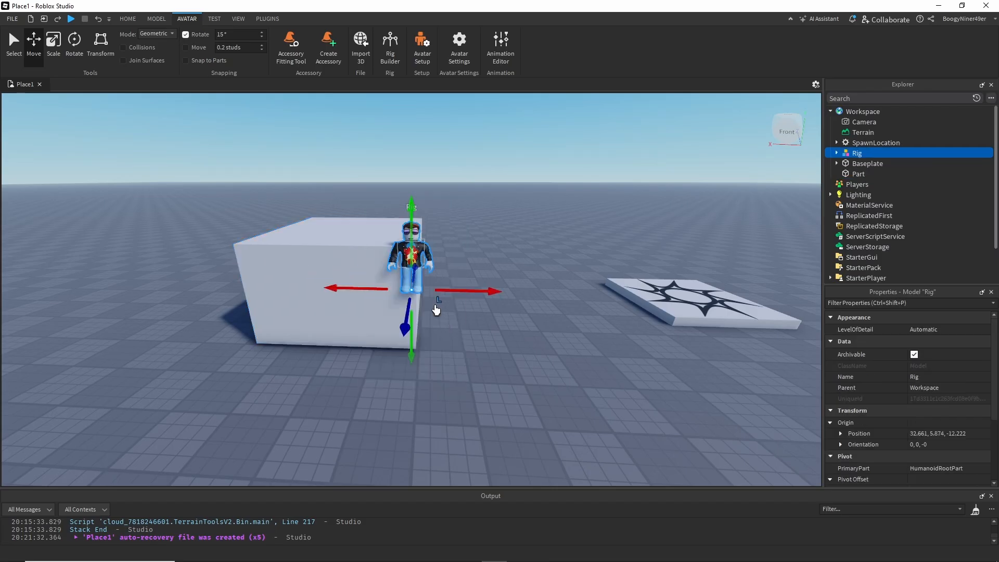
pyautogui.moveTo(414, 203); pyautogui.dragTo(412, 268)
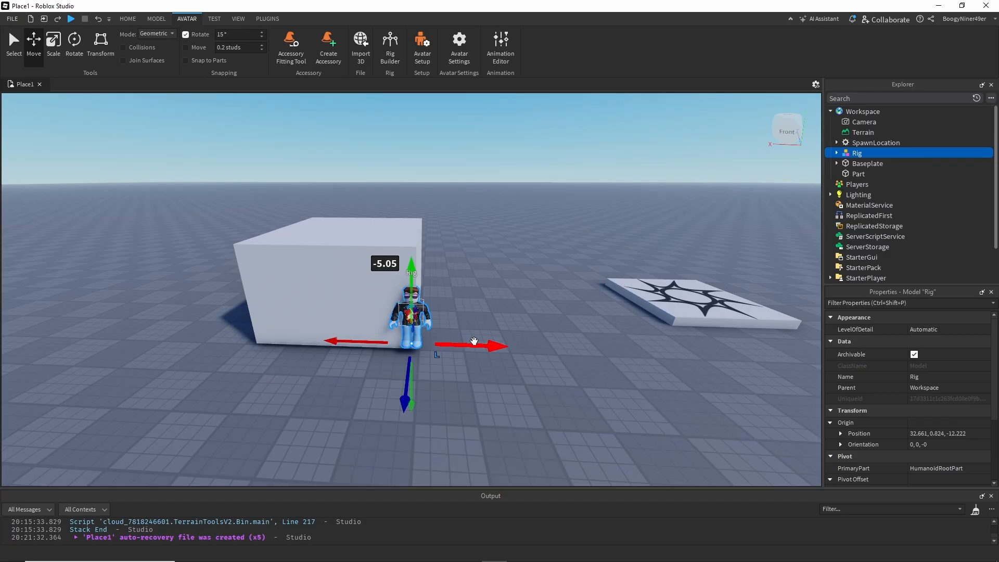
pyautogui.moveTo(473, 343); pyautogui.dragTo(583, 352)
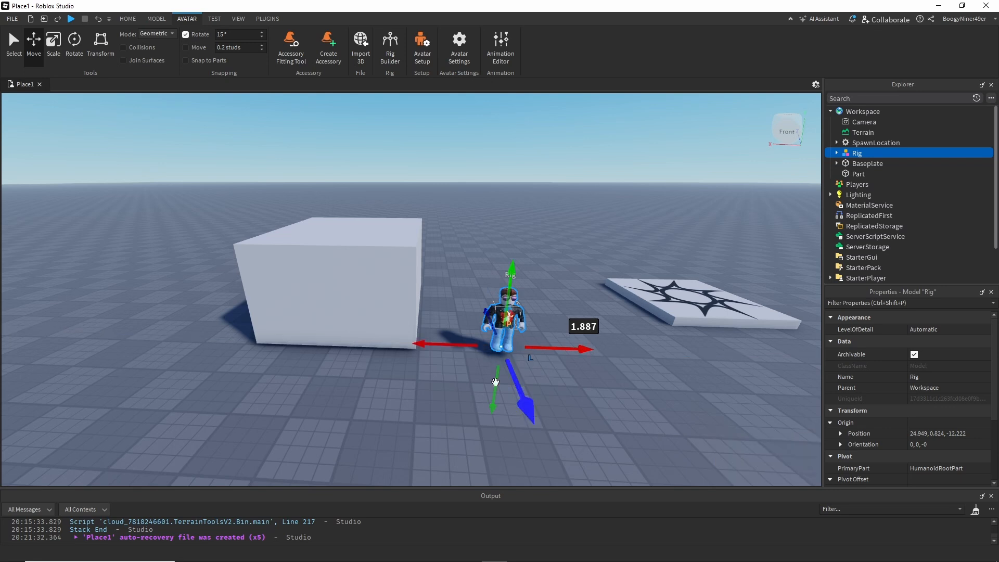
# - Scale the large block upward to a height of about 11.3 studs and deselect it
pyautogui.click(382, 391)
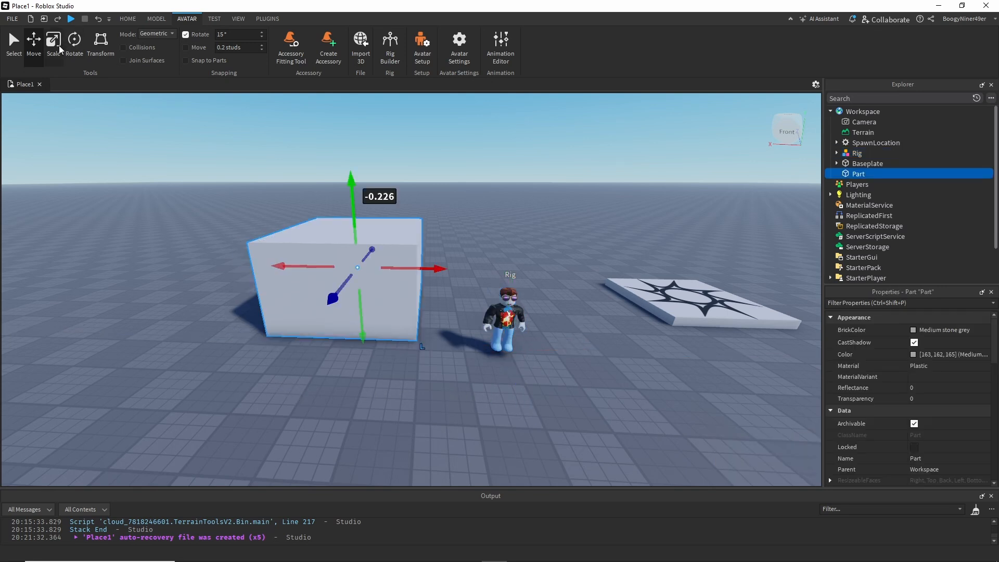
pyautogui.click(58, 46)
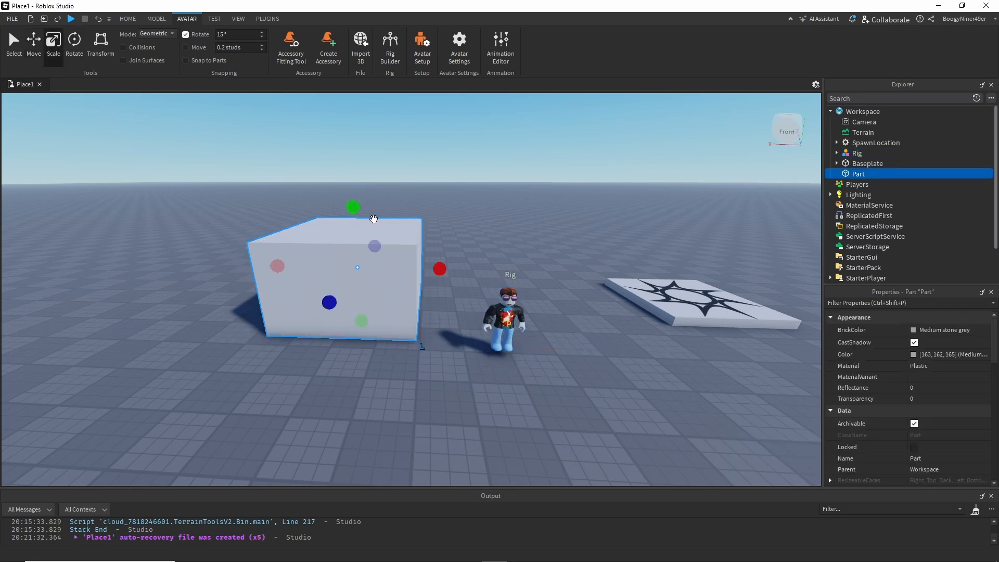
pyautogui.moveTo(354, 207); pyautogui.dragTo(351, 185)
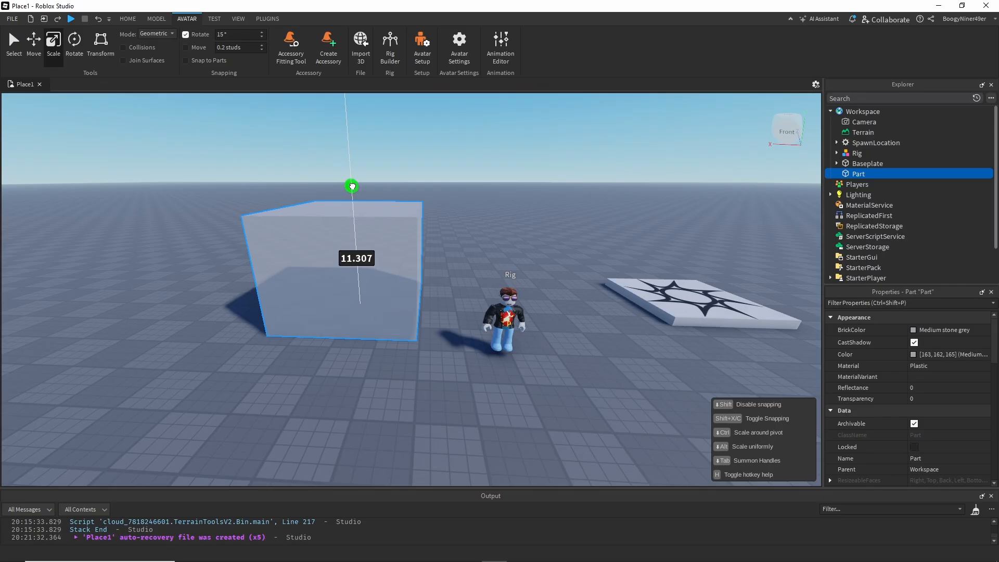
pyautogui.click(342, 385)
pyautogui.moveTo(314, 380); pyautogui.dragTo(333, 372, button='middle')
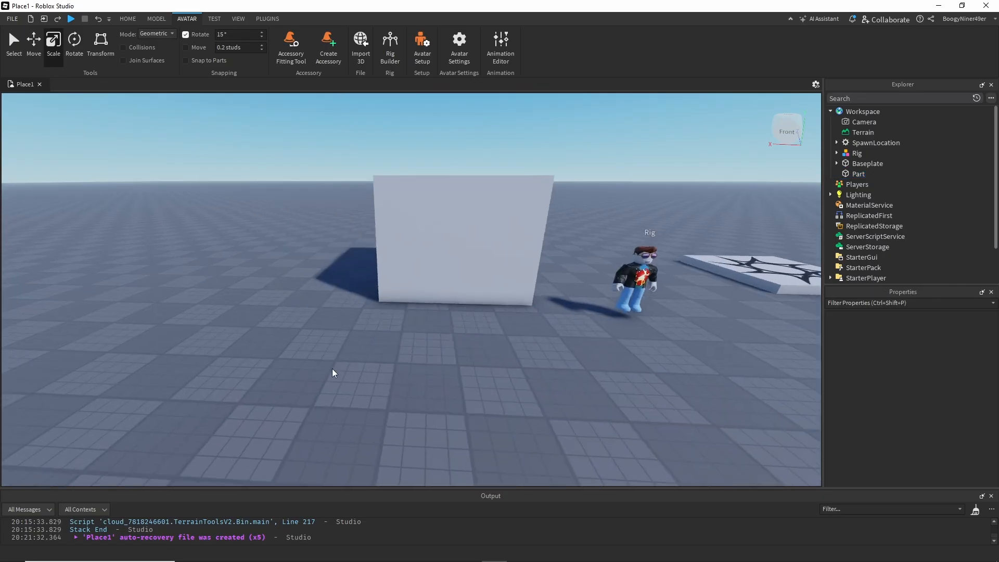
pyautogui.moveTo(339, 361); pyautogui.dragTo(339, 361, button='right')
pyautogui.moveTo(276, 364); pyautogui.dragTo(429, 393, button='middle')
pyautogui.moveTo(430, 395); pyautogui.dragTo(408, 460, button='right')
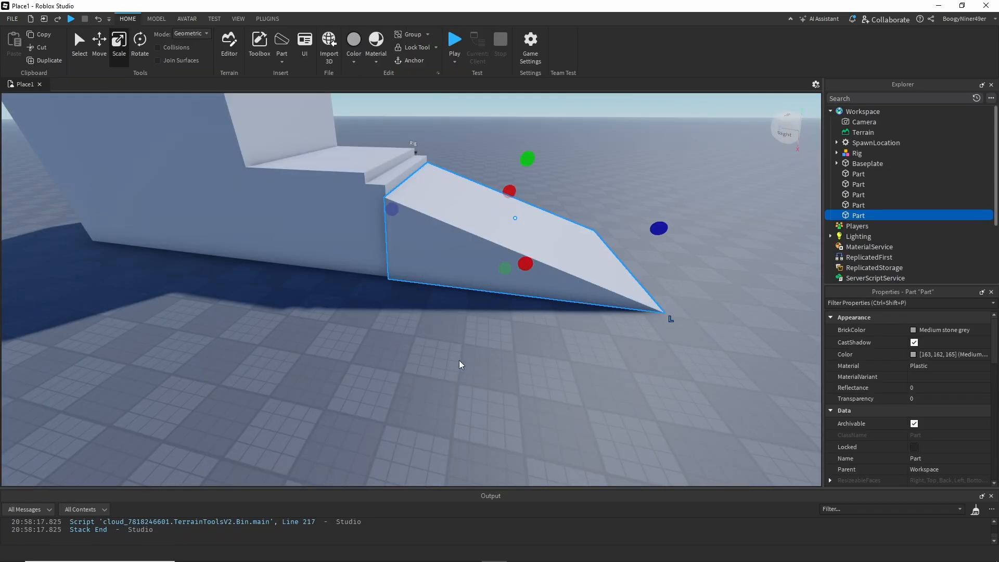
# - Deselect the ramp part and examine the stepped block-and-ramp structure from the side, the front and above
pyautogui.click(474, 383)
pyautogui.moveTo(475, 379); pyautogui.dragTo(488, 384, button='middle')
pyautogui.scroll(-4, 488, 384)
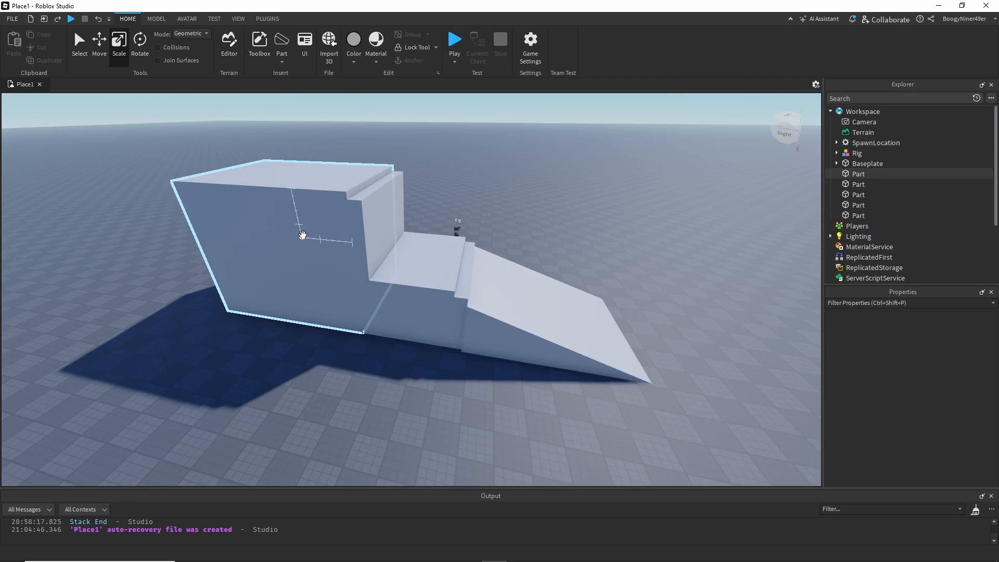
pyautogui.moveTo(365, 357); pyautogui.dragTo(343, 362, button='middle')
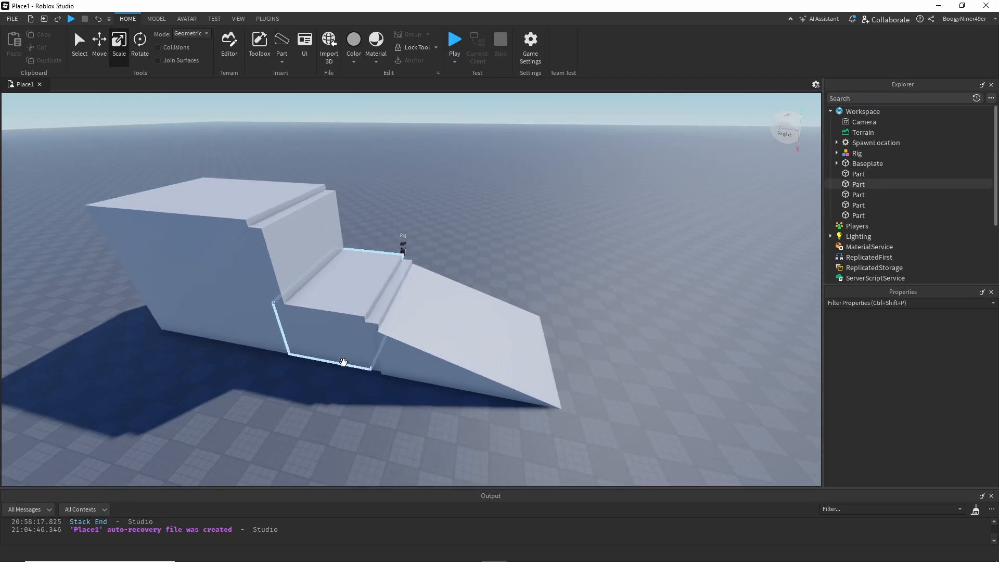
pyautogui.moveTo(352, 319); pyautogui.dragTo(308, 388, button='middle')
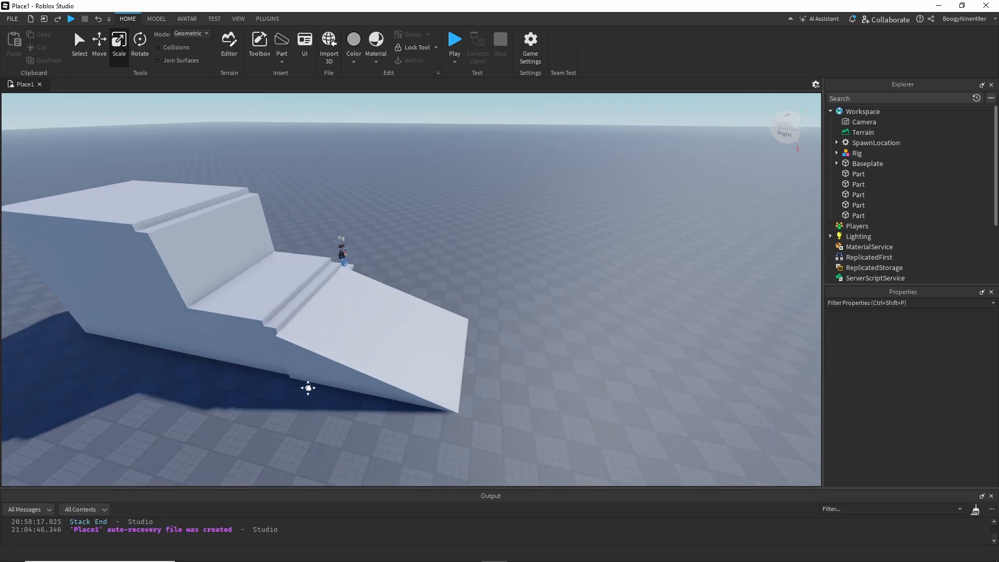
pyautogui.moveTo(308, 387); pyautogui.dragTo(297, 427, button='right')
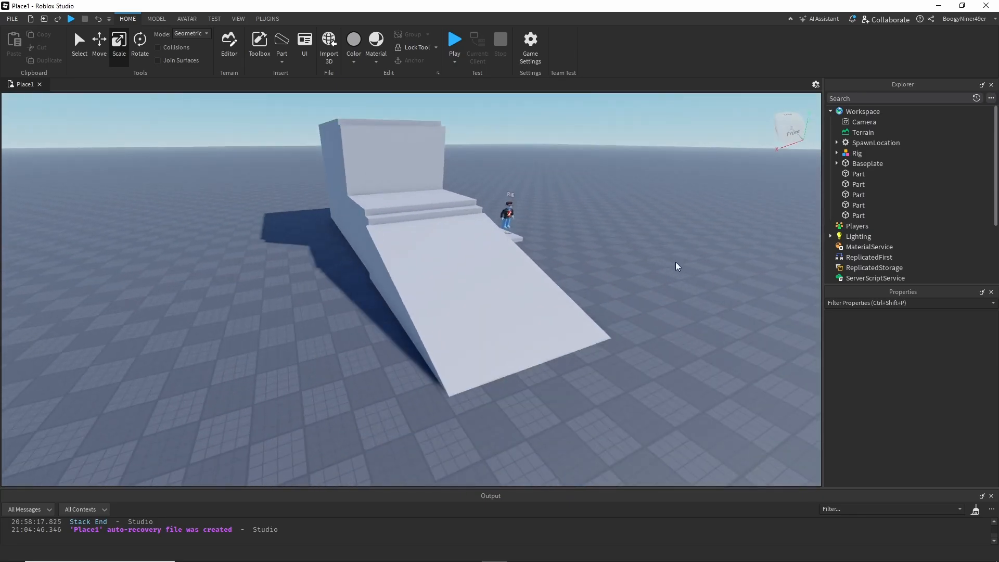
pyautogui.moveTo(679, 258); pyautogui.dragTo(606, 281, button='middle')
pyautogui.moveTo(513, 283); pyautogui.dragTo(509, 285, button='right')
pyautogui.moveTo(667, 315)
pyautogui.mouseDown(button='middle')
pyautogui.moveTo(650, 317)
pyautogui.moveTo(675, 297)
pyautogui.moveTo(675, 314)
pyautogui.mouseUp(button='middle')
pyautogui.moveTo(765, 310); pyautogui.dragTo(806, 307, button='right')
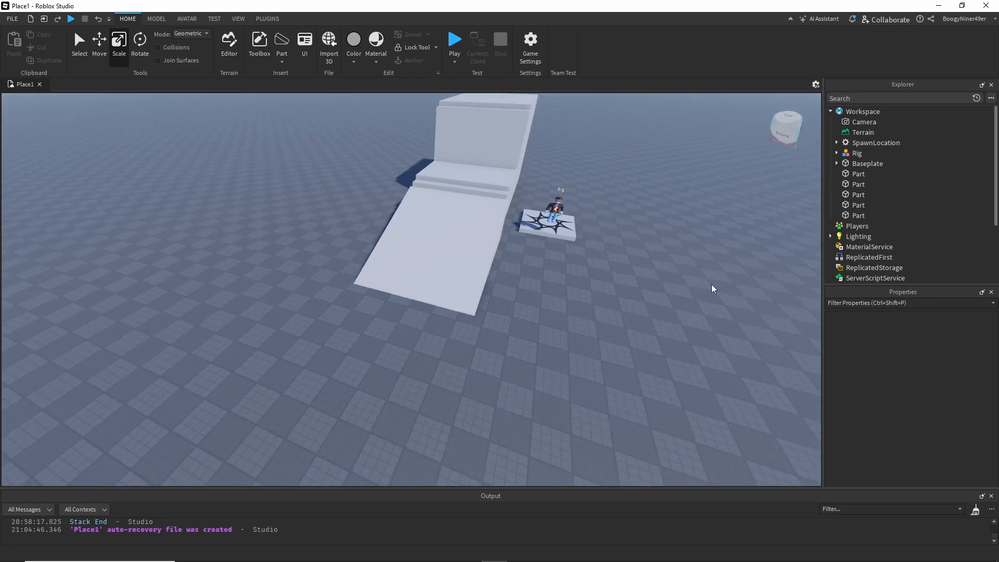
pyautogui.moveTo(642, 249); pyautogui.dragTo(651, 259, button='middle')
pyautogui.moveTo(642, 244); pyautogui.dragTo(648, 262, button='right')
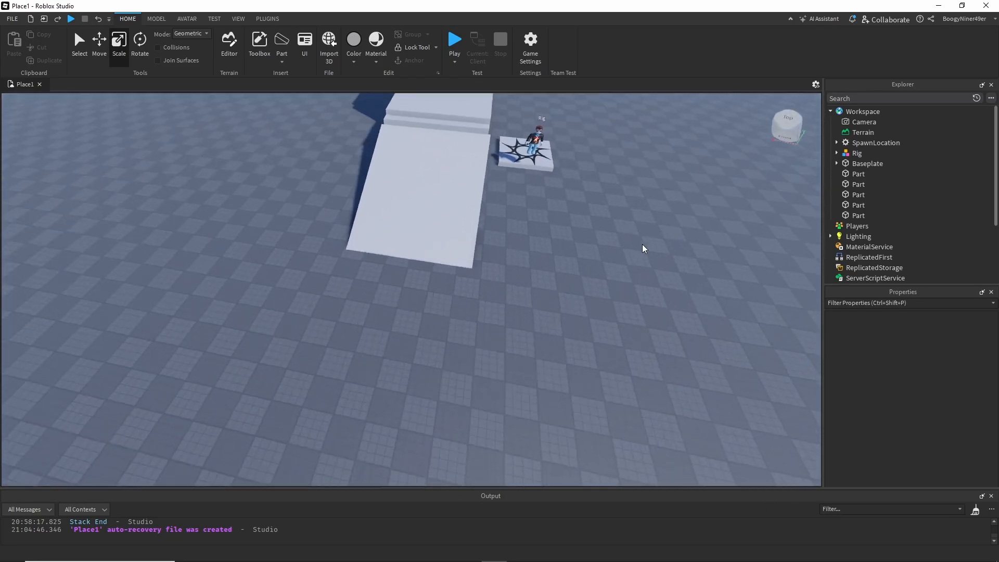
pyautogui.scroll(-3, 641, 234)
pyautogui.moveTo(635, 219); pyautogui.dragTo(658, 221, button='middle')
pyautogui.moveTo(660, 267)
pyautogui.mouseDown(button='right')
pyautogui.moveTo(671, 266)
pyautogui.moveTo(645, 267)
pyautogui.mouseUp(button='right')
pyautogui.moveTo(654, 255); pyautogui.dragTo(630, 295, button='middle')
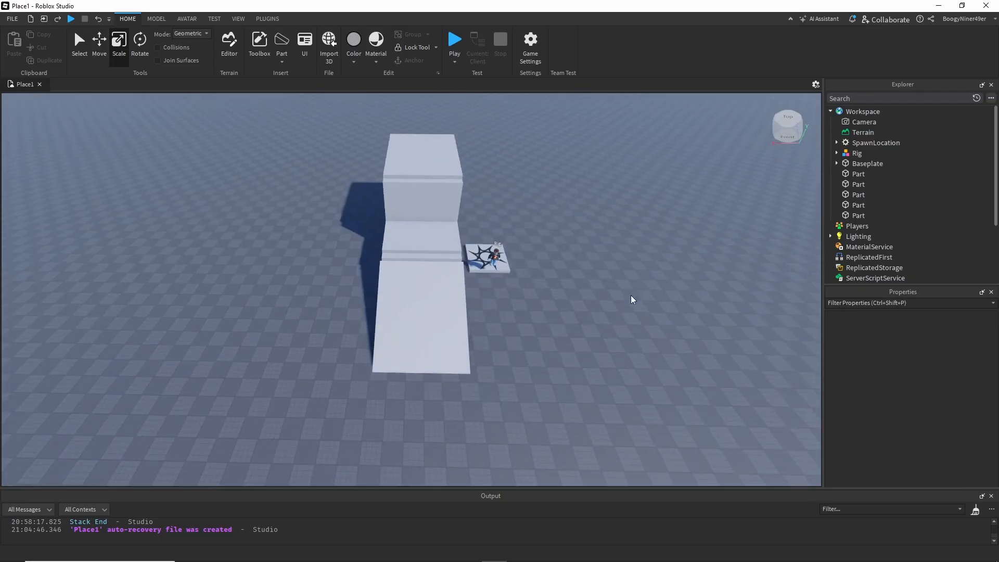
pyautogui.scroll(2, 601, 296)
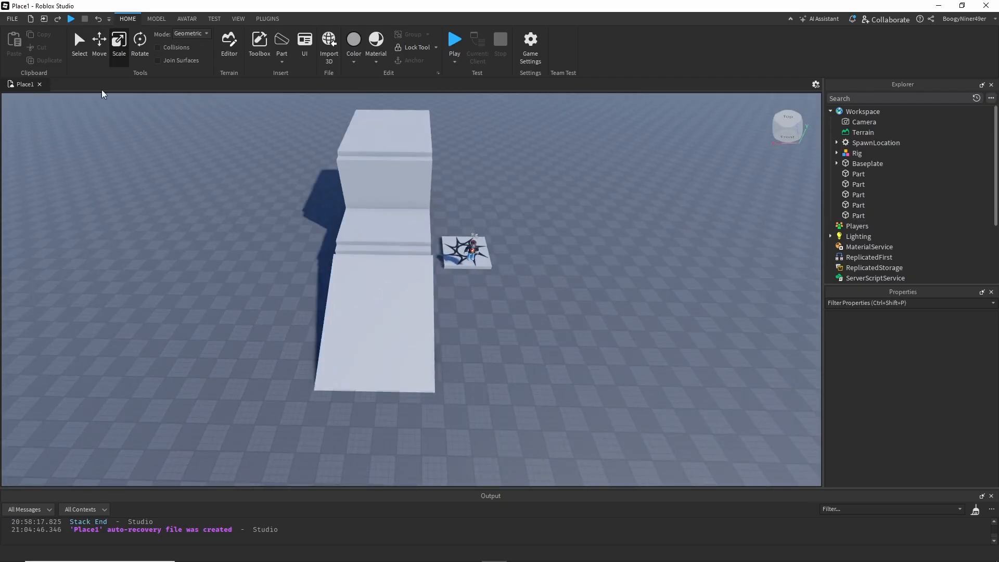
# - Move the rig and the spawn platform sideways away from the stepped structure, the platform by 37 studs
pyautogui.click(474, 249)
pyautogui.moveTo(502, 257); pyautogui.dragTo(688, 235)
pyautogui.click(467, 253)
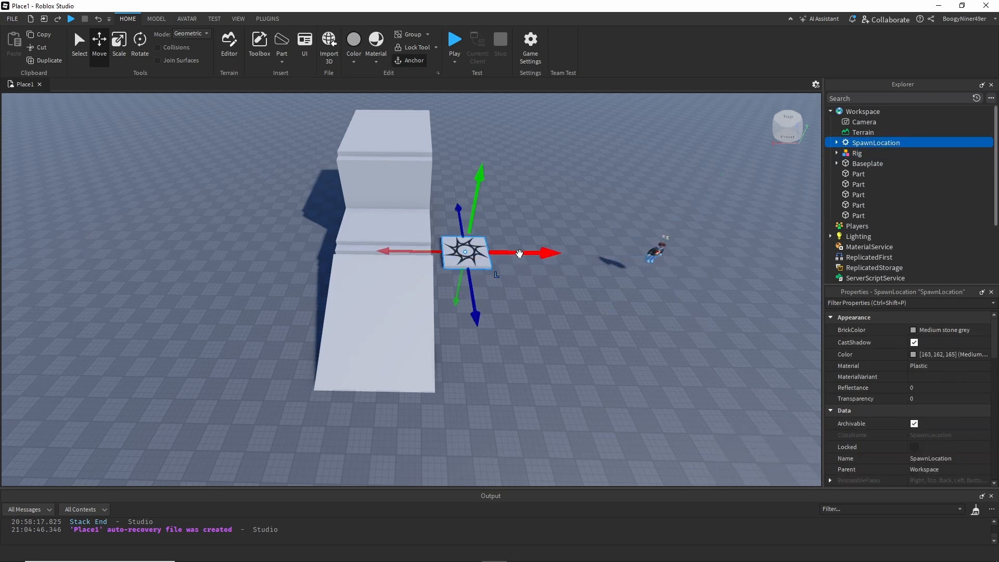
pyautogui.moveTo(518, 253); pyautogui.dragTo(658, 252)
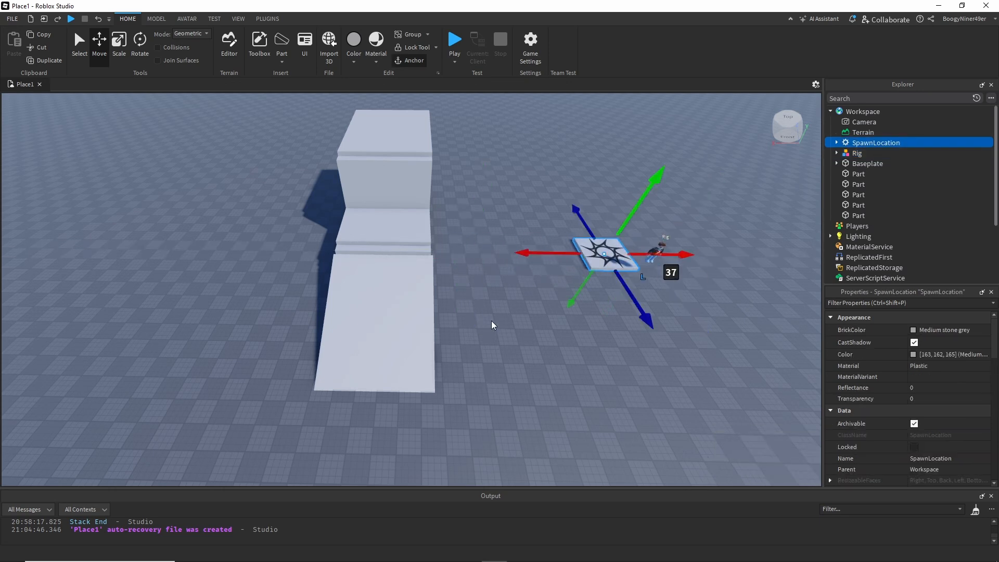
# - Select all five parts of the stepped block-and-ramp structure and group them as a model
pyautogui.press('a')
pyautogui.press('a')
pyautogui.moveTo(270, 266); pyautogui.dragTo(351, 302, button='right')
pyautogui.press('a')
pyautogui.press('a')
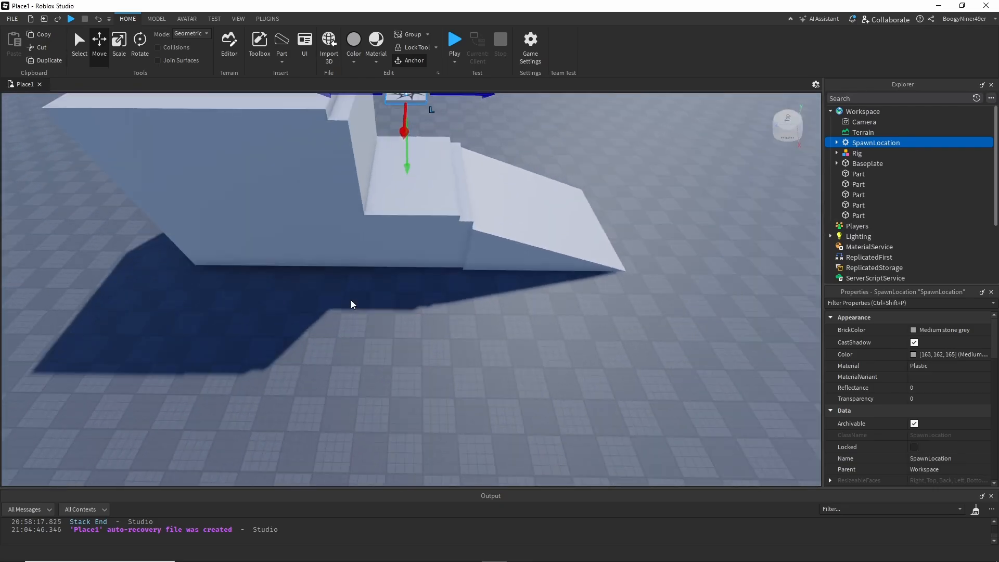
pyautogui.moveTo(345, 300); pyautogui.dragTo(346, 319, button='middle')
pyautogui.moveTo(423, 406); pyautogui.dragTo(393, 282, button='middle')
pyautogui.scroll(-6, 394, 282)
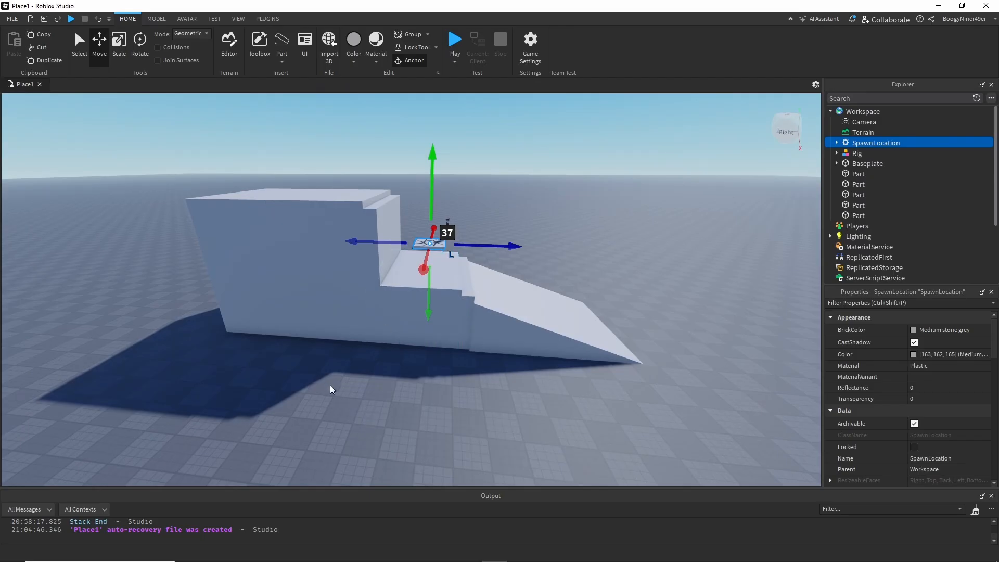
pyautogui.moveTo(417, 385); pyautogui.dragTo(417, 383, button='right')
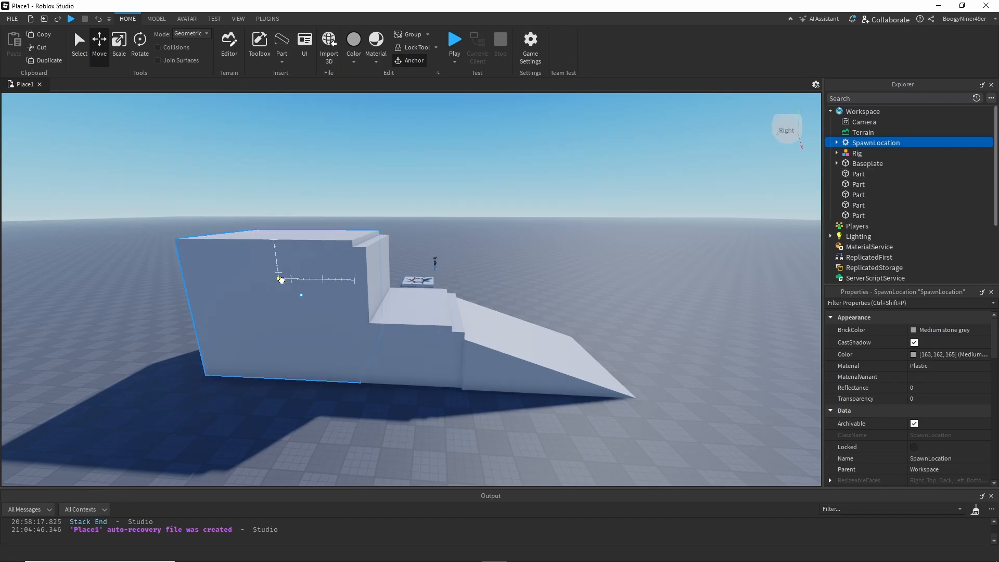
pyautogui.click(333, 312)
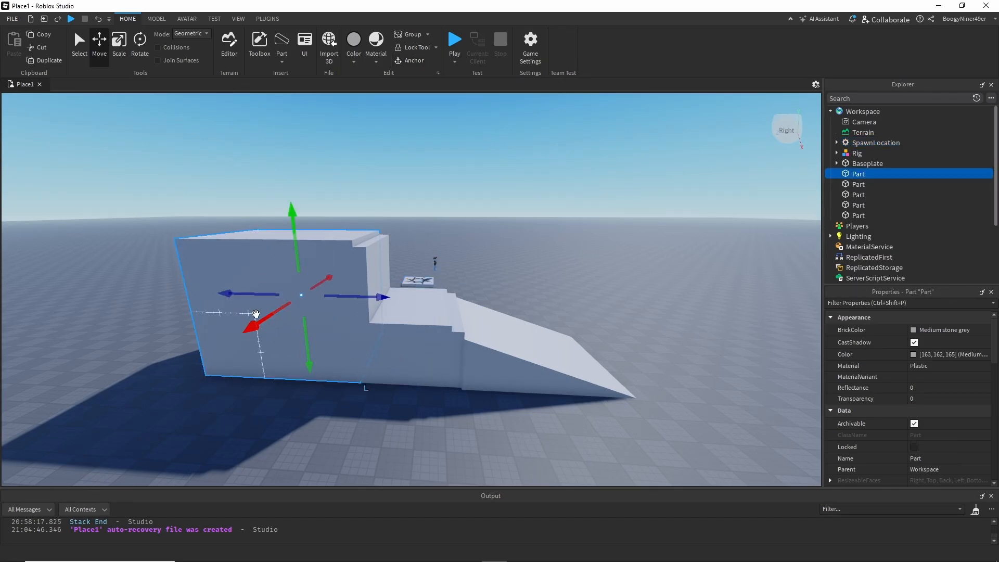
pyautogui.keyDown('ctrl'); pyautogui.click(377, 260); pyautogui.keyUp('ctrl')
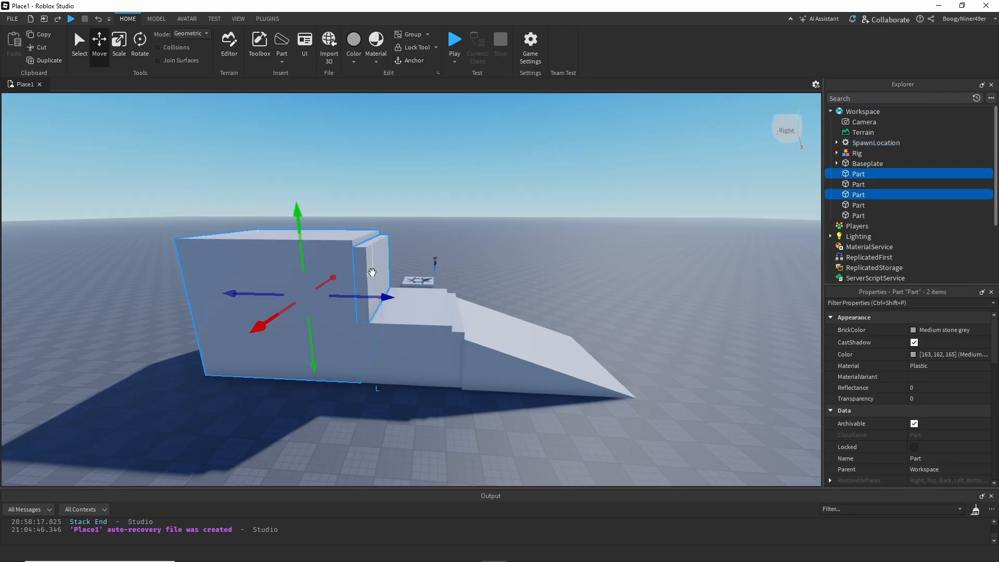
pyautogui.keyDown('ctrl'); pyautogui.click(398, 350); pyautogui.keyUp('ctrl')
pyautogui.keyDown('ctrl'); pyautogui.click(457, 339); pyautogui.keyUp('ctrl')
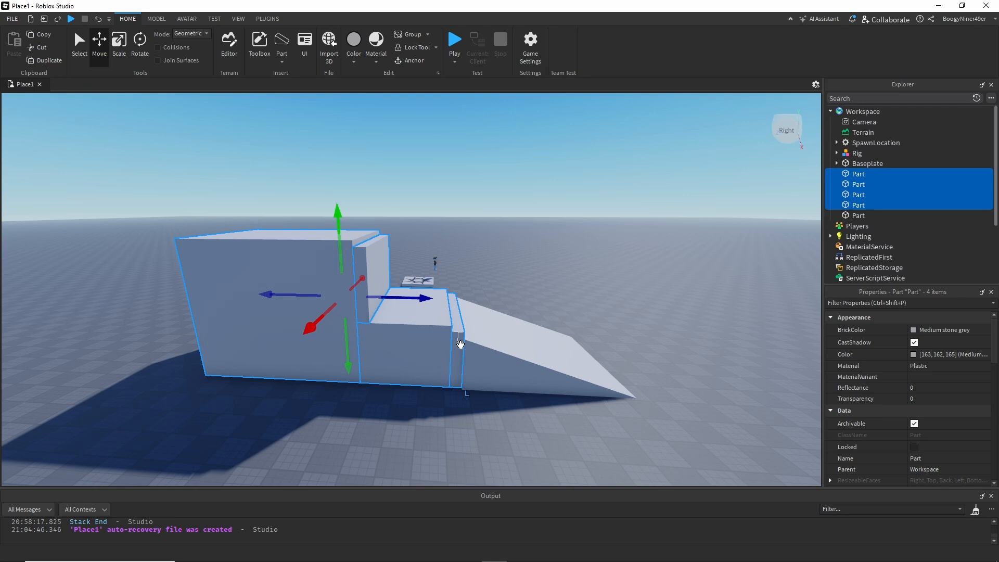
pyautogui.keyDown('ctrl'); pyautogui.click(497, 349); pyautogui.keyUp('ctrl')
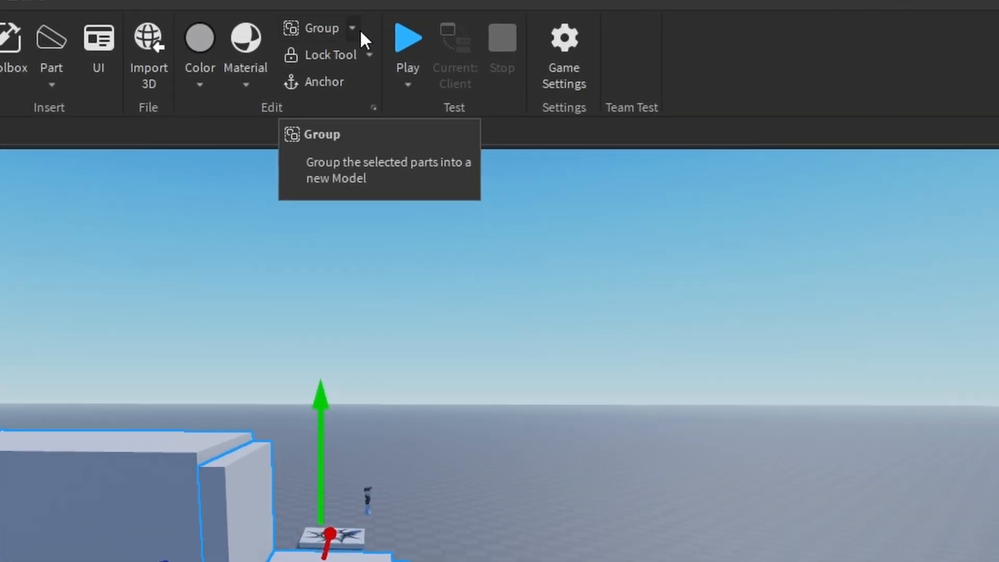
pyautogui.click(352, 28)
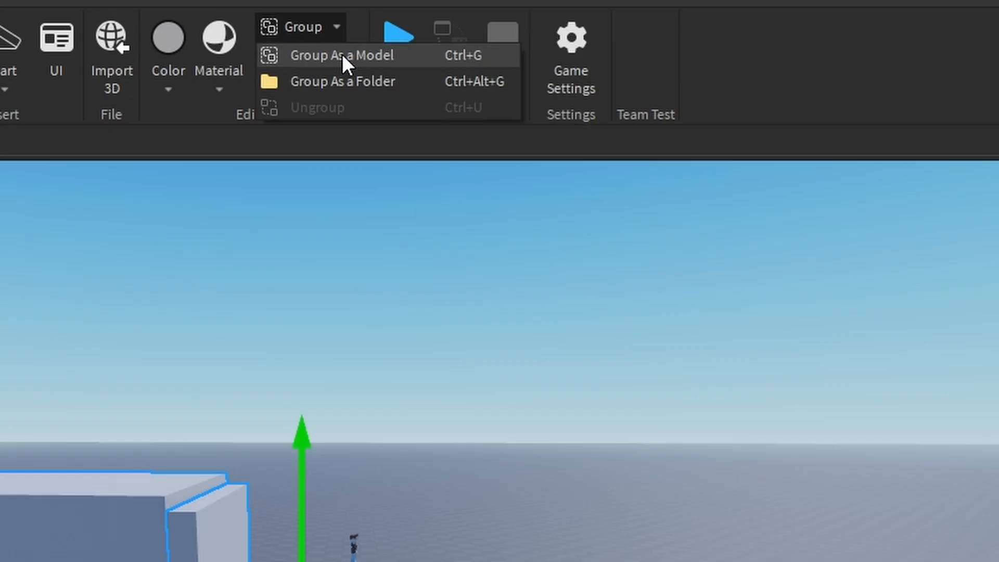
pyautogui.click(342, 54)
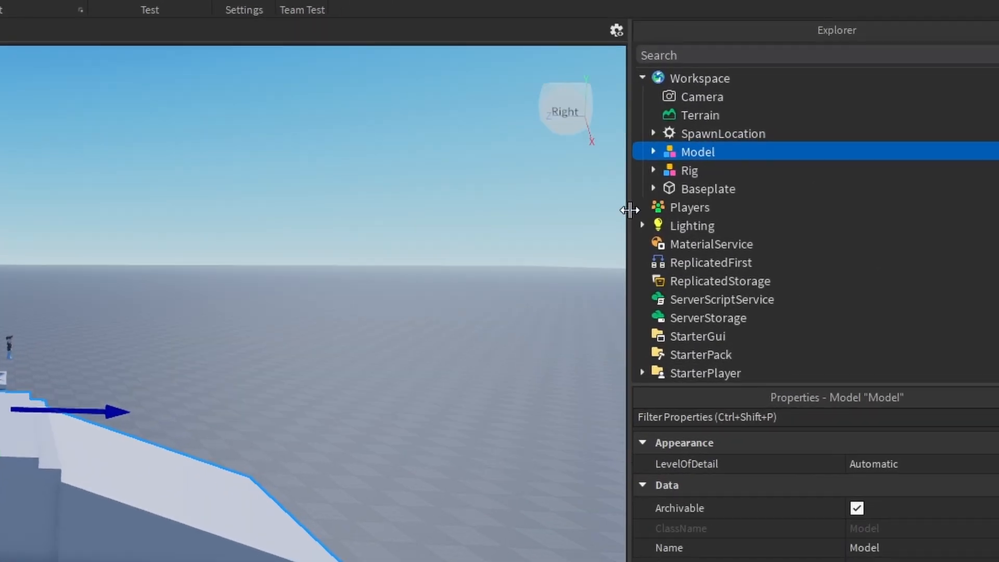
# - Expand the new model to show its parts and rename it LakeEdge
pyautogui.click(788, 152)
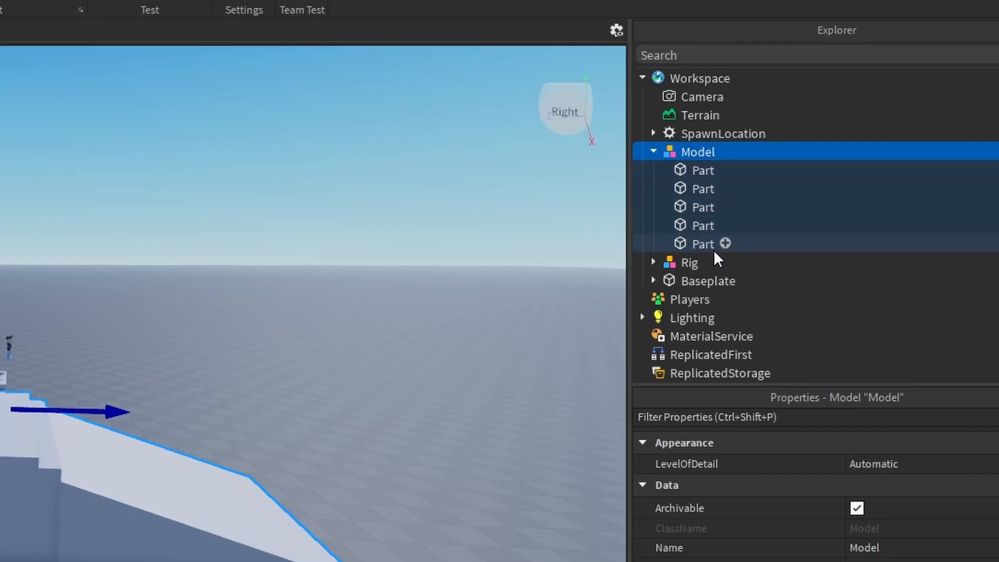
pyautogui.rightClick(697, 153)
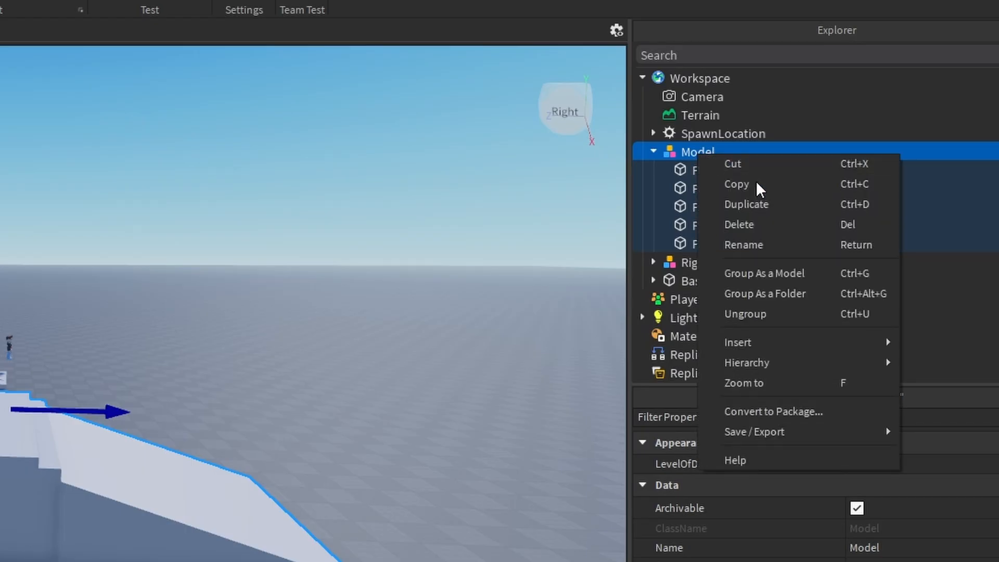
pyautogui.click(778, 244)
pyautogui.click(729, 150)
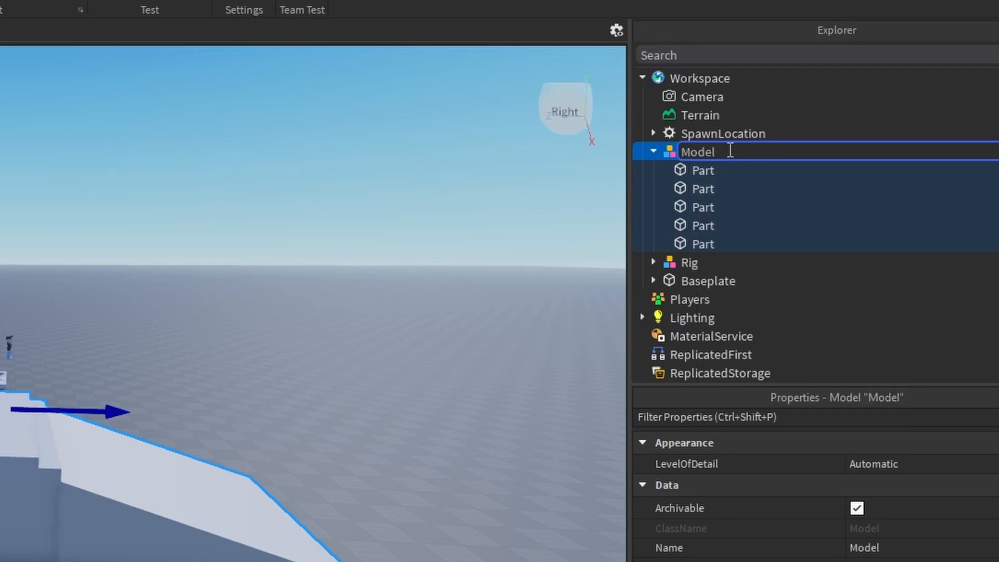
pyautogui.press('BackSpace')
pyautogui.press('BackSpace')
pyautogui.press('BackSpace')
pyautogui.press('BackSpace')
pyautogui.press('BackSpace')
pyautogui.write('LakeEdge')
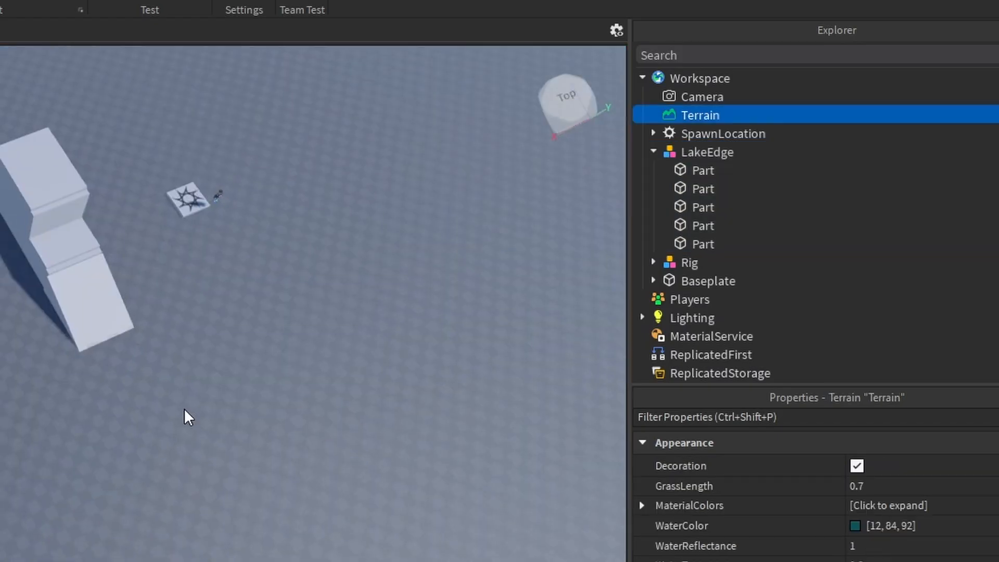
# - Move the spawn platform and the rig back past the tall end of the LakeEdge model, the rig by 72 studs
pyautogui.moveTo(185, 415); pyautogui.dragTo(195, 500, button='middle')
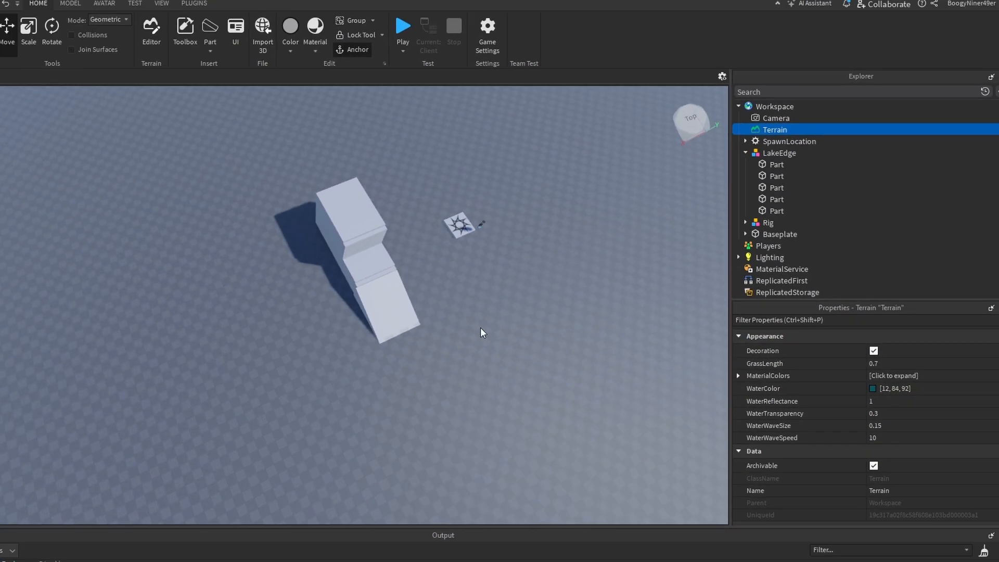
pyautogui.moveTo(480, 333); pyautogui.dragTo(476, 367, button='middle')
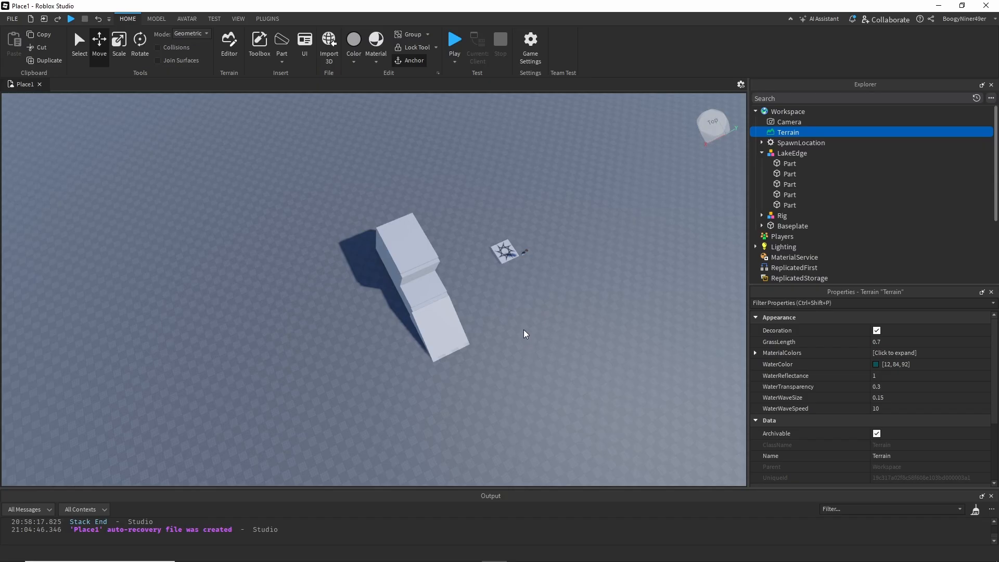
pyautogui.click(504, 253)
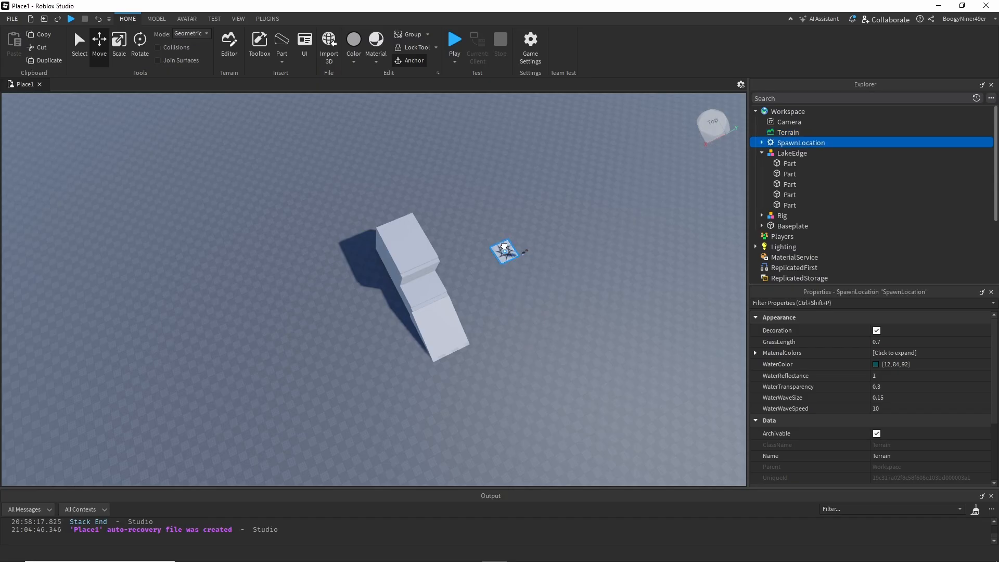
pyautogui.moveTo(486, 224); pyautogui.dragTo(416, 120)
pyautogui.click(525, 253)
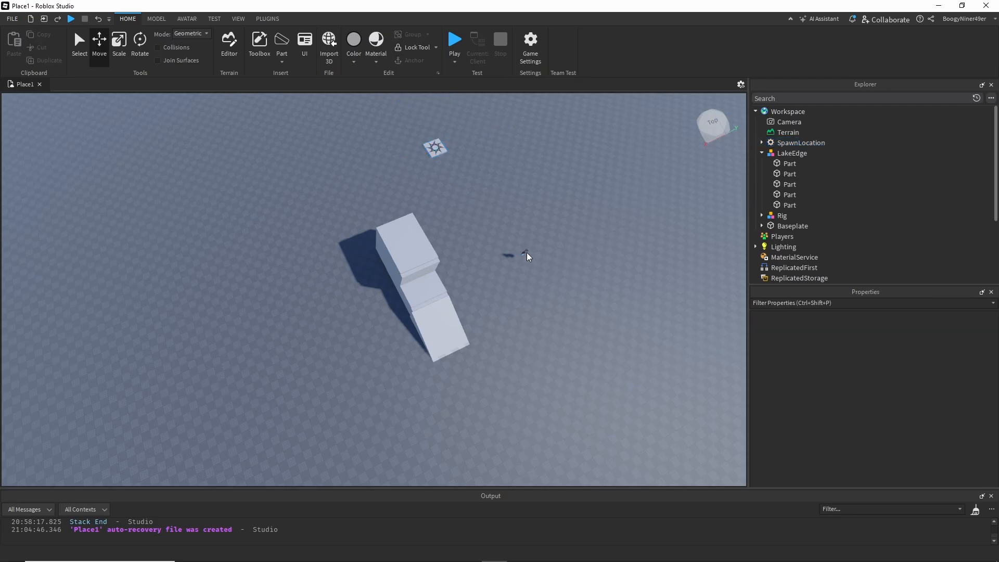
pyautogui.click(521, 253)
pyautogui.moveTo(490, 210); pyautogui.dragTo(441, 148)
# - Duplicate the LakeEdge model and slide the copy along X to position 38.5, 12, -2 beside the original
pyautogui.scroll(2, 499, 280)
pyautogui.moveTo(493, 278); pyautogui.dragTo(454, 280, button='right')
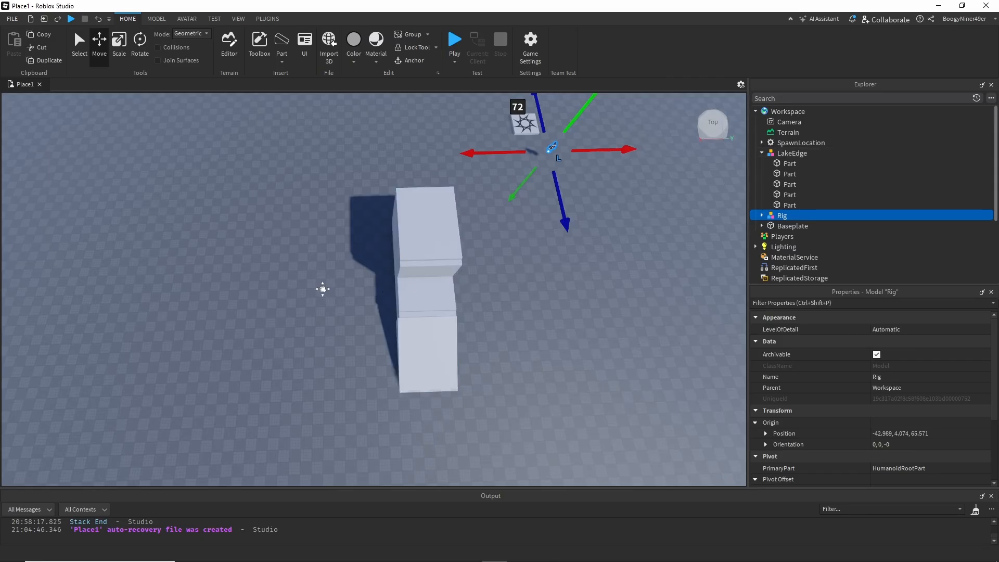
pyautogui.moveTo(323, 289); pyautogui.dragTo(317, 295, button='right')
pyautogui.moveTo(554, 272); pyautogui.dragTo(535, 275, button='right')
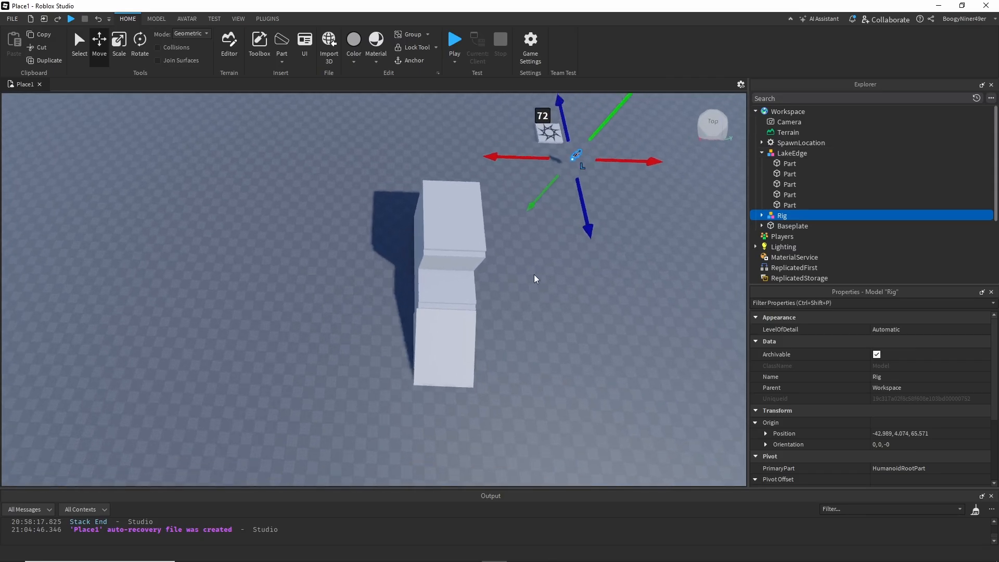
pyautogui.click(469, 241)
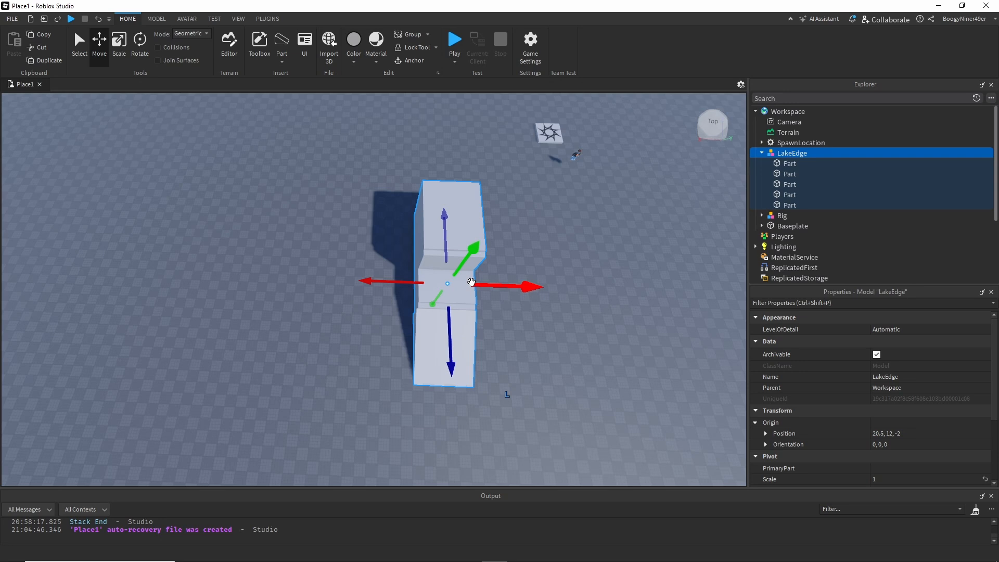
pyautogui.hotkey('ctrl', 'd')
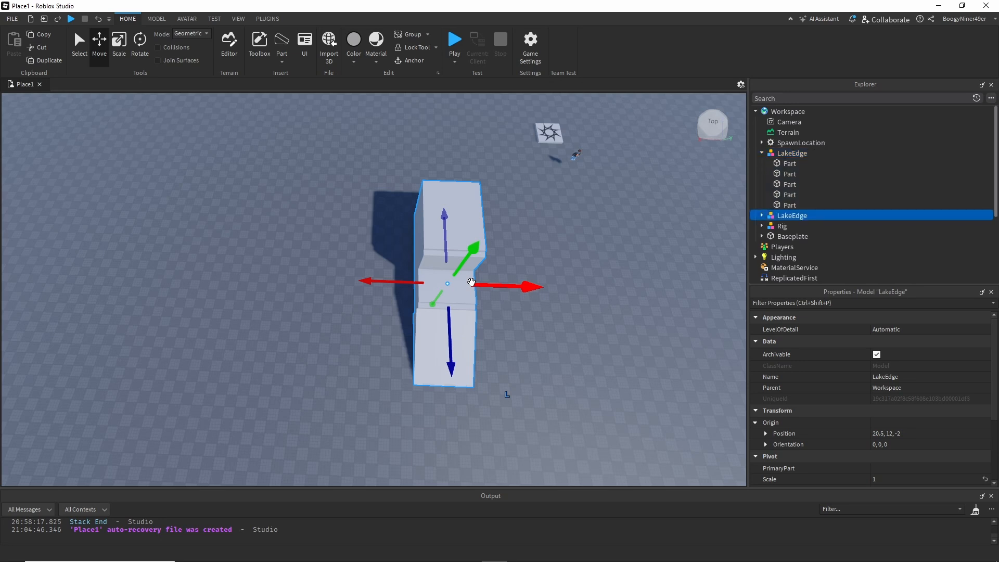
pyautogui.moveTo(390, 282); pyautogui.dragTo(330, 288)
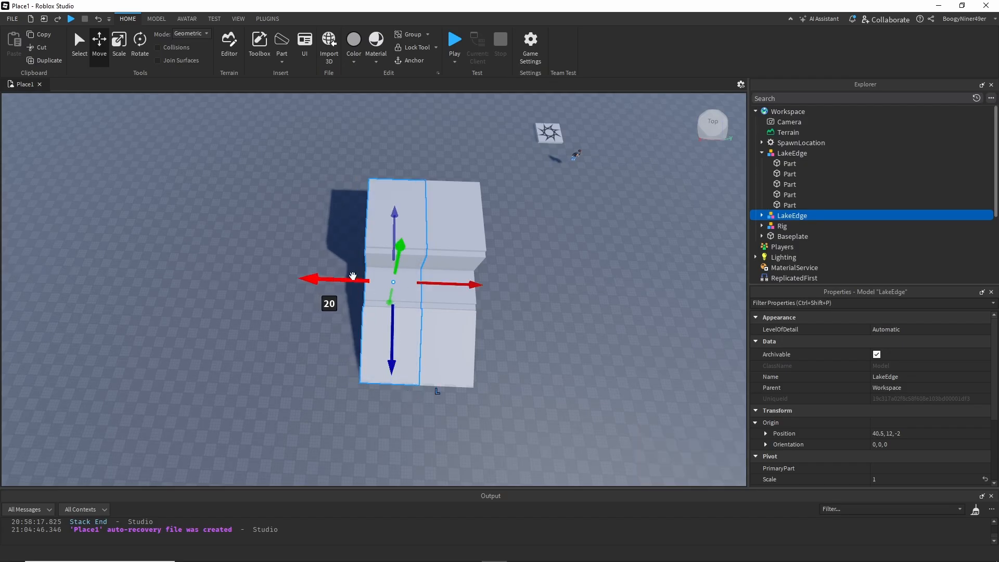
pyautogui.moveTo(326, 281); pyautogui.dragTo(291, 282)
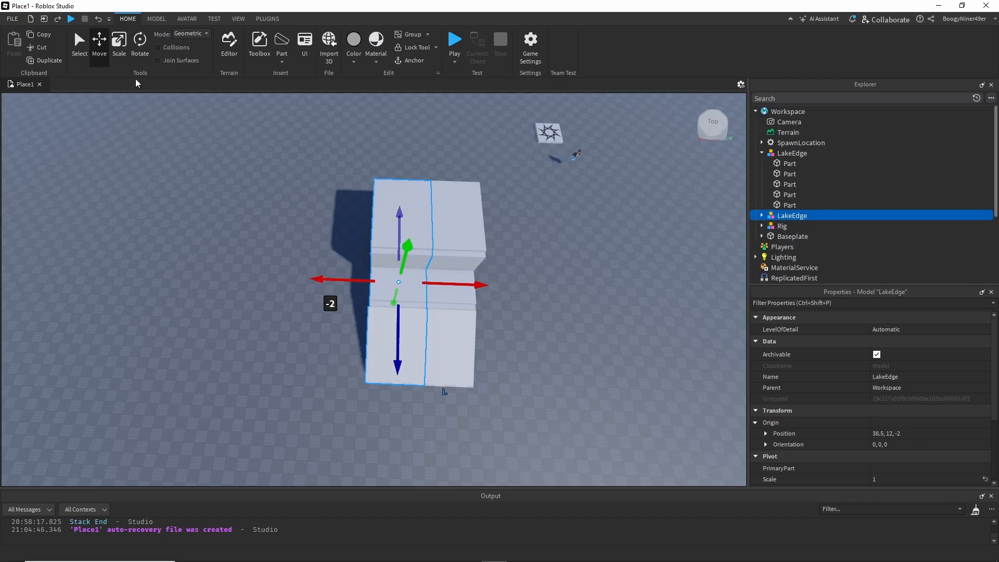
# - Rotate the LakeEdge copy to 15° about Y and shift it along its length to position 37.982, 12, -3.932
pyautogui.click(140, 42)
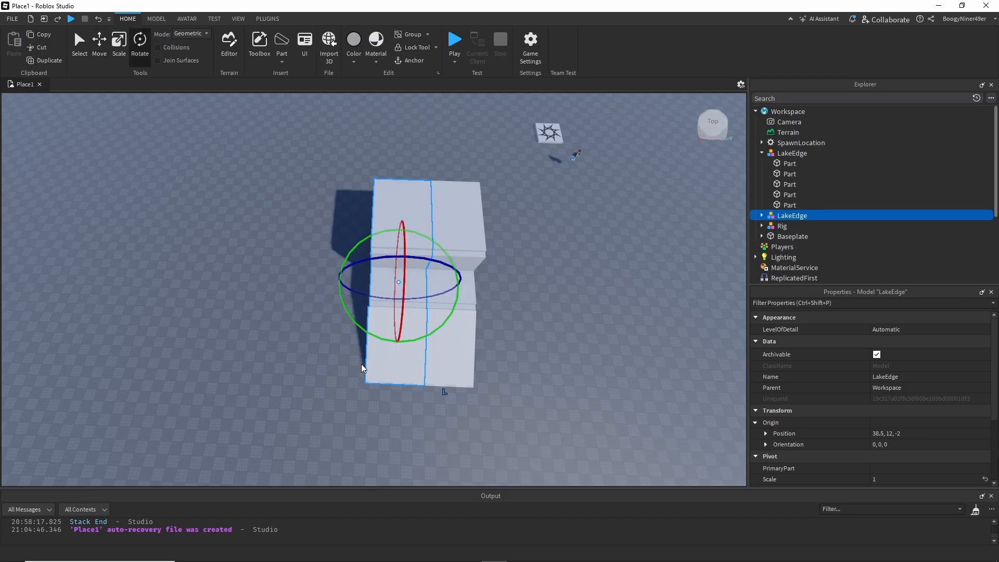
pyautogui.moveTo(360, 330); pyautogui.dragTo(373, 334)
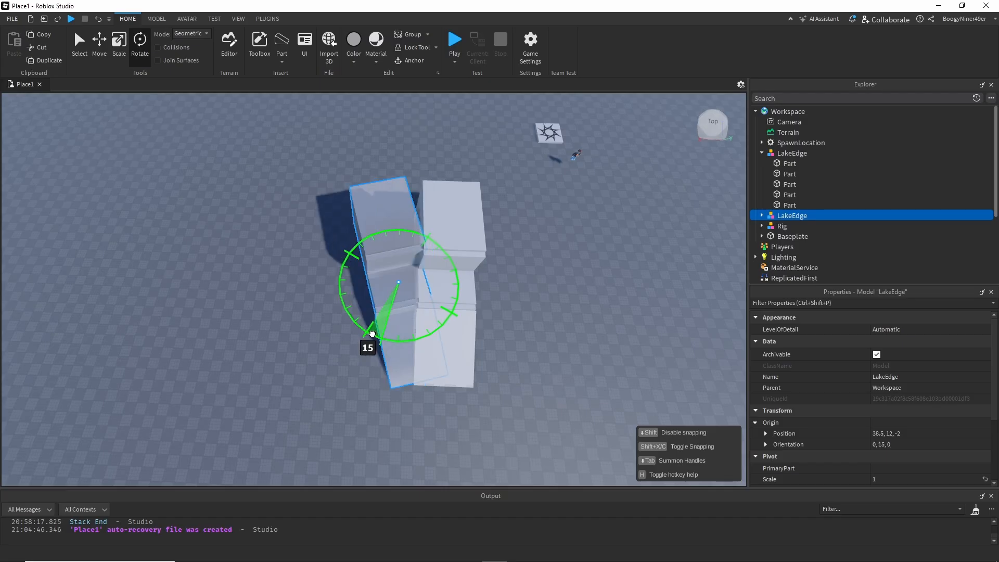
pyautogui.moveTo(372, 333); pyautogui.dragTo(372, 333)
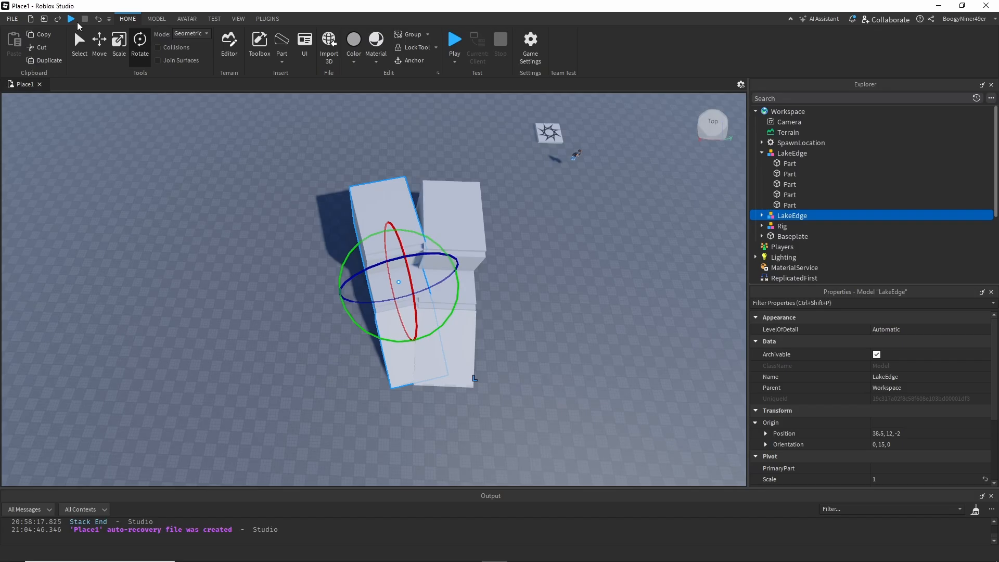
pyautogui.click(100, 45)
pyautogui.click(461, 270)
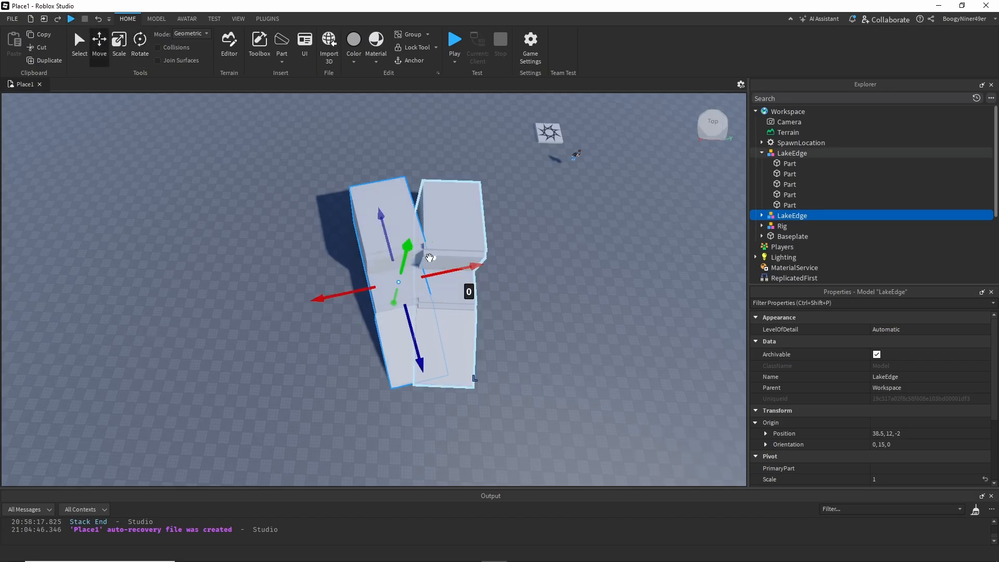
pyautogui.moveTo(405, 319); pyautogui.dragTo(407, 321)
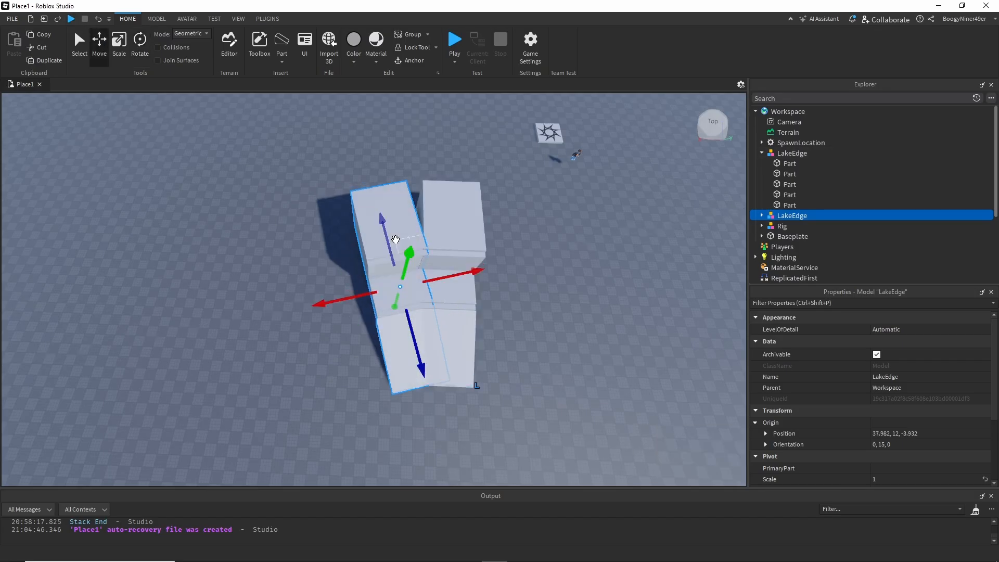
# - Duplicate the angled LakeEdge model, slide the copy 13 studs outward to extend the row, and rotate it back to 0° about Y
pyautogui.hotkey('ctrl', 'd')
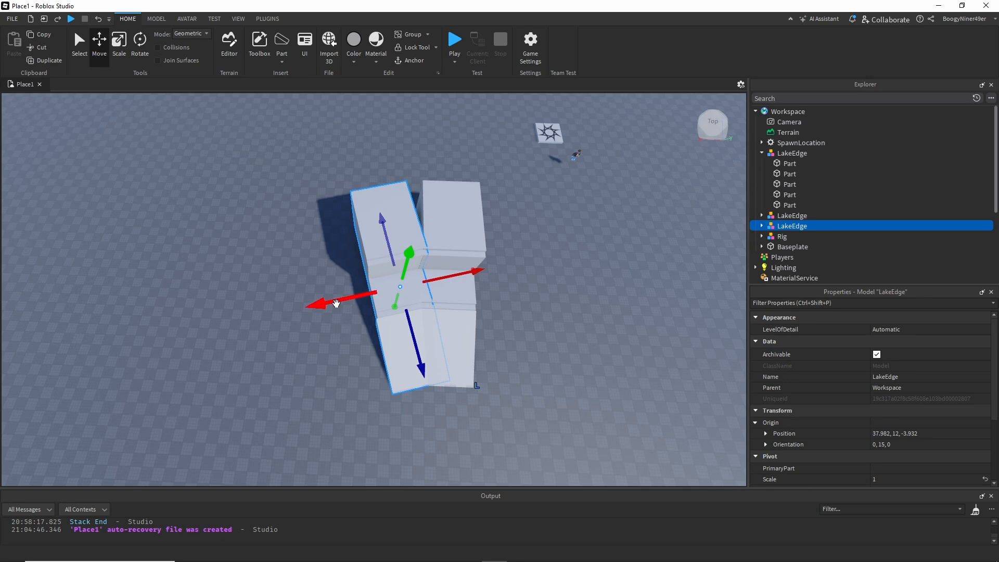
pyautogui.moveTo(335, 301); pyautogui.dragTo(301, 307)
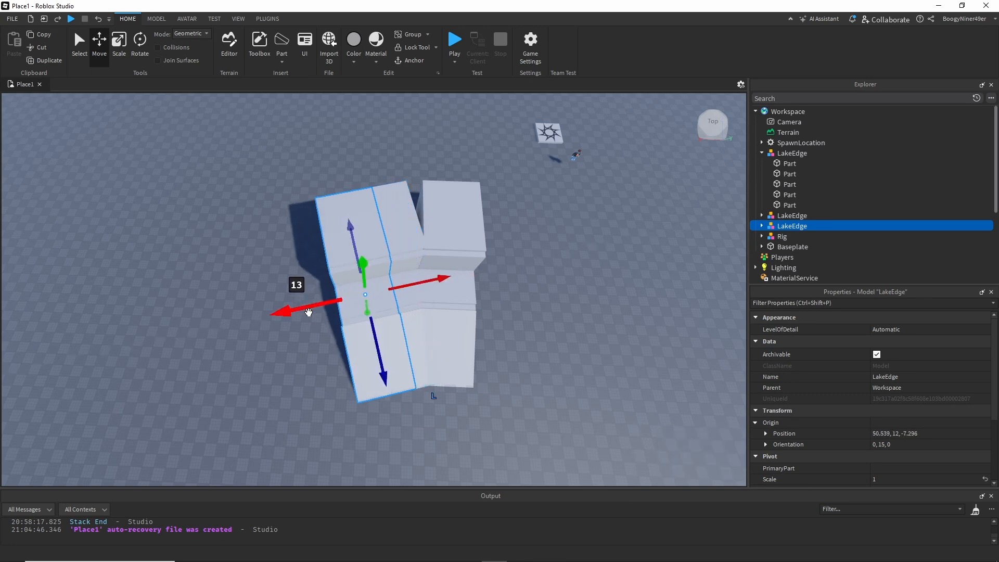
pyautogui.hotkey('ctrl', '4')
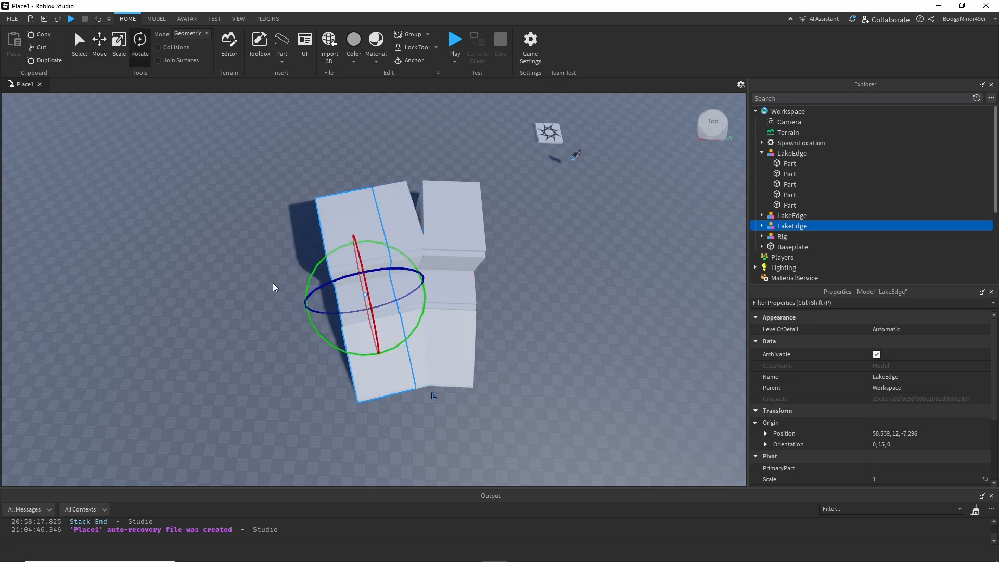
pyautogui.moveTo(305, 282); pyautogui.dragTo(309, 276)
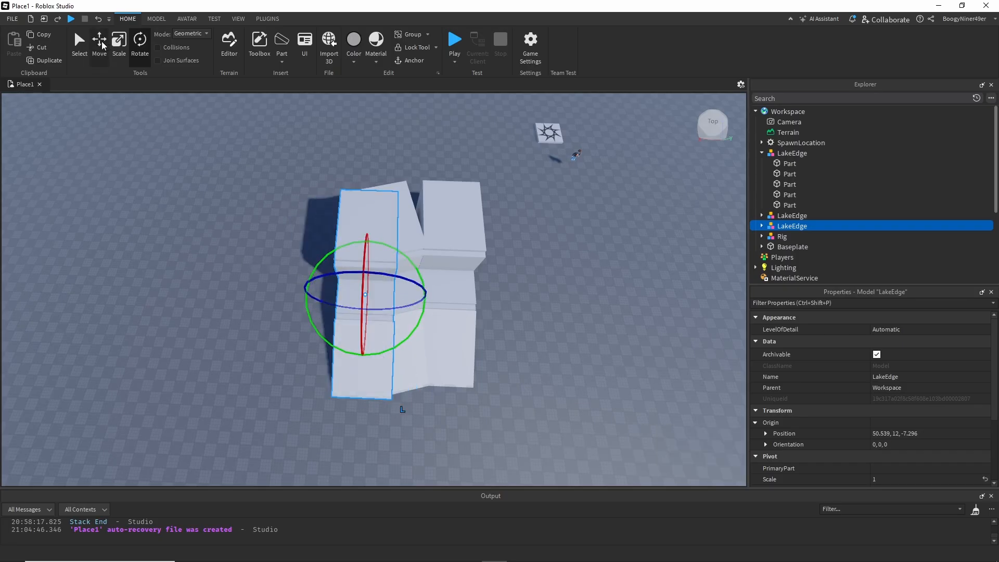
# - Move the straightened LakeEdge copy to position 58.539, 12, -6.296, lining its steps up with the neighbouring model
pyautogui.click(96, 44)
pyautogui.scroll(3, 227, 312)
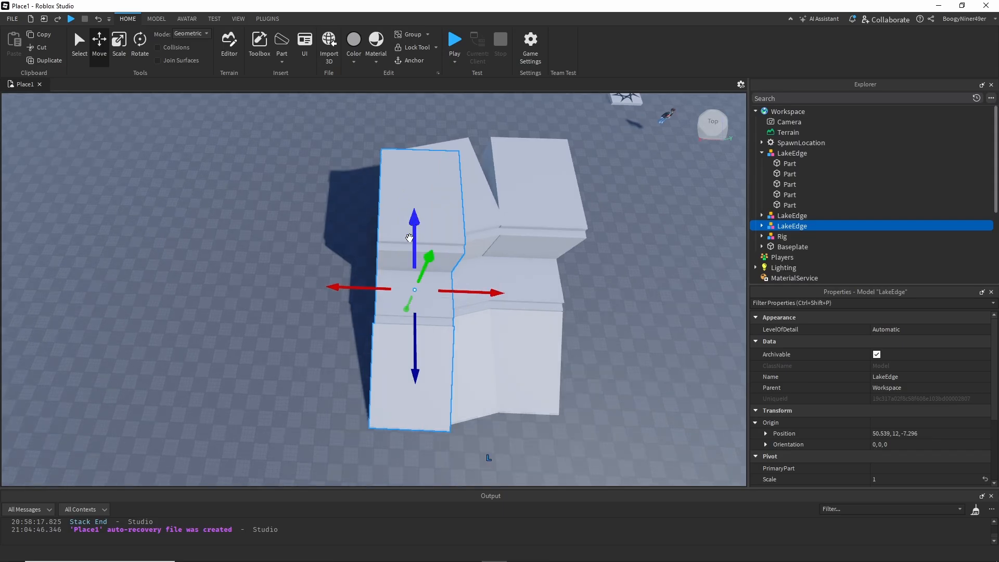
pyautogui.moveTo(360, 287); pyautogui.dragTo(348, 289)
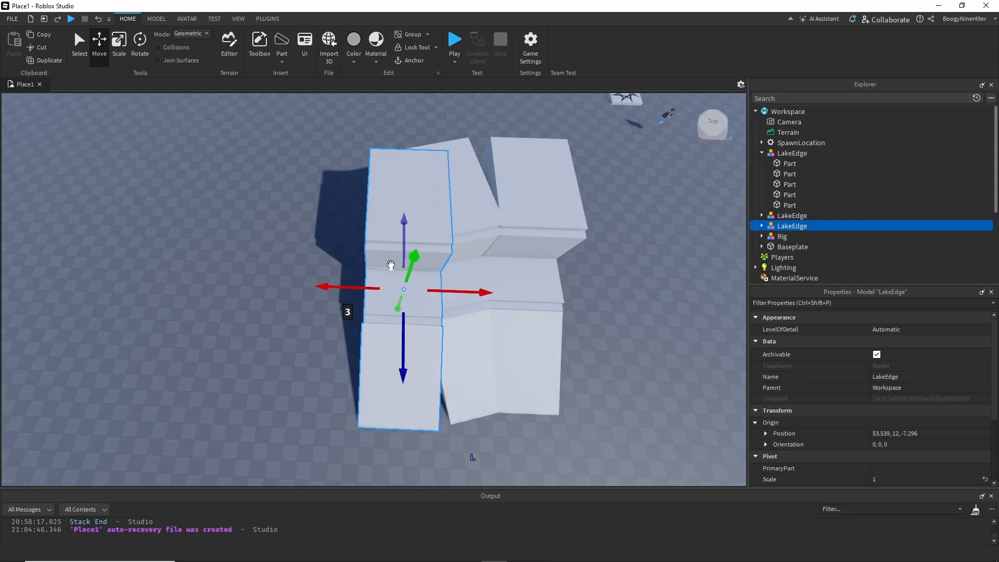
pyautogui.moveTo(404, 221); pyautogui.dragTo(433, 267)
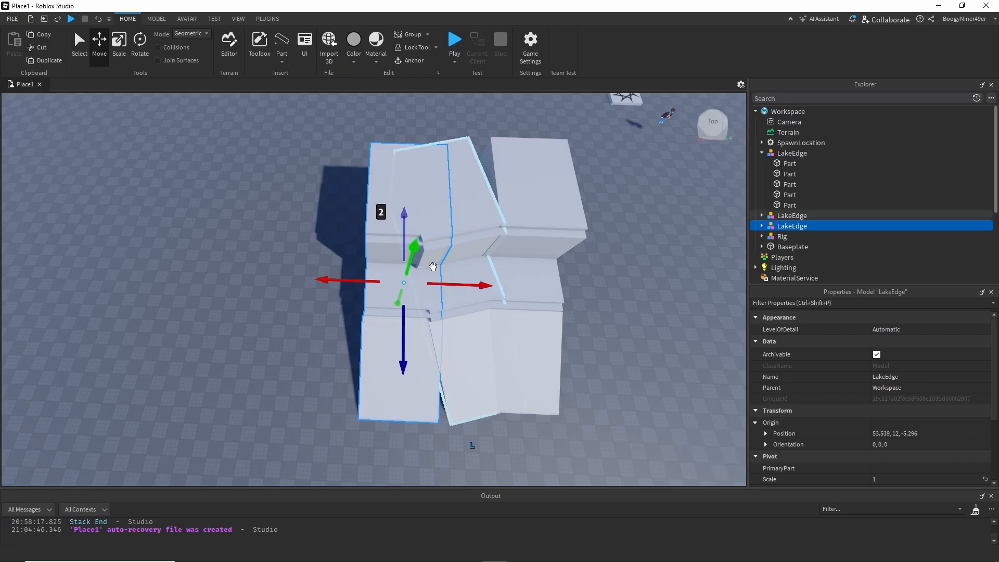
pyautogui.moveTo(401, 335); pyautogui.dragTo(404, 354)
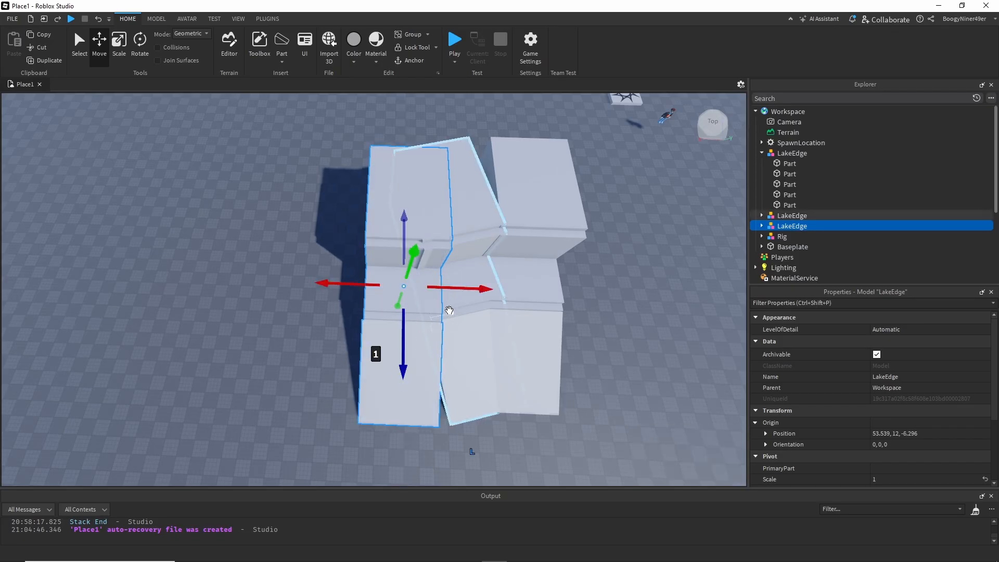
pyautogui.moveTo(377, 283); pyautogui.dragTo(330, 284)
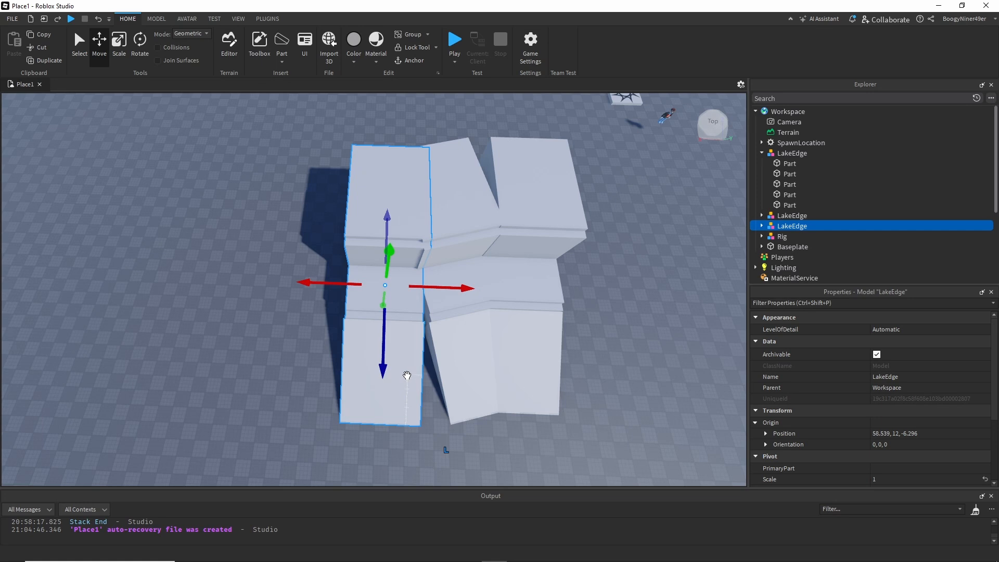
# - Duplicate the end LakeEdge model and slide the copy back along X to 48.539, 12, -6.296 to fill the gap
pyautogui.hotkey('ctrl', 'd')
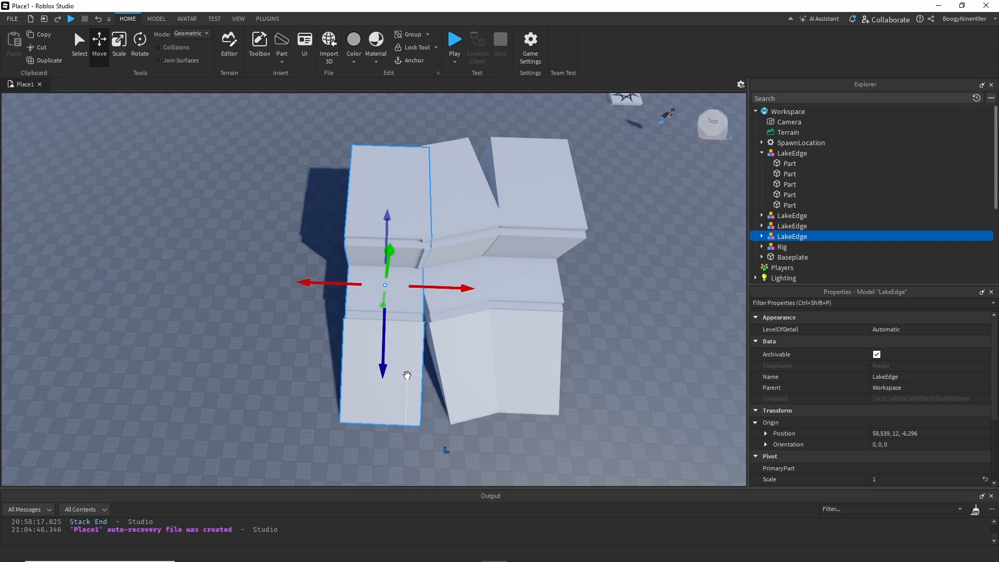
pyautogui.moveTo(448, 289); pyautogui.dragTo(484, 287)
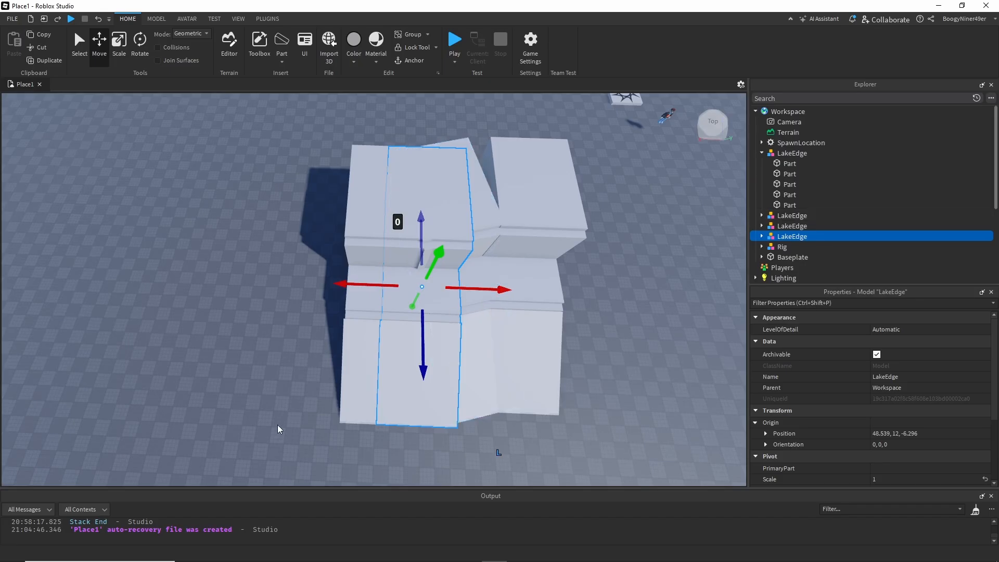
pyautogui.click(165, 385)
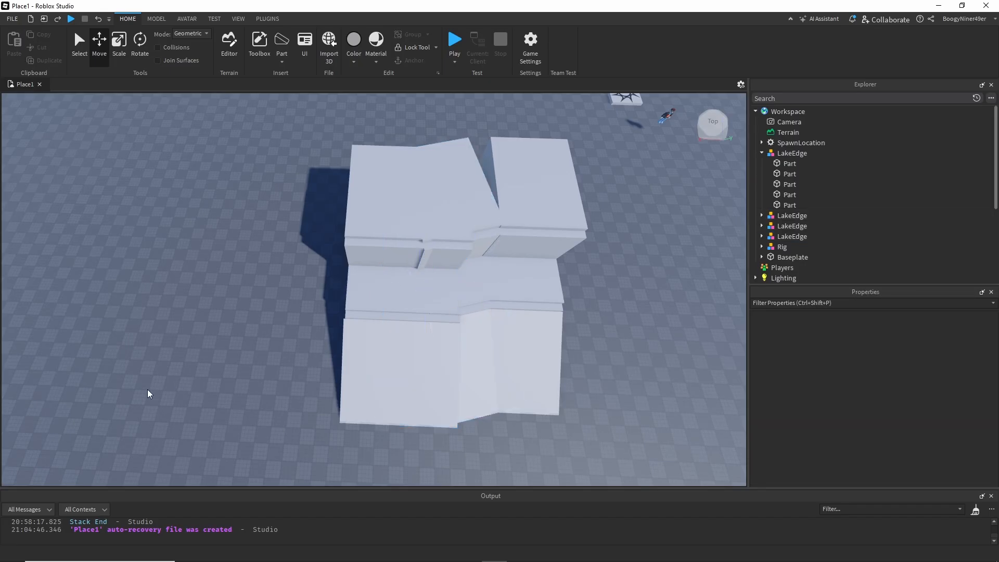
# - Duplicate the outermost LakeEdge model and slide the copy outward along X to position 76.539, 12, -6.296
pyautogui.moveTo(626, 357); pyautogui.dragTo(627, 357, button='right')
pyautogui.moveTo(339, 357); pyautogui.dragTo(326, 339, button='middle')
pyautogui.click(440, 256)
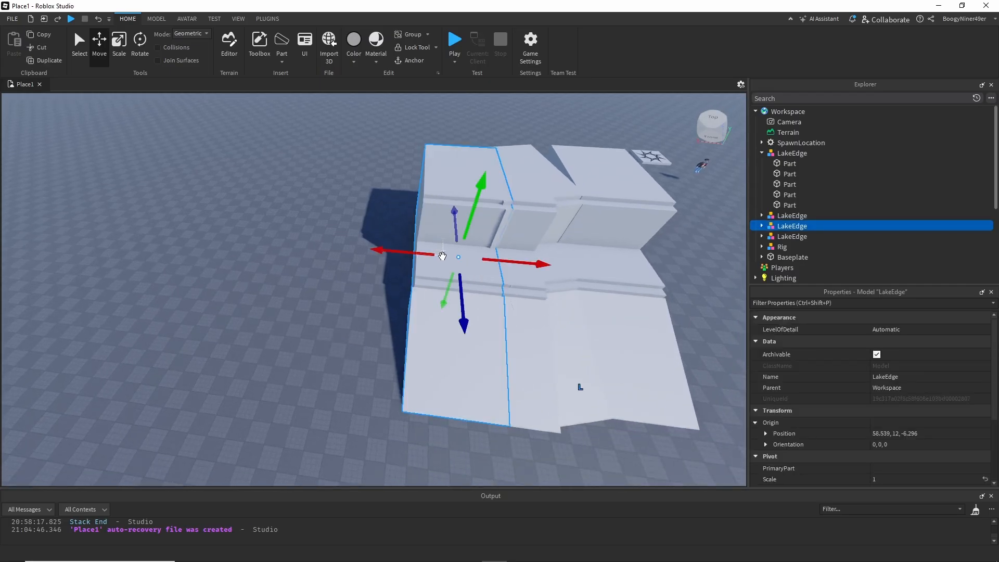
pyautogui.hotkey('ctrl', 'd')
pyautogui.moveTo(378, 251); pyautogui.dragTo(330, 260)
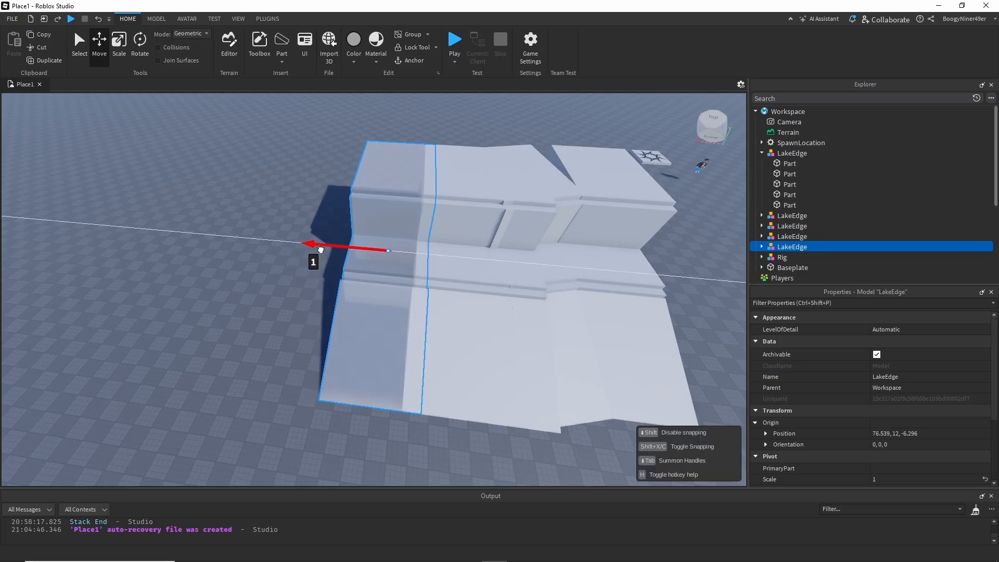
# - Slide the newest end LakeEdge copy 18 studs outward to 127.769, 12, -11.145 and rotate it to 30° about Y
pyautogui.moveTo(257, 235); pyautogui.dragTo(256, 234)
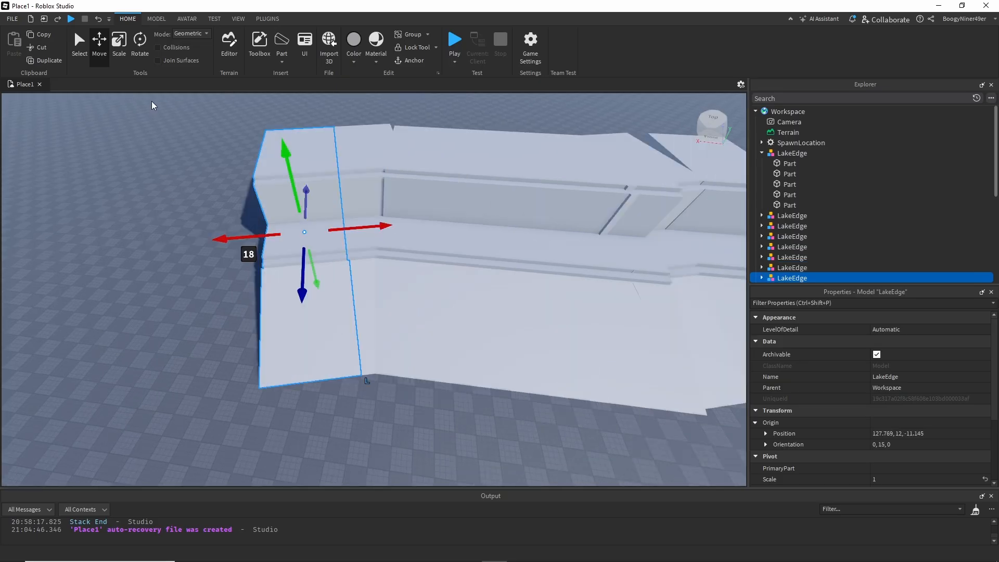
pyautogui.click(139, 46)
pyautogui.moveTo(262, 274); pyautogui.dragTo(272, 284)
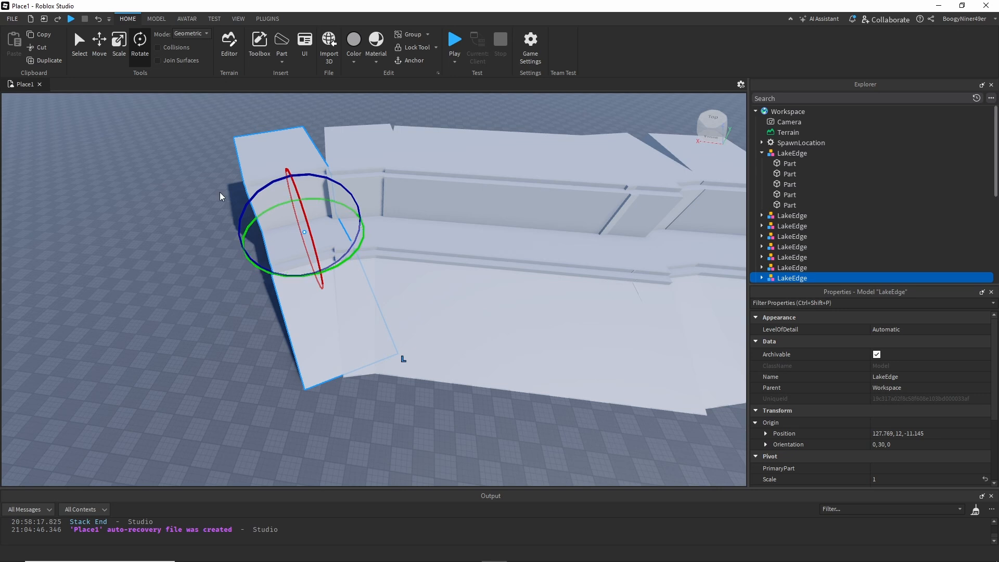
pyautogui.click(97, 44)
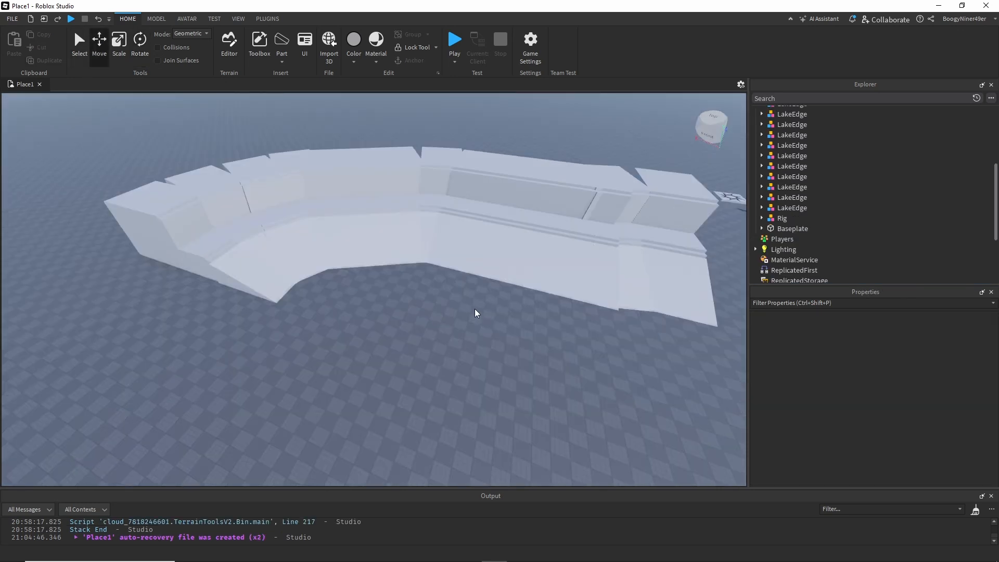
# - Inspect the curved row of LakeEdge models from several angles, checking its joints and open ends
pyautogui.scroll(4, 432, 315)
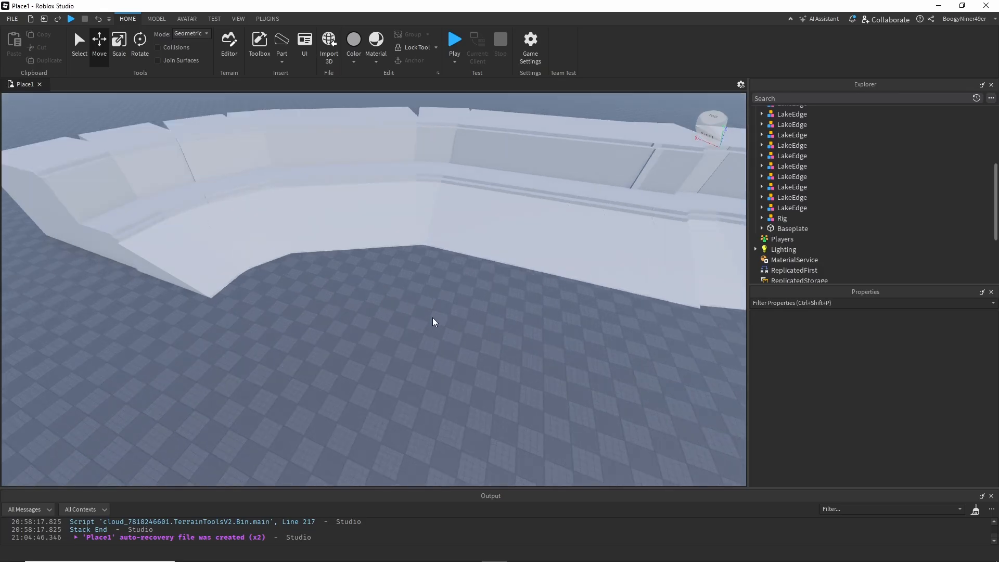
pyautogui.moveTo(432, 315); pyautogui.dragTo(384, 351, button='middle')
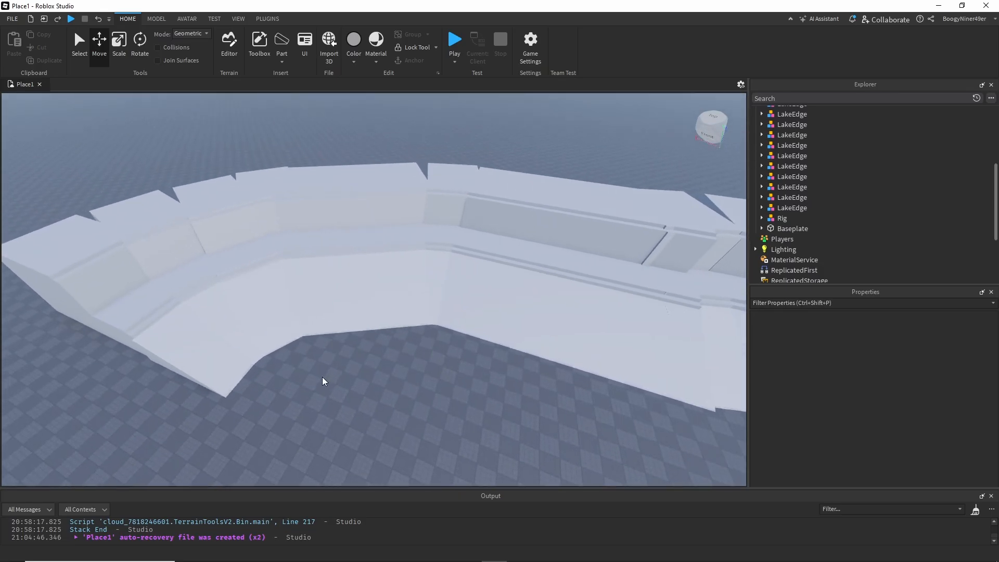
pyautogui.moveTo(323, 380); pyautogui.dragTo(314, 373, button='middle')
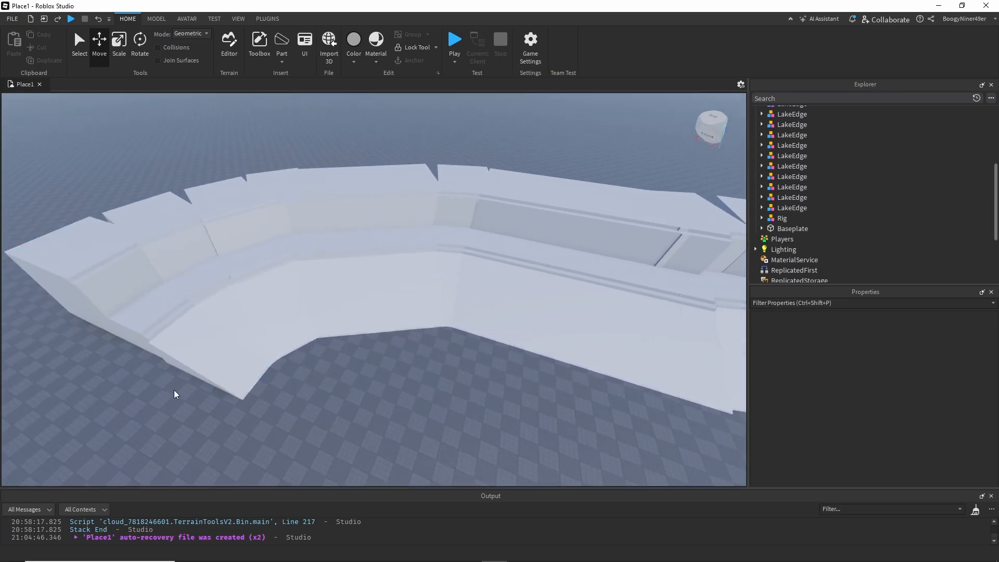
pyautogui.moveTo(173, 389)
pyautogui.mouseDown(button='middle')
pyautogui.moveTo(188, 378)
pyautogui.moveTo(165, 381)
pyautogui.moveTo(175, 379)
pyautogui.mouseUp(button='middle')
pyautogui.moveTo(176, 379); pyautogui.dragTo(176, 380, button='right')
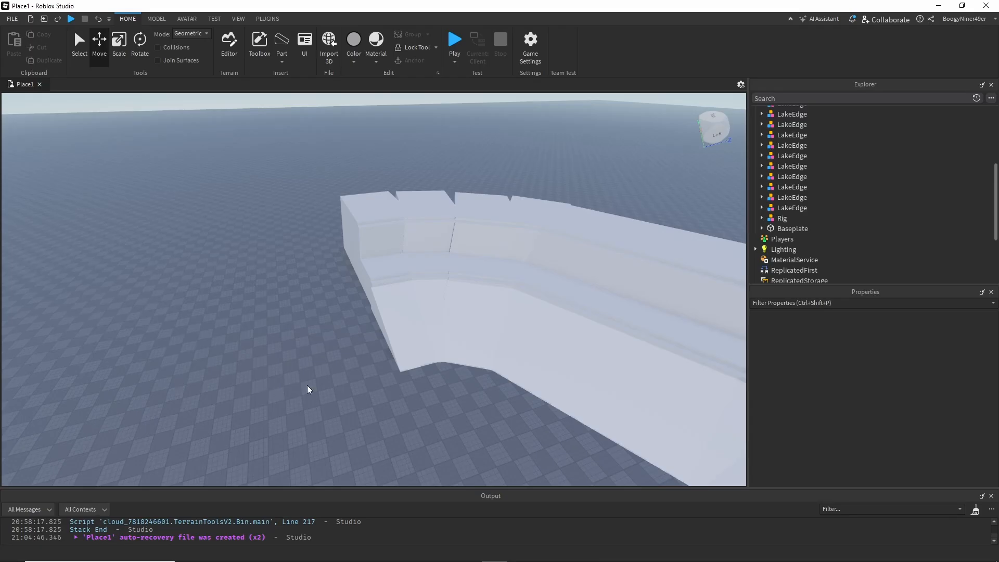
pyautogui.moveTo(339, 386); pyautogui.dragTo(334, 389, button='middle')
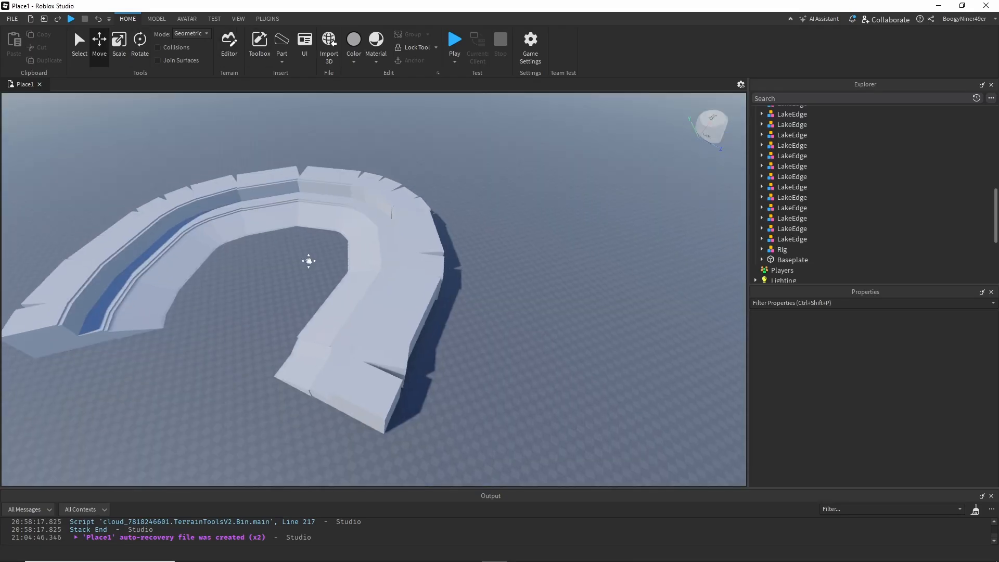
pyautogui.moveTo(308, 260); pyautogui.dragTo(419, 267, button='middle')
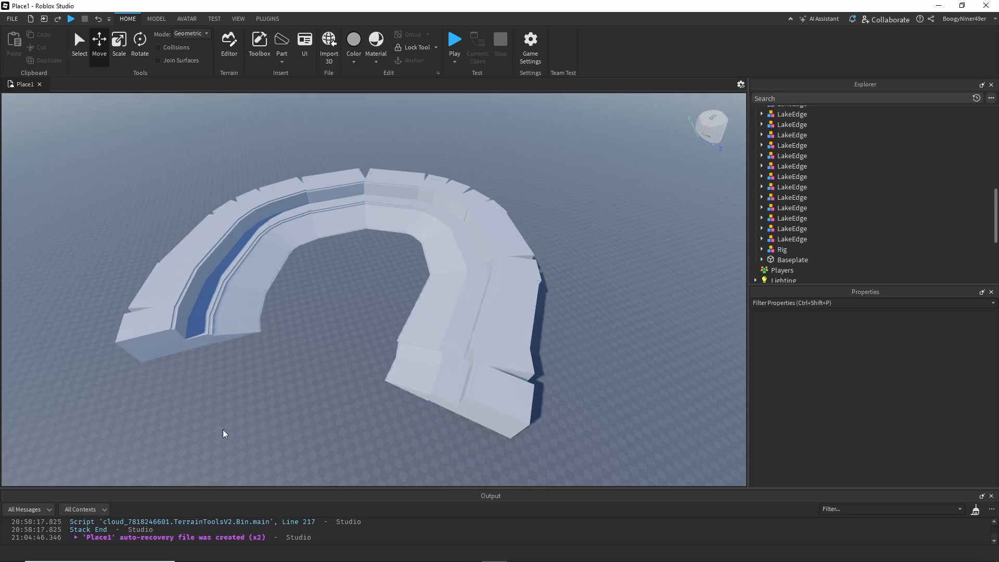
pyautogui.moveTo(313, 406); pyautogui.dragTo(313, 377, button='middle')
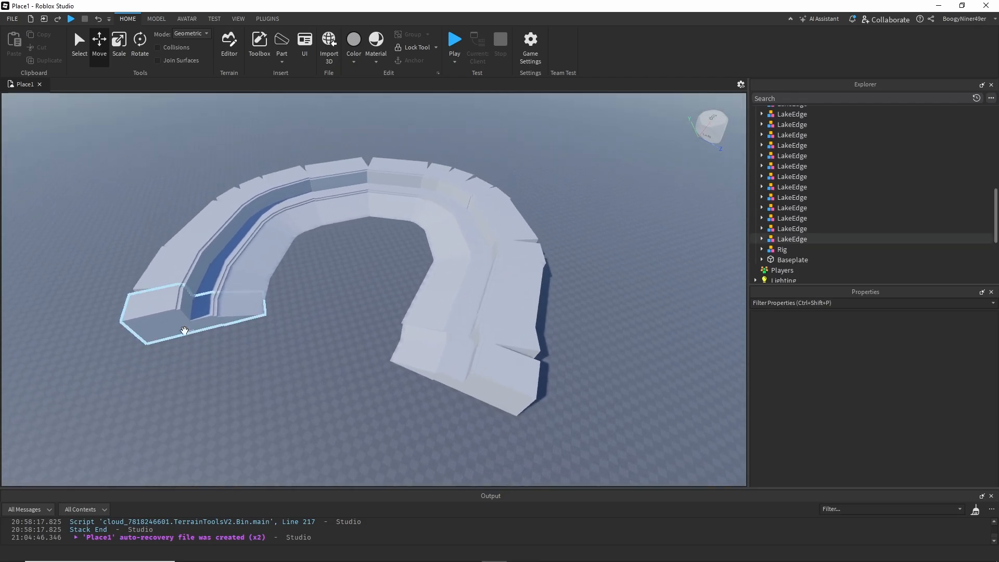
pyautogui.moveTo(300, 341); pyautogui.dragTo(301, 340, button='right')
pyautogui.moveTo(426, 349); pyautogui.dragTo(347, 300, button='middle')
pyautogui.moveTo(440, 305); pyautogui.dragTo(441, 304, button='right')
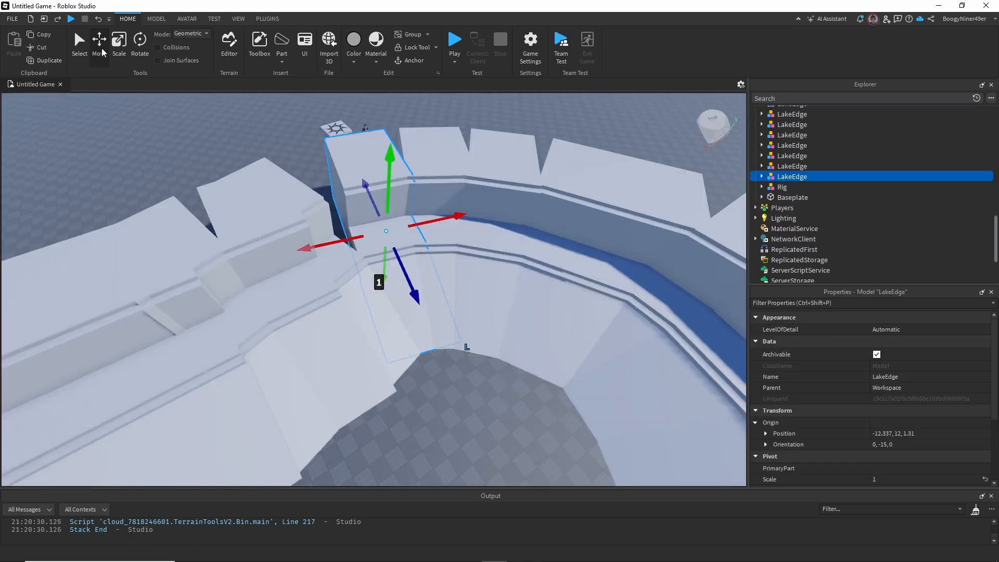
# - Duplicate the last LakeEdge model, slide the copy into the remaining gap at -1.712, 12, 4.157, and rotate it to 0° about Y
pyautogui.hotkey('ctrl', 'd')
pyautogui.moveTo(351, 237); pyautogui.dragTo(304, 264)
pyautogui.click(139, 46)
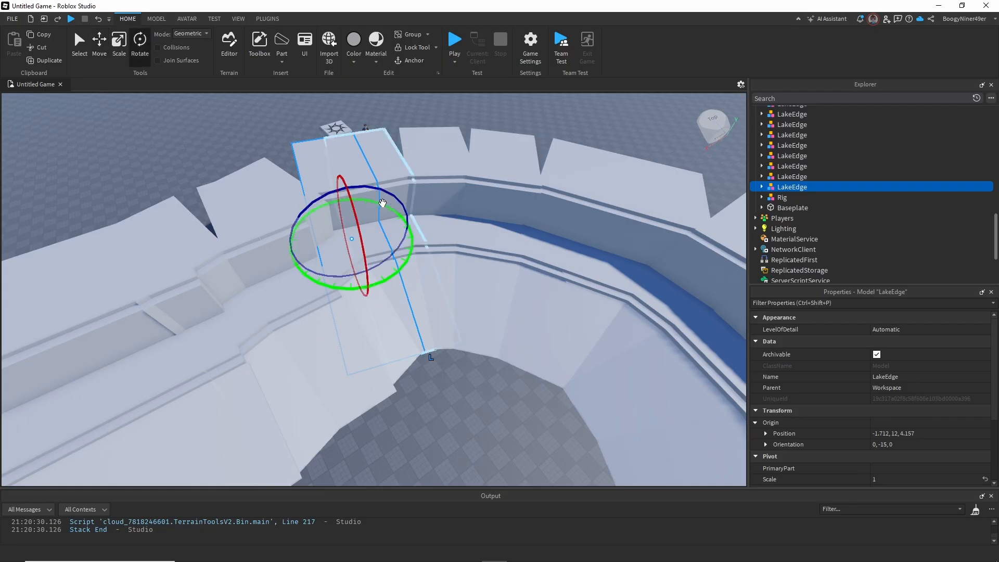
pyautogui.moveTo(408, 255)
pyautogui.mouseDown()
pyautogui.moveTo(403, 266)
pyautogui.moveTo(412, 261)
pyautogui.mouseUp()
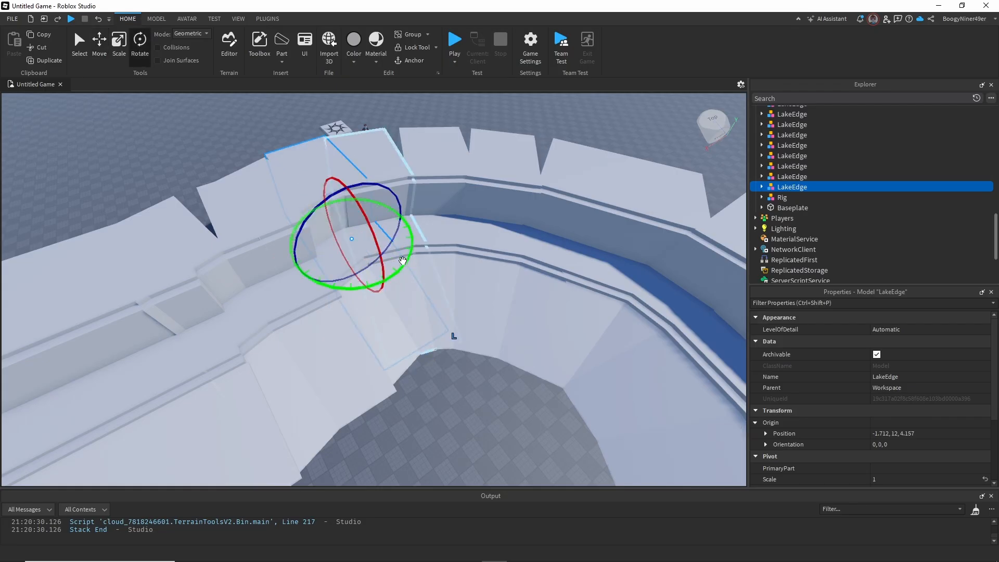
pyautogui.scroll(-2, 434, 358)
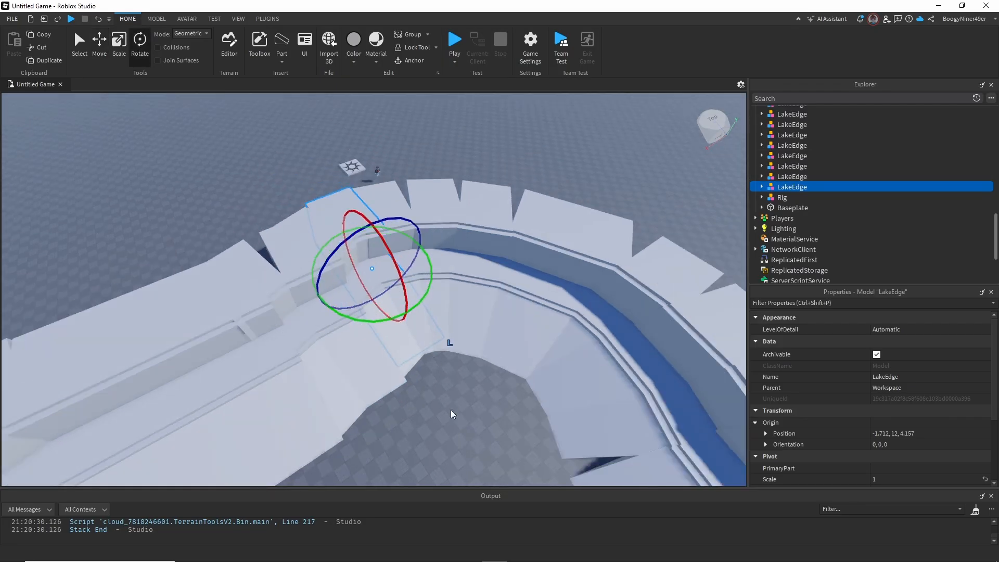
pyautogui.click(451, 414)
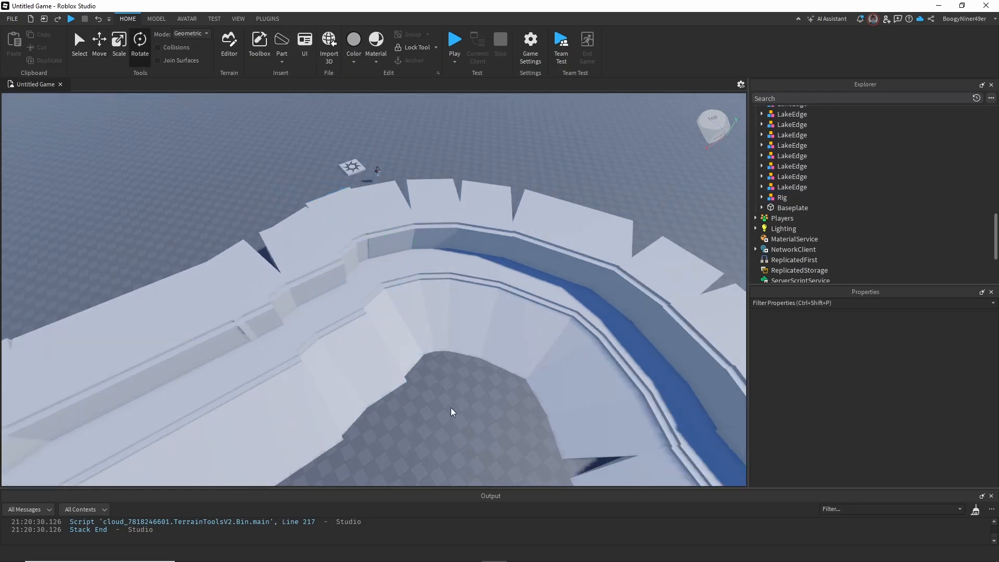
pyautogui.moveTo(444, 415); pyautogui.dragTo(393, 251, button='middle')
pyautogui.scroll(-3, 461, 385)
pyautogui.scroll(-5, 519, 257)
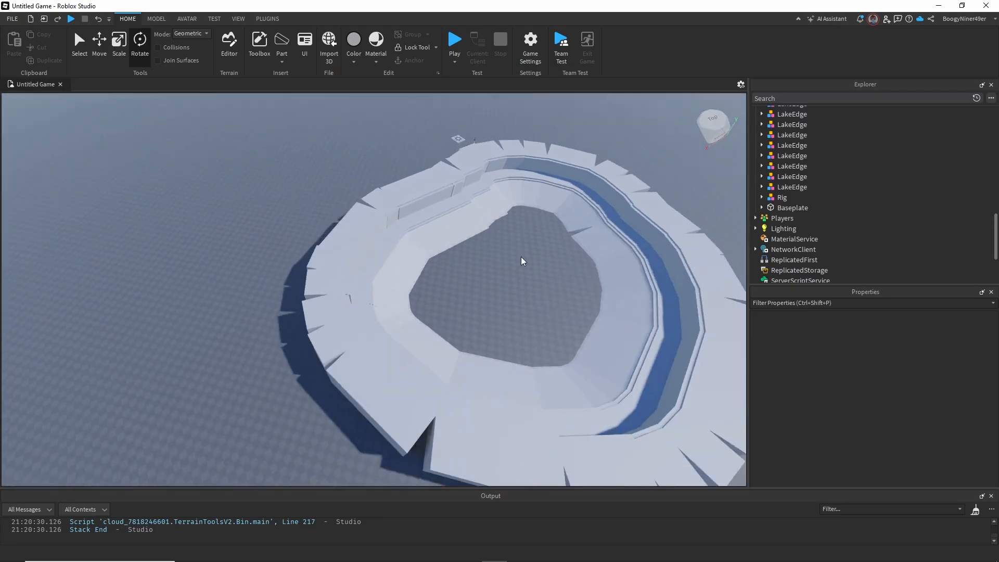
# - Open the Part to Terrain plugin, place its window clear of the lake ring, and browse its terrain materials
pyautogui.scroll(-2, 522, 260)
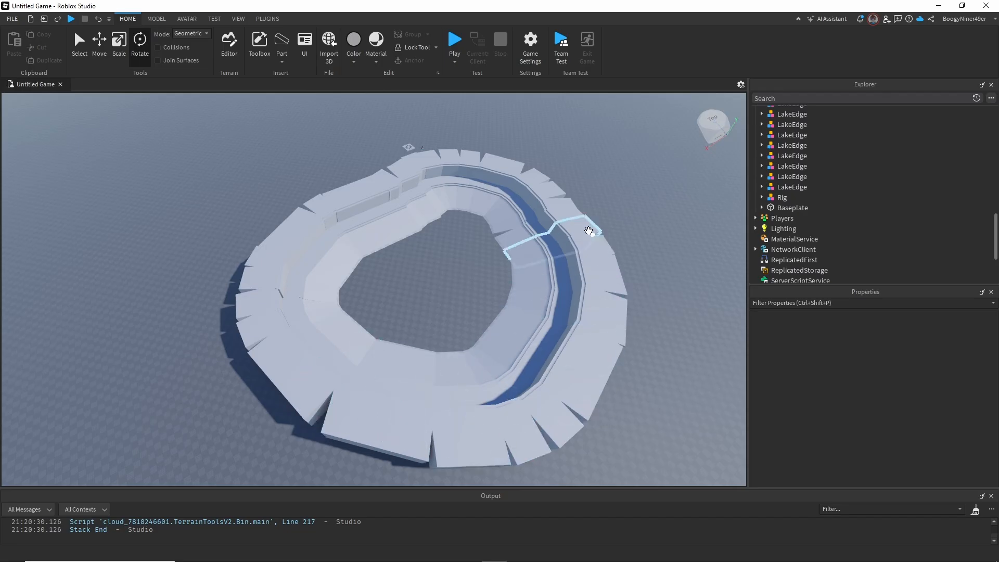
pyautogui.moveTo(445, 271)
pyautogui.mouseDown(button='middle')
pyautogui.moveTo(399, 263)
pyautogui.moveTo(413, 279)
pyautogui.moveTo(444, 265)
pyautogui.mouseUp(button='middle')
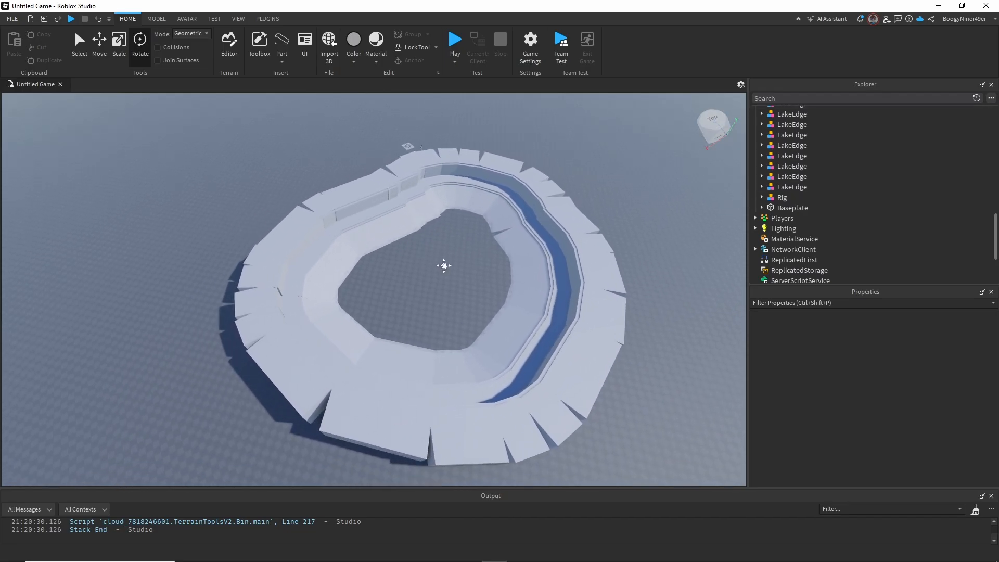
pyautogui.click(268, 19)
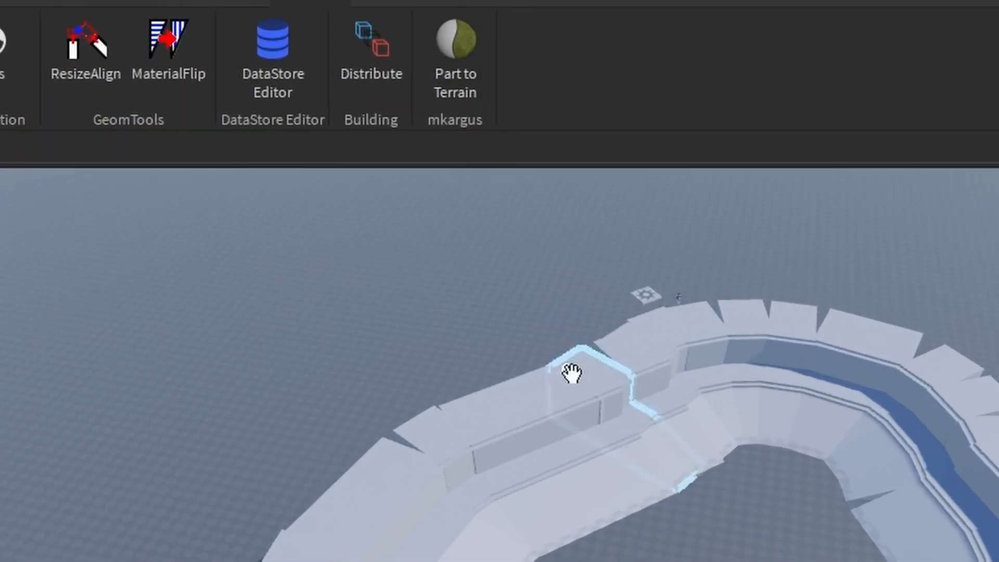
pyautogui.moveTo(674, 558); pyautogui.dragTo(703, 502, button='middle')
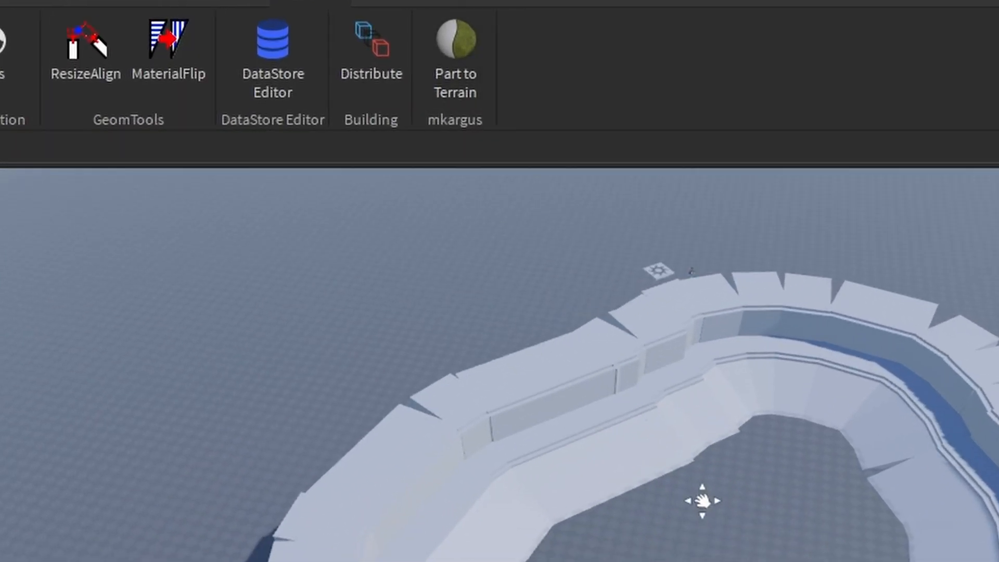
pyautogui.click(448, 42)
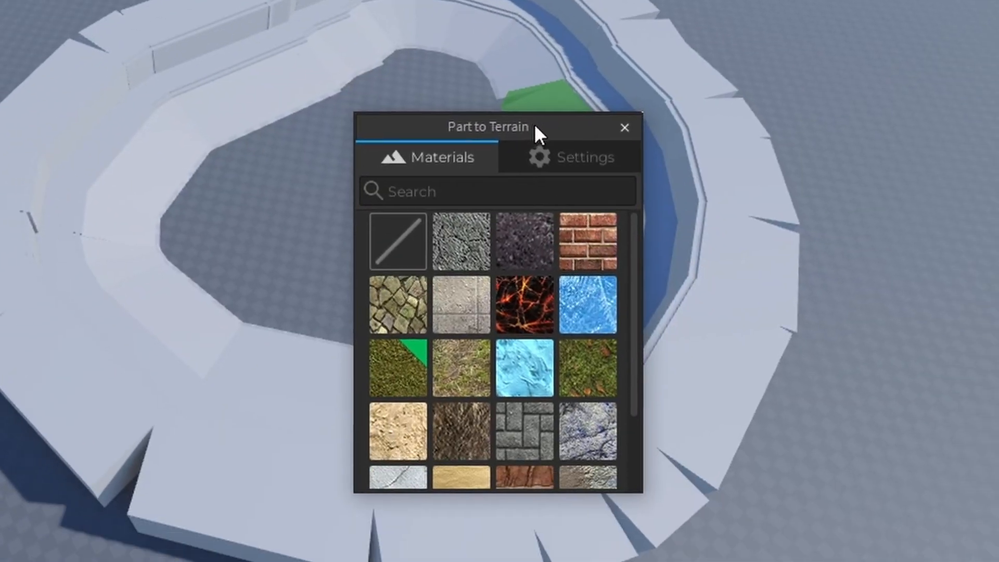
pyautogui.moveTo(535, 126); pyautogui.dragTo(143, 121)
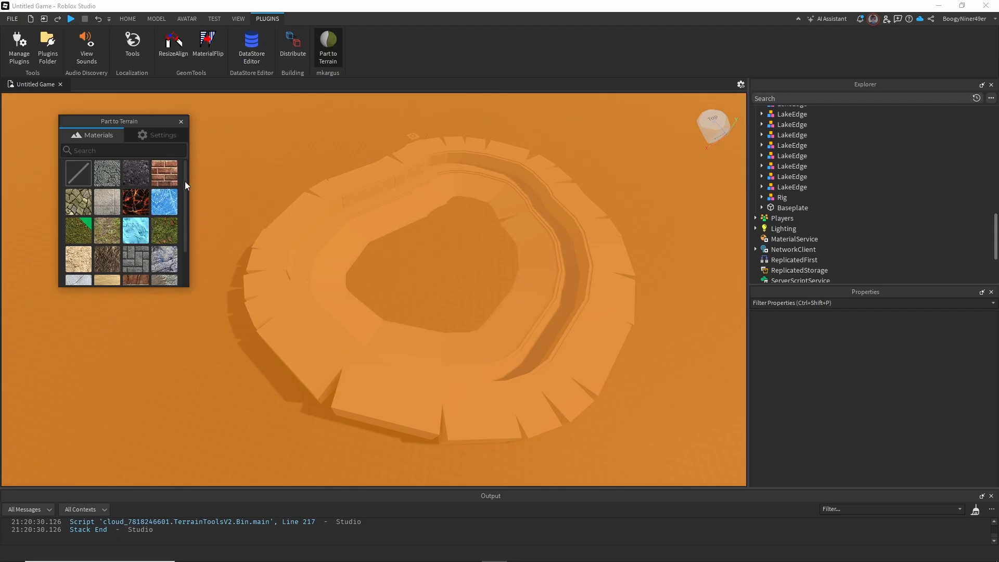
pyautogui.moveTo(187, 179); pyautogui.dragTo(189, 221)
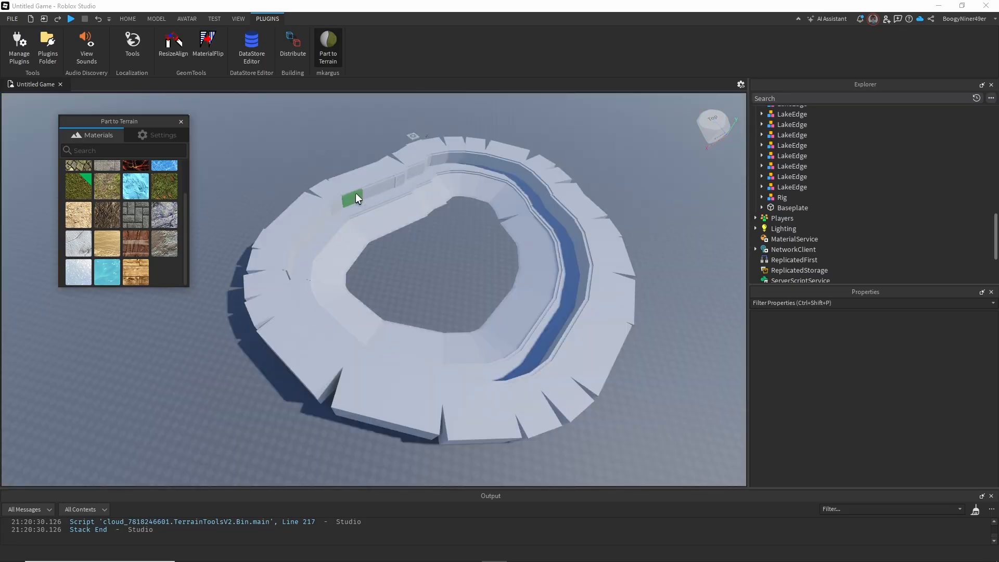
# - Convert the outer top blocks all around the LakeEdge ring to grass terrain with Part to Terrain
pyautogui.click(352, 184)
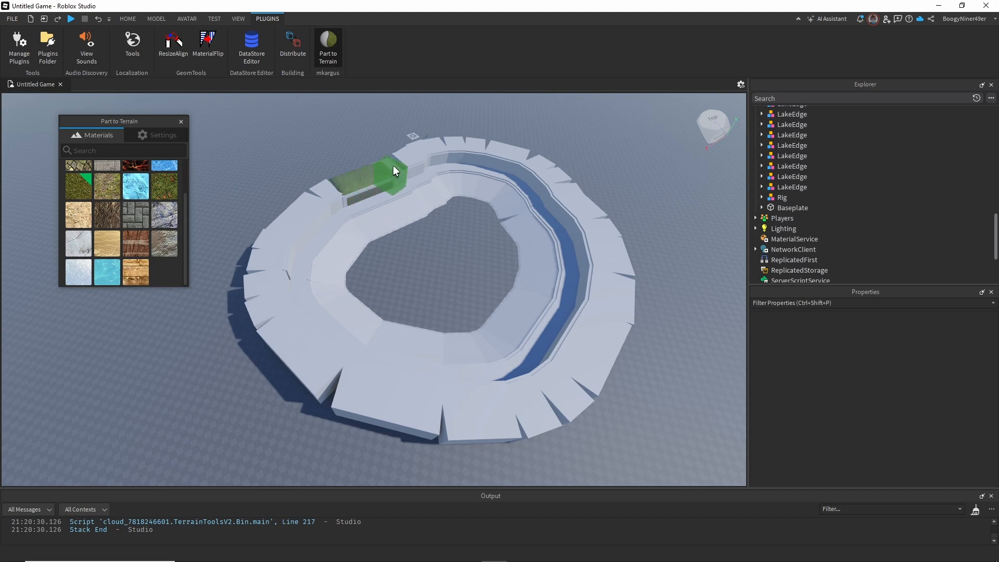
pyautogui.scroll(5, 395, 173)
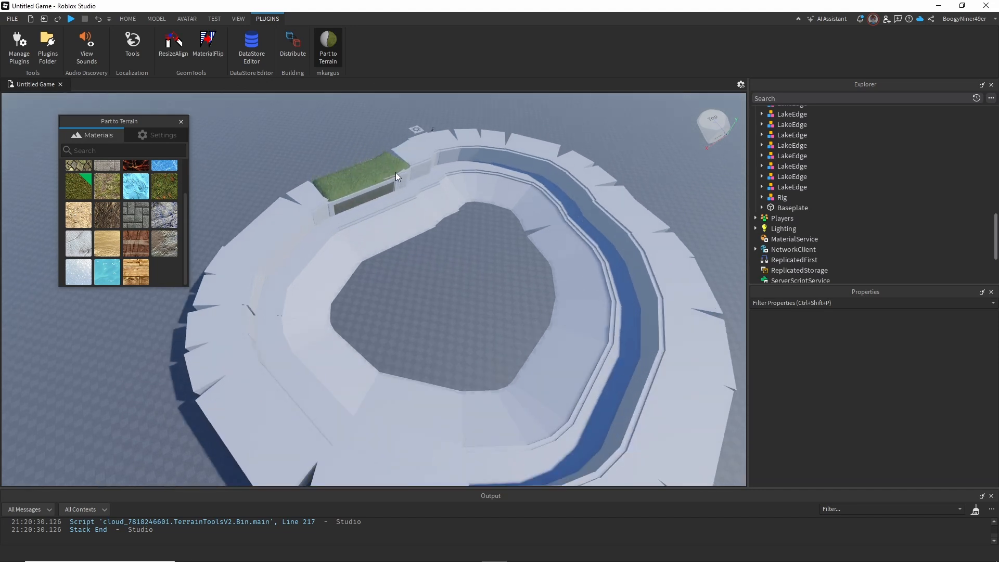
pyautogui.scroll(8, 395, 173)
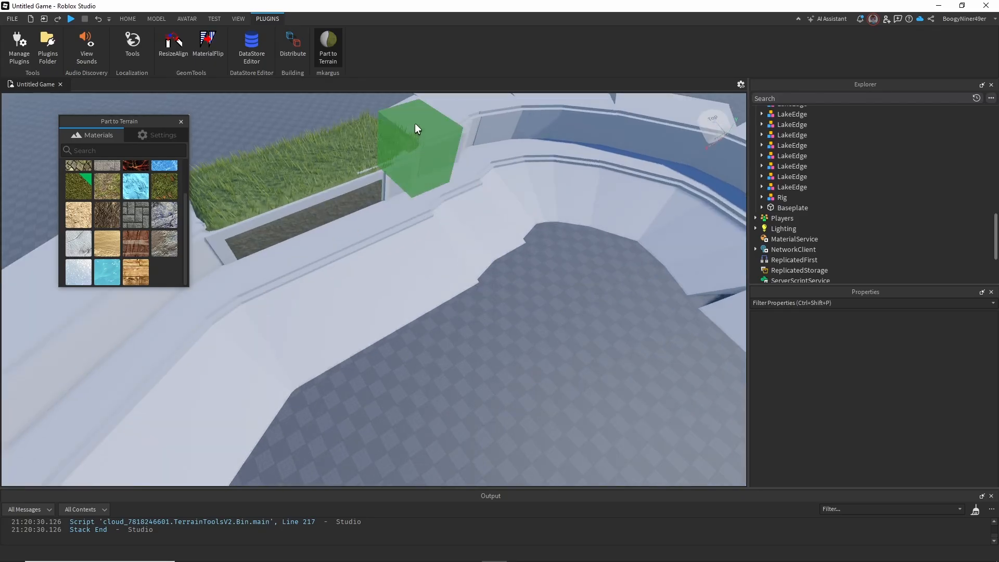
pyautogui.click(414, 122)
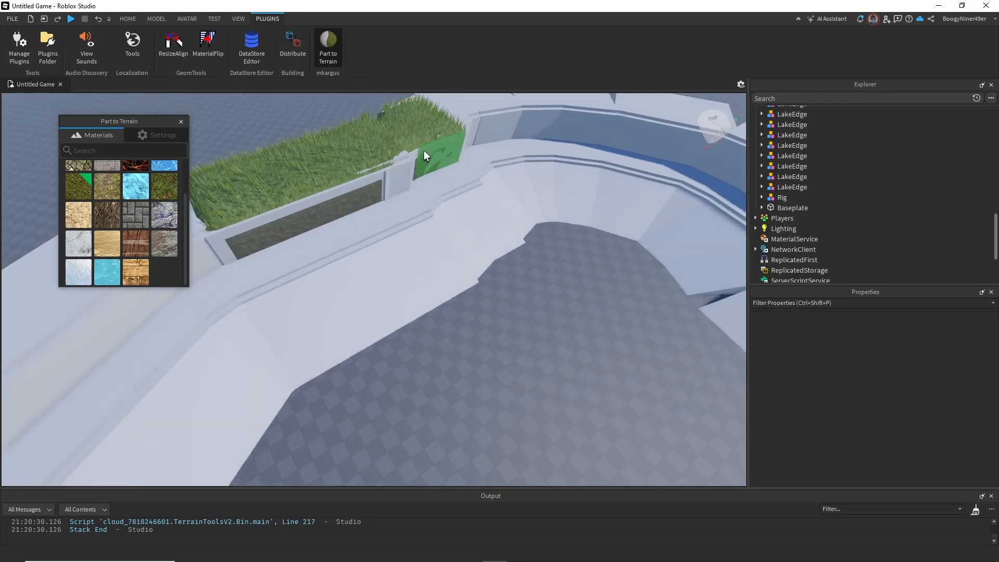
pyautogui.scroll(-6, 405, 130)
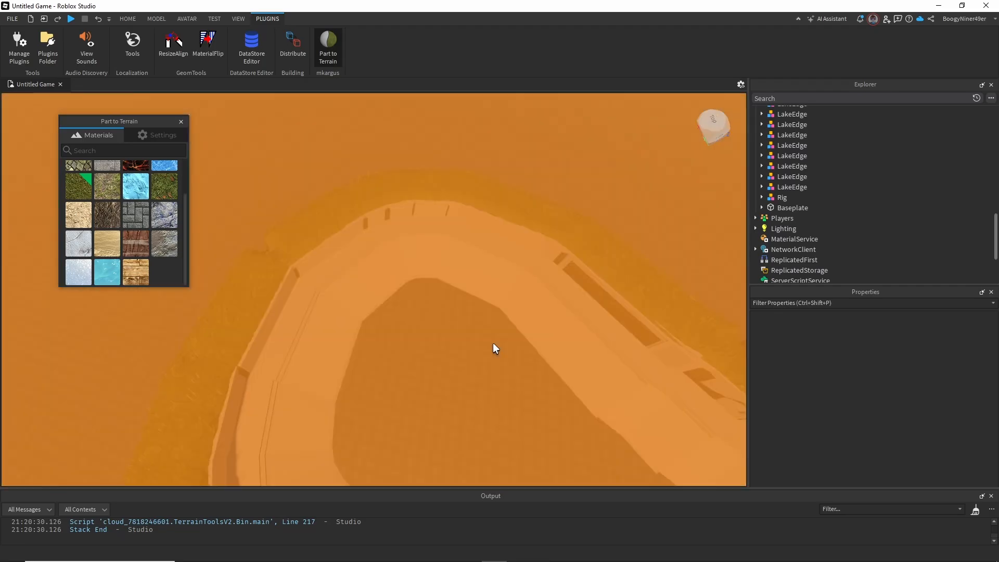
# - Look through the Part to Terrain materials for one to use on the inner parts of the lake ring
pyautogui.scroll(-4, 492, 343)
pyautogui.moveTo(493, 342); pyautogui.dragTo(389, 144, button='middle')
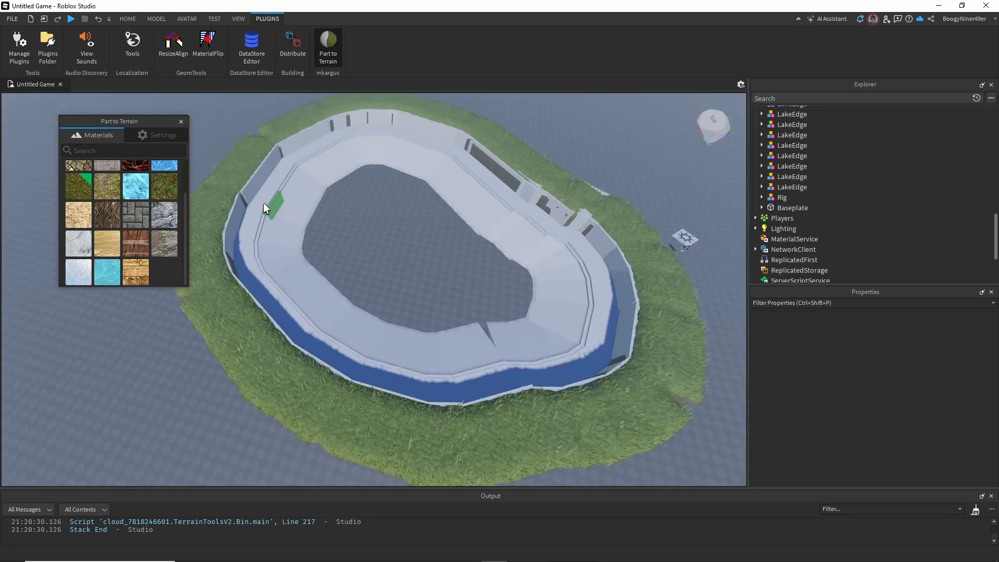
pyautogui.scroll(4, 263, 208)
pyautogui.scroll(3, 261, 213)
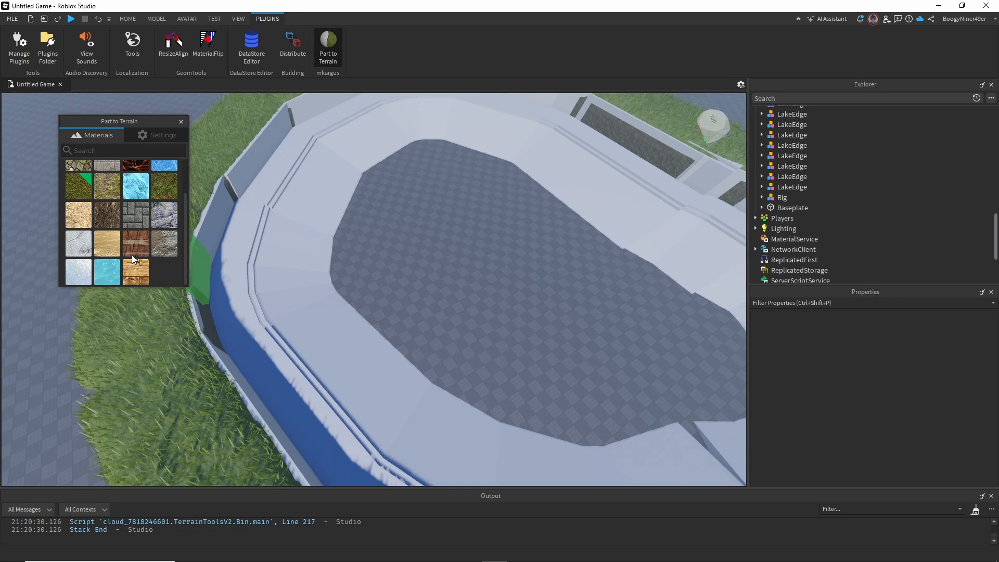
pyautogui.scroll(3, 141, 251)
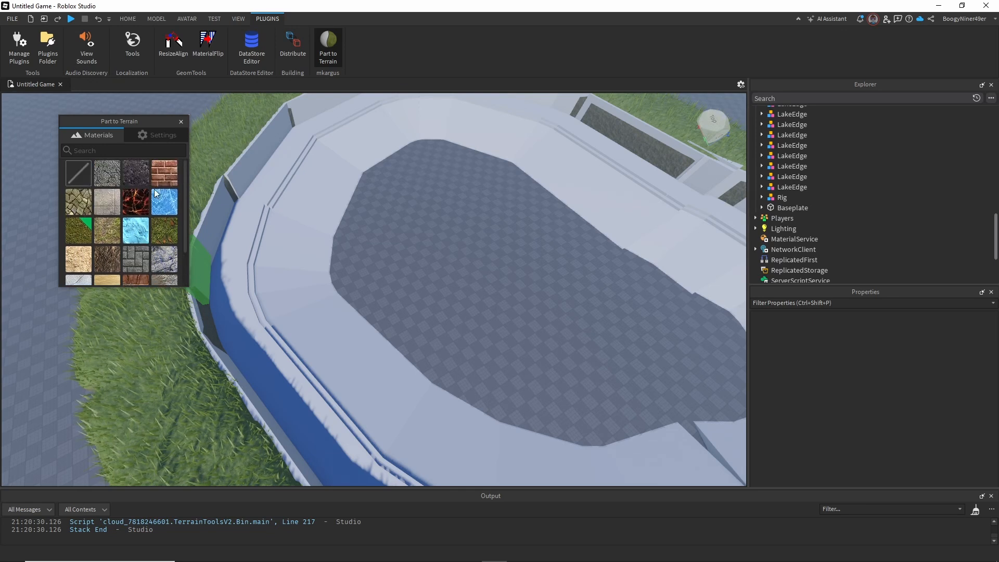
# - Convert the first upright wall parts along the lake's inner bank into Rock terrain
pyautogui.scroll(-2, 156, 213)
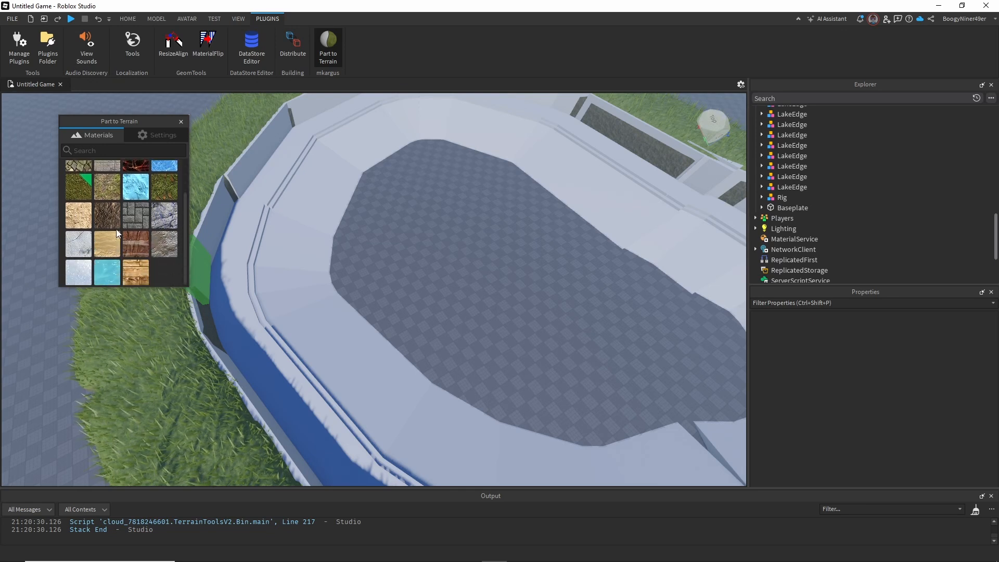
pyautogui.click(164, 217)
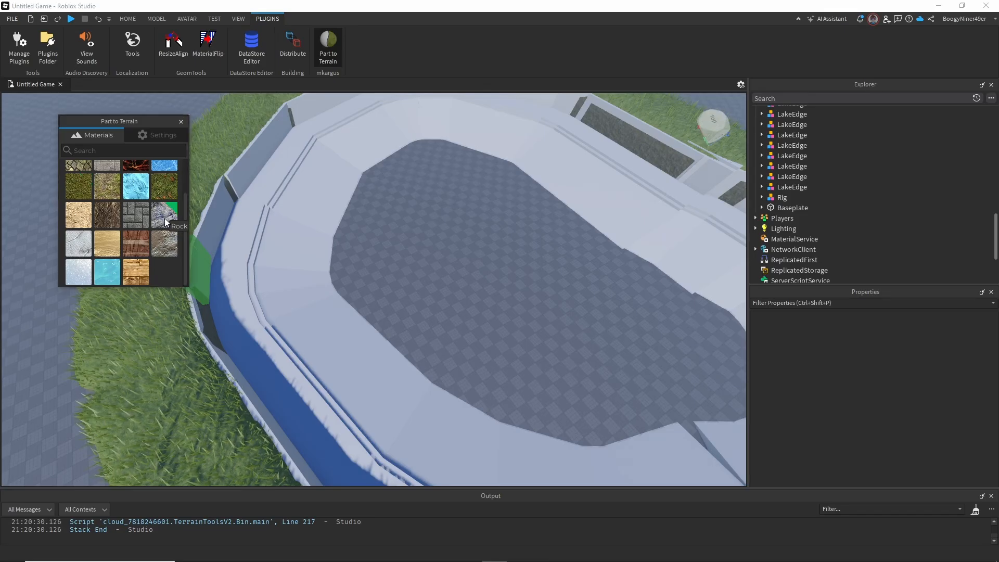
pyautogui.click(219, 225)
pyautogui.click(226, 195)
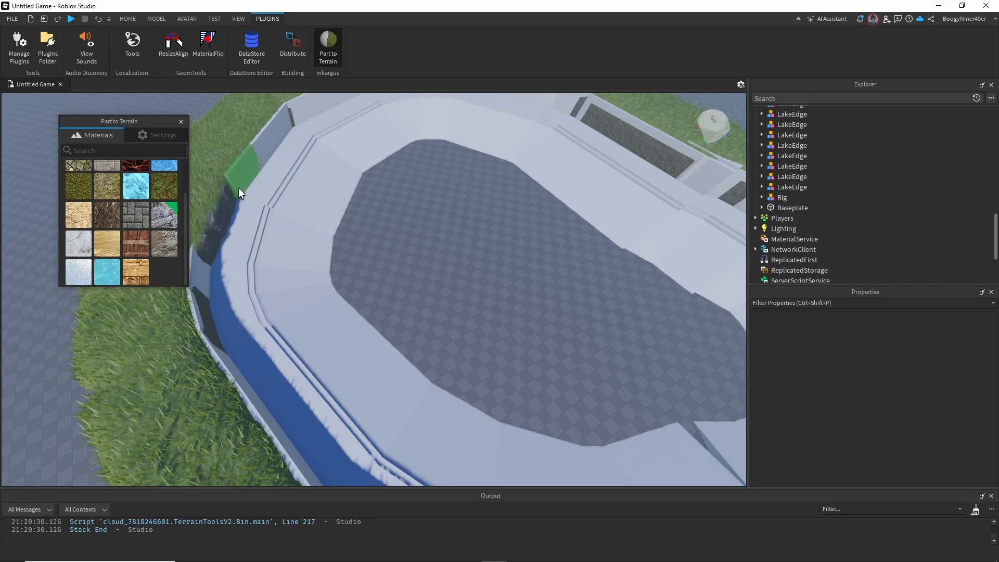
pyautogui.click(240, 180)
pyautogui.click(267, 146)
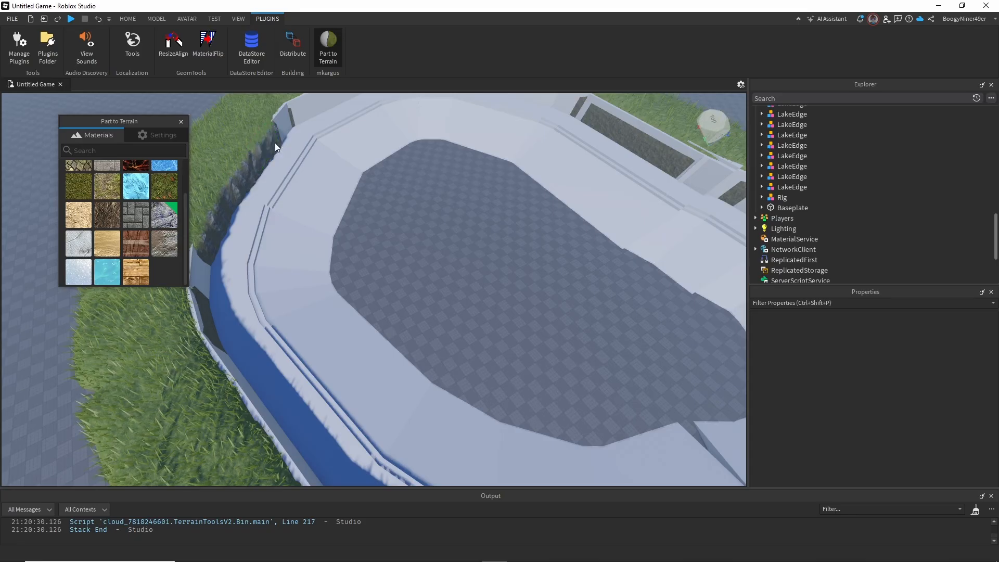
# - Convert the remaining upright wall parts around the lake's bend and adjoining side into Rock terrain
pyautogui.moveTo(295, 157); pyautogui.dragTo(278, 263, button='middle')
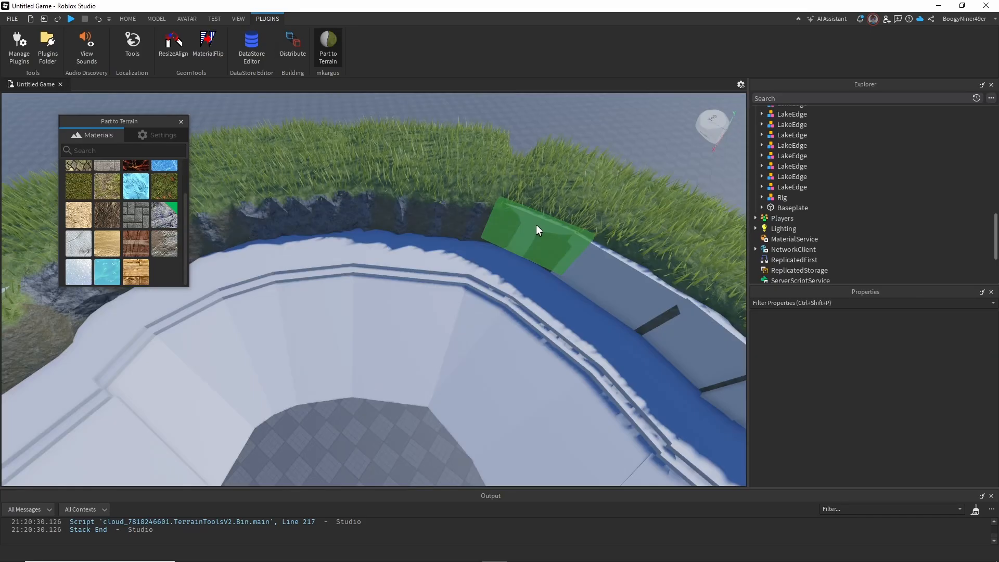
pyautogui.click(536, 224)
pyautogui.click(530, 223)
pyautogui.click(594, 264)
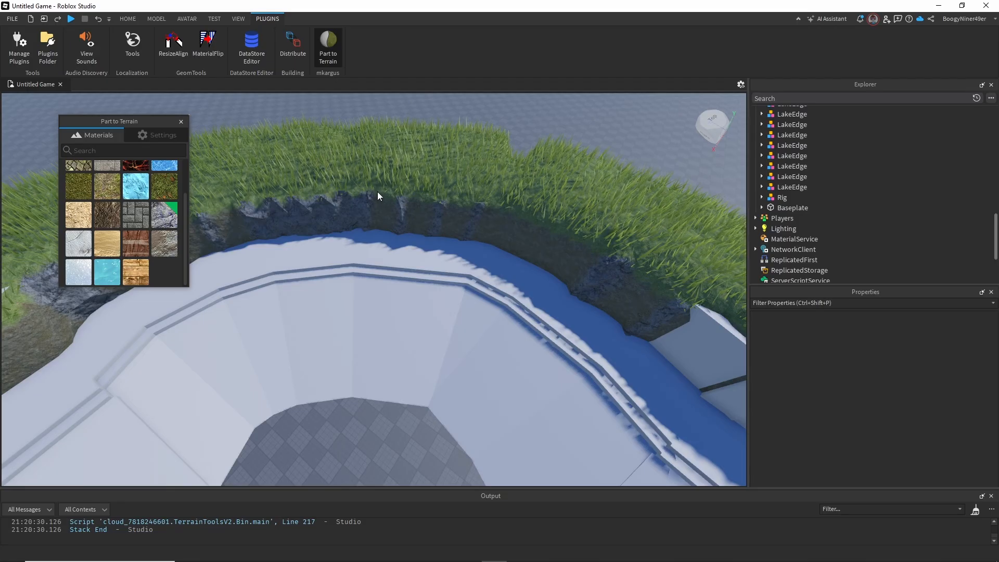
pyautogui.scroll(5, 636, 330)
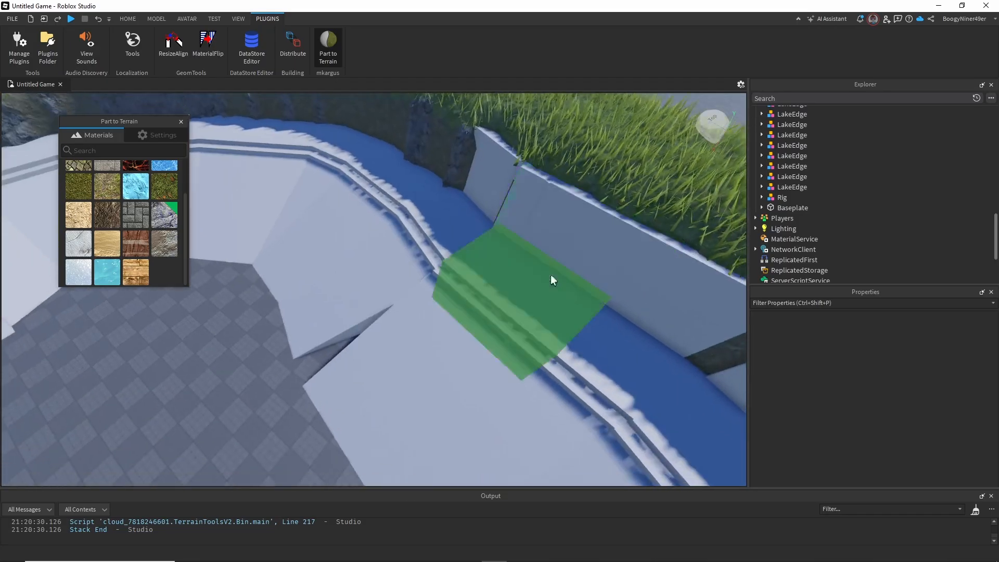
pyautogui.click(492, 192)
pyautogui.click(553, 231)
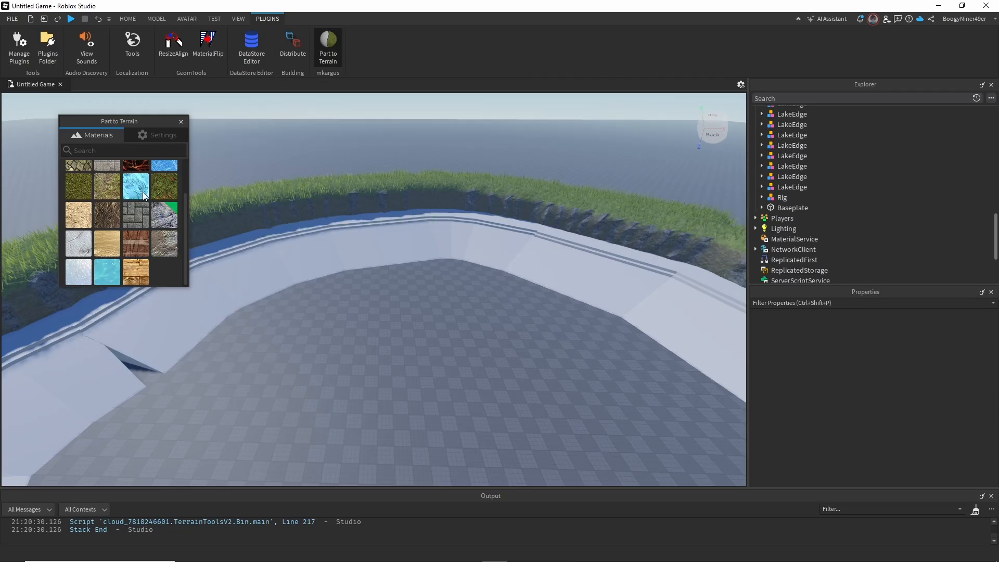
# - Convert the ring of ledge parts at the foot of the rock wall into Ground terrain
pyautogui.click(106, 185)
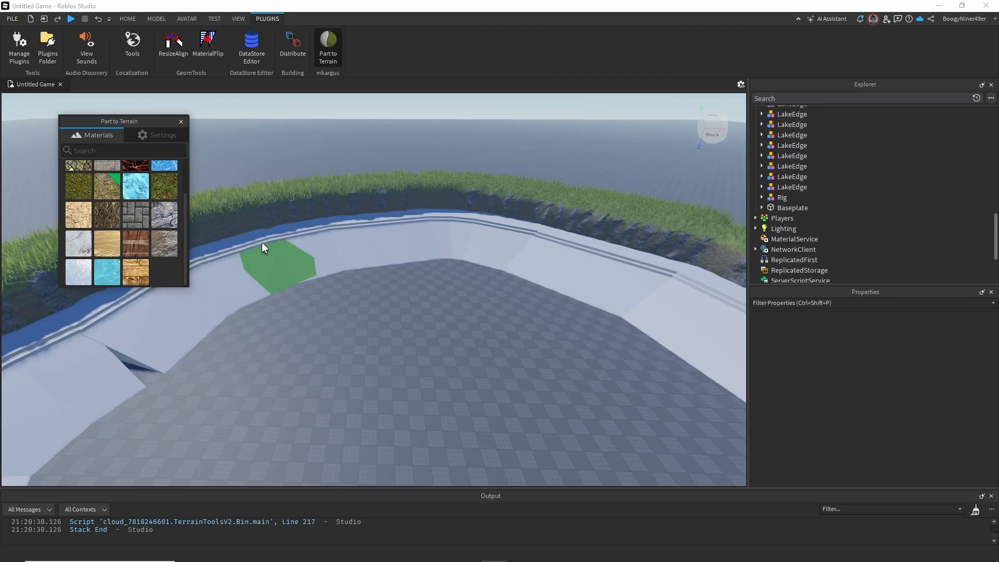
pyautogui.moveTo(279, 280); pyautogui.dragTo(324, 375, button='middle')
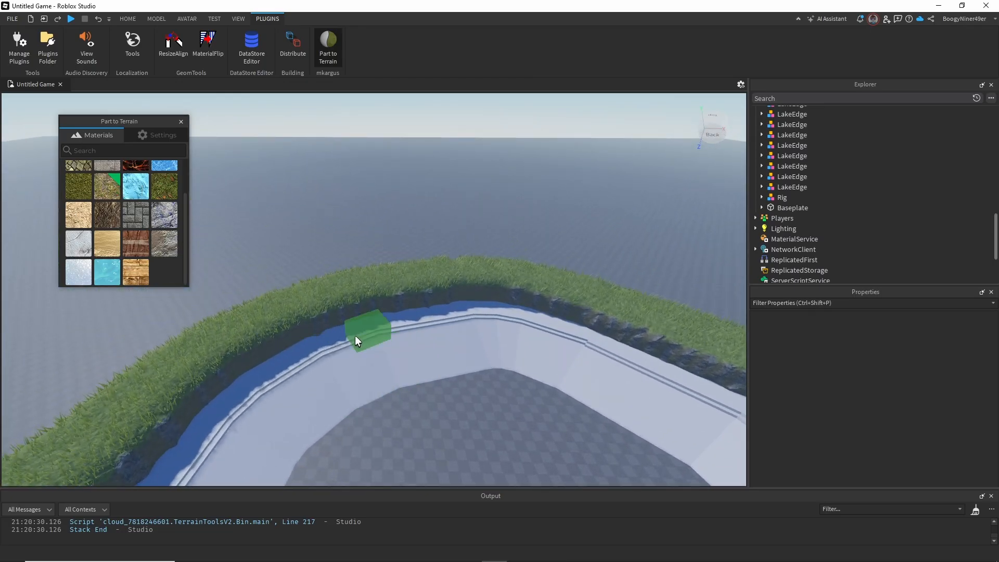
pyautogui.scroll(6, 340, 334)
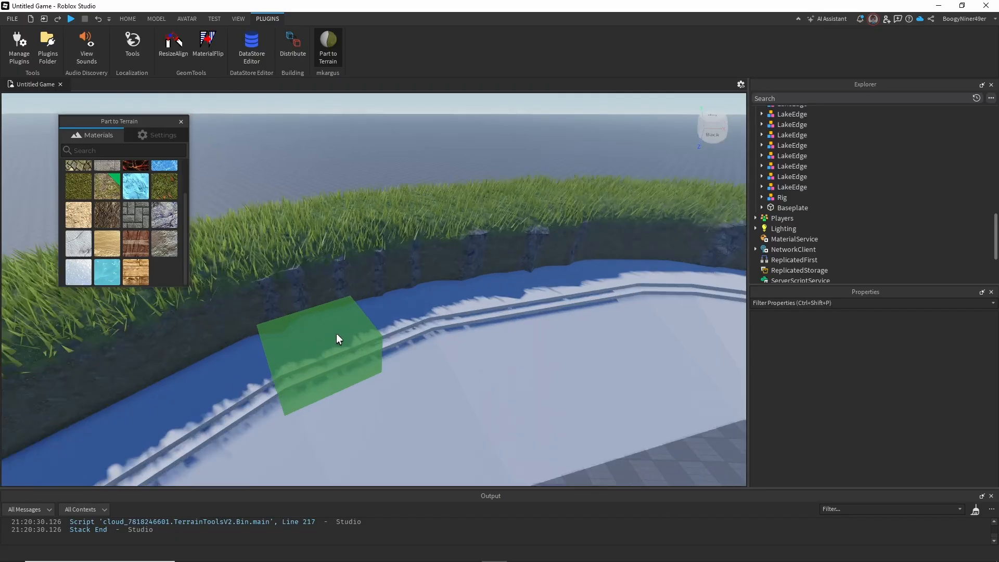
pyautogui.click(334, 334)
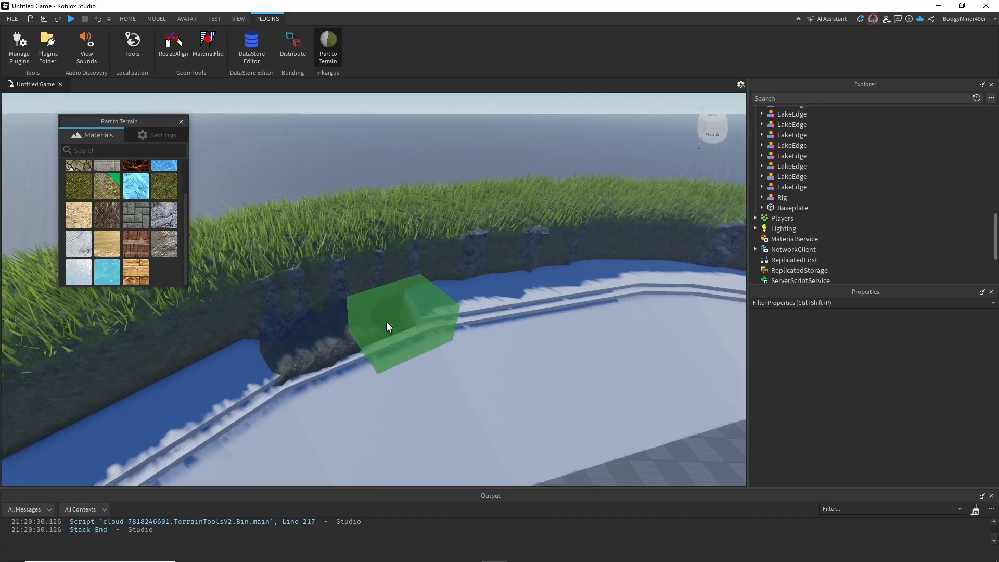
pyautogui.click(386, 320)
pyautogui.scroll(-5, 439, 319)
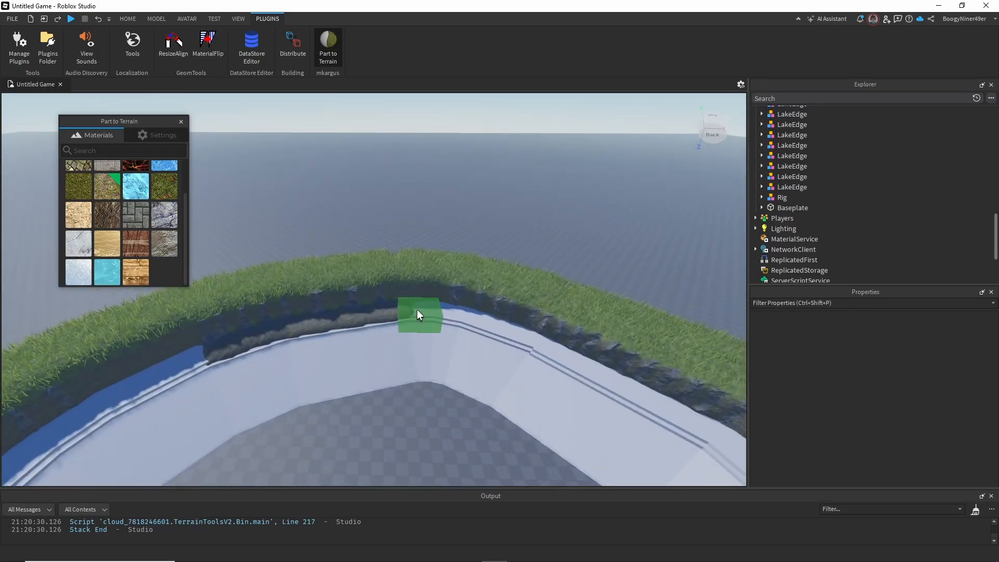
pyautogui.click(420, 308)
pyautogui.click(466, 311)
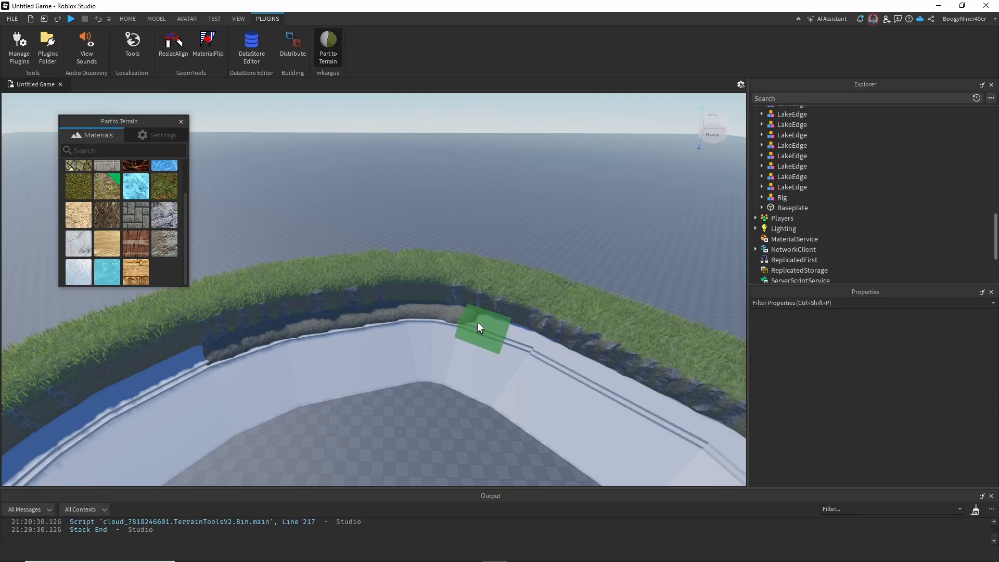
pyautogui.click(483, 324)
pyautogui.click(513, 331)
pyautogui.click(544, 352)
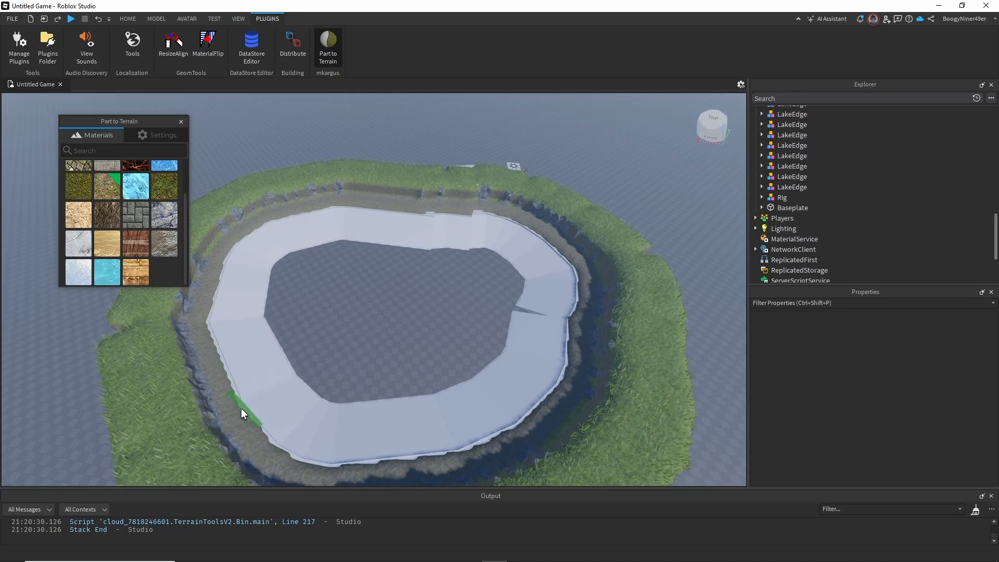
# - Convert the narrow edge parts between the ground ledge and the inner slope into Rock terrain
pyautogui.scroll(3, 134, 250)
pyautogui.click(162, 263)
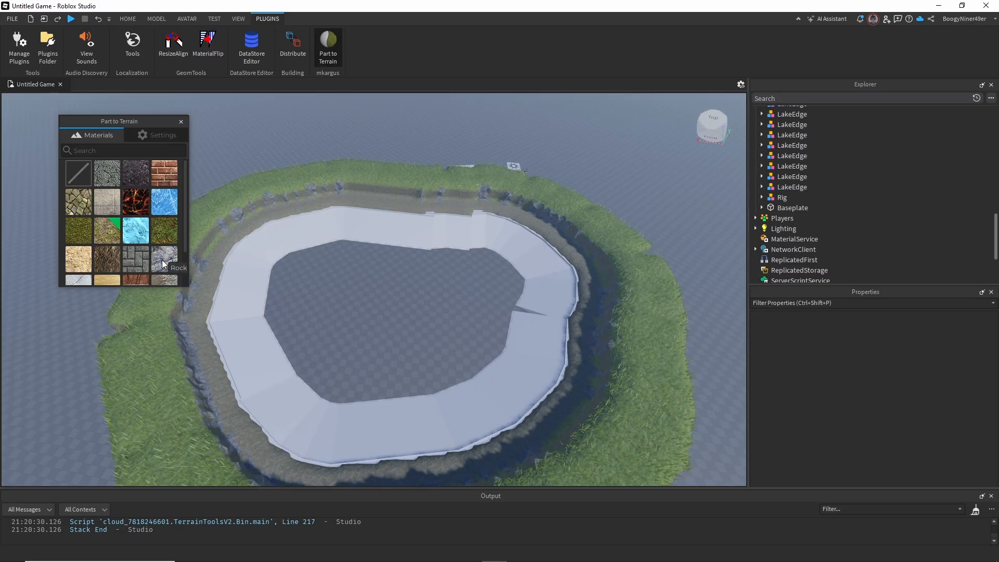
pyautogui.scroll(5, 208, 355)
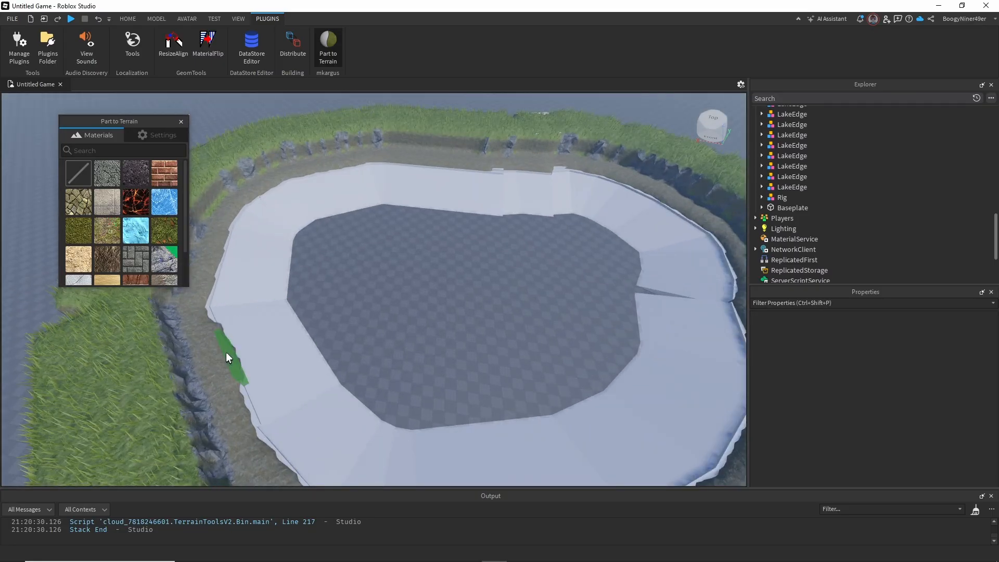
pyautogui.click(212, 318)
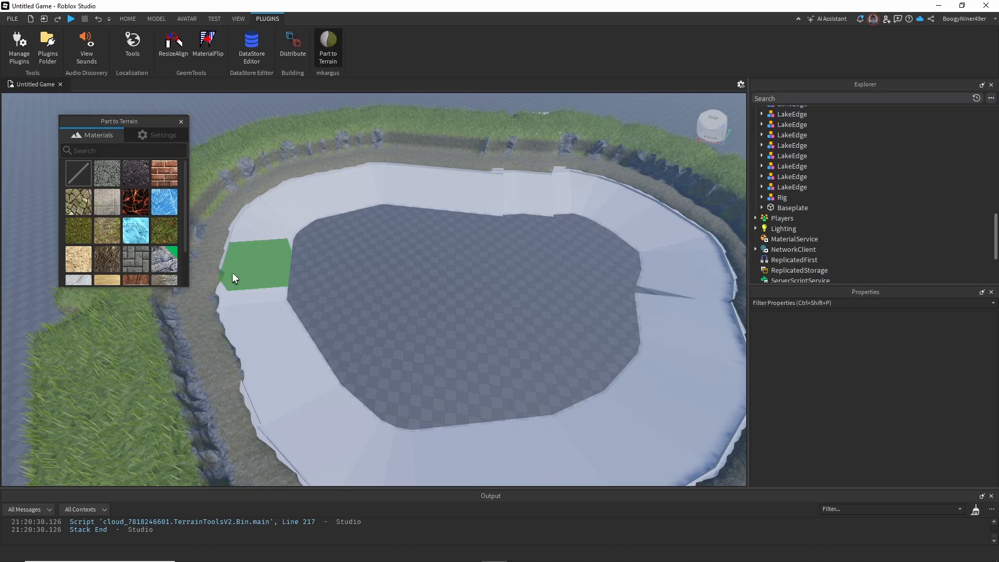
pyautogui.scroll(4, 245, 263)
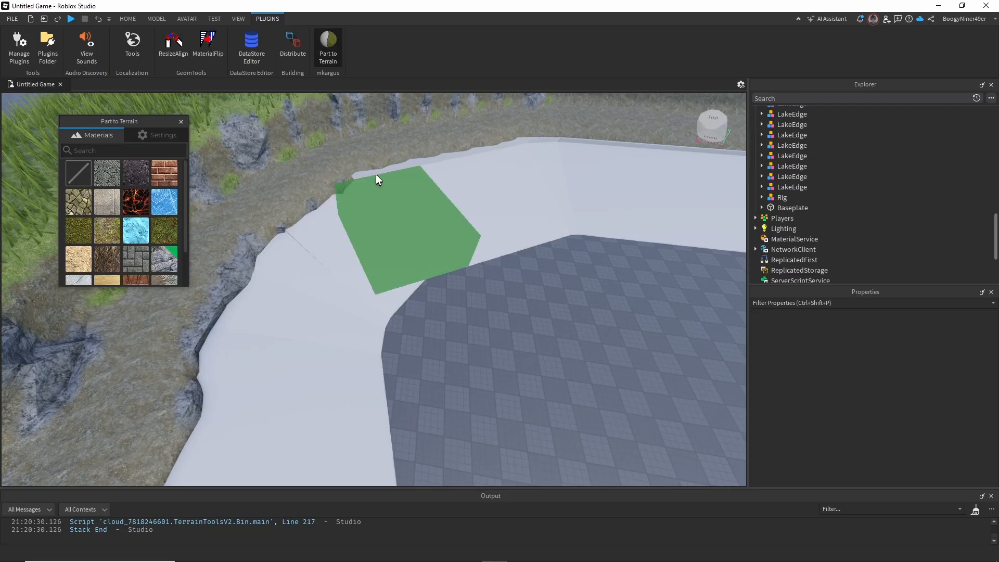
pyautogui.click(373, 170)
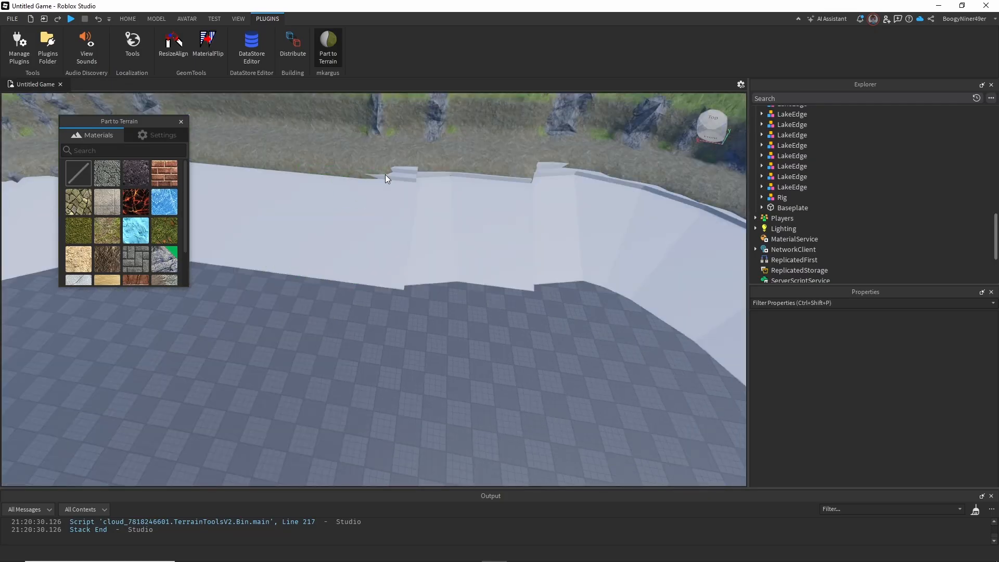
pyautogui.click(392, 173)
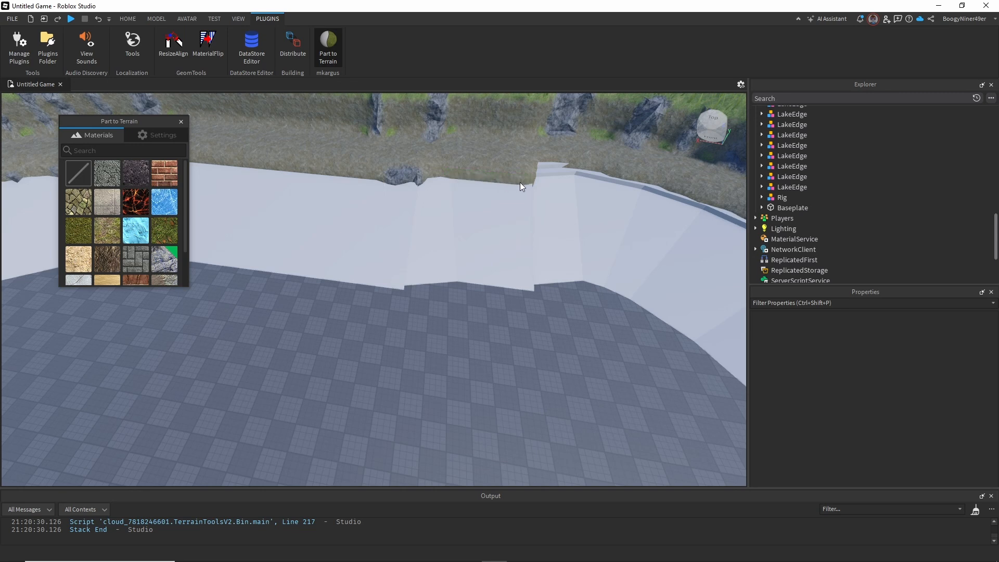
pyautogui.click(556, 169)
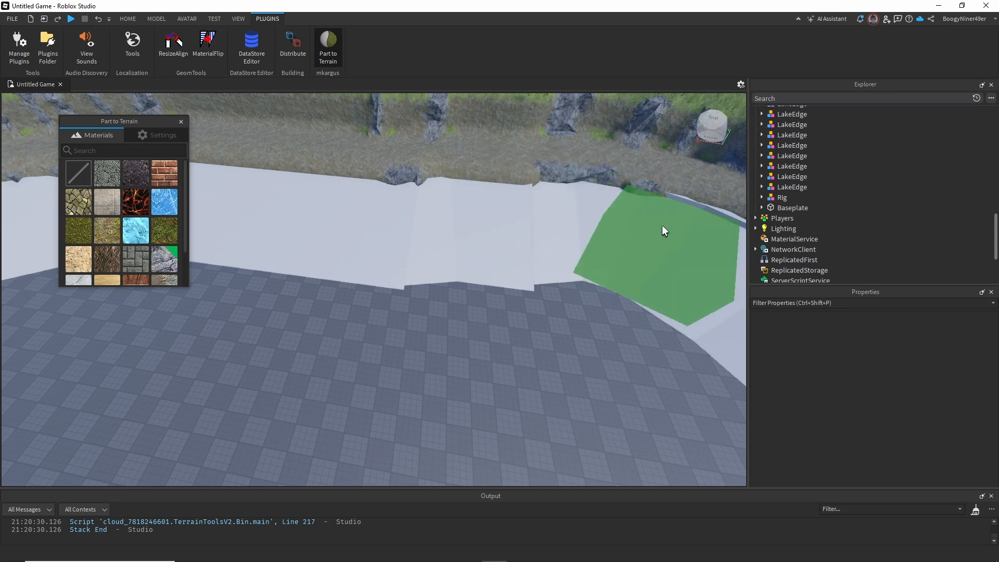
pyautogui.moveTo(662, 224); pyautogui.dragTo(437, 209, button='right')
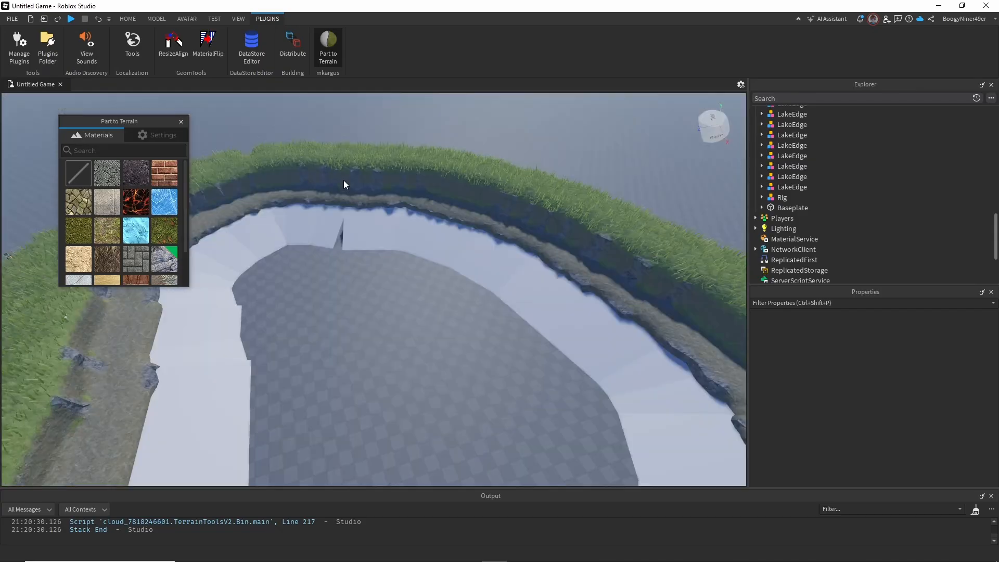
pyautogui.scroll(-3, 343, 185)
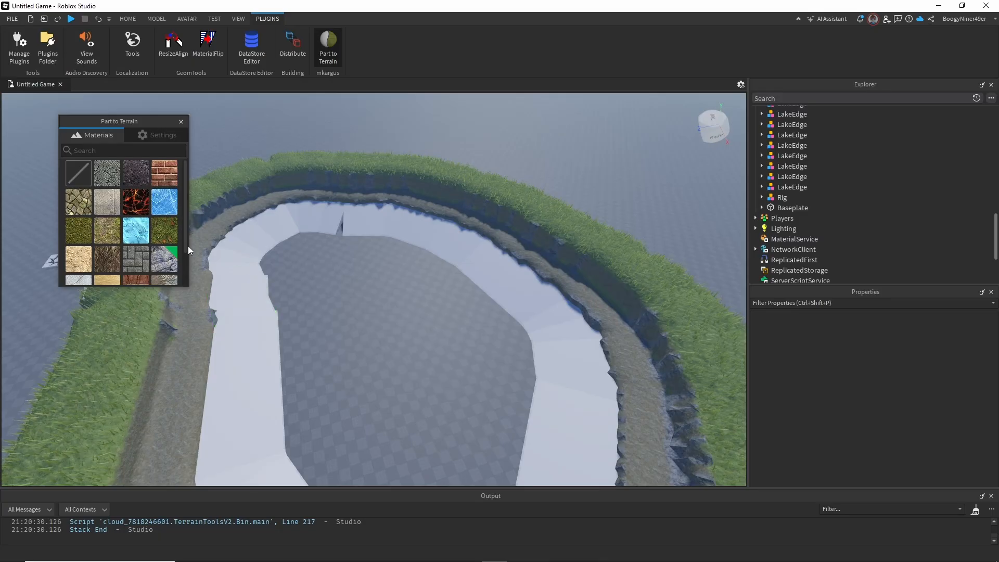
# - Convert the wide sloping parts around the inner lake bed into Sand terrain
pyautogui.moveTo(186, 235); pyautogui.dragTo(183, 273)
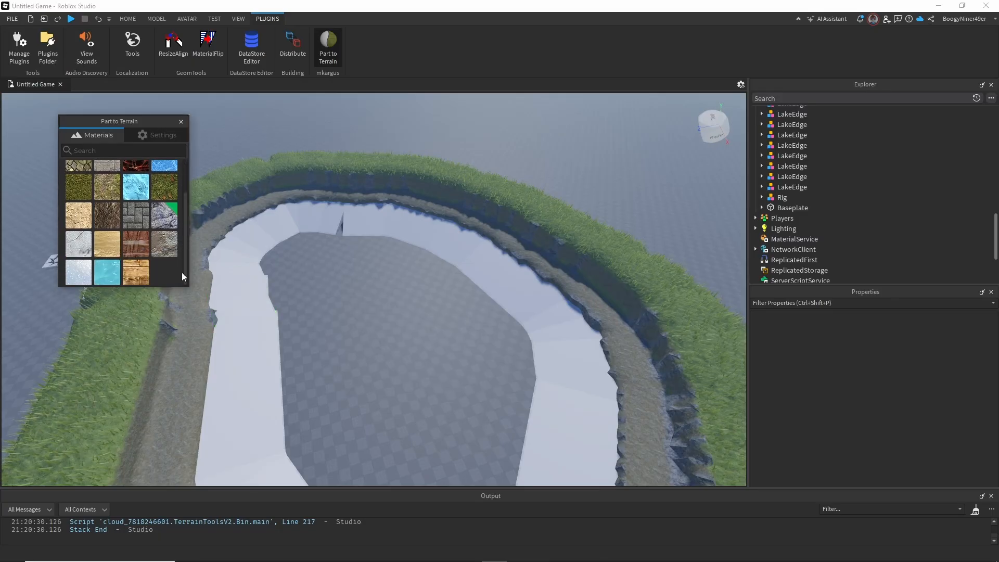
pyautogui.click(100, 243)
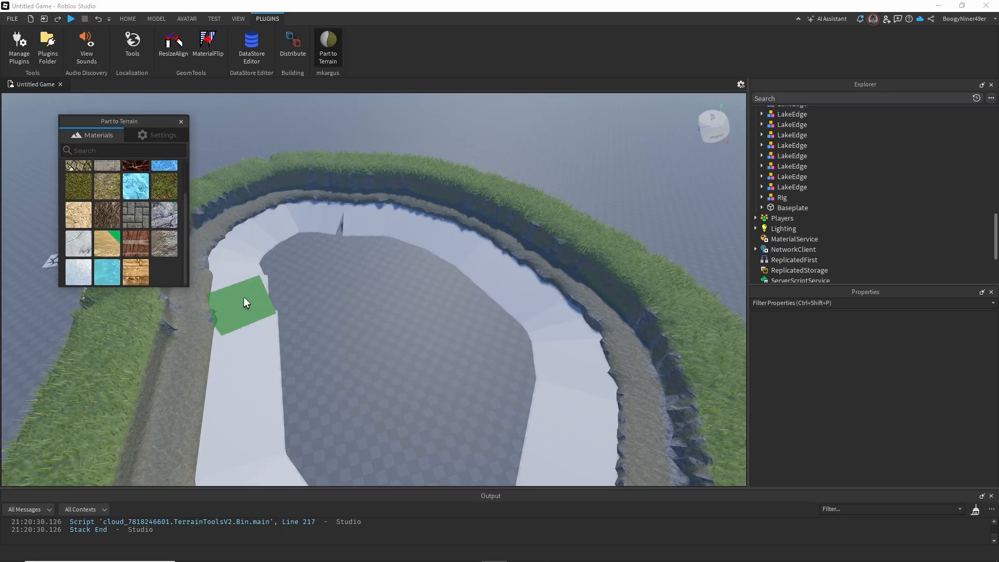
pyautogui.click(242, 295)
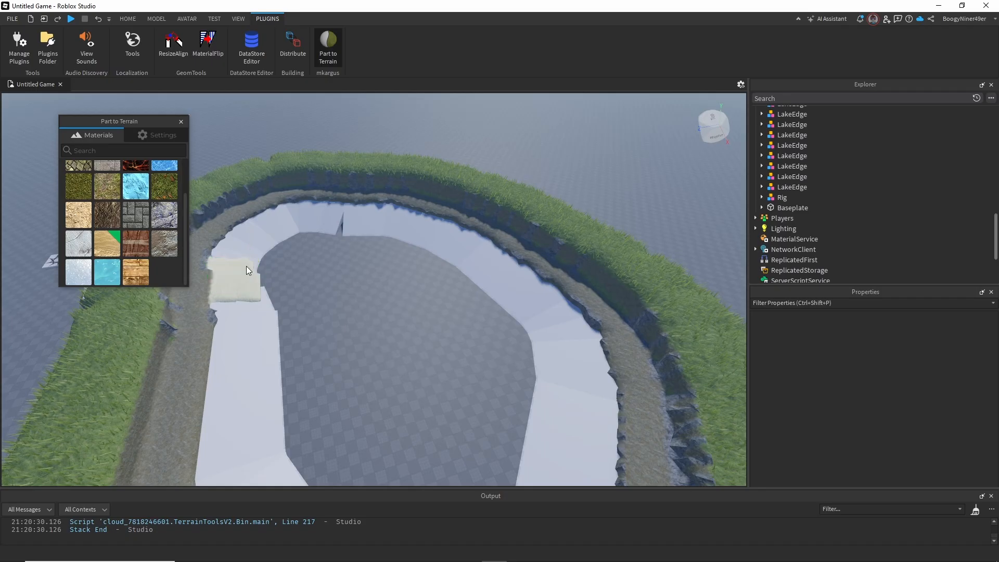
pyautogui.click(244, 255)
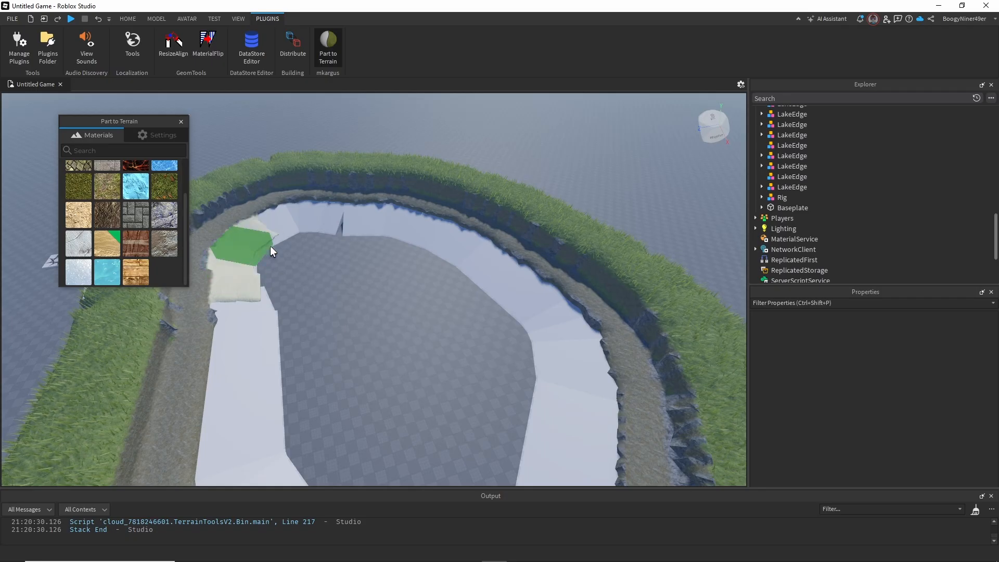
pyautogui.click(283, 234)
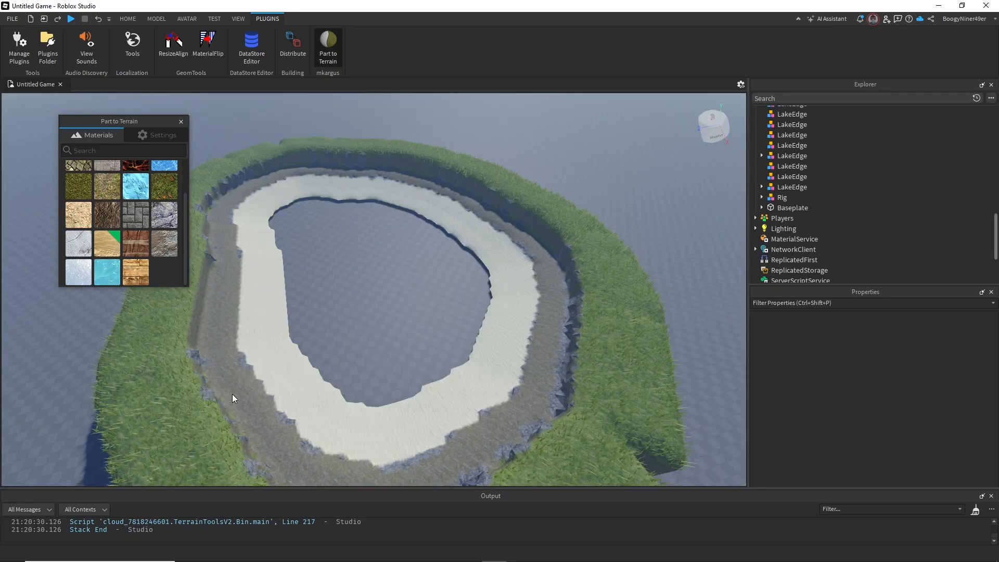
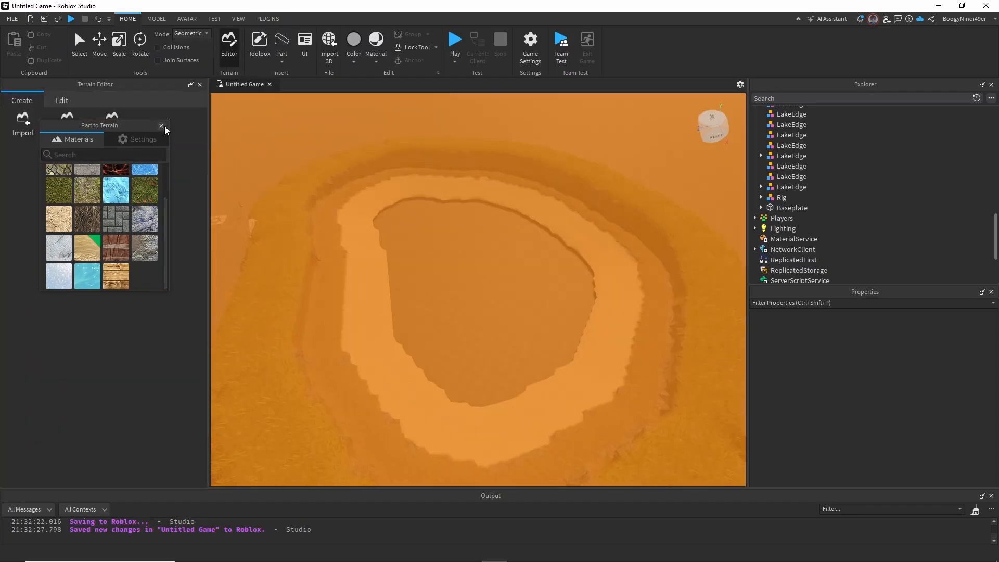
# - Place the terrain selection region over the lake's open floor, sized about 119 × 4.3 × 93 studs
pyautogui.click(162, 125)
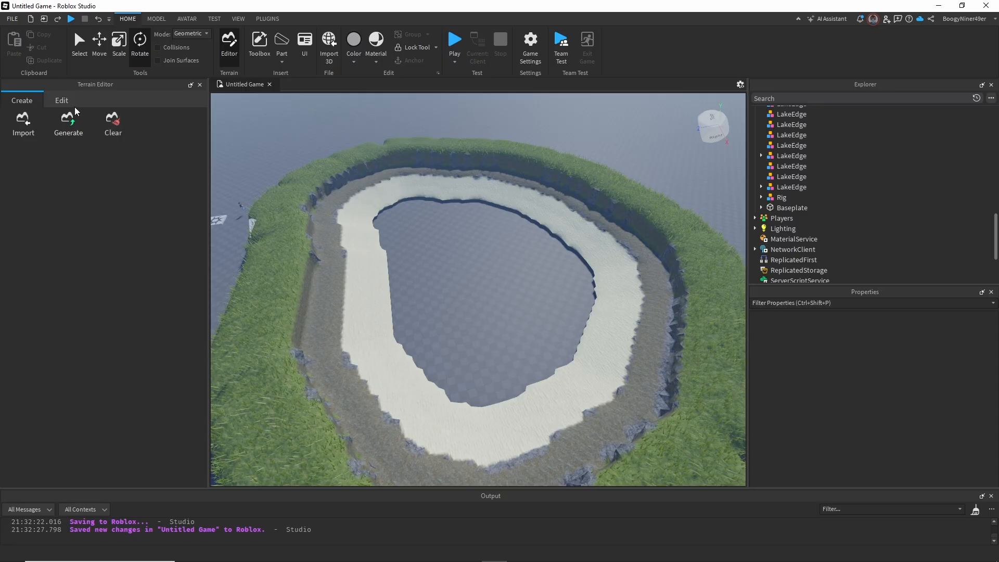
pyautogui.click(62, 102)
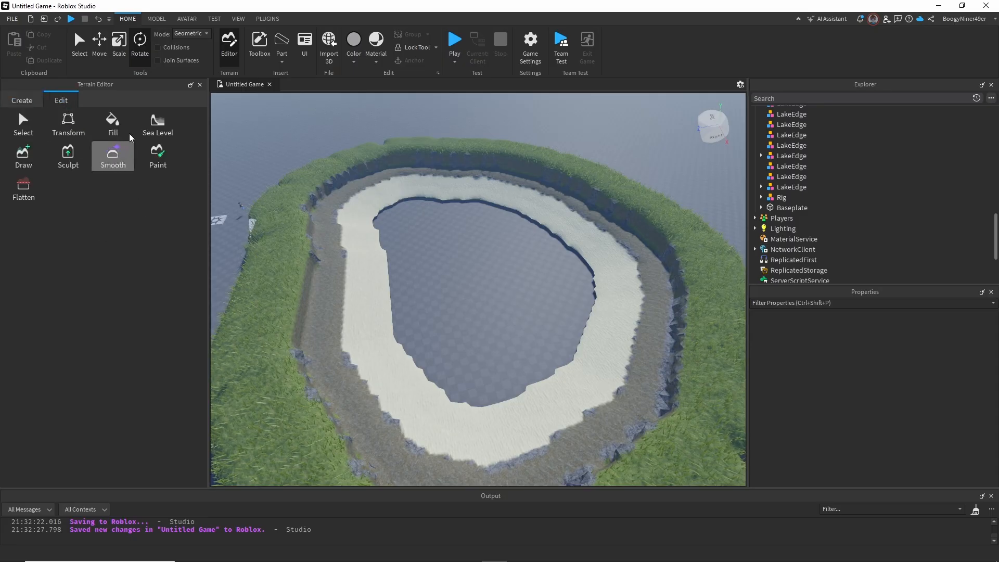
pyautogui.click(23, 125)
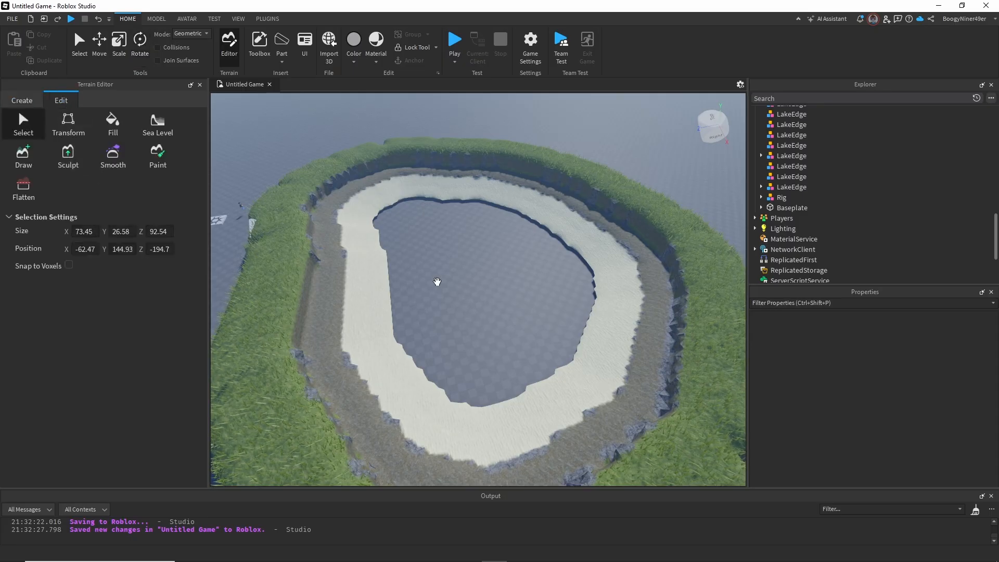
pyautogui.scroll(-5, 439, 281)
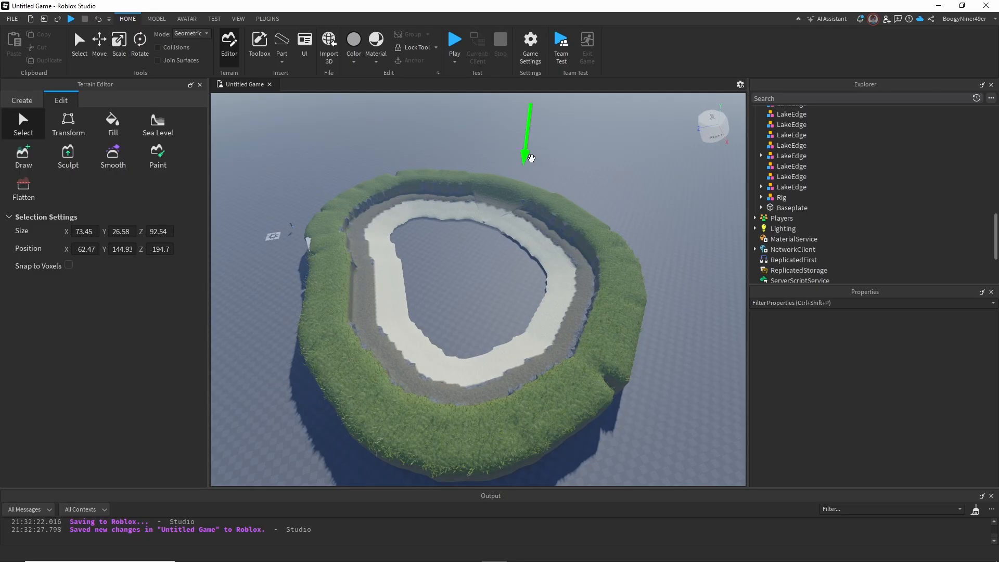
pyautogui.moveTo(529, 155); pyautogui.dragTo(477, 334)
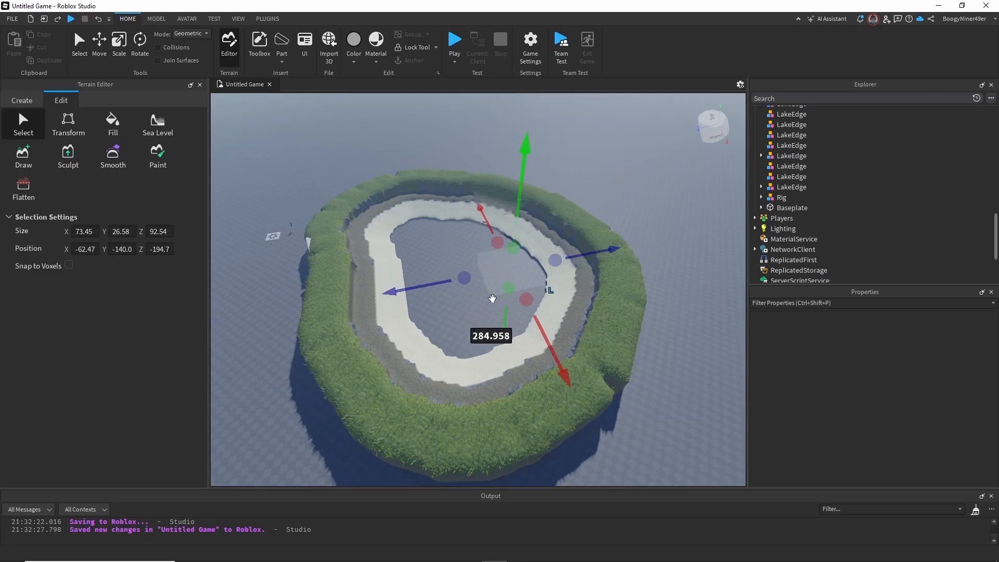
pyautogui.moveTo(419, 286); pyautogui.dragTo(368, 295)
pyautogui.moveTo(478, 332)
pyautogui.mouseDown()
pyautogui.moveTo(487, 364)
pyautogui.moveTo(480, 335)
pyautogui.mouseUp()
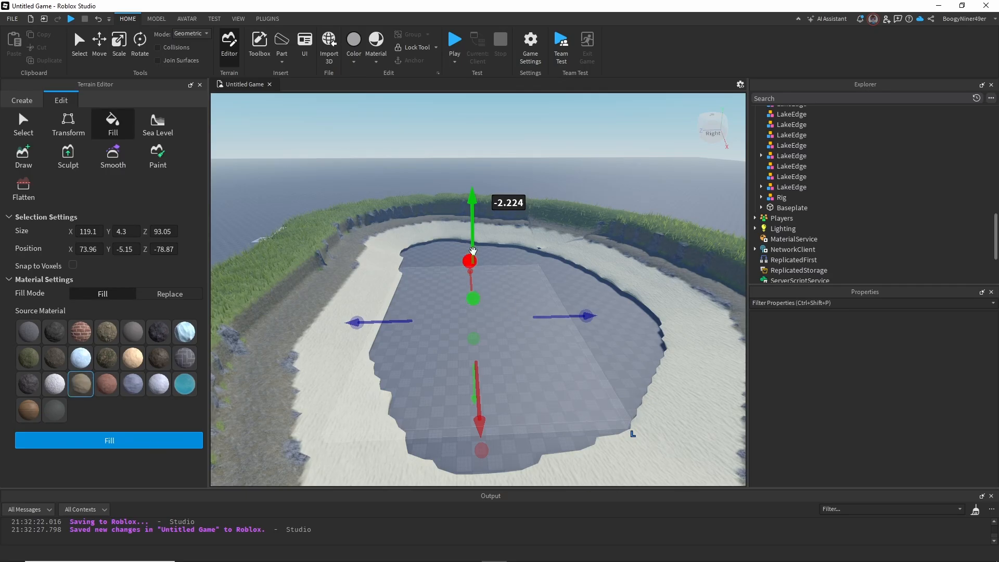
# - Fill the central part of the lake bed with Sand, raising the selection region to a Y position of about -2.17
pyautogui.click(148, 446)
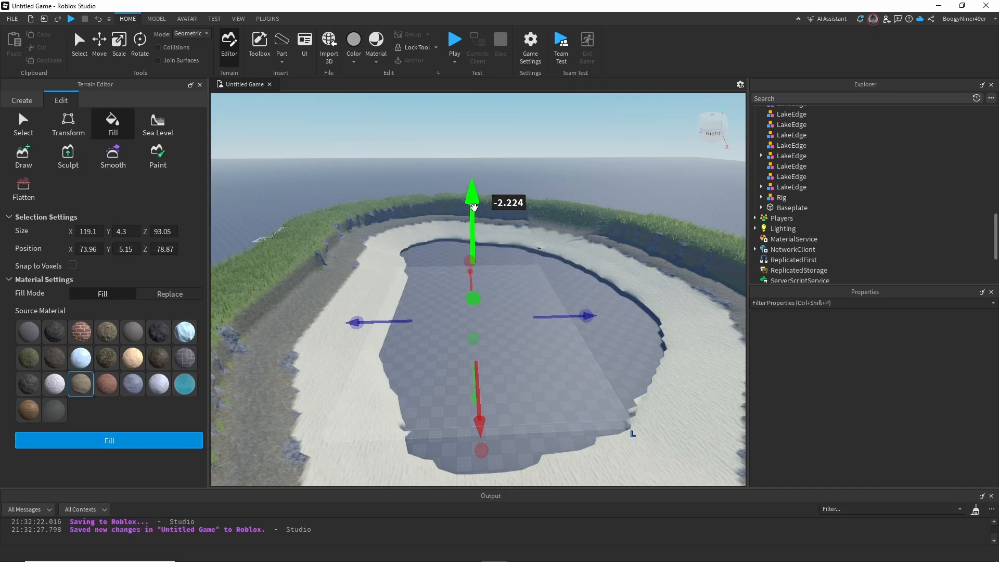
pyautogui.moveTo(471, 203); pyautogui.dragTo(474, 201)
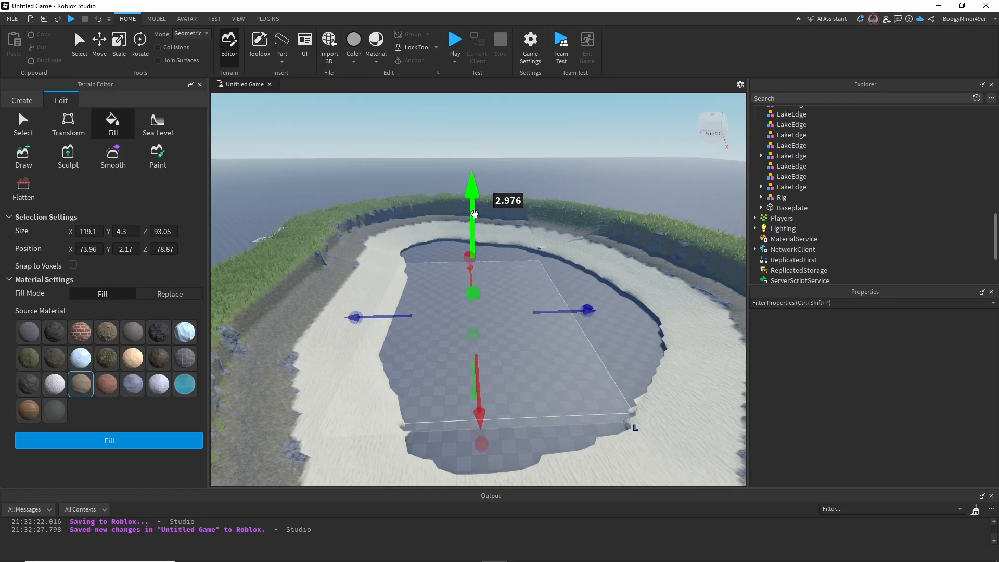
pyautogui.click(152, 443)
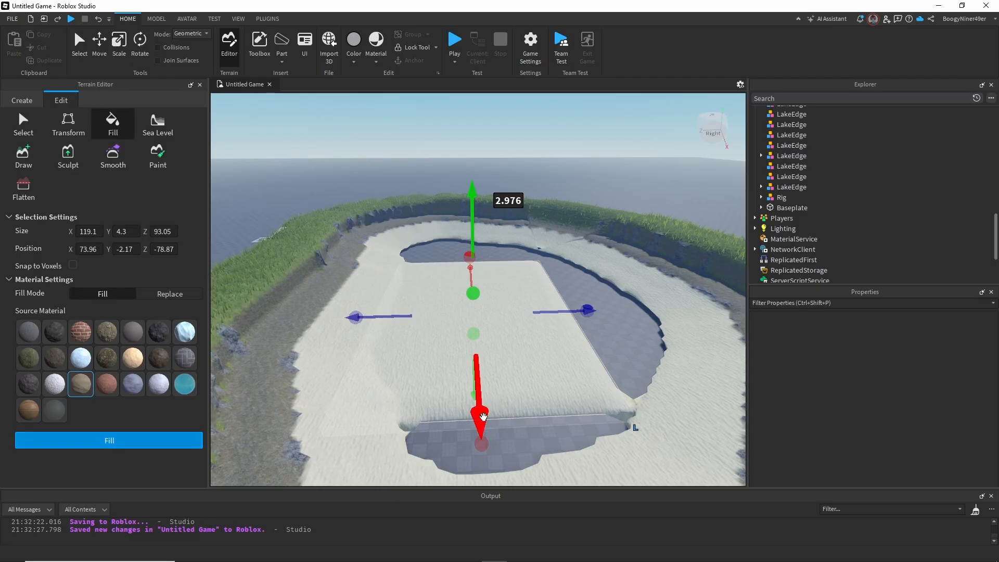
# - Shift and resize the region to about 66.6 × 4.3 × 84.3 studs over the gap at the bed's near end and fill it with Sand
pyautogui.moveTo(484, 416); pyautogui.dragTo(484, 436)
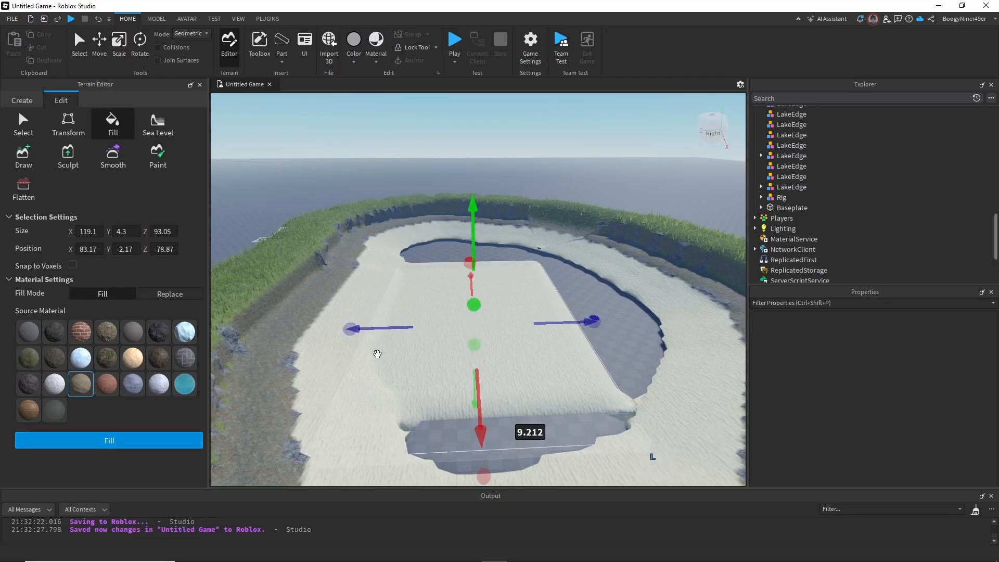
pyautogui.moveTo(336, 330); pyautogui.dragTo(364, 330)
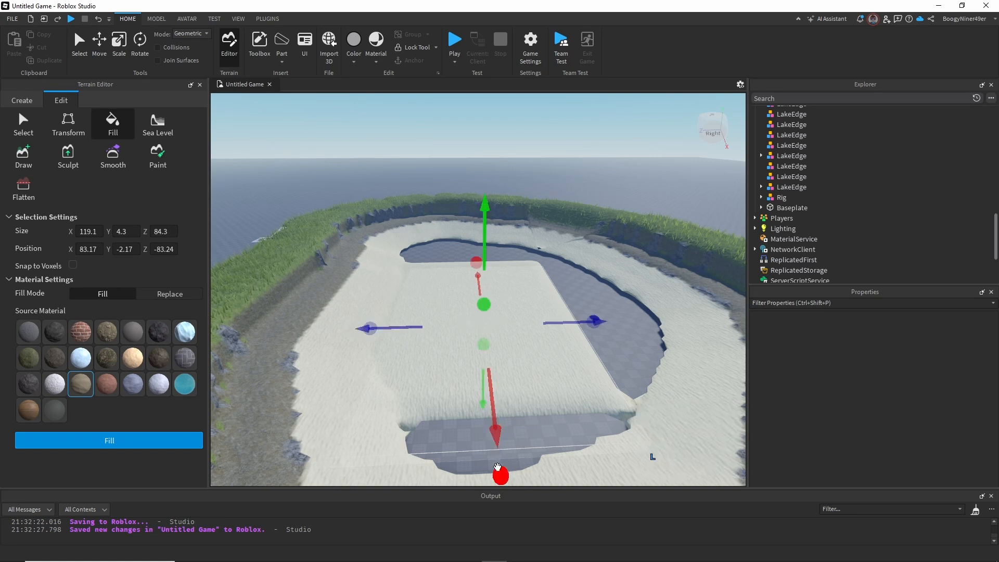
pyautogui.scroll(-2, 527, 454)
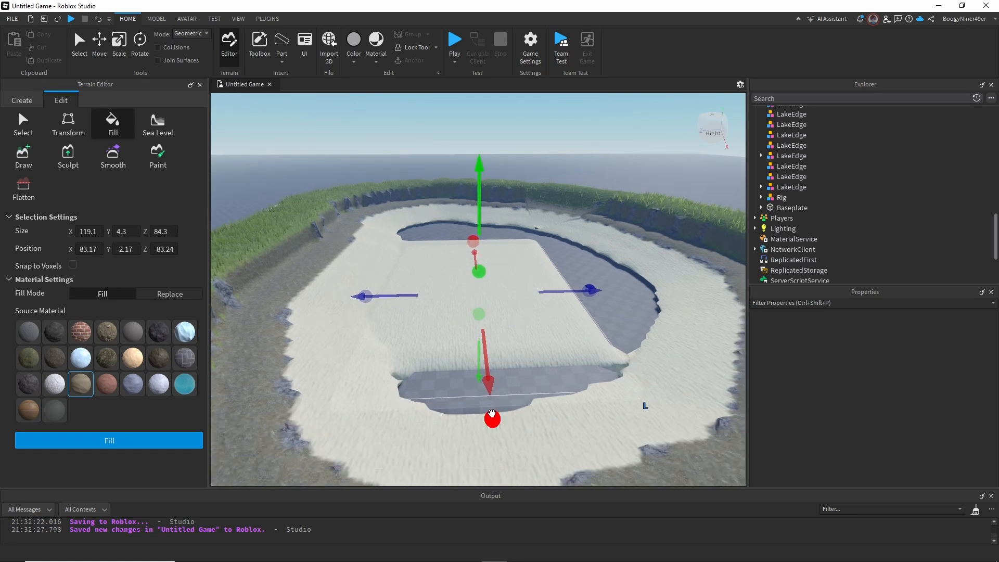
pyautogui.moveTo(491, 415); pyautogui.dragTo(495, 434)
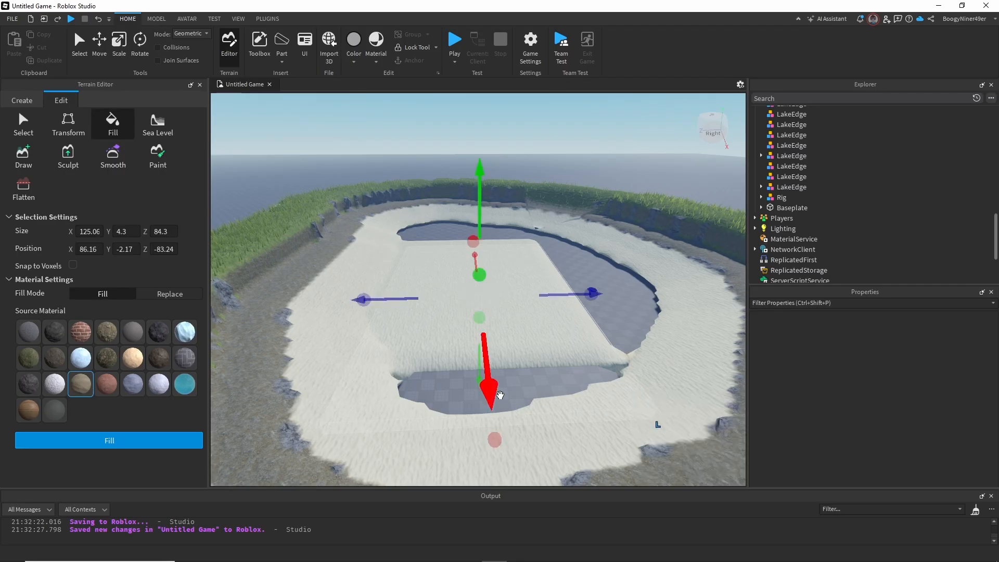
pyautogui.moveTo(472, 239); pyautogui.dragTo(478, 284)
pyautogui.click(139, 440)
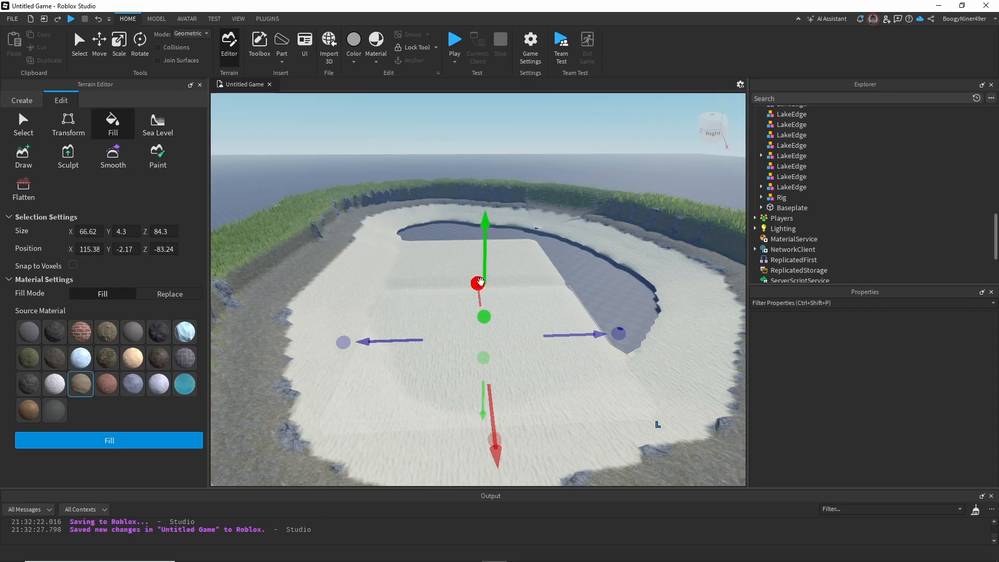
# - Fit the region over the remaining side gap in the lake bed, about 66.6 × 4.3 × 105.7 studs, and fill it with Sand
pyautogui.moveTo(589, 334); pyautogui.dragTo(627, 334)
pyautogui.moveTo(534, 404); pyautogui.dragTo(524, 372)
pyautogui.moveTo(644, 316); pyautogui.dragTo(675, 292)
pyautogui.moveTo(649, 312); pyautogui.dragTo(545, 321, button='middle')
pyautogui.moveTo(405, 414); pyautogui.dragTo(413, 388)
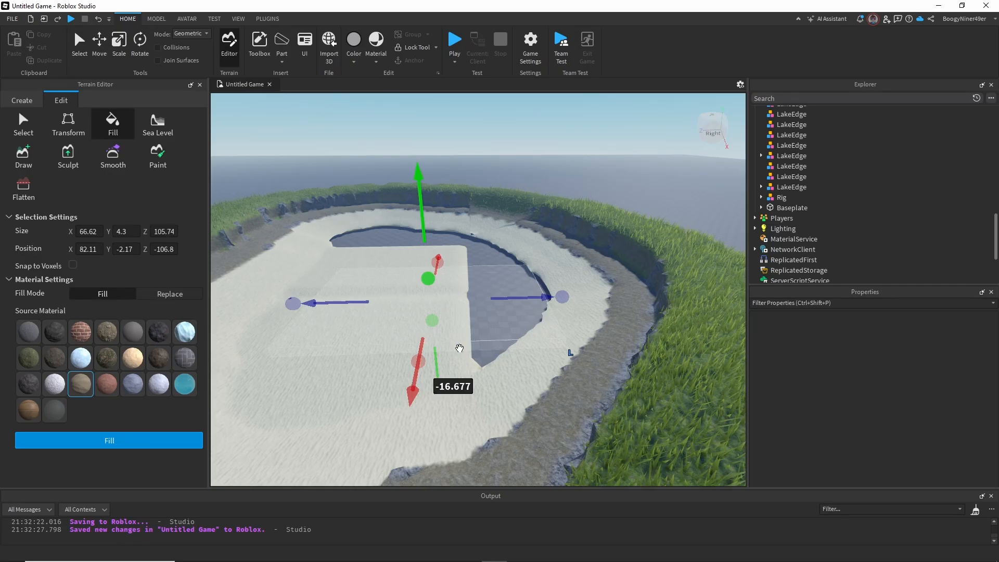
pyautogui.click(110, 435)
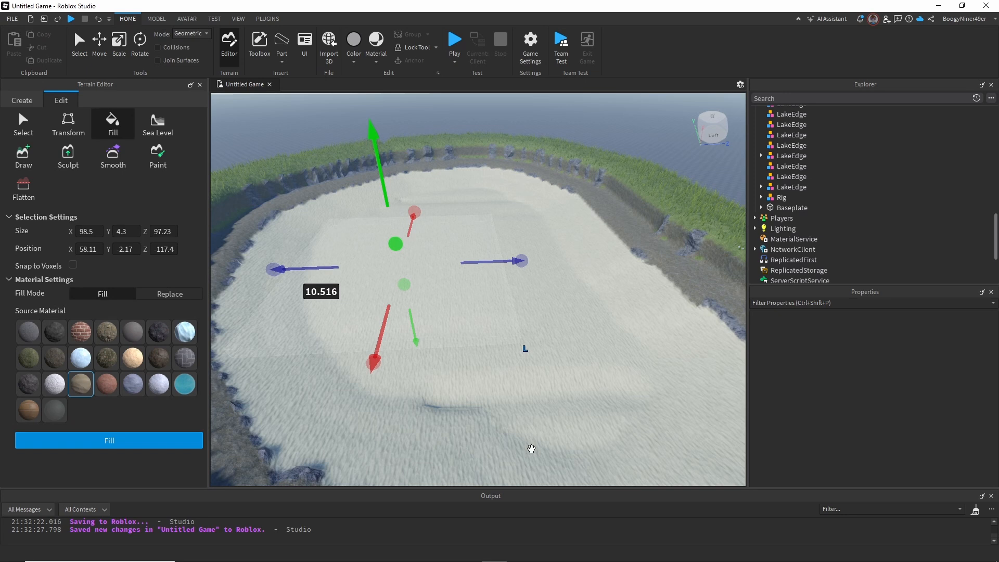
# - Shorten the terrain grass by setting the Terrain object's GrassLength to 0.1
pyautogui.scroll(-1, 575, 359)
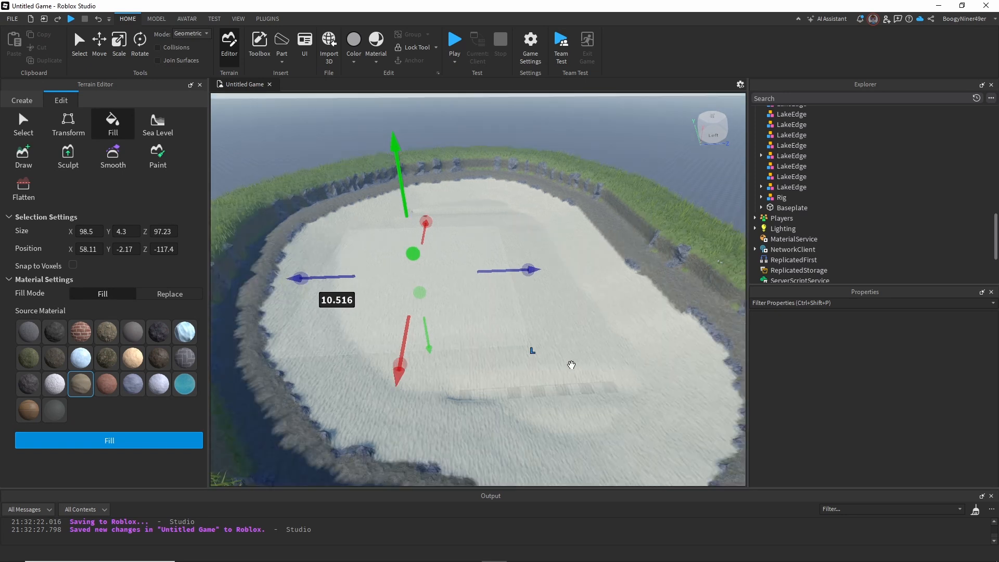
pyautogui.scroll(-5, 571, 364)
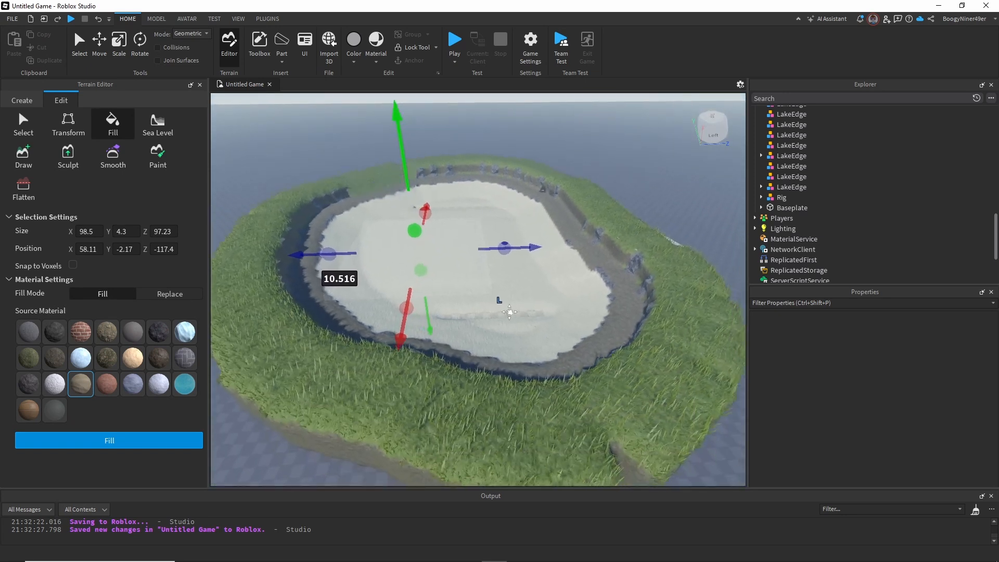
pyautogui.moveTo(509, 311); pyautogui.dragTo(498, 313, button='middle')
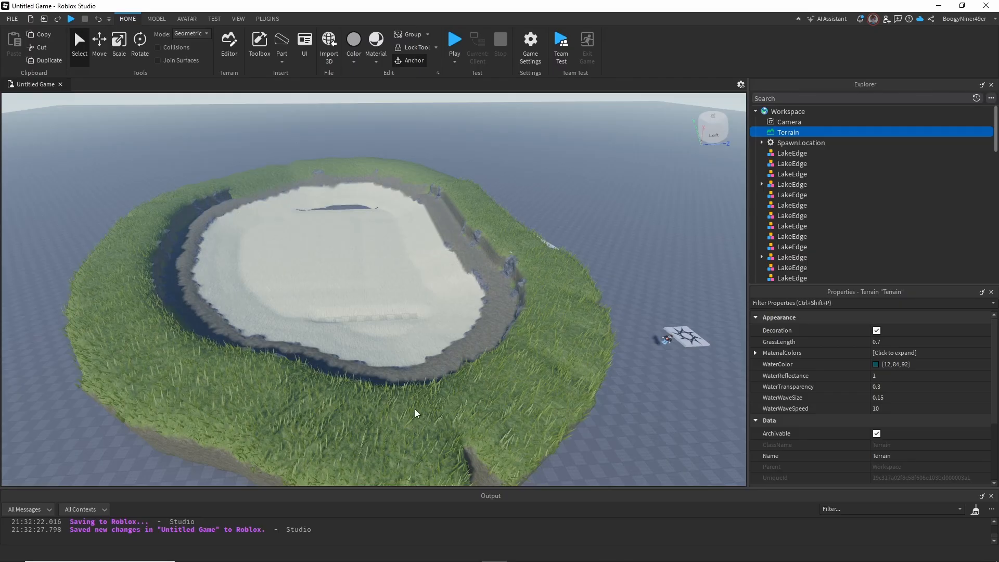
pyautogui.scroll(8, 414, 409)
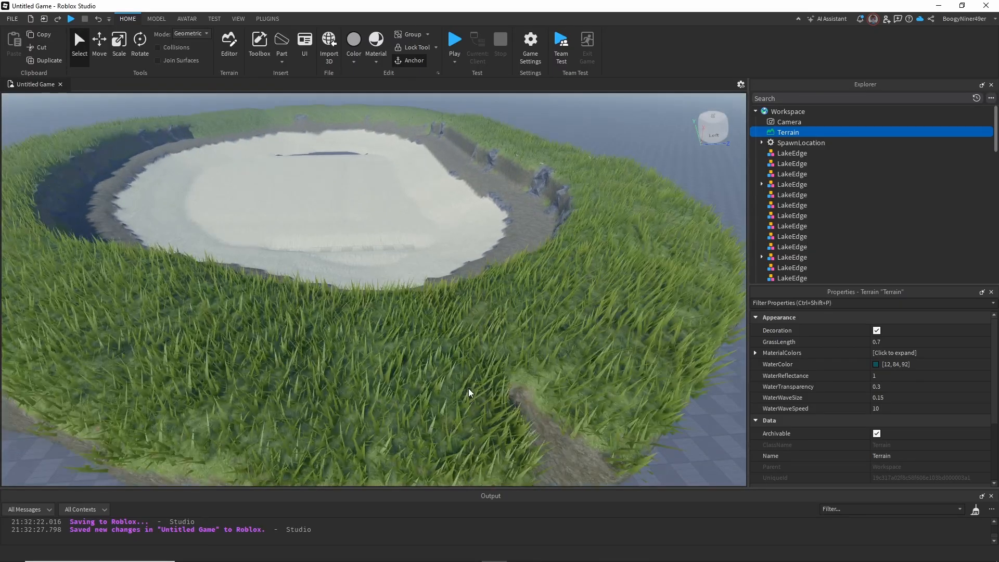
pyautogui.scroll(3, 468, 392)
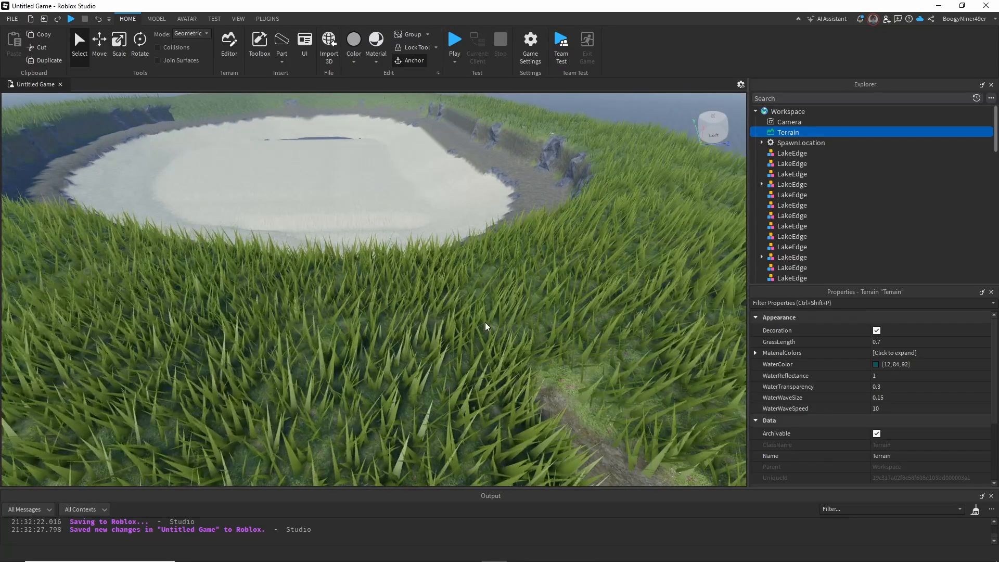
pyautogui.moveTo(494, 385); pyautogui.dragTo(456, 373, button='middle')
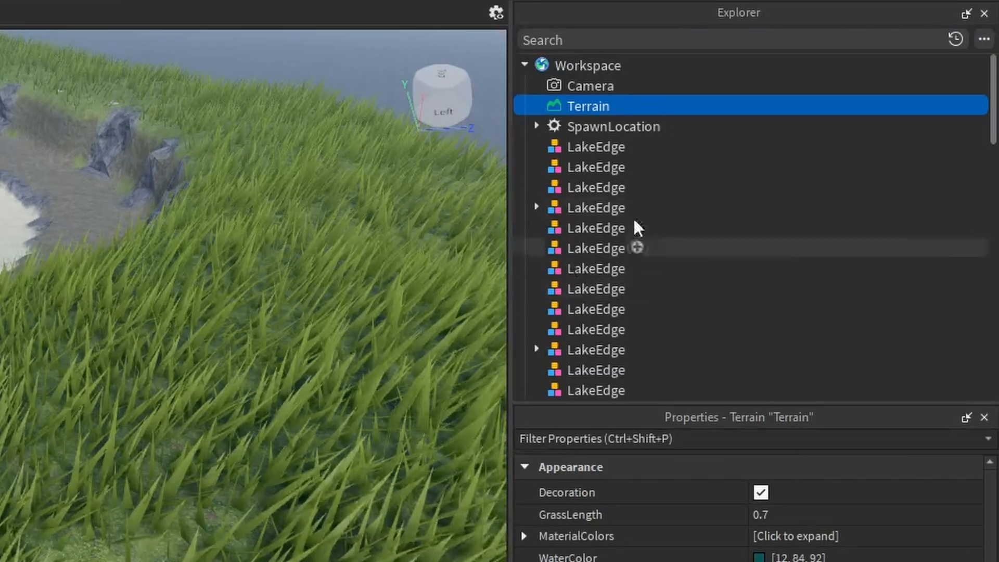
pyautogui.moveTo(639, 103)
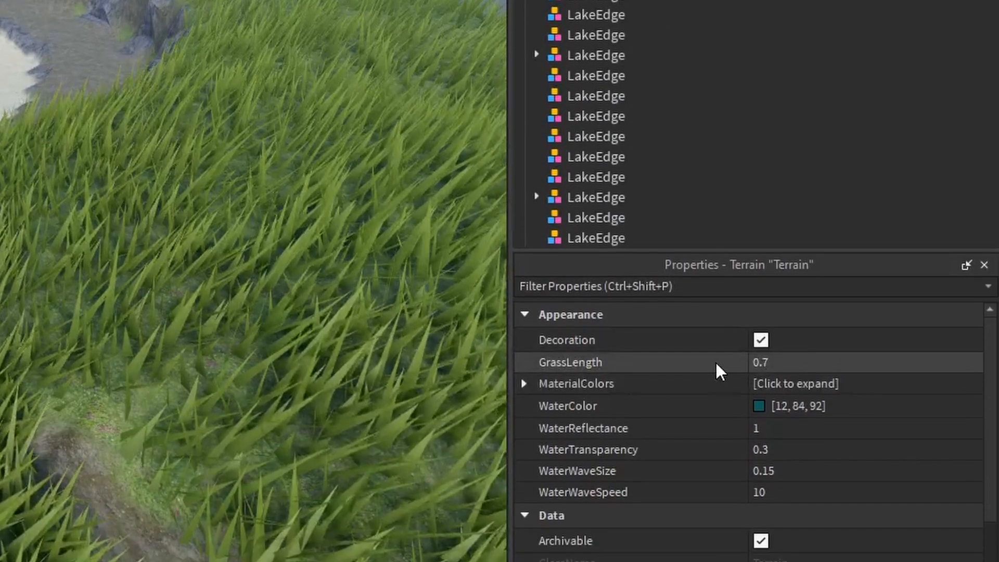
pyautogui.click(779, 360)
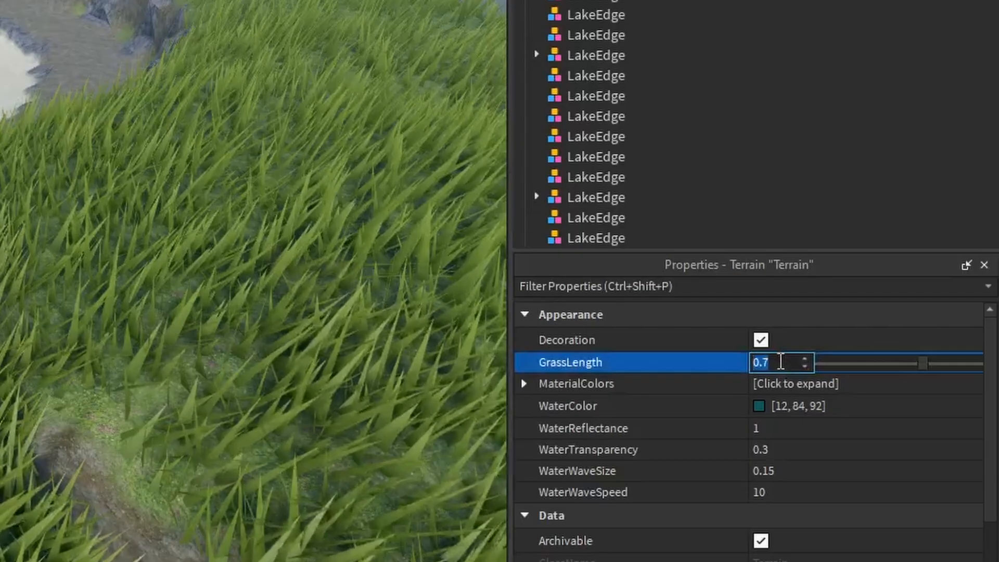
pyautogui.moveTo(924, 363); pyautogui.dragTo(820, 365)
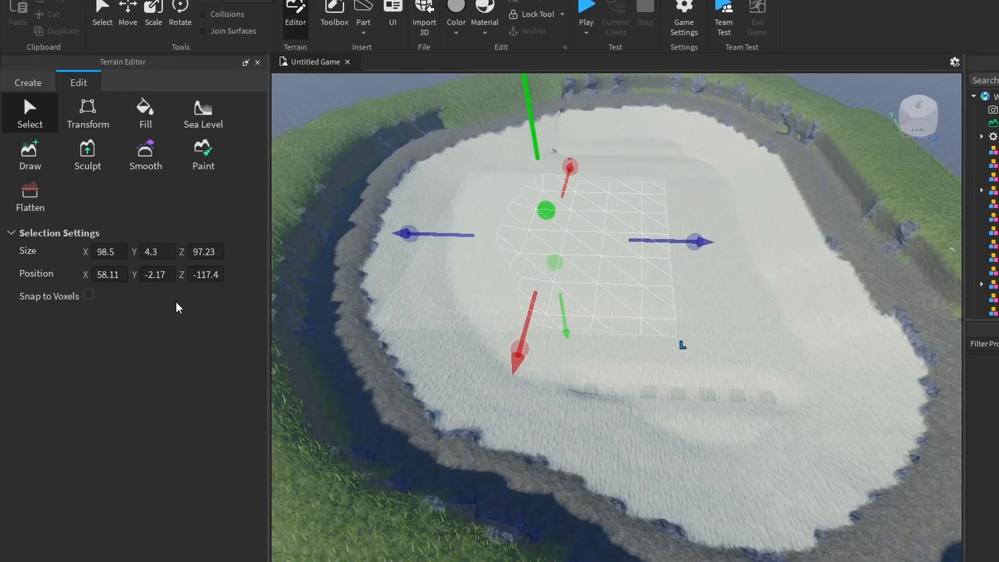
# - Fill the basin with Water in a region about 294 × 10.4 studs in width and height, extending it lengthwise to cover the exposed sand shore
pyautogui.click(111, 118)
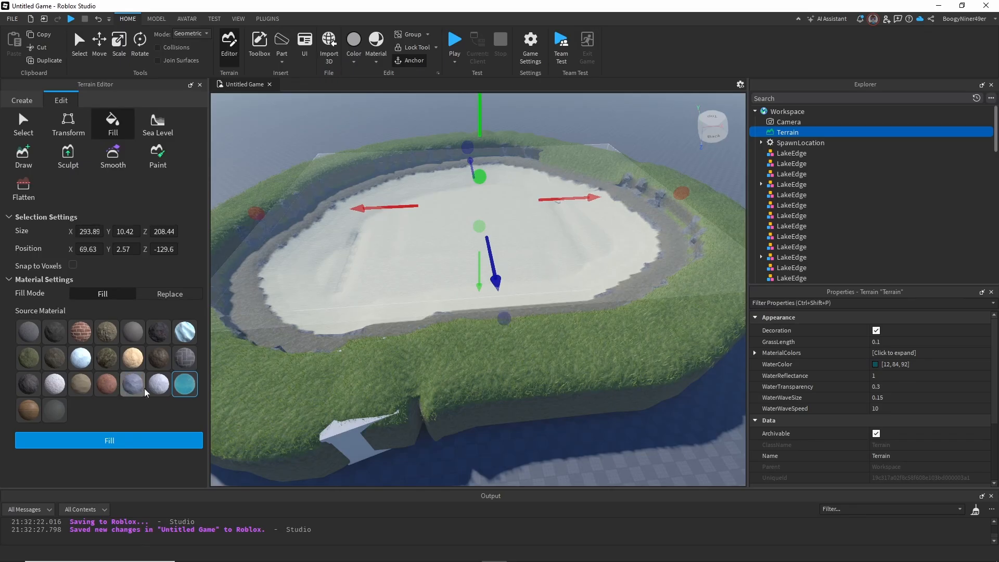
pyautogui.click(113, 446)
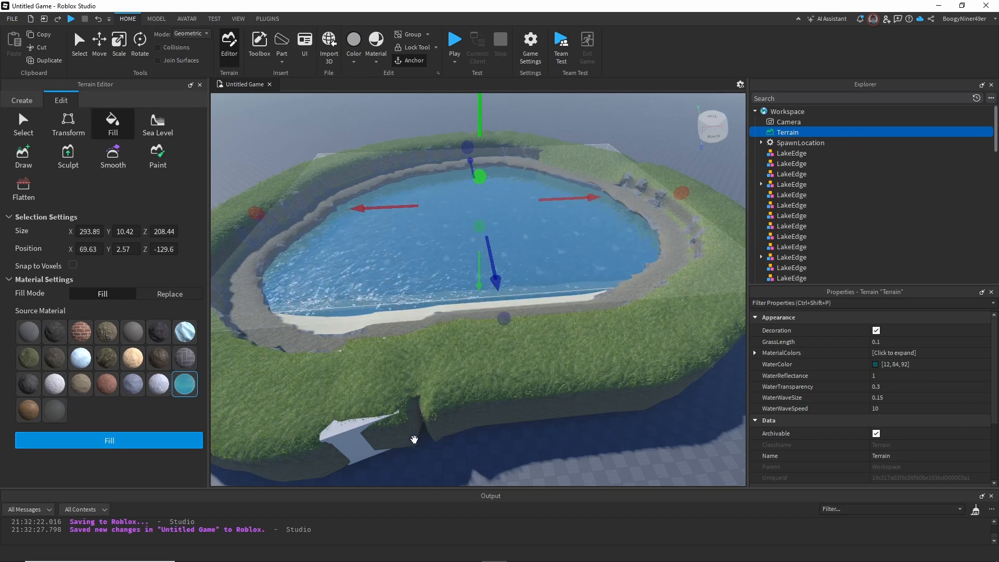
pyautogui.moveTo(363, 374); pyautogui.dragTo(390, 400, button='middle')
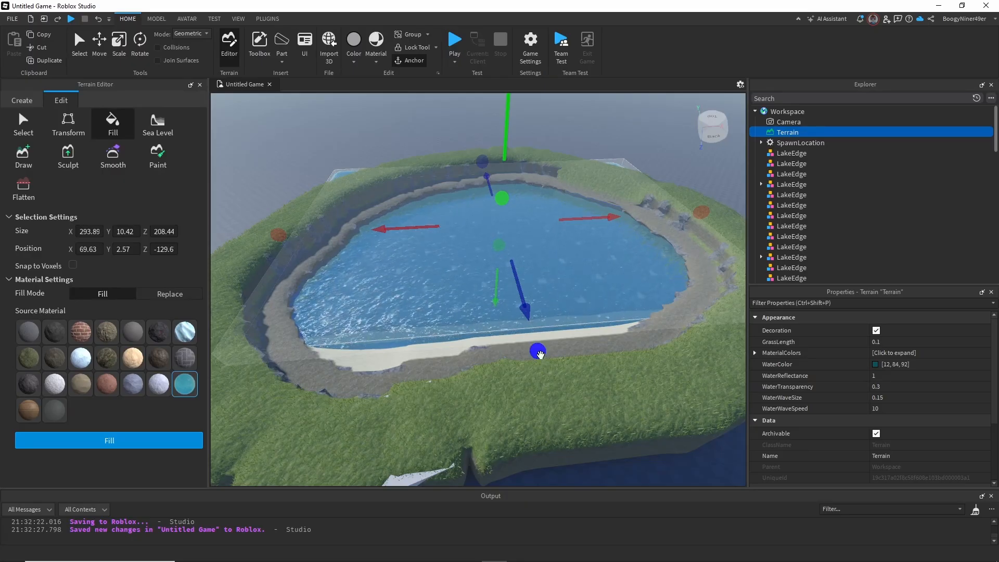
pyautogui.moveTo(539, 353); pyautogui.dragTo(539, 381)
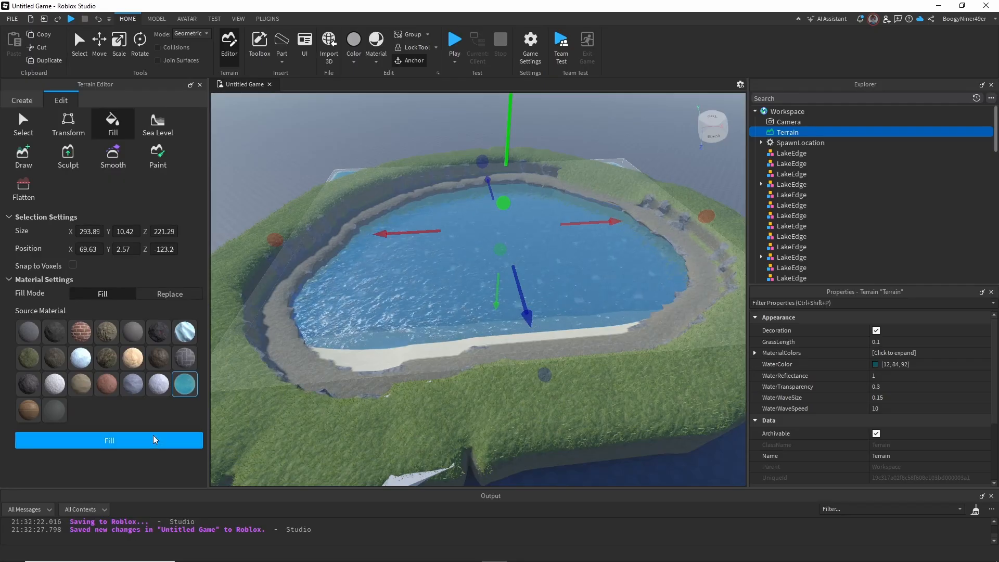
pyautogui.click(109, 440)
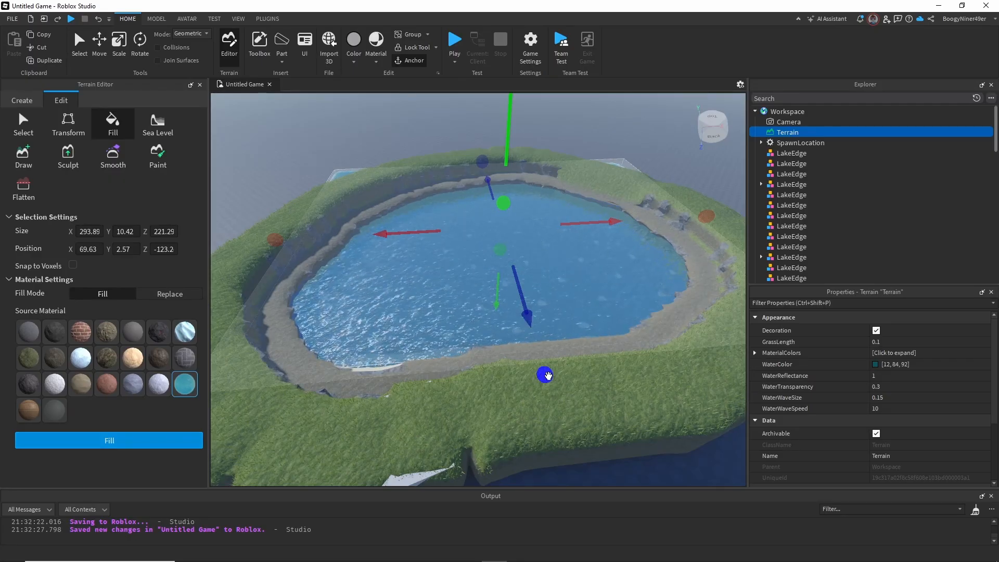
pyautogui.moveTo(544, 375); pyautogui.dragTo(547, 391)
pyautogui.click(149, 443)
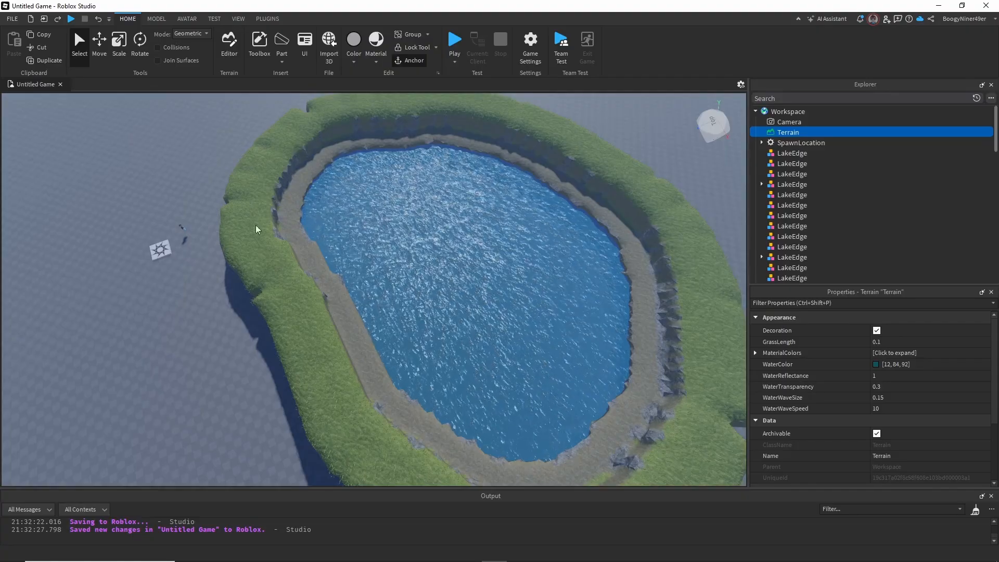
# - Insert a new block part outside the lake, near the spawn location
pyautogui.moveTo(355, 215); pyautogui.dragTo(241, 308, button='middle')
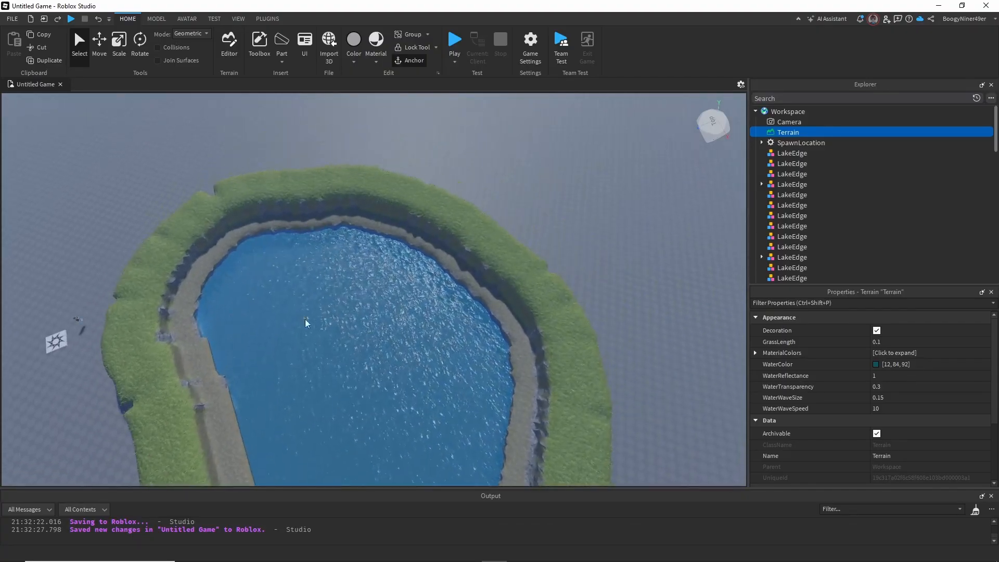
pyautogui.moveTo(353, 256); pyautogui.dragTo(443, 242, button='middle')
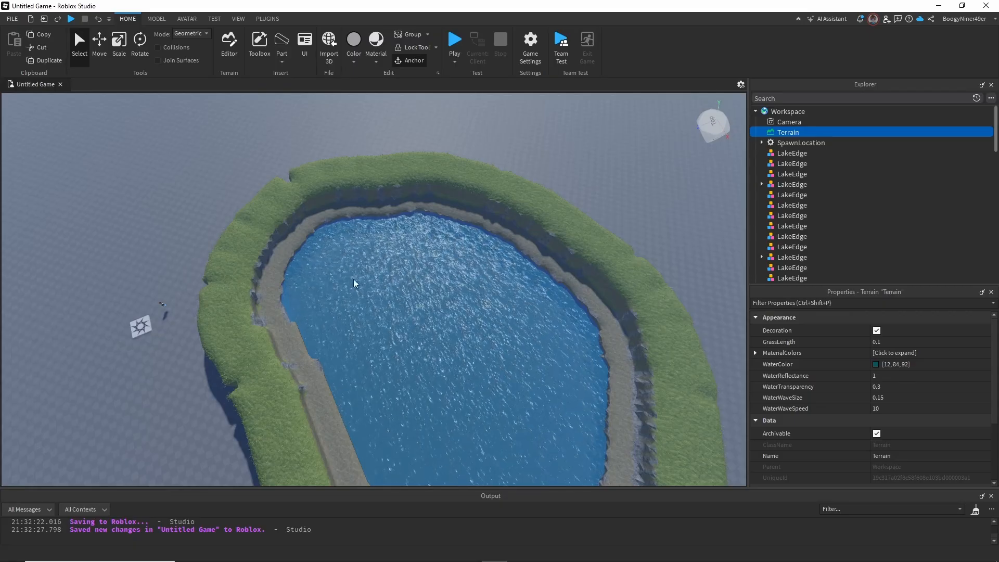
pyautogui.moveTo(352, 283); pyautogui.dragTo(392, 270, button='middle')
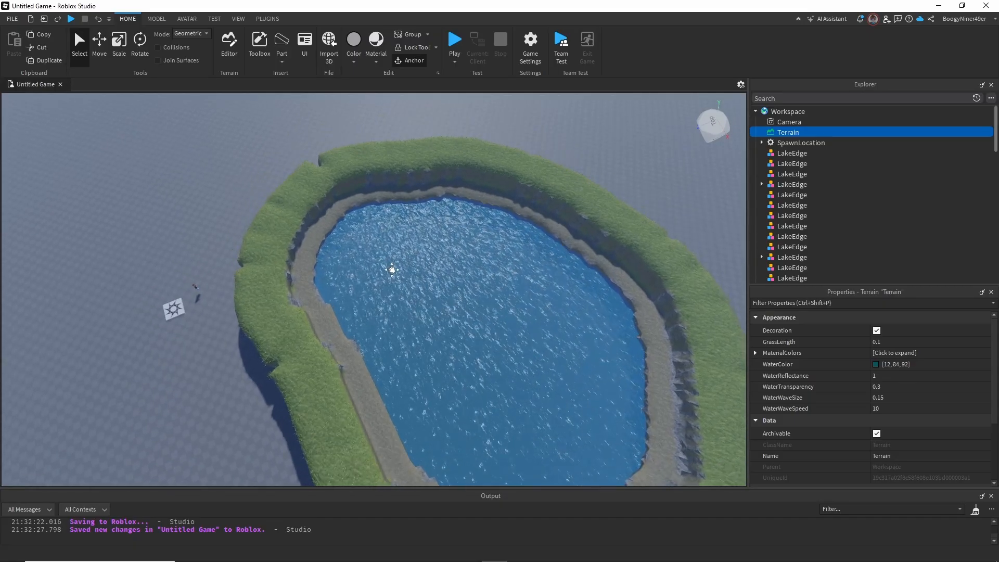
pyautogui.click(282, 61)
pyautogui.click(292, 73)
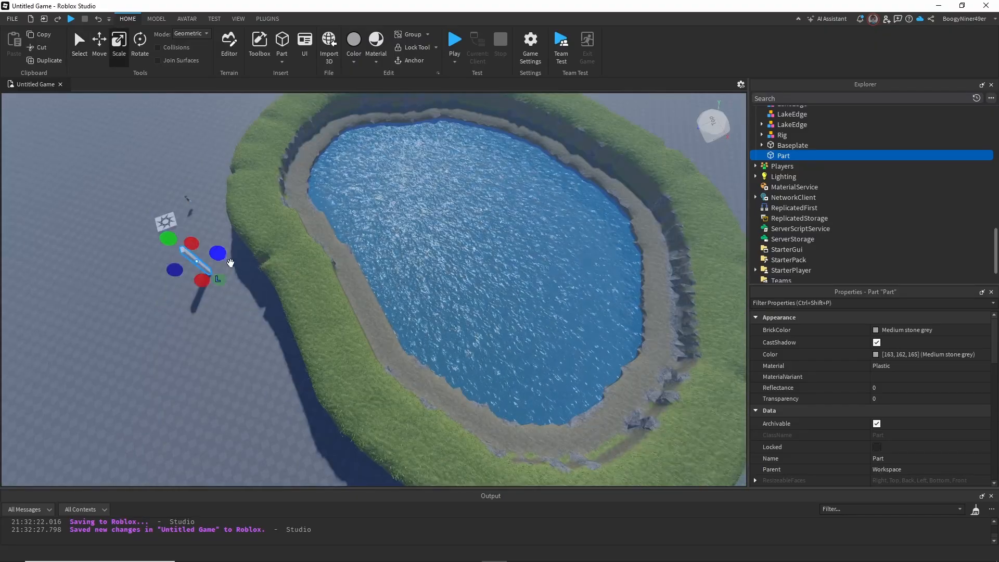
# - Scale the new part into a broad, low slab that reaches into the lake's grassy outer bank
pyautogui.moveTo(219, 255); pyautogui.dragTo(276, 242)
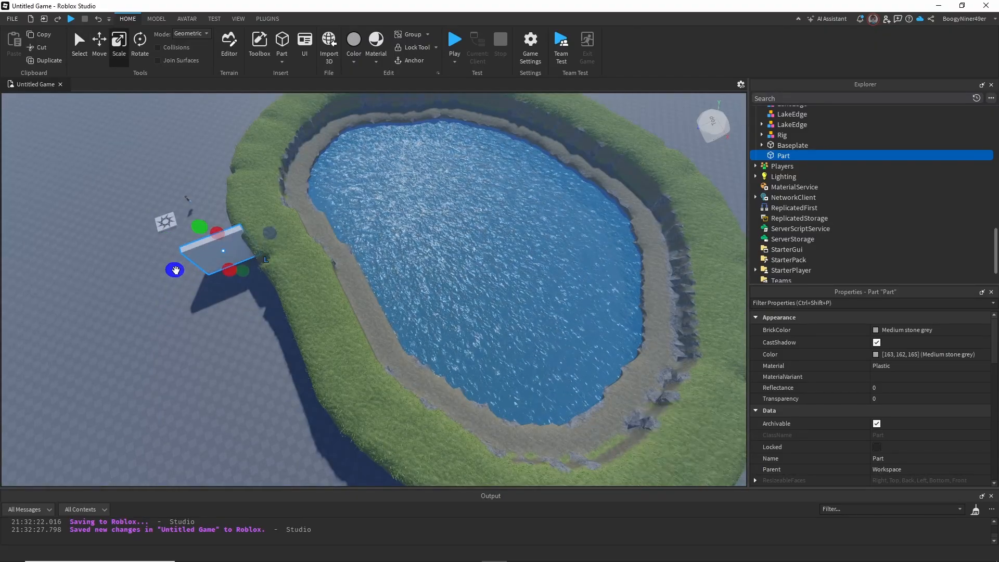
pyautogui.moveTo(174, 270); pyautogui.dragTo(159, 277)
pyautogui.moveTo(240, 311); pyautogui.dragTo(255, 317, button='middle')
pyautogui.scroll(6, 254, 317)
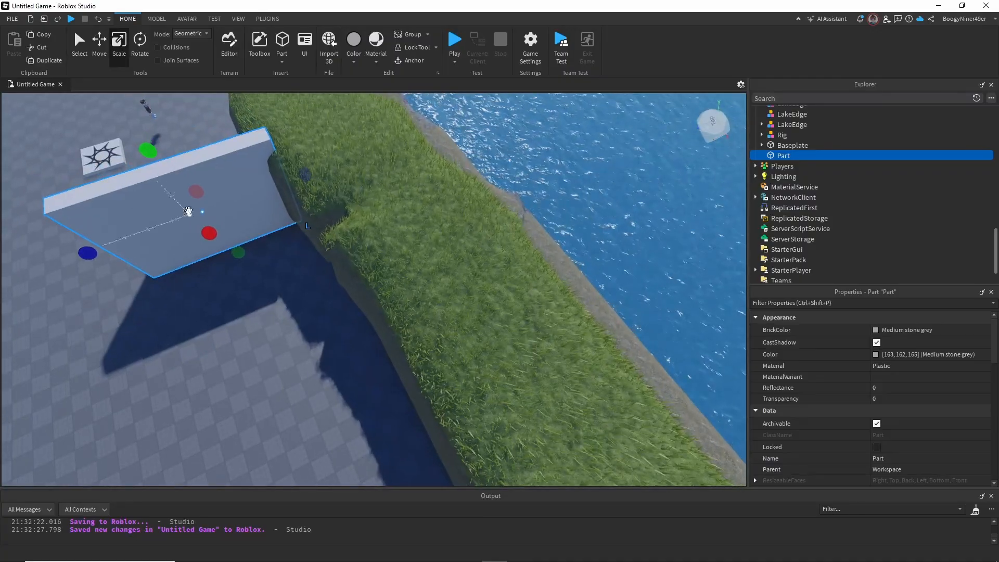
pyautogui.moveTo(150, 152); pyautogui.dragTo(157, 172)
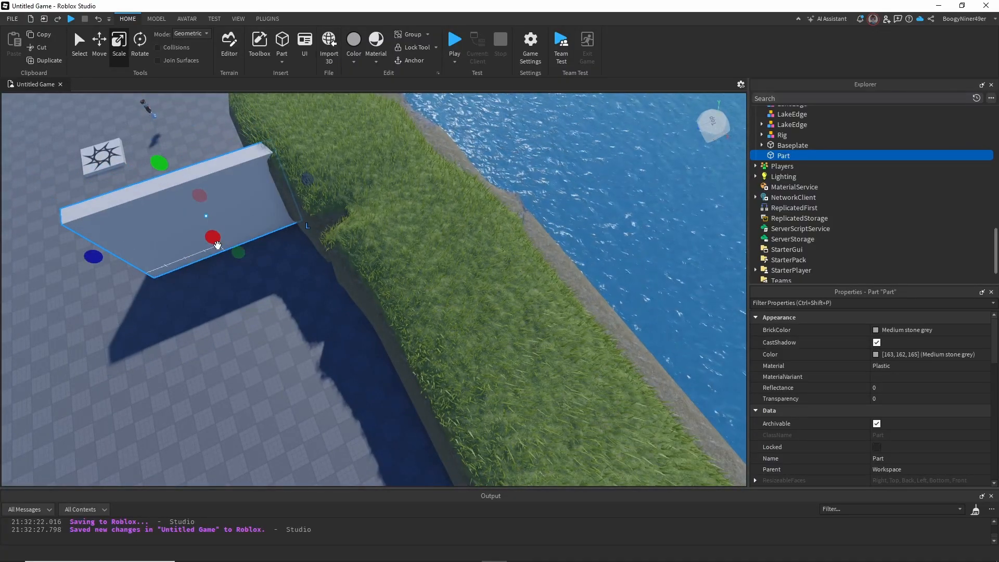
pyautogui.moveTo(214, 239); pyautogui.dragTo(278, 445)
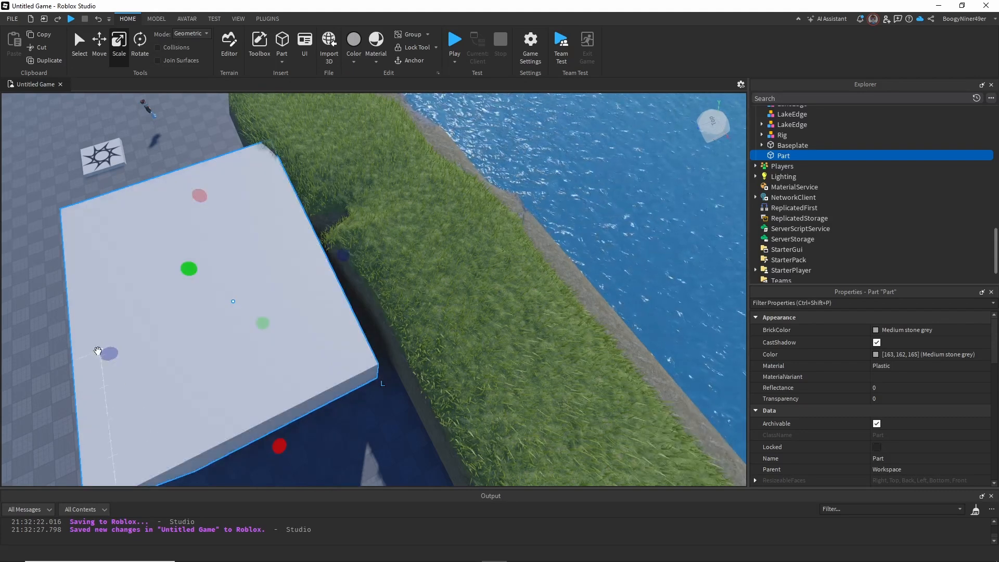
pyautogui.moveTo(114, 353); pyautogui.dragTo(27, 361)
pyautogui.moveTo(182, 404); pyautogui.dragTo(363, 375, button='middle')
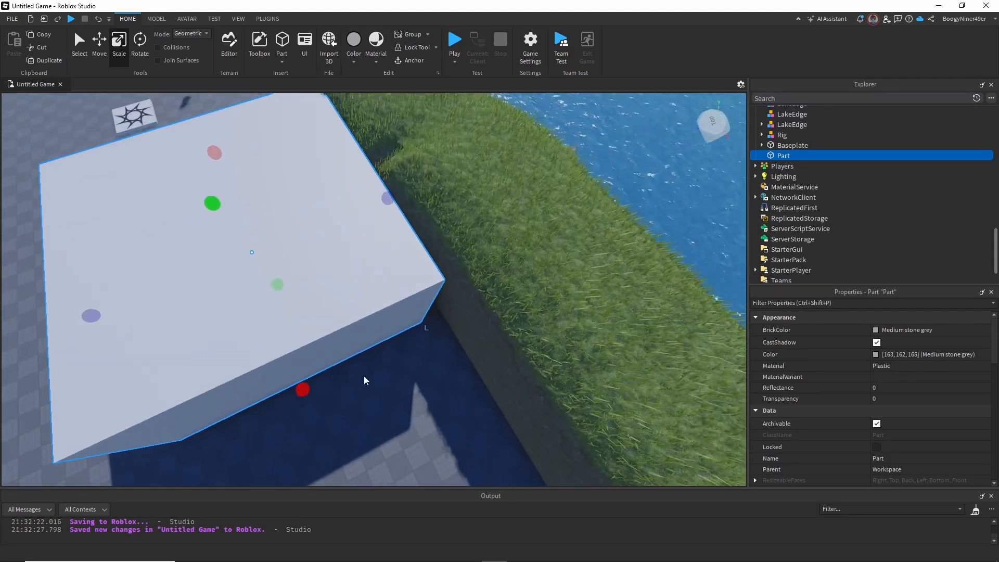
pyautogui.scroll(-4, 365, 375)
pyautogui.moveTo(384, 266); pyautogui.dragTo(414, 257)
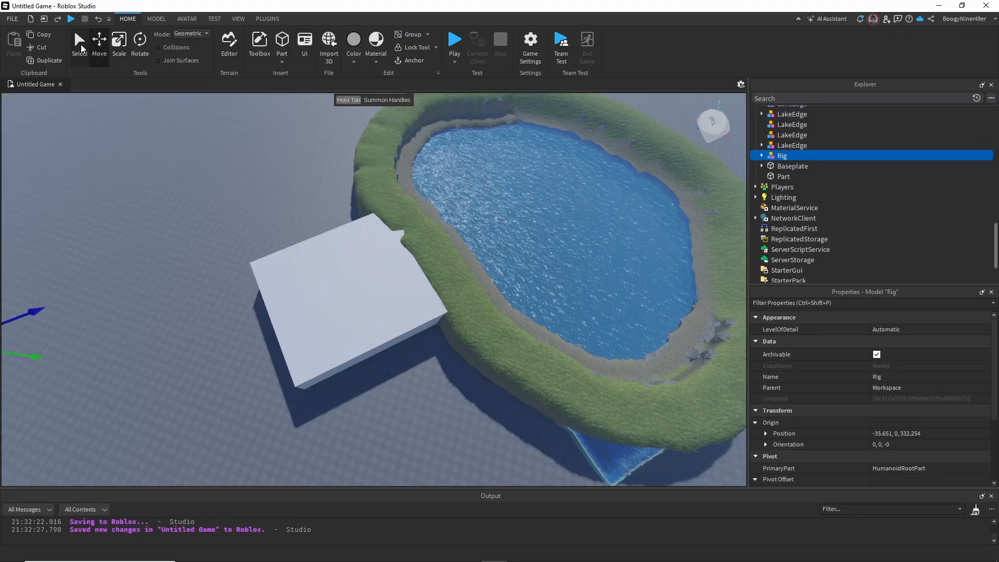
# - Duplicate the slab repeatedly, moving and rotating the copies into a closed ring around the lake's grassy bank
pyautogui.click(79, 42)
pyautogui.click(360, 284)
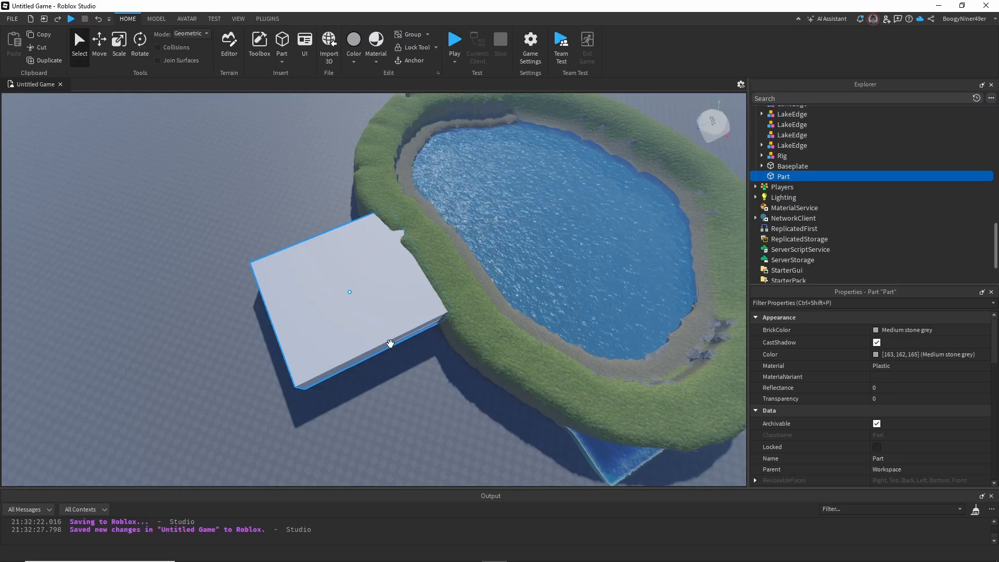
pyautogui.hotkey('ctrl', 'd')
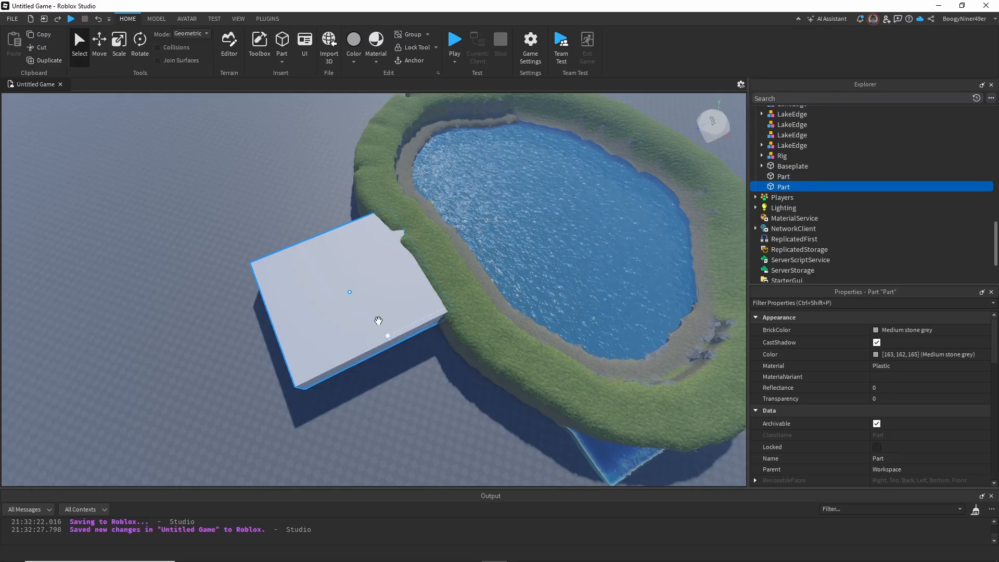
pyautogui.hotkey('ctrl', '2')
pyautogui.moveTo(384, 363); pyautogui.dragTo(454, 448)
pyautogui.moveTo(453, 449); pyautogui.dragTo(352, 345, button='middle')
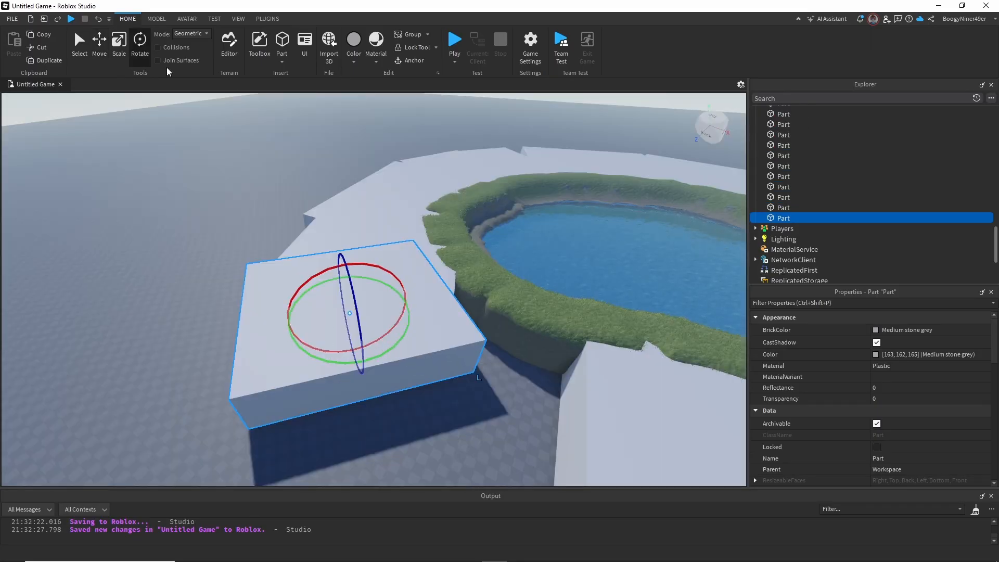
pyautogui.click(102, 49)
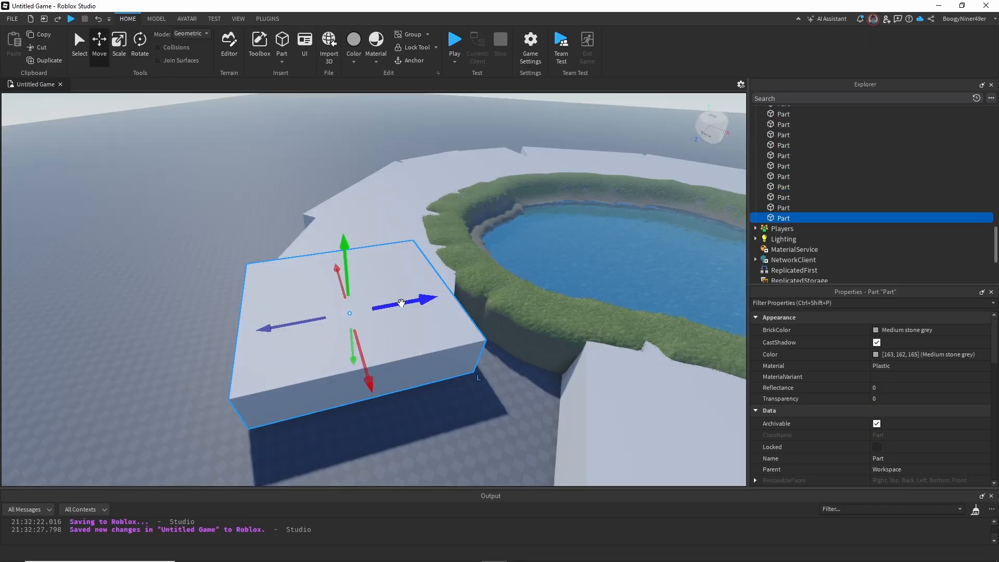
pyautogui.moveTo(401, 302); pyautogui.dragTo(431, 322)
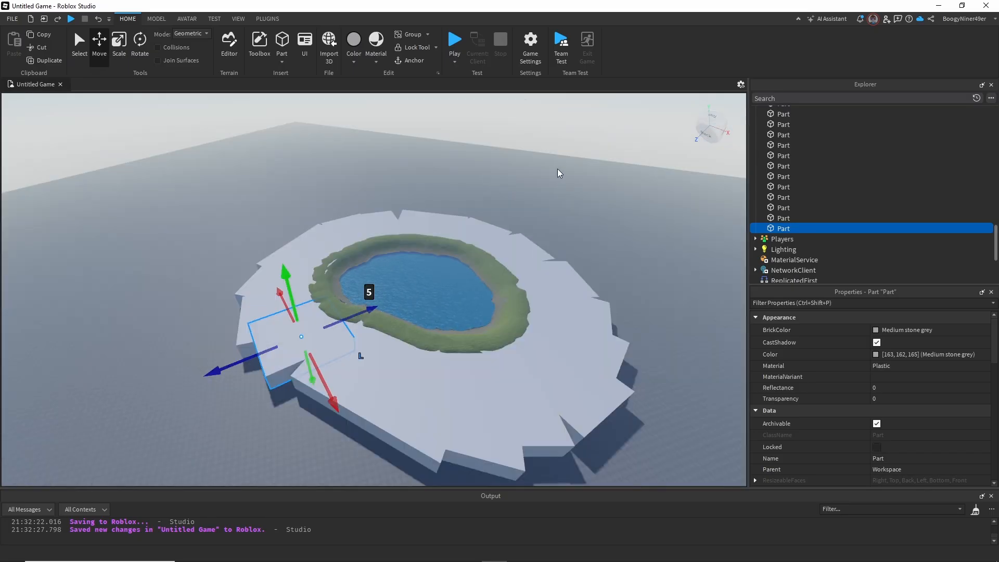
# - Convert the first few adjoining slabs of the ring to Grass with the Part to Terrain plugin
pyautogui.click(267, 19)
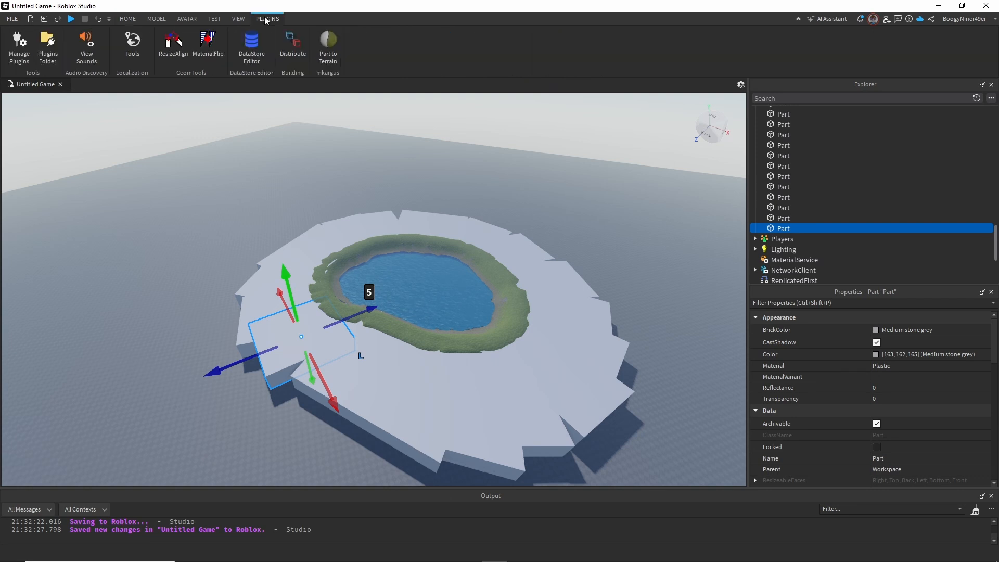
pyautogui.click(324, 40)
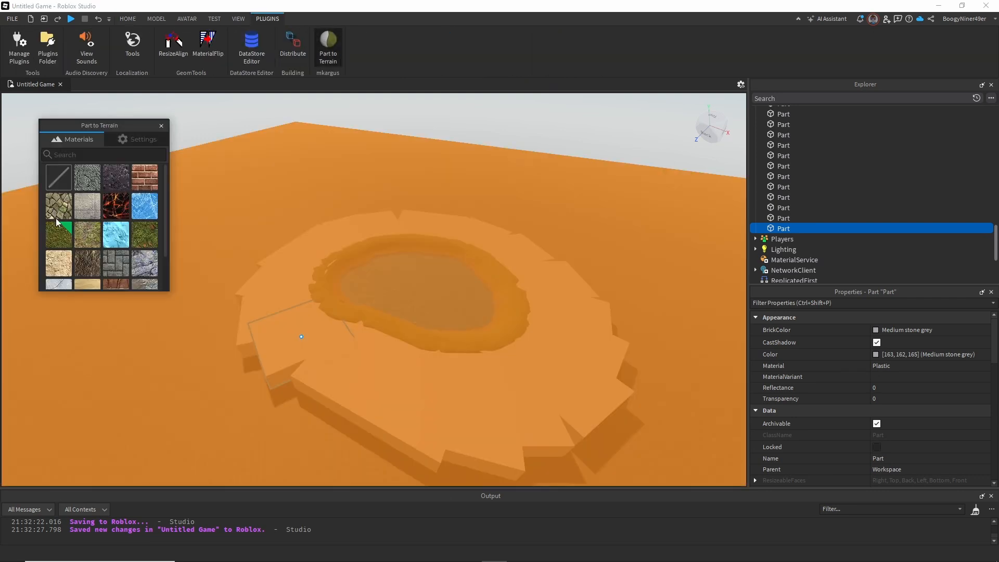
pyautogui.click(373, 372)
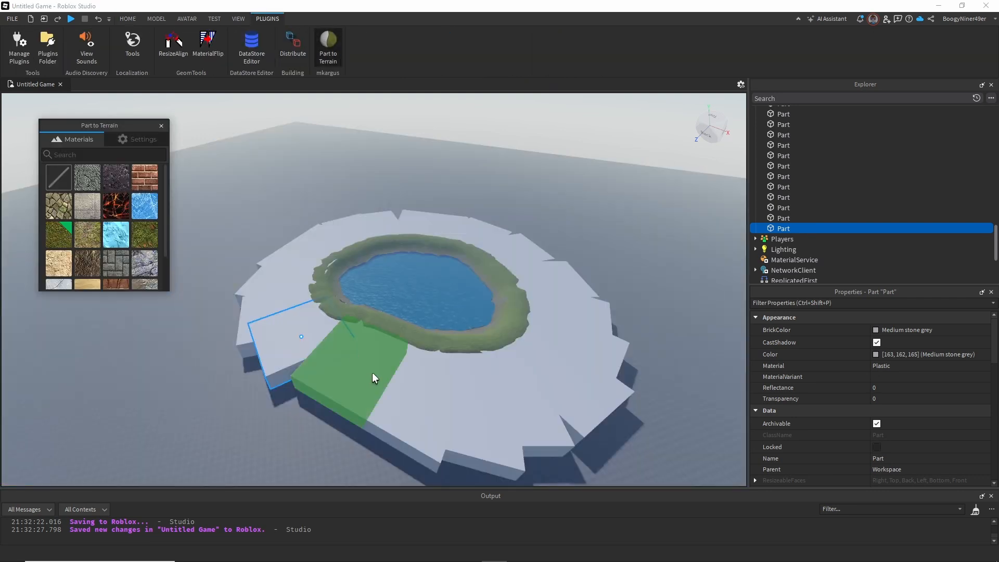
pyautogui.click(300, 338)
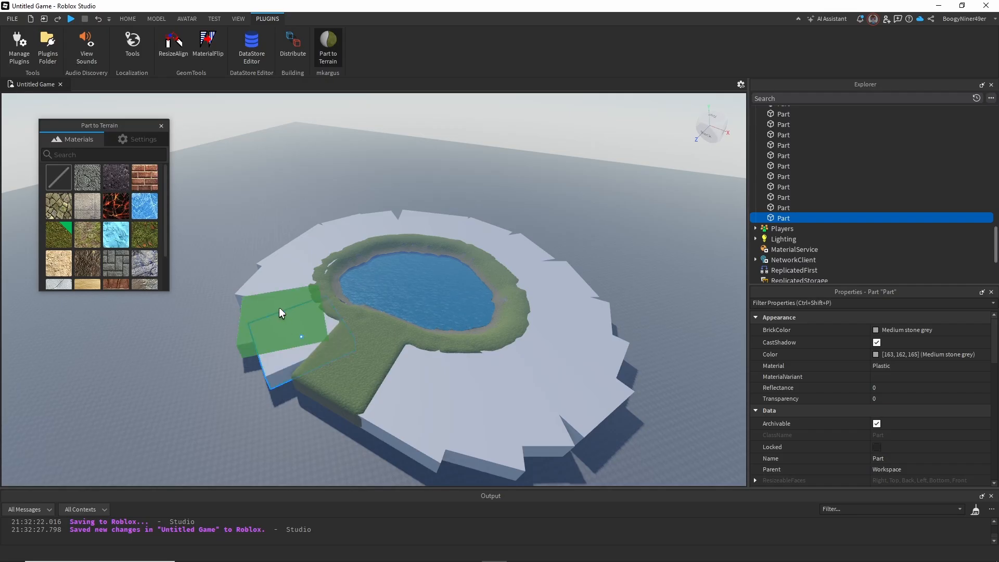
pyautogui.click(281, 276)
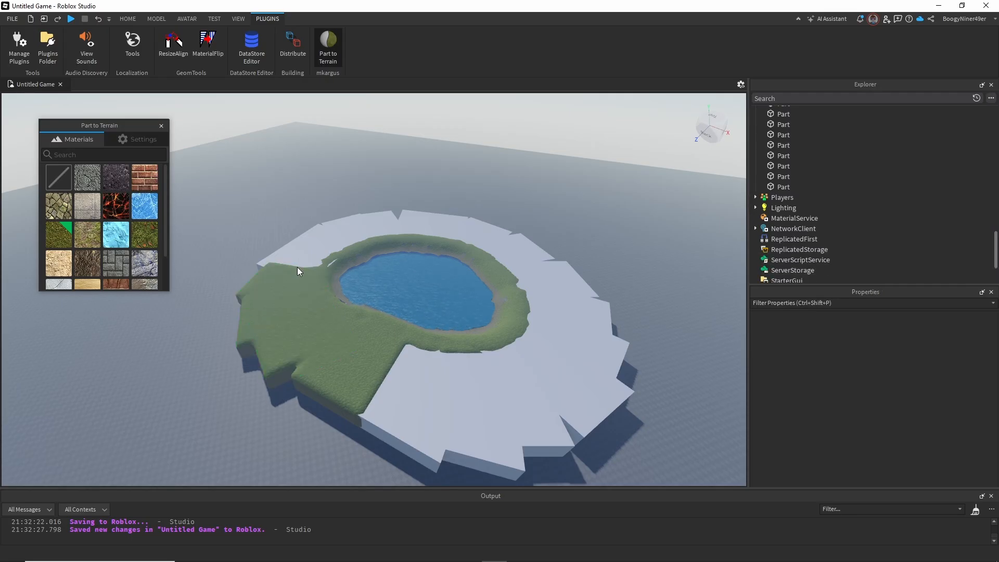
# - Convert the remaining slabs around the lake to Grass terrain until the whole ring is covered
pyautogui.click(303, 253)
pyautogui.click(326, 236)
pyautogui.click(360, 224)
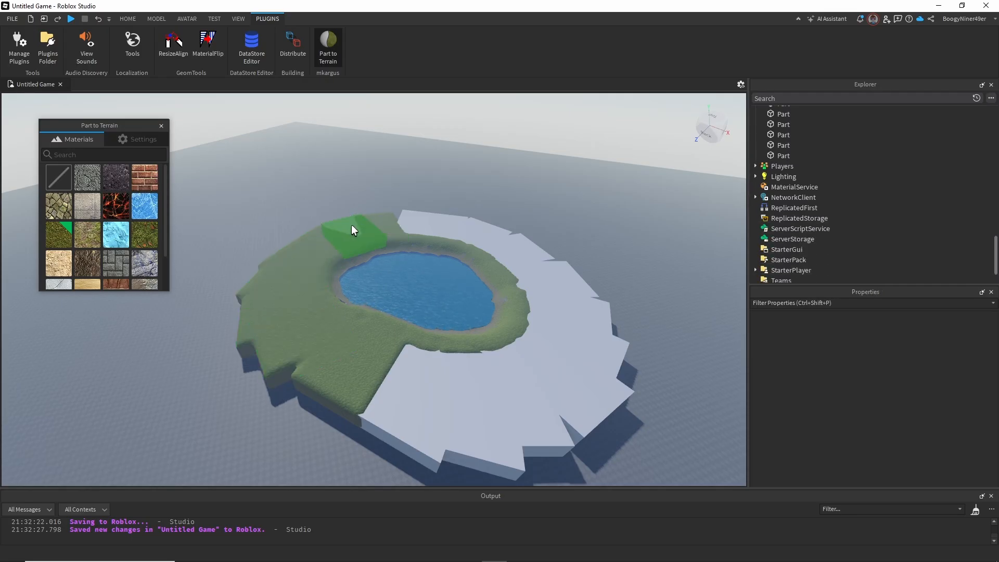
pyautogui.click(351, 224)
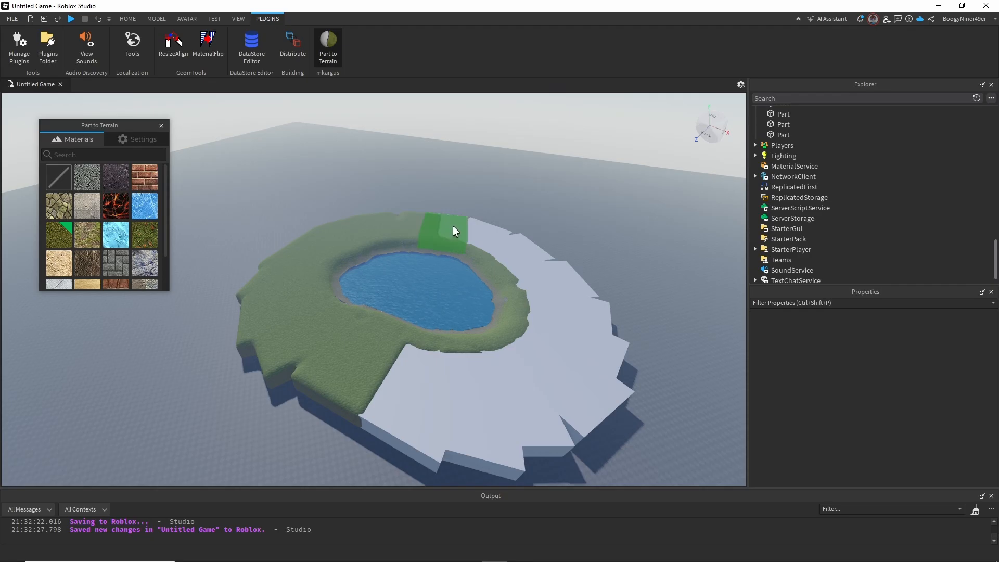
pyautogui.moveTo(453, 226); pyautogui.dragTo(556, 302)
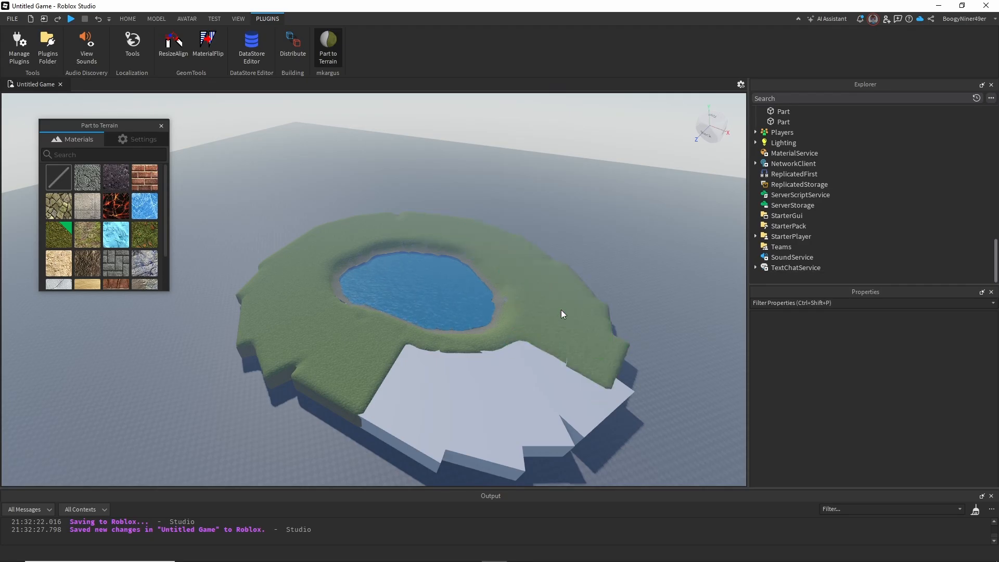
pyautogui.click(526, 352)
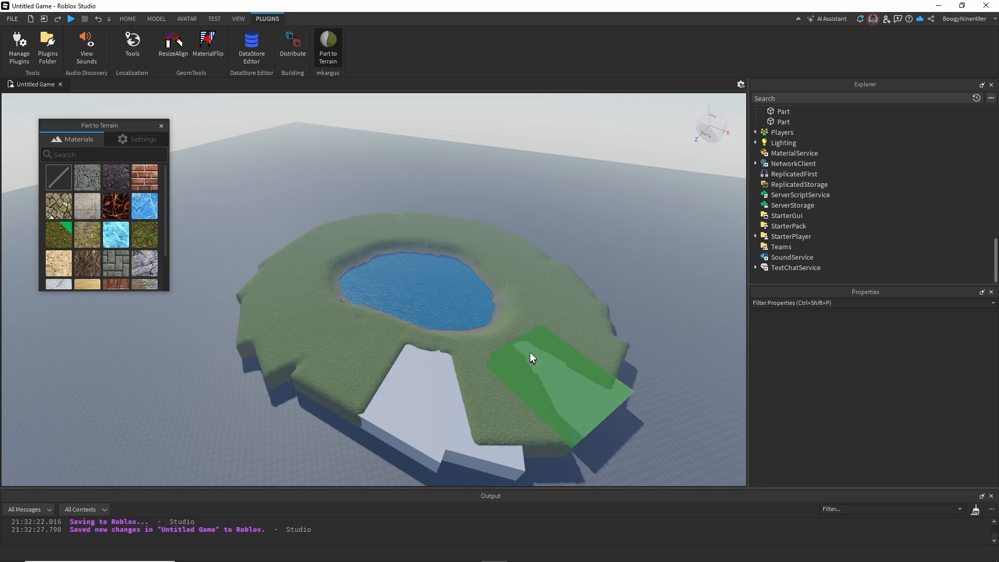
pyautogui.click(529, 352)
pyautogui.click(433, 366)
pyautogui.click(448, 356)
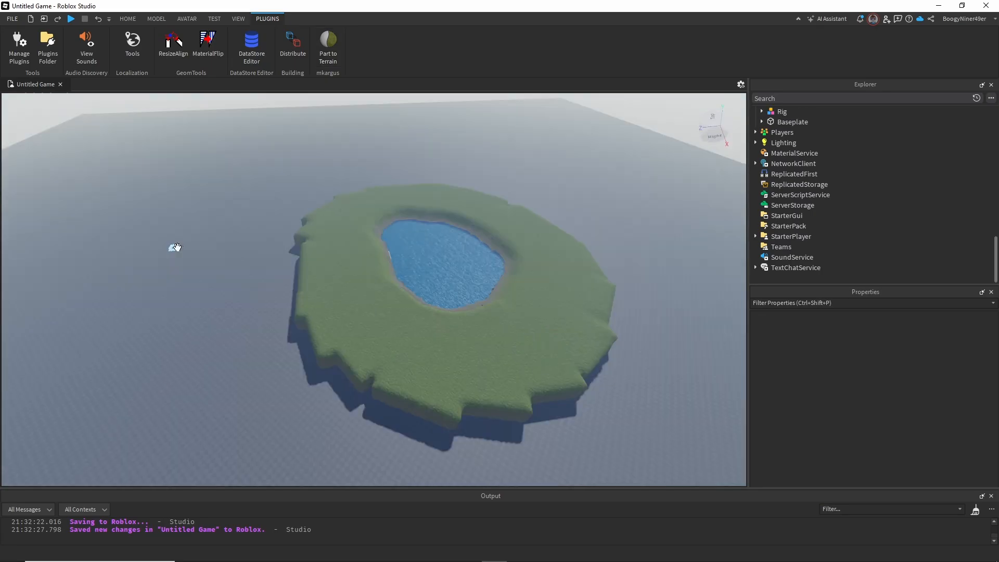
# - Move the SpawnLocation from the baseplate onto the new grass terrain beside the lake
pyautogui.click(175, 247)
pyautogui.moveTo(176, 247); pyautogui.dragTo(288, 342)
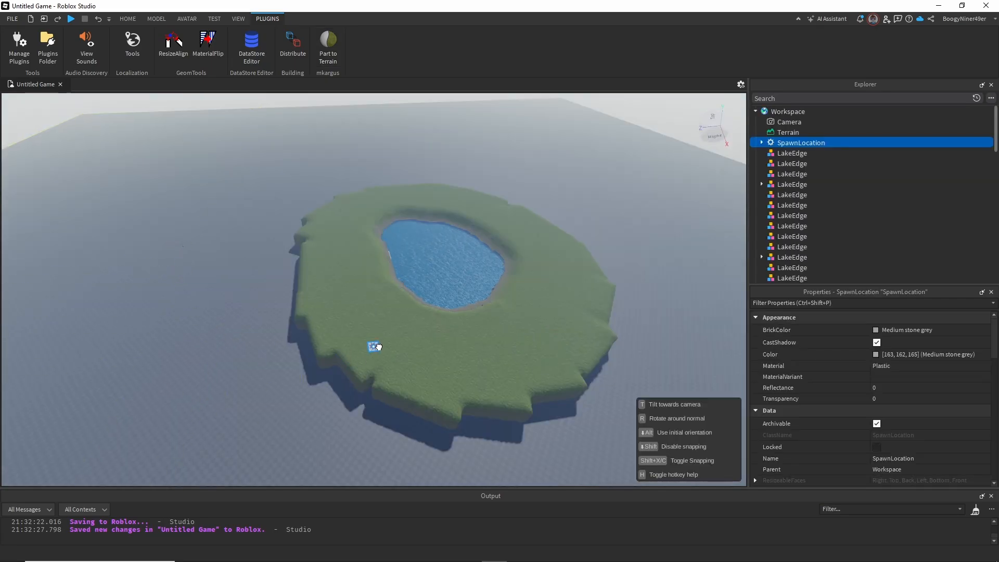
pyautogui.moveTo(352, 323); pyautogui.dragTo(350, 324)
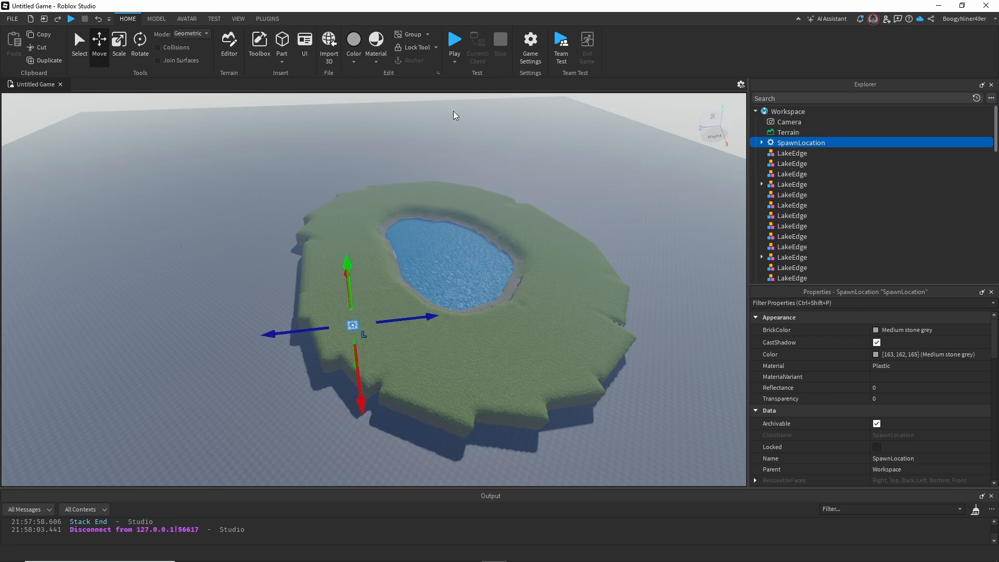
# - Playtest the game and run the character from the spawn across the grass down to the lake shore
pyautogui.click(455, 43)
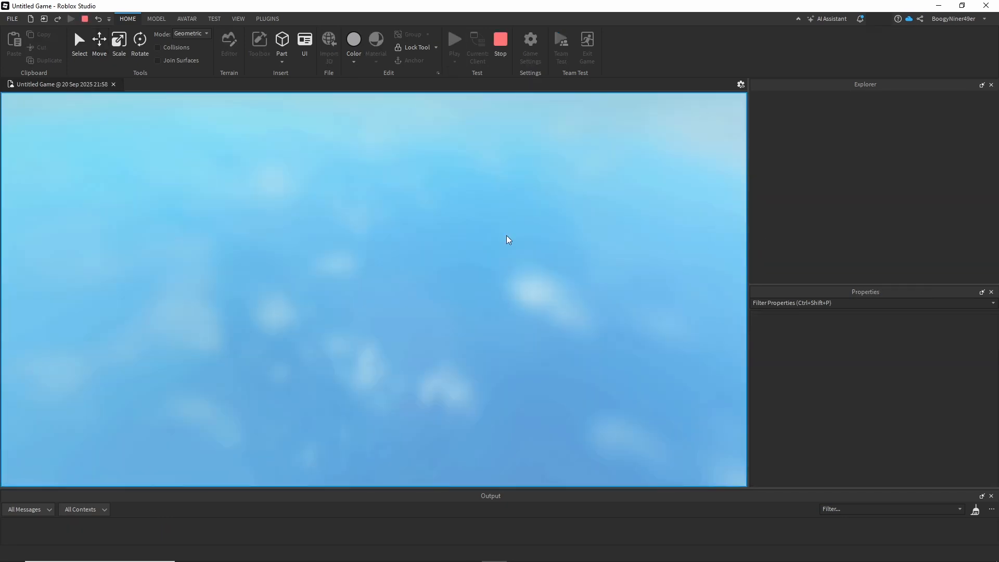
pyautogui.press('w')
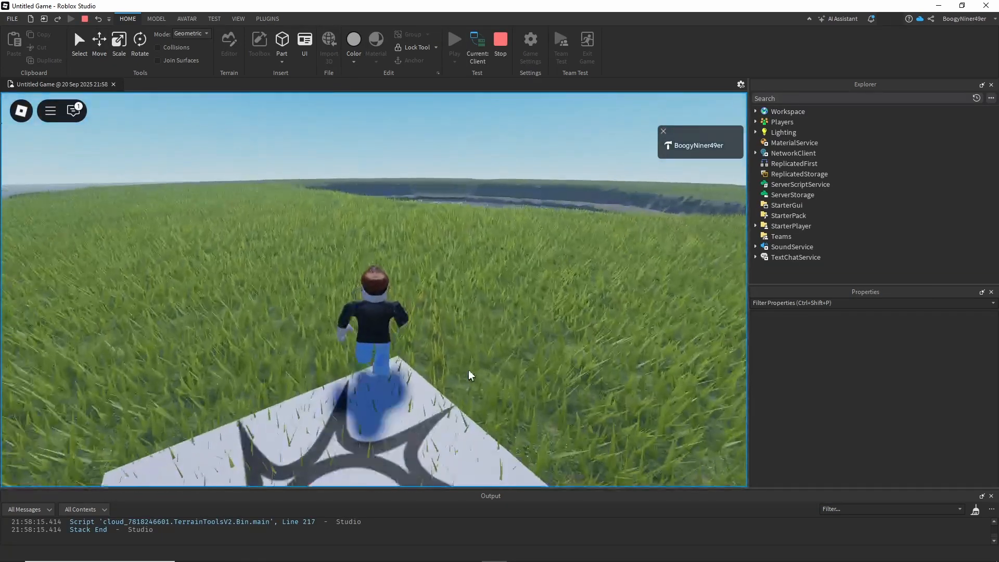
pyautogui.press('w')
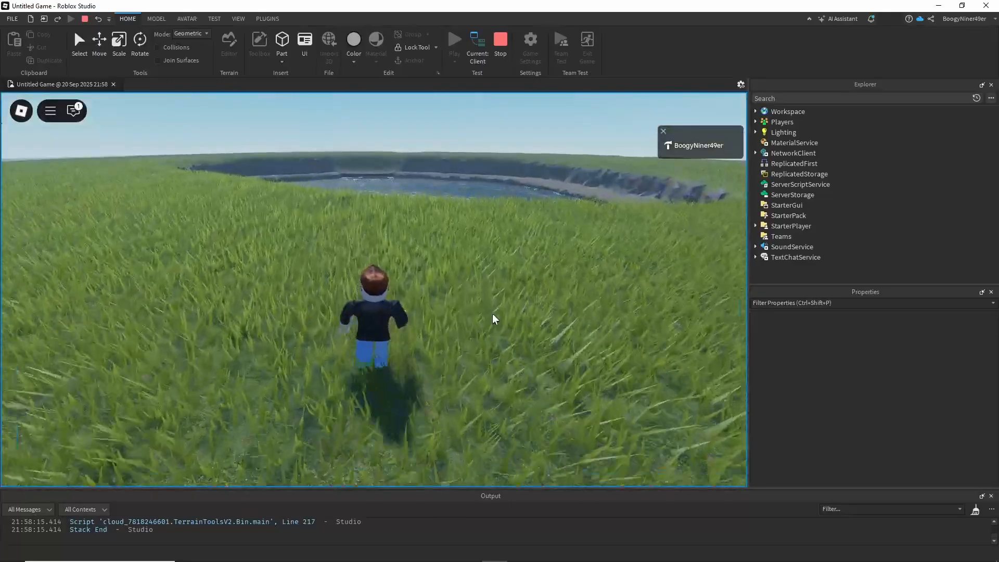
pyautogui.press('w')
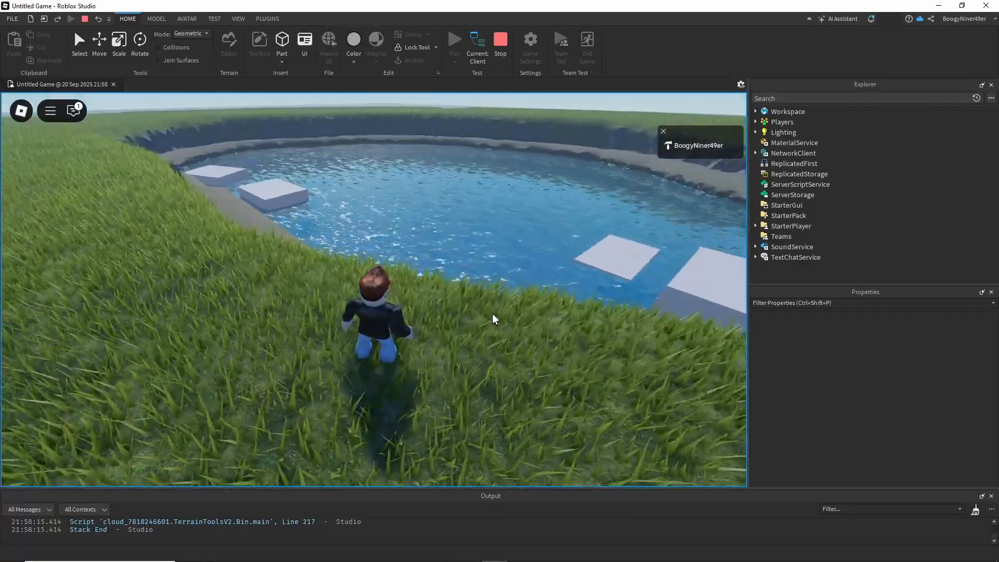
pyautogui.moveTo(492, 314); pyautogui.dragTo(492, 314, button='right')
pyautogui.press('w')
pyautogui.press('w')
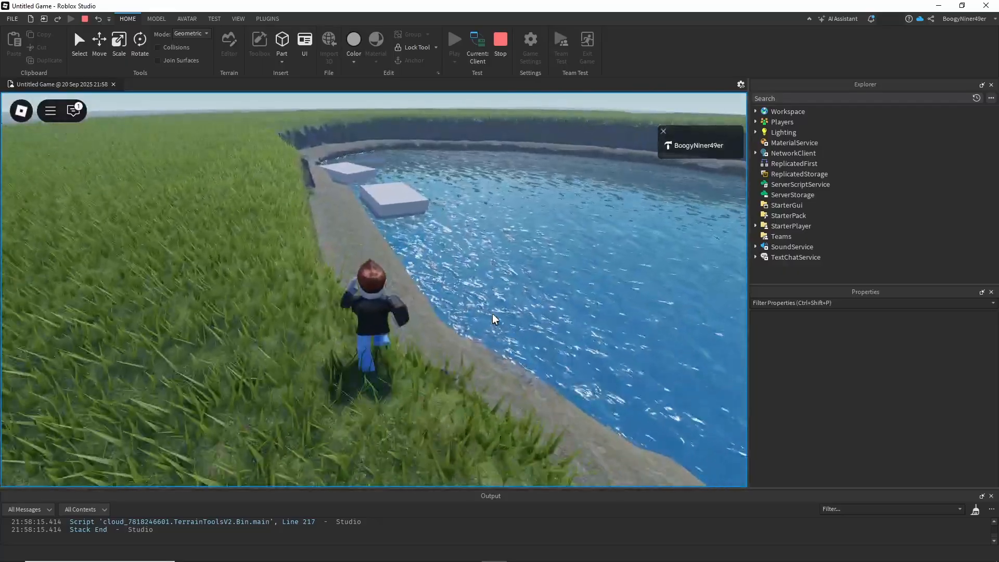
pyautogui.press('w')
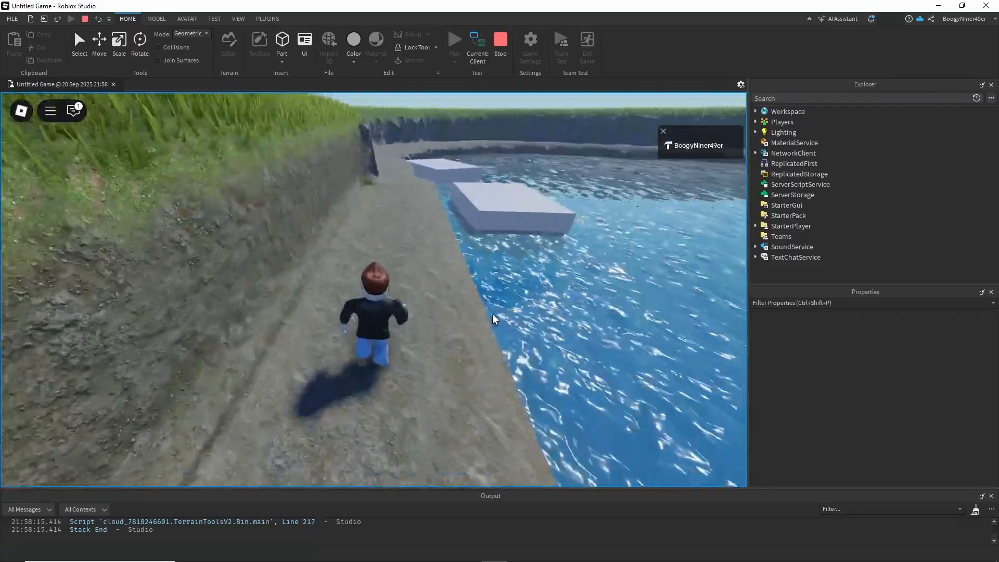
# - Walk the character along the lake shore, examining the bank's rocks, ground edges and leftover parts in the water
pyautogui.press('w')
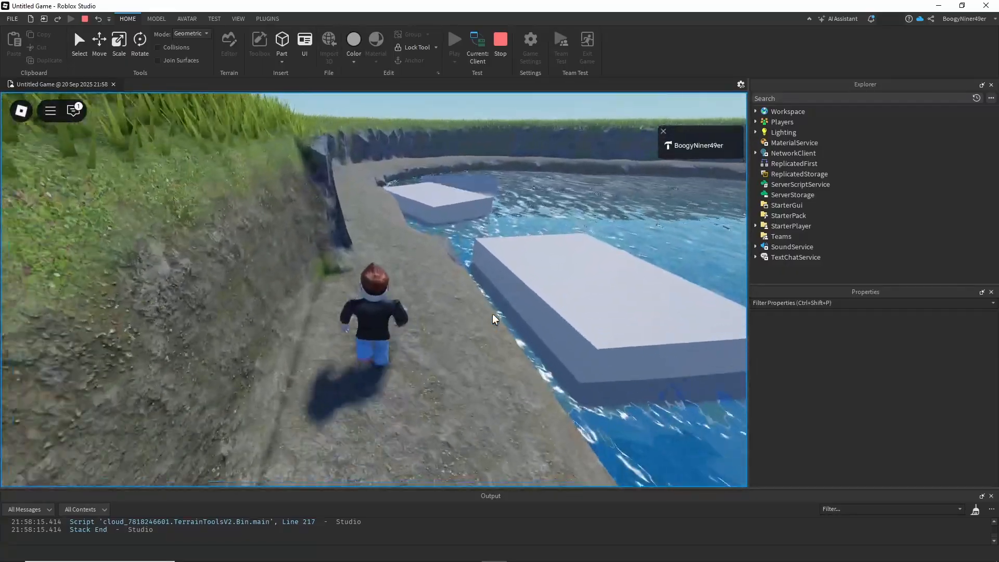
pyautogui.moveTo(492, 314); pyautogui.dragTo(498, 314, button='right')
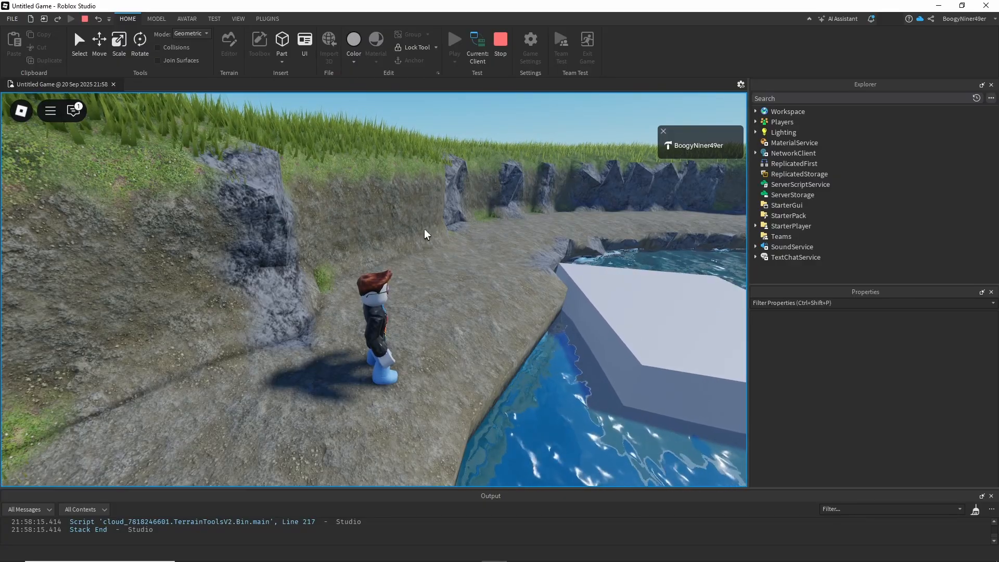
pyautogui.press('w')
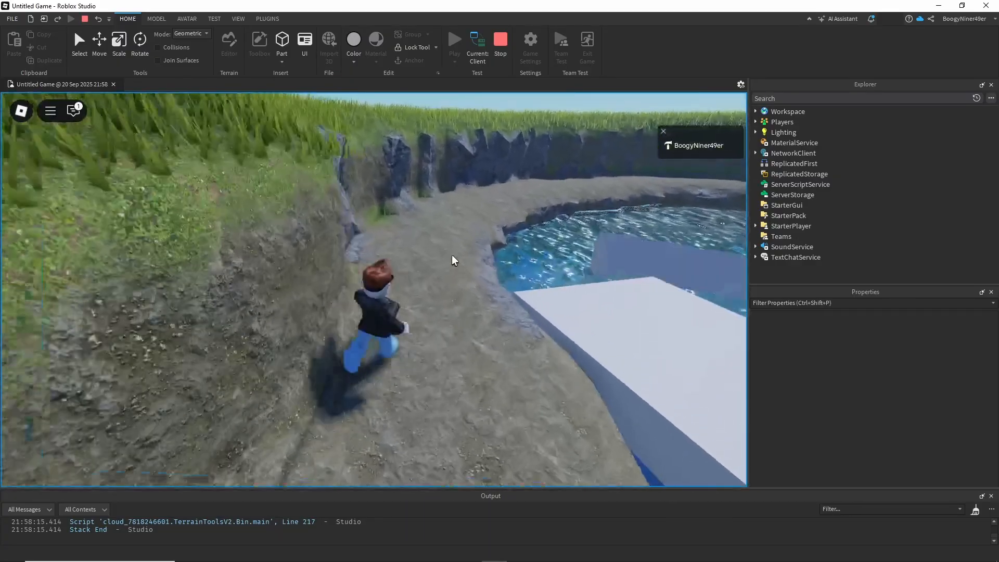
pyautogui.press('w')
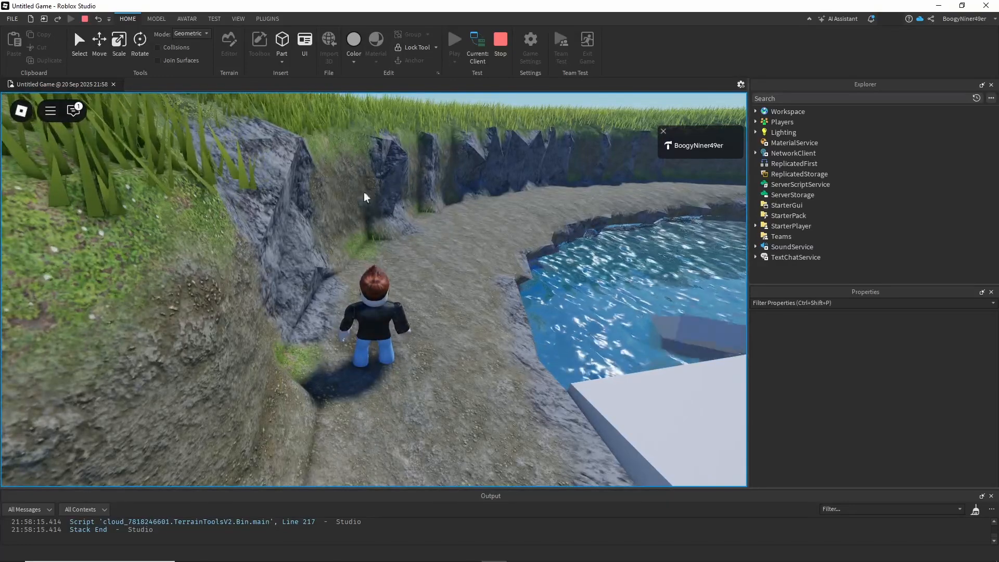
pyautogui.press('w')
pyautogui.press('d')
pyautogui.moveTo(407, 210); pyautogui.dragTo(401, 236, button='right')
pyautogui.press('w')
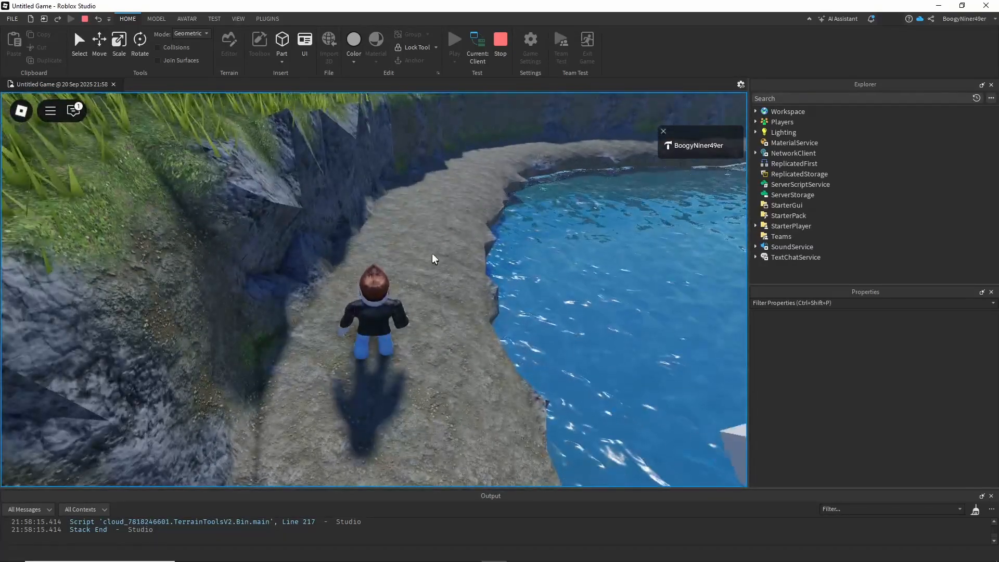
pyautogui.moveTo(476, 243); pyautogui.dragTo(477, 242, button='right')
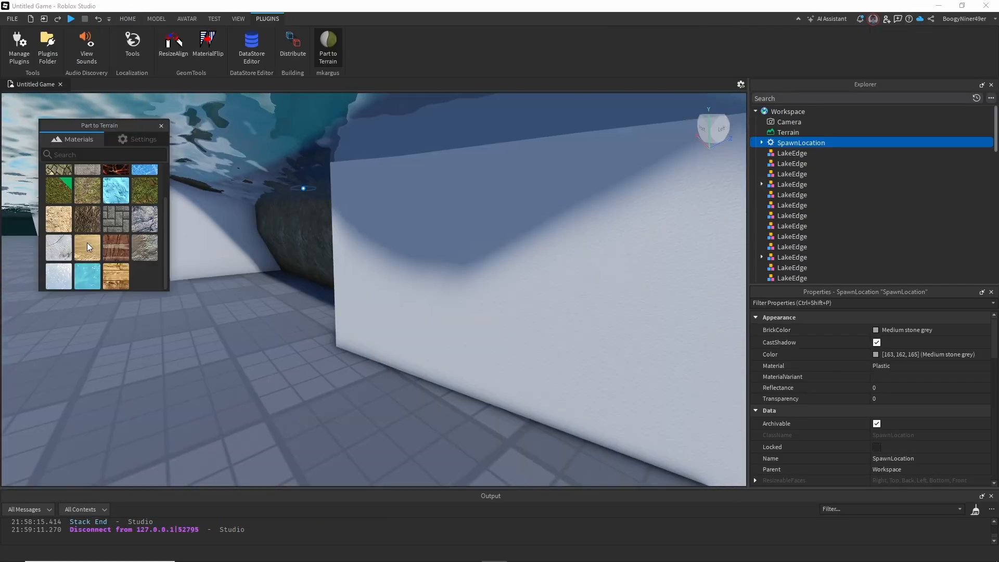
# - Convert the leftover white wall parts beneath the lake to Sand terrain
pyautogui.click(87, 244)
pyautogui.click(473, 304)
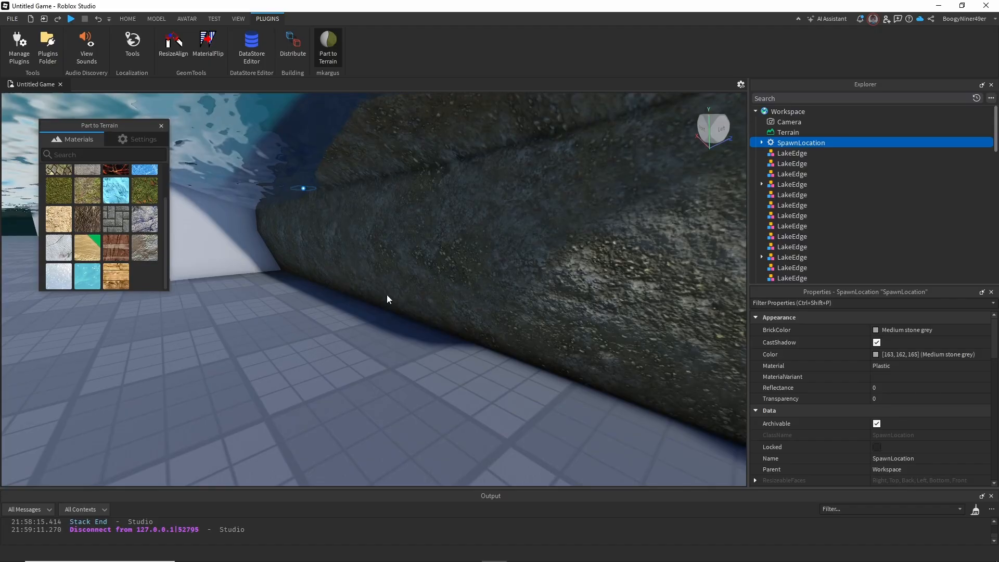
pyautogui.click(243, 253)
pyautogui.click(129, 296)
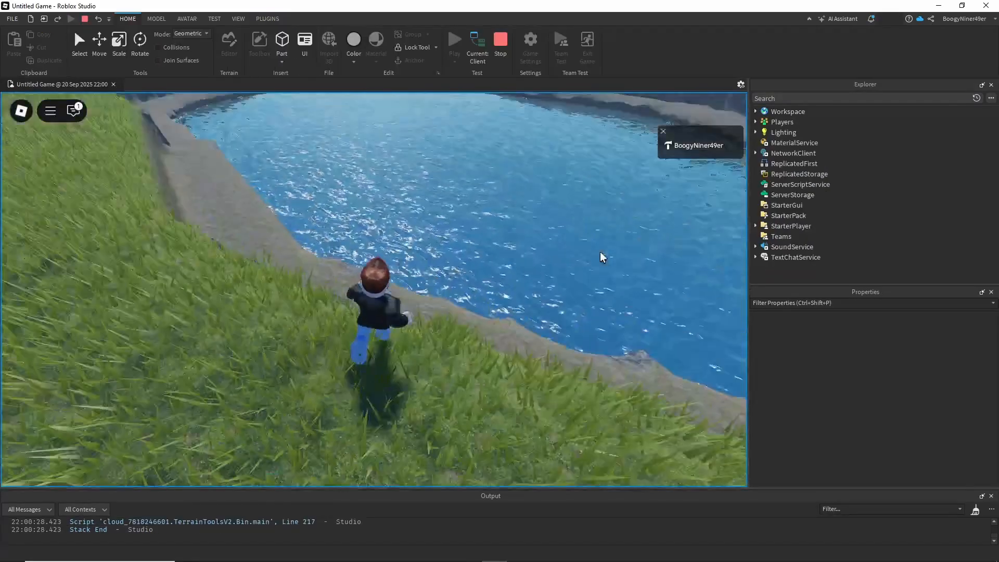
# - Playtest the game by running the character across the grass along the lake, and end the session
pyautogui.moveTo(600, 252)
pyautogui.mouseDown(button='right')
pyautogui.moveTo(542, 251)
pyautogui.moveTo(607, 263)
pyautogui.mouseUp(button='right')
pyautogui.press('w')
pyautogui.press('w')
pyautogui.hotkey('shift', 'F5')
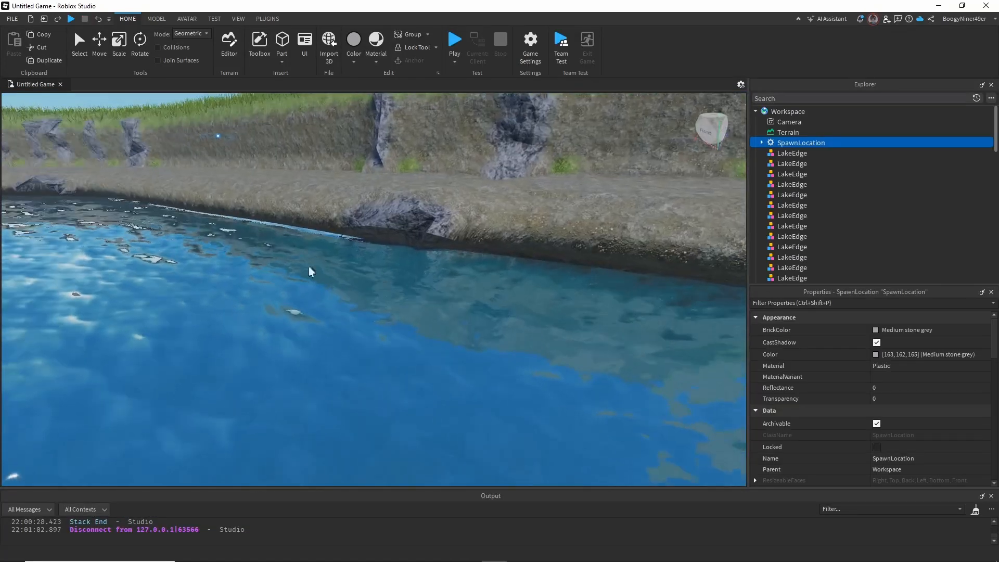
# - Set up the terrain Sculpt brush in Subtract mode with a size of 2 for carving the lake bank
pyautogui.moveTo(247, 159)
pyautogui.mouseDown(button='right')
pyautogui.moveTo(242, 133)
pyautogui.moveTo(259, 172)
pyautogui.mouseUp(button='right')
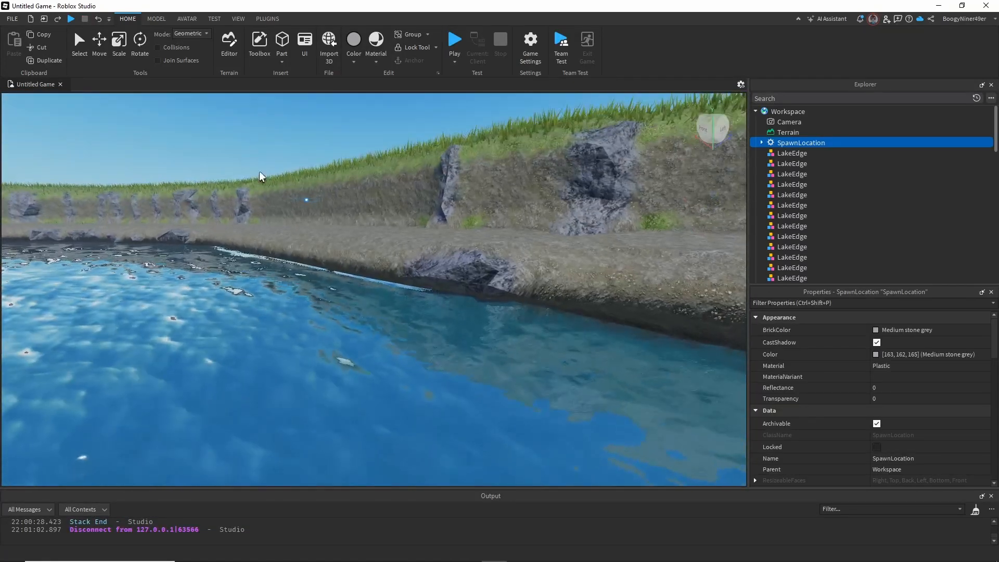
pyautogui.moveTo(260, 172); pyautogui.dragTo(320, 267, button='middle')
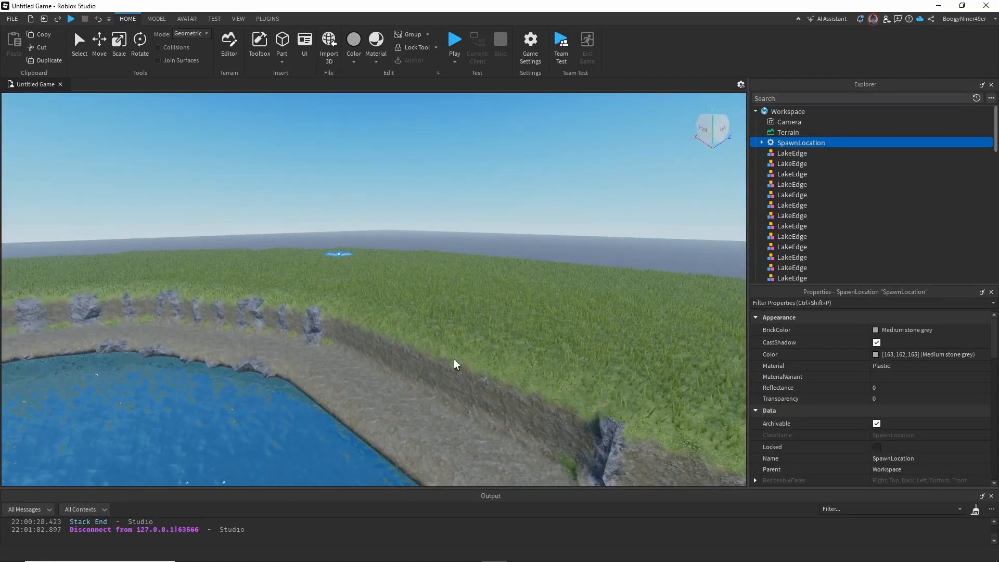
pyautogui.moveTo(391, 292); pyautogui.dragTo(392, 292, button='right')
pyautogui.scroll(-2, 391, 292)
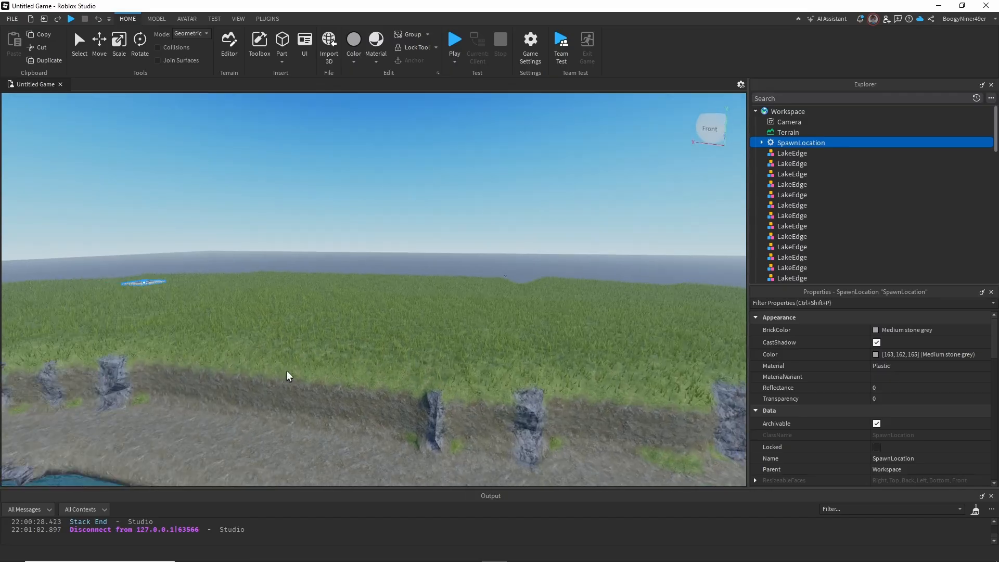
pyautogui.moveTo(220, 388); pyautogui.dragTo(275, 375, button='middle')
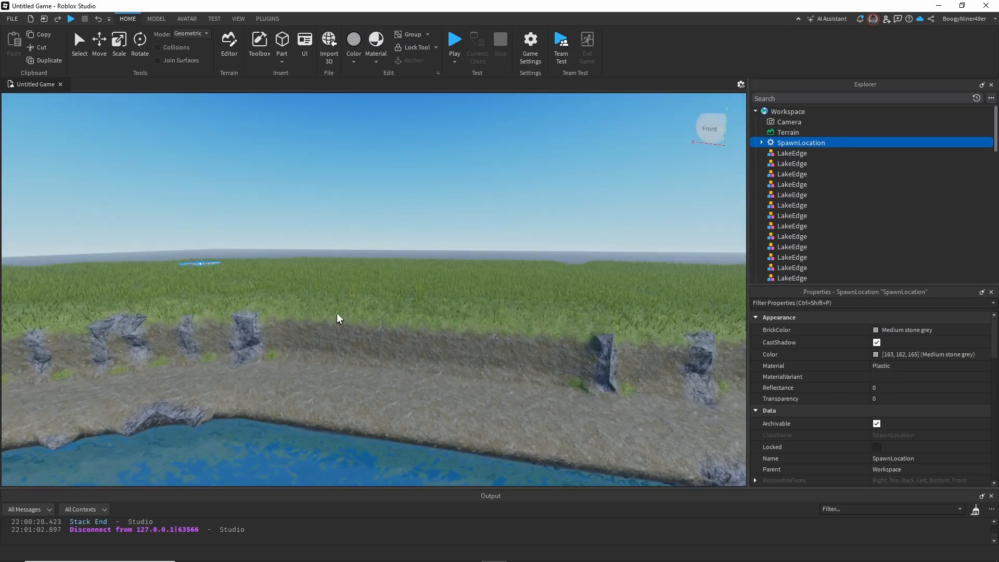
pyautogui.scroll(4, 296, 328)
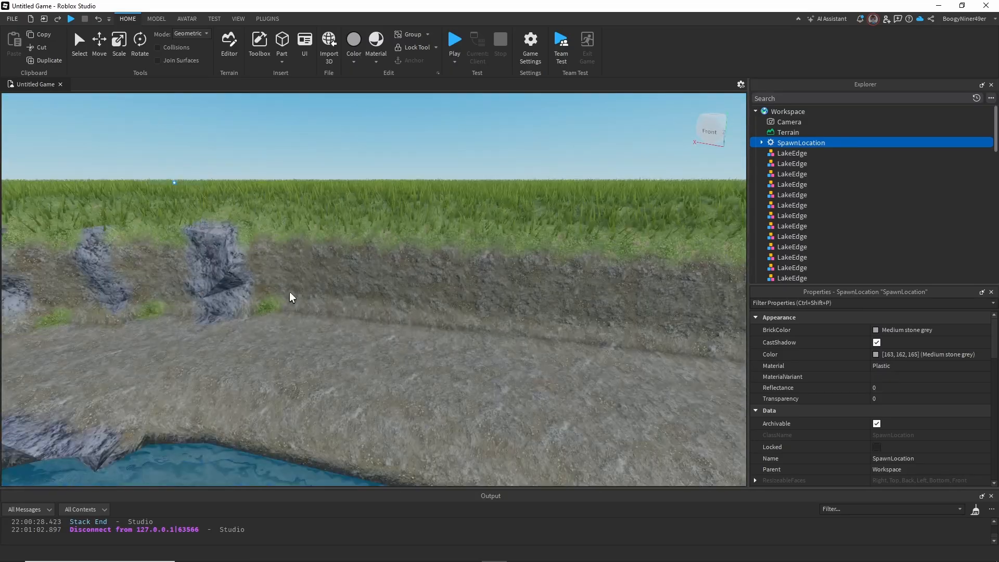
pyautogui.click(229, 42)
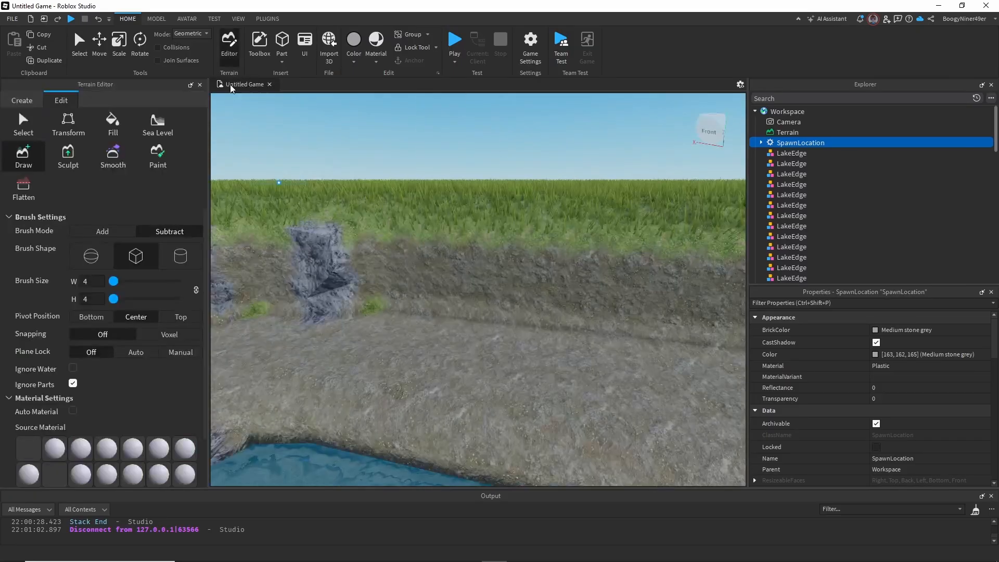
pyautogui.click(74, 157)
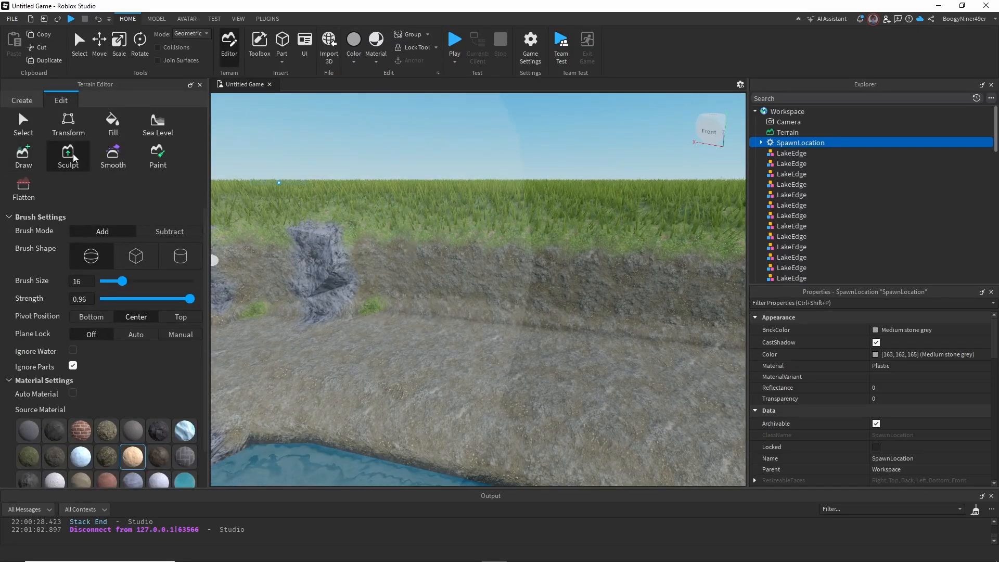
pyautogui.click(159, 233)
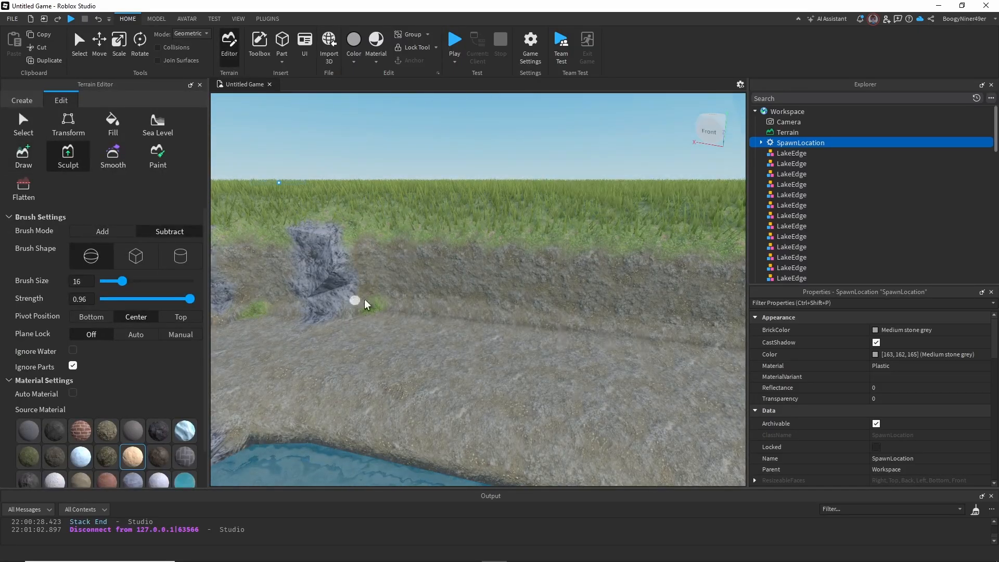
pyautogui.scroll(-5, 351, 281)
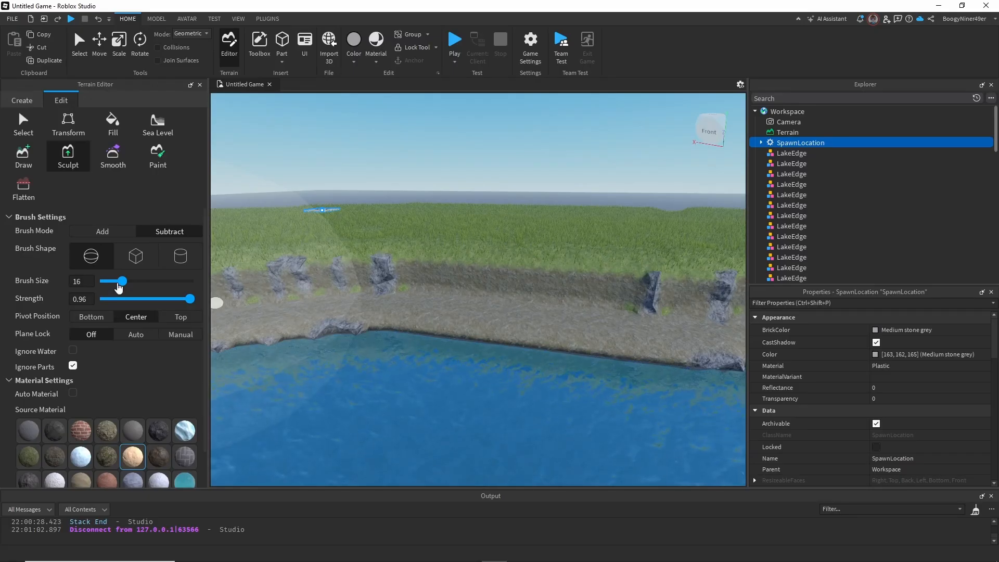
pyautogui.moveTo(123, 287); pyautogui.dragTo(102, 286)
pyautogui.scroll(3, 249, 307)
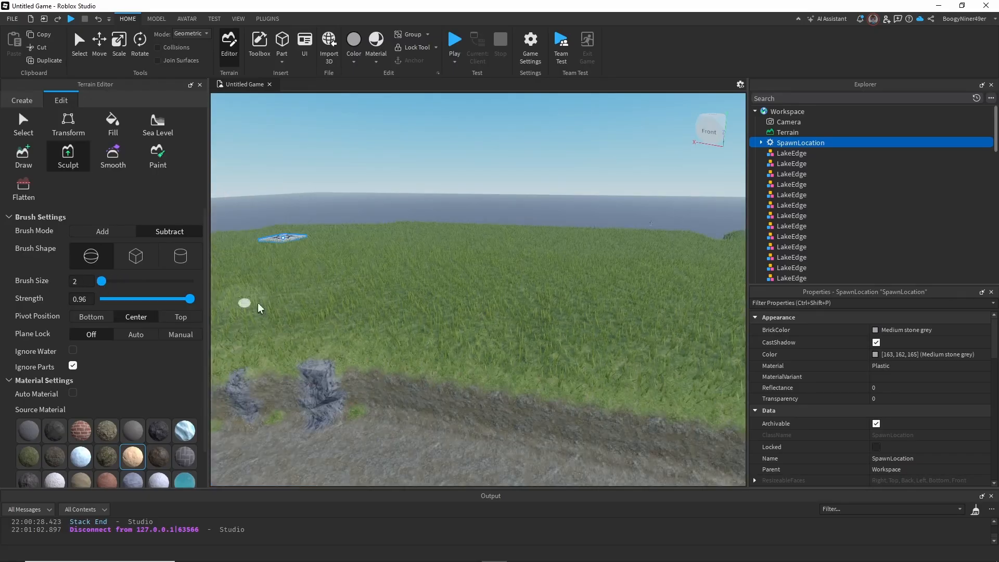
# - Carve a sloping path through the grass and bank, leading from near the SpawnLocation down to the lake shore
pyautogui.moveTo(260, 308)
pyautogui.mouseDown()
pyautogui.moveTo(350, 353)
pyautogui.moveTo(364, 375)
pyautogui.moveTo(312, 310)
pyautogui.mouseUp()
pyautogui.moveTo(344, 303); pyautogui.dragTo(345, 302, button='right')
pyautogui.press('s')
pyautogui.moveTo(467, 303); pyautogui.dragTo(476, 297)
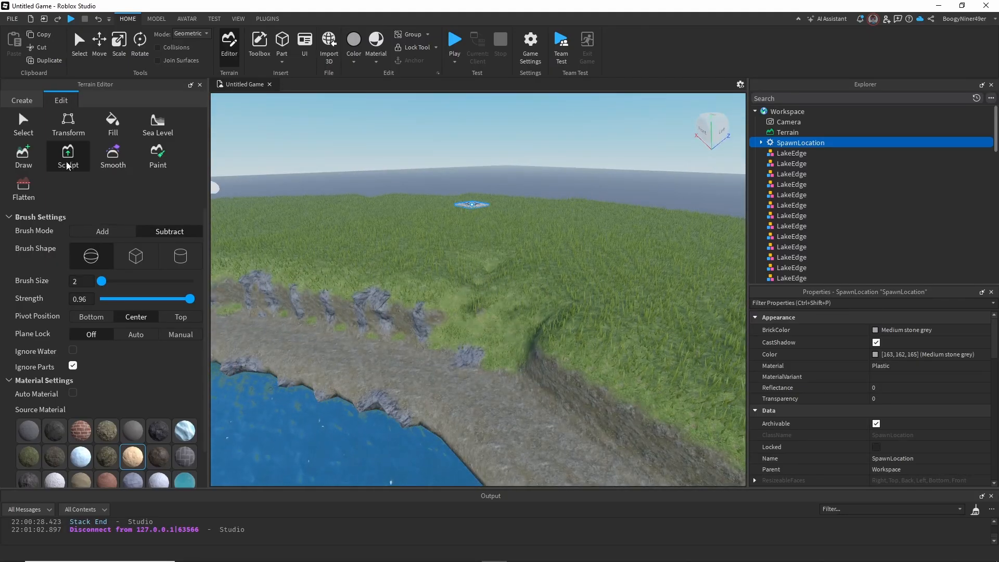
pyautogui.moveTo(467, 308); pyautogui.dragTo(501, 272)
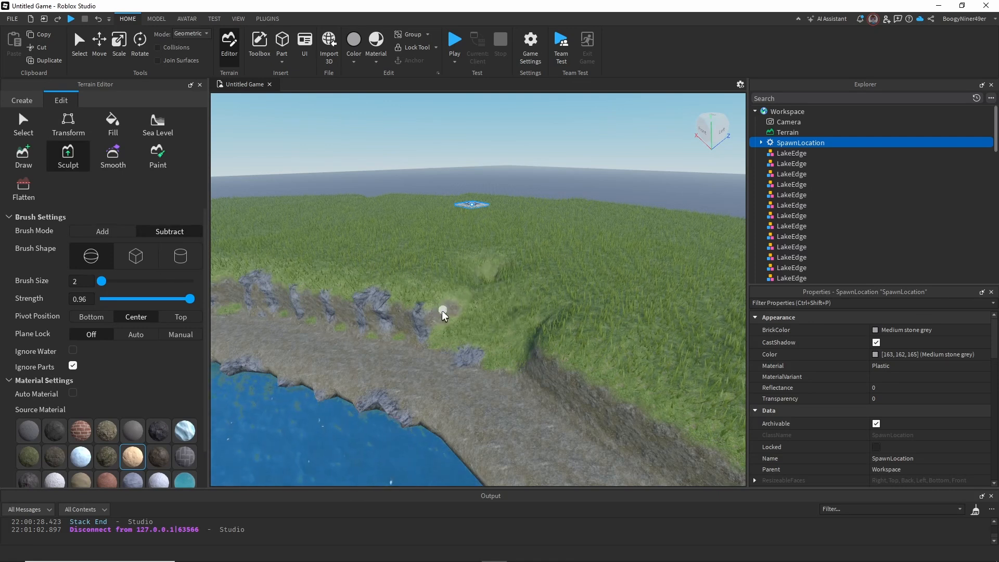
pyautogui.moveTo(436, 311); pyautogui.dragTo(438, 297)
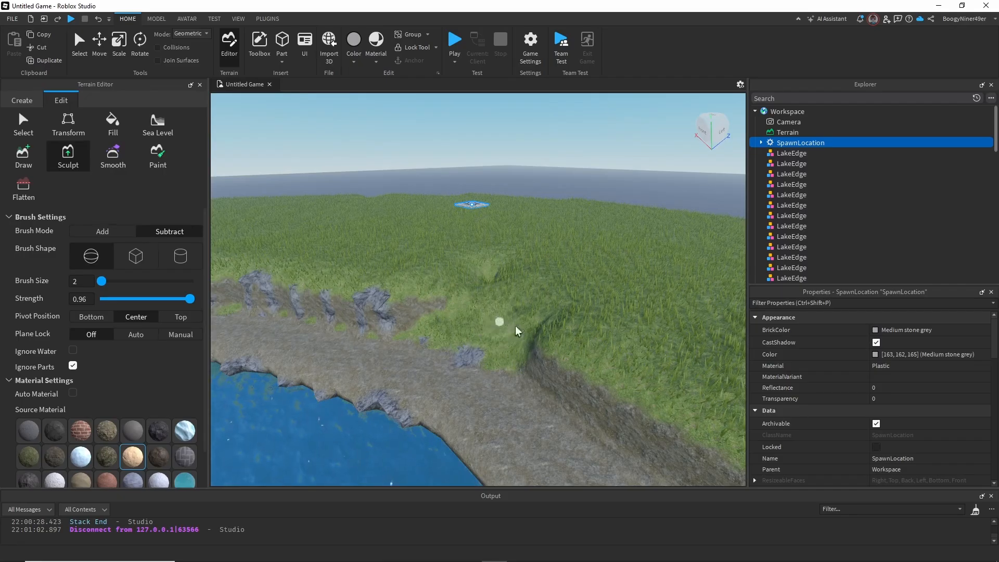
pyautogui.moveTo(484, 319)
pyautogui.mouseDown()
pyautogui.moveTo(491, 295)
pyautogui.moveTo(471, 273)
pyautogui.moveTo(513, 288)
pyautogui.moveTo(458, 289)
pyautogui.moveTo(505, 286)
pyautogui.mouseUp()
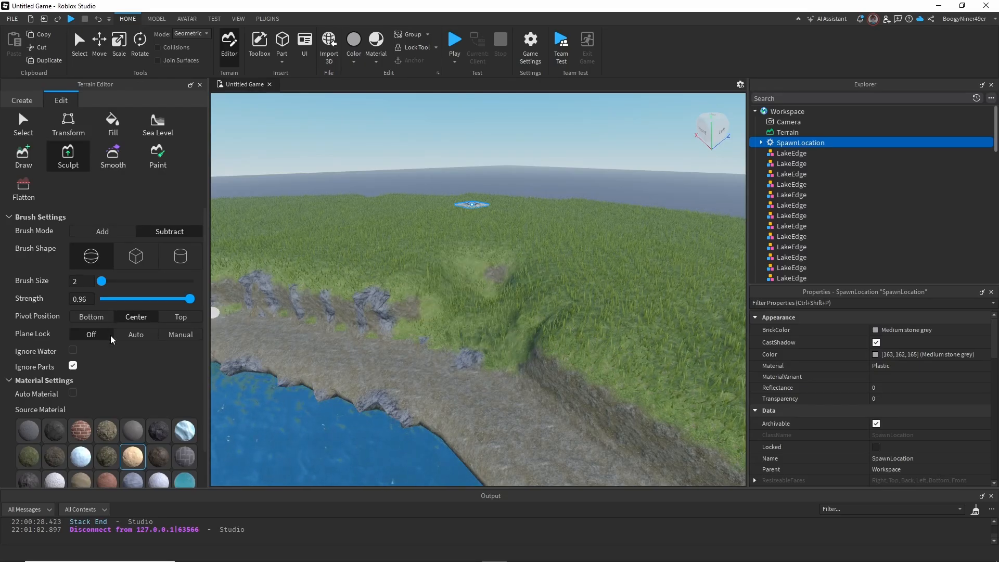
# - Paint the carved ramp from the grass to the shore with Ground material, using a size 1 brush
pyautogui.click(158, 156)
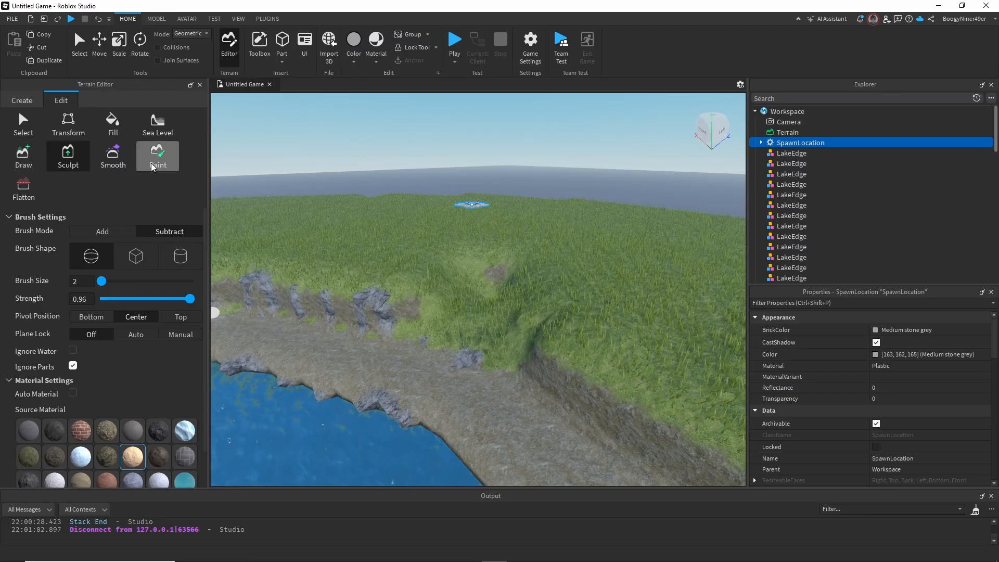
pyautogui.scroll(-1, 122, 419)
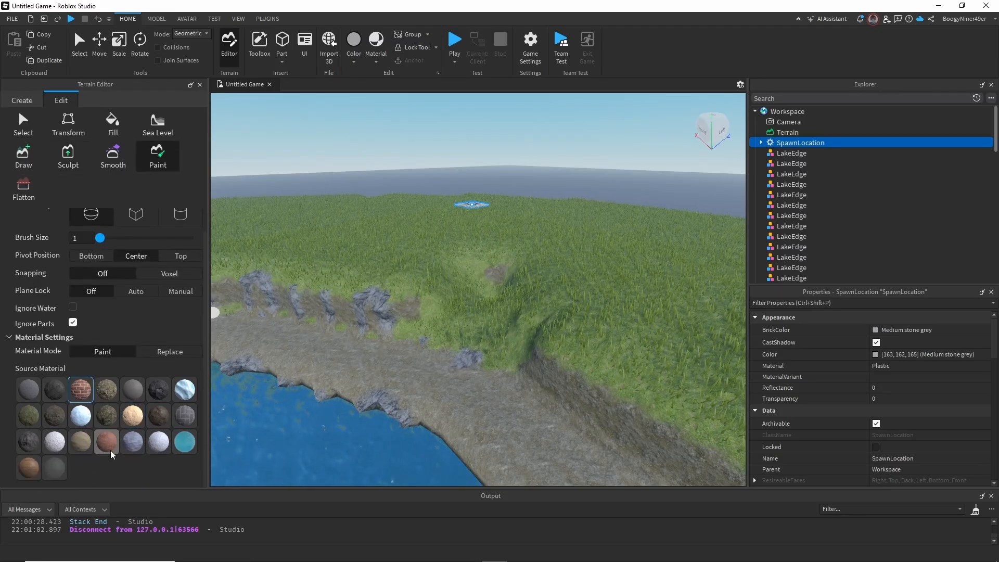
pyautogui.click(57, 420)
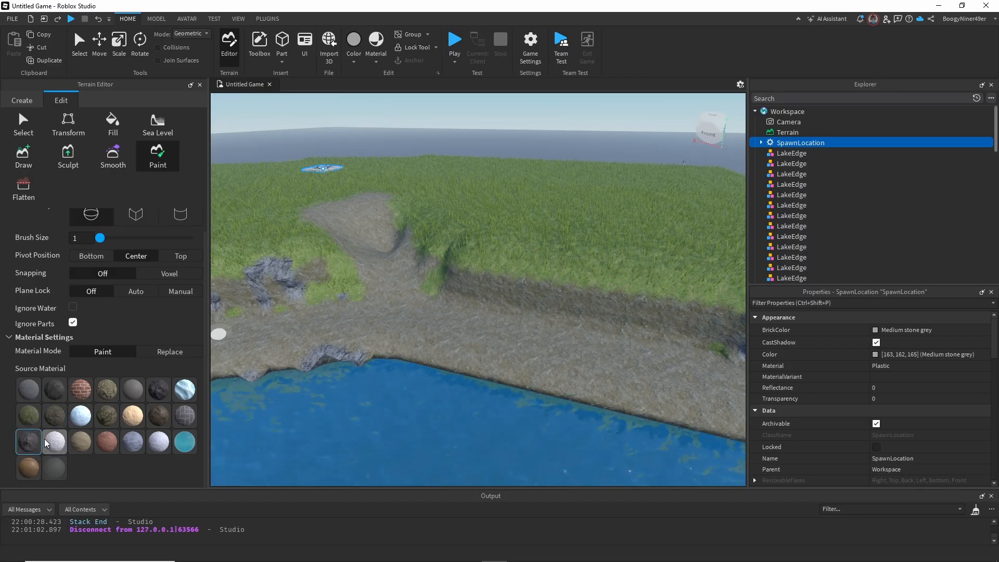
# - Paint Rock material on the bank beside the ramp and in further patches along the lake wall
pyautogui.moveTo(433, 283)
pyautogui.mouseDown()
pyautogui.moveTo(441, 281)
pyautogui.moveTo(439, 300)
pyautogui.mouseUp()
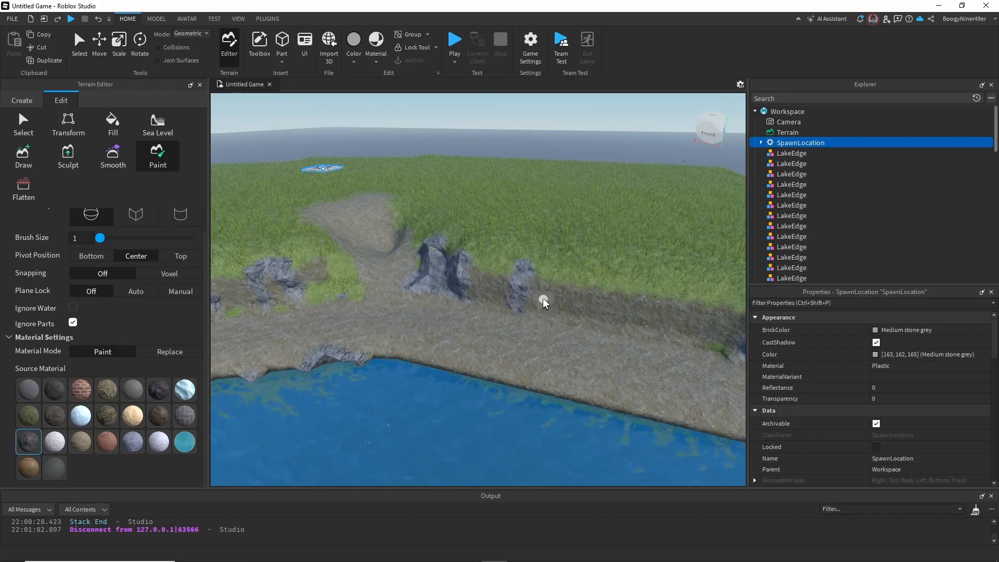
pyautogui.moveTo(556, 314); pyautogui.dragTo(562, 311)
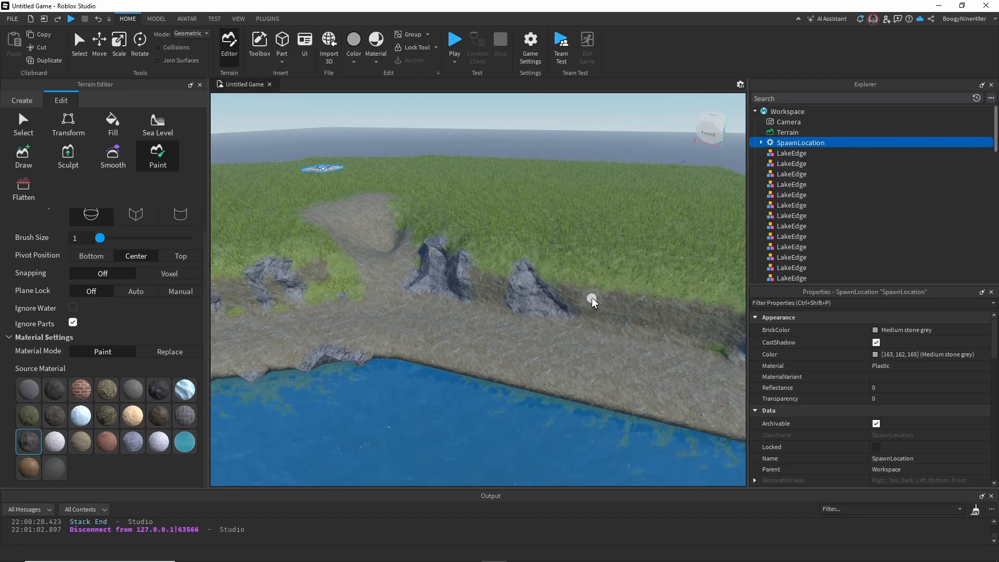
pyautogui.moveTo(681, 334); pyautogui.dragTo(680, 336, button='right')
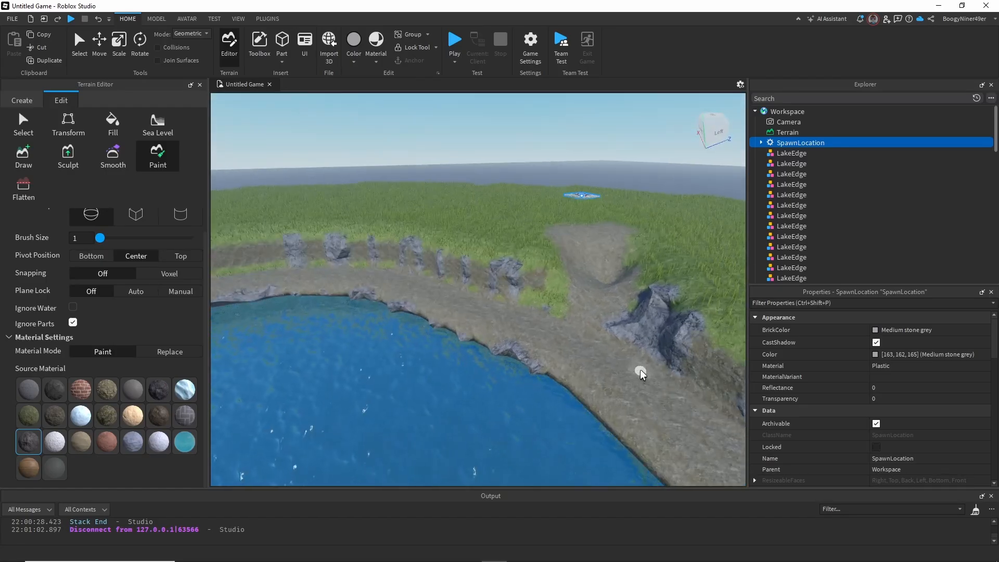
pyautogui.moveTo(710, 364); pyautogui.dragTo(709, 380)
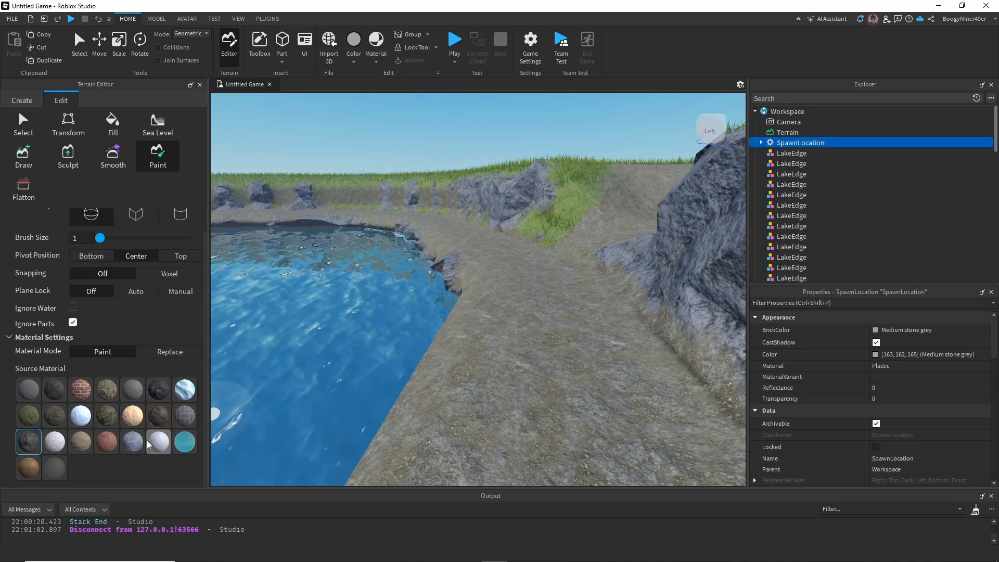
# - Paint a Mud path along the middle of the shore, from the foot of the ramp around the lake
pyautogui.click(157, 416)
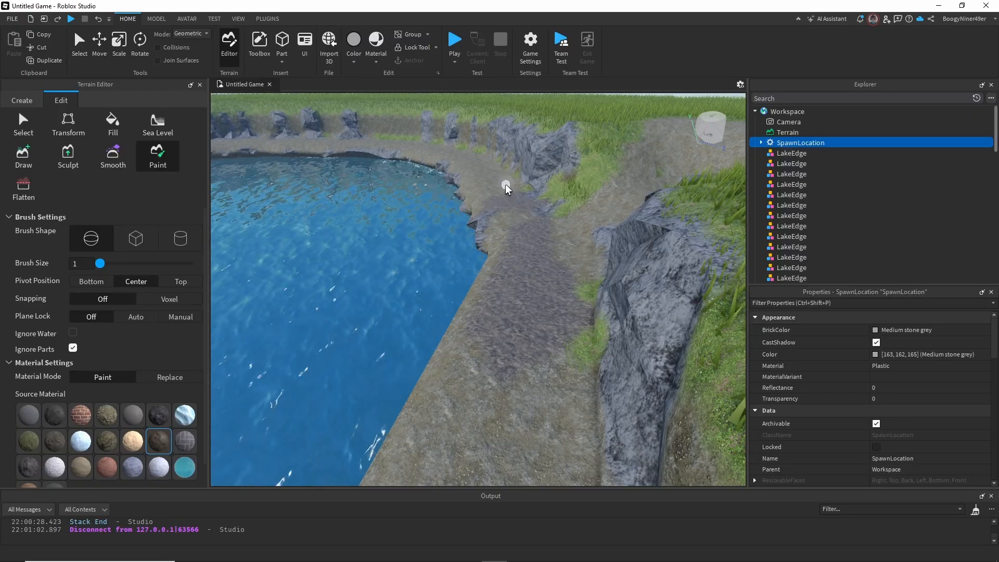
pyautogui.scroll(-6, 501, 189)
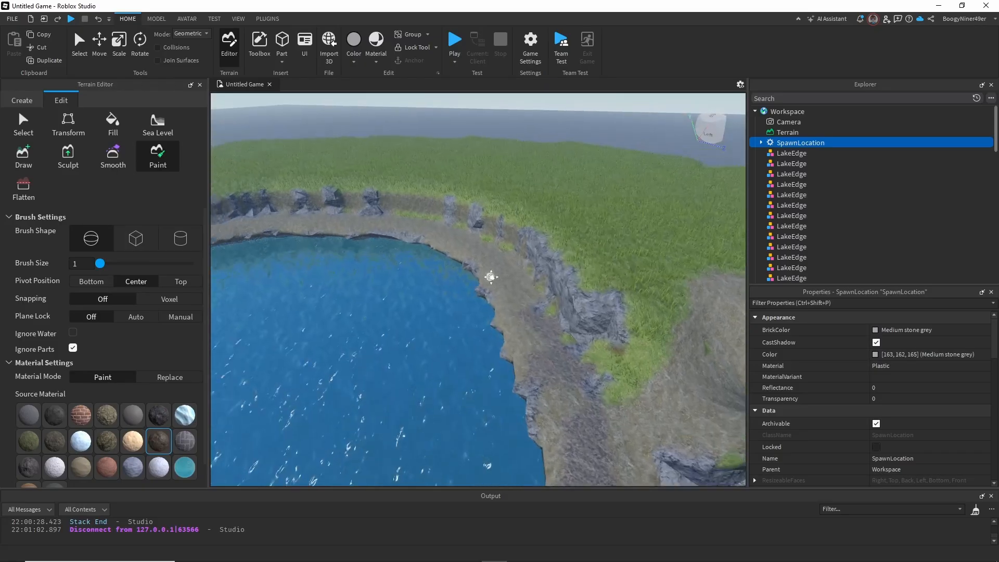
pyautogui.scroll(5, 504, 290)
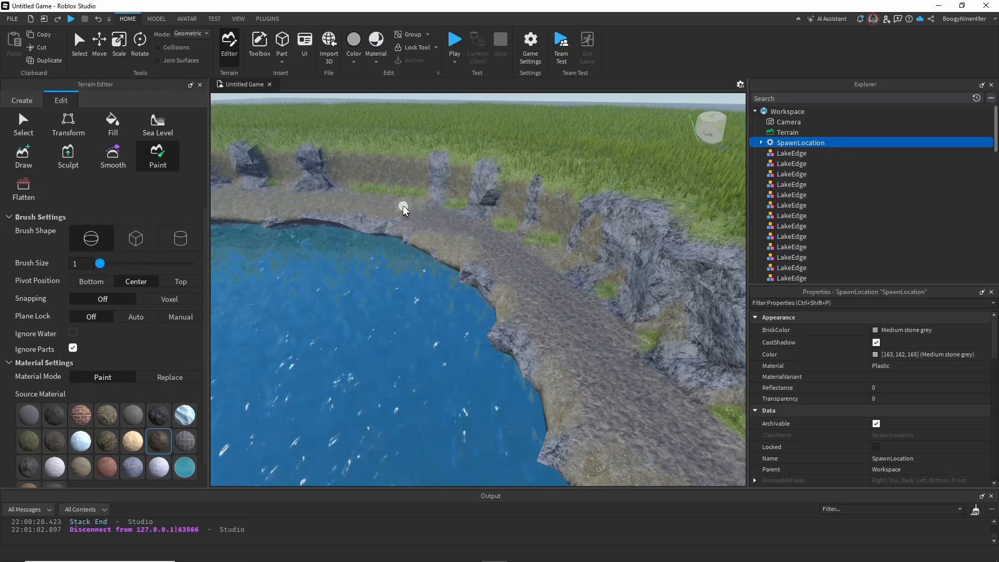
pyautogui.scroll(-3, 416, 214)
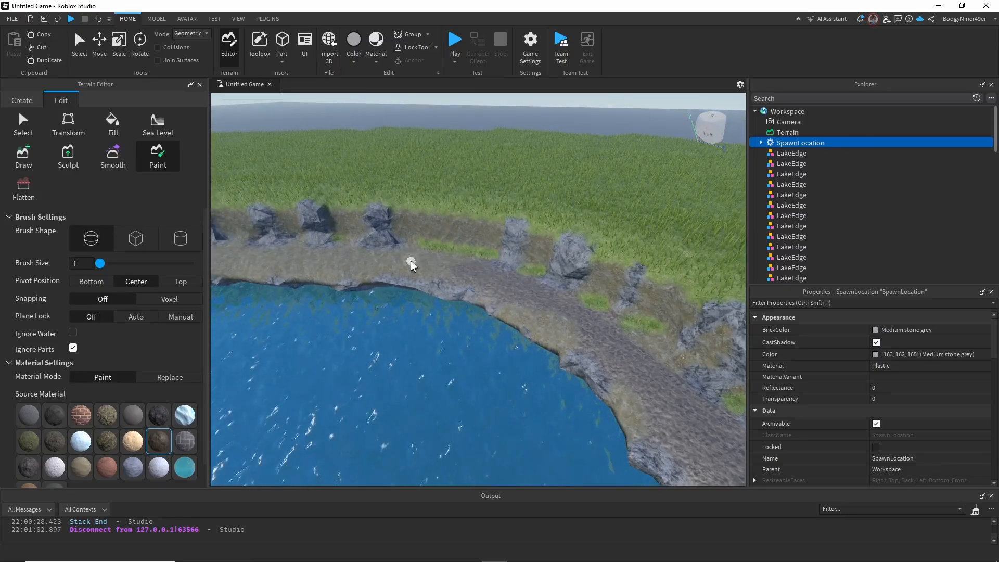
pyautogui.scroll(-1, 415, 281)
pyautogui.scroll(4, 415, 269)
pyautogui.moveTo(415, 268); pyautogui.dragTo(418, 269, button='right')
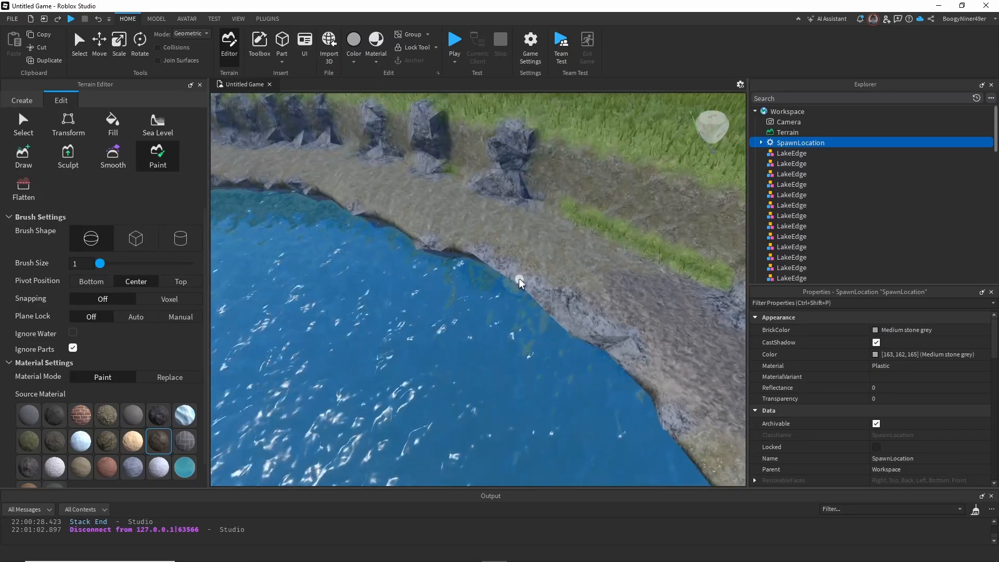
pyautogui.scroll(4, 519, 281)
pyautogui.scroll(-4, 338, 283)
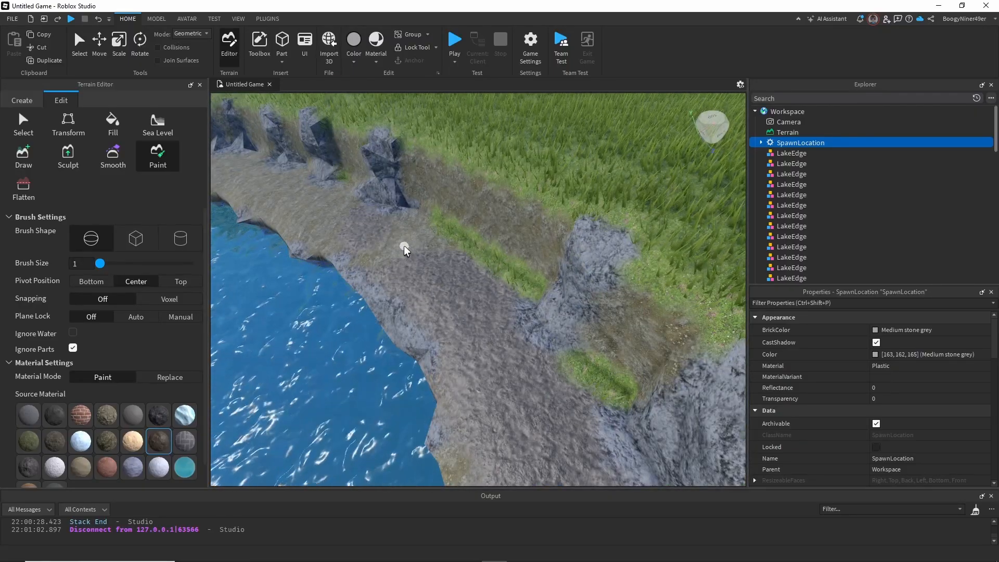
pyautogui.moveTo(329, 224); pyautogui.dragTo(561, 296, button='middle')
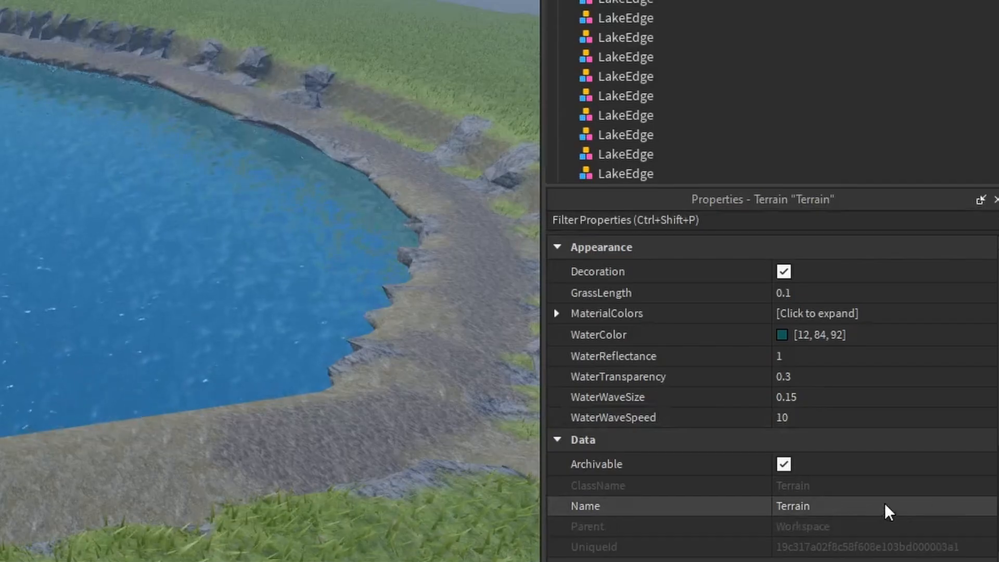
# - Set the terrain's WaterWaveSize to 0 and its WaterWaveSpeed to 5
pyautogui.click(801, 397)
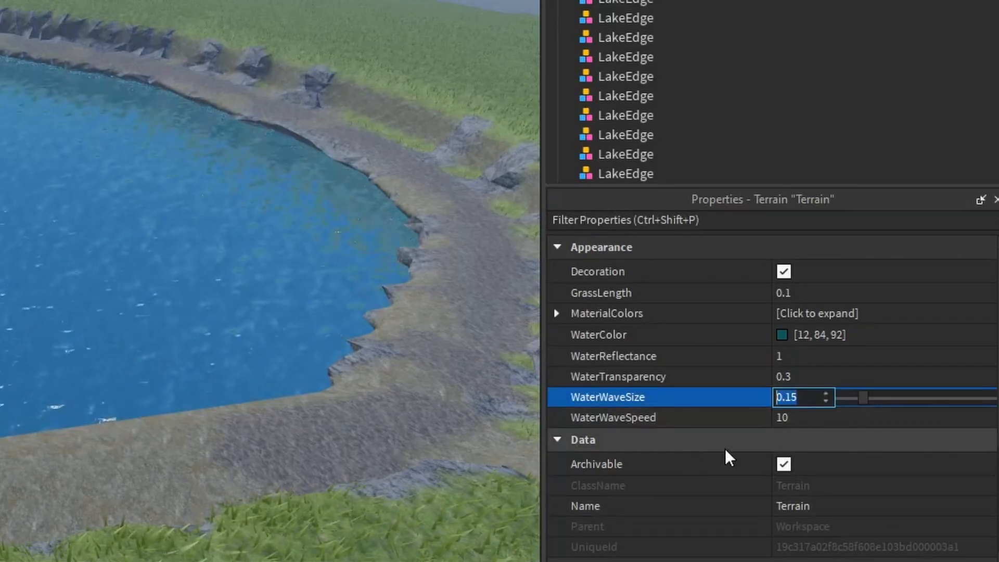
pyautogui.moveTo(862, 395); pyautogui.dragTo(839, 403)
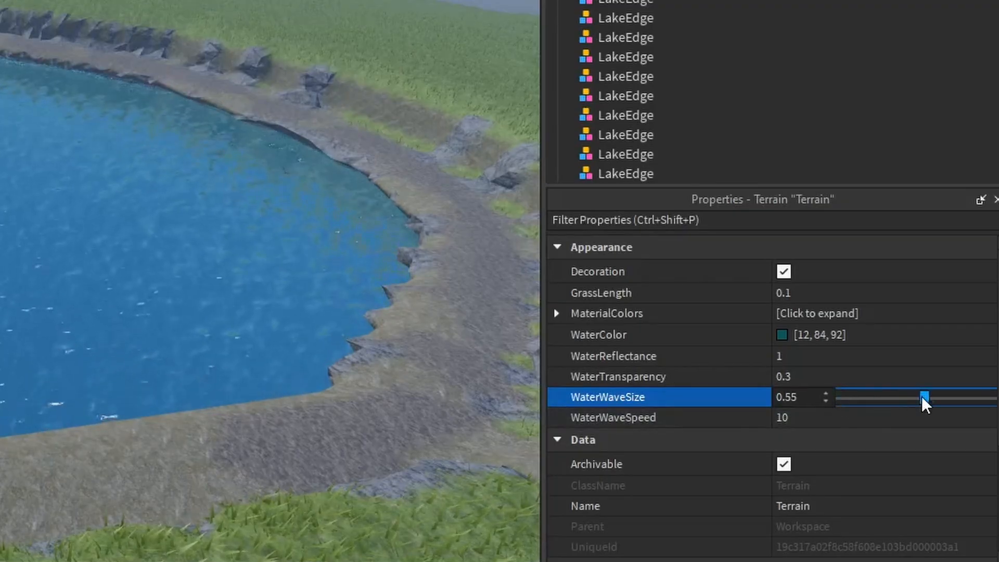
pyautogui.moveTo(922, 396); pyautogui.dragTo(548, 420)
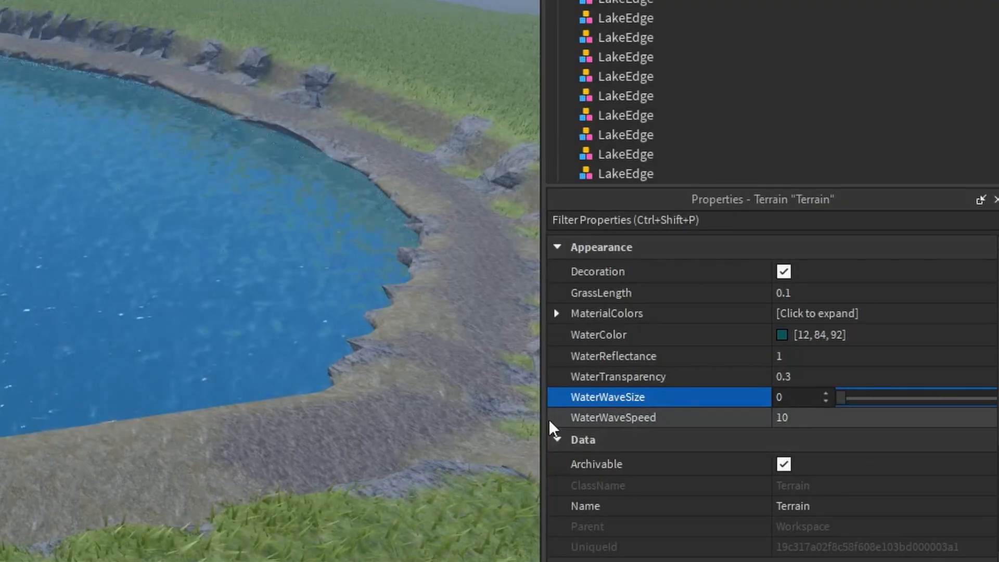
pyautogui.click(715, 416)
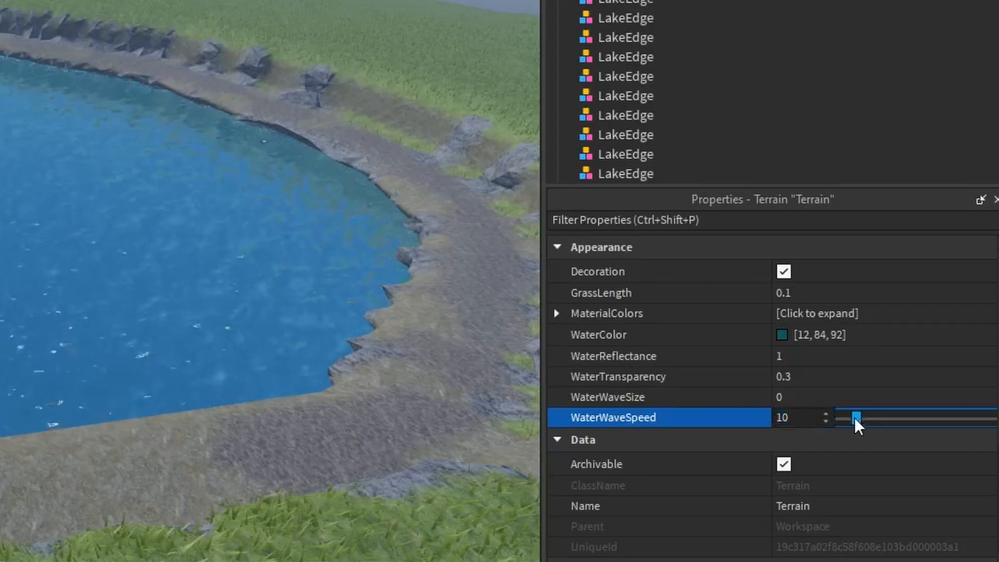
pyautogui.moveTo(854, 417); pyautogui.dragTo(841, 417)
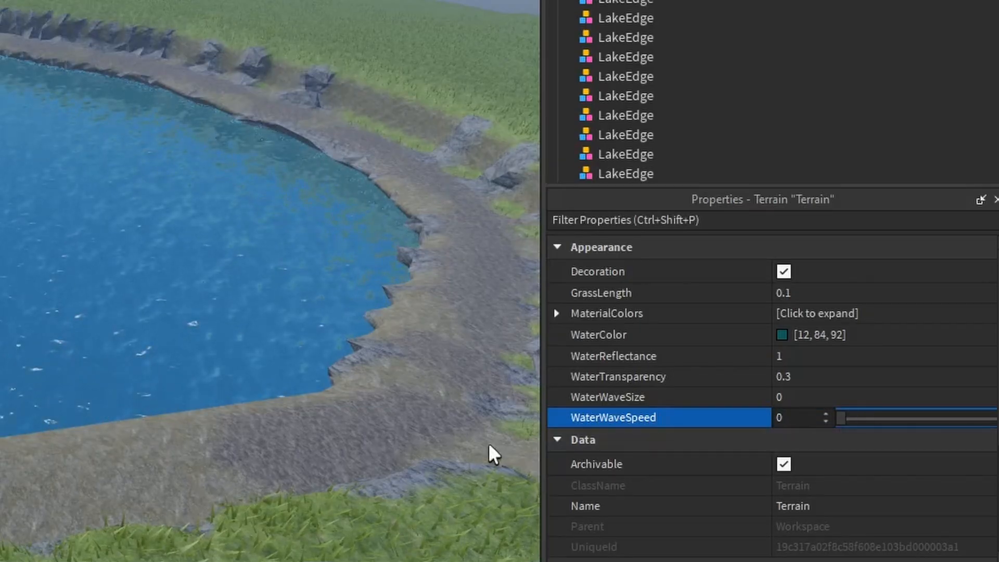
pyautogui.moveTo(845, 419); pyautogui.dragTo(825, 423)
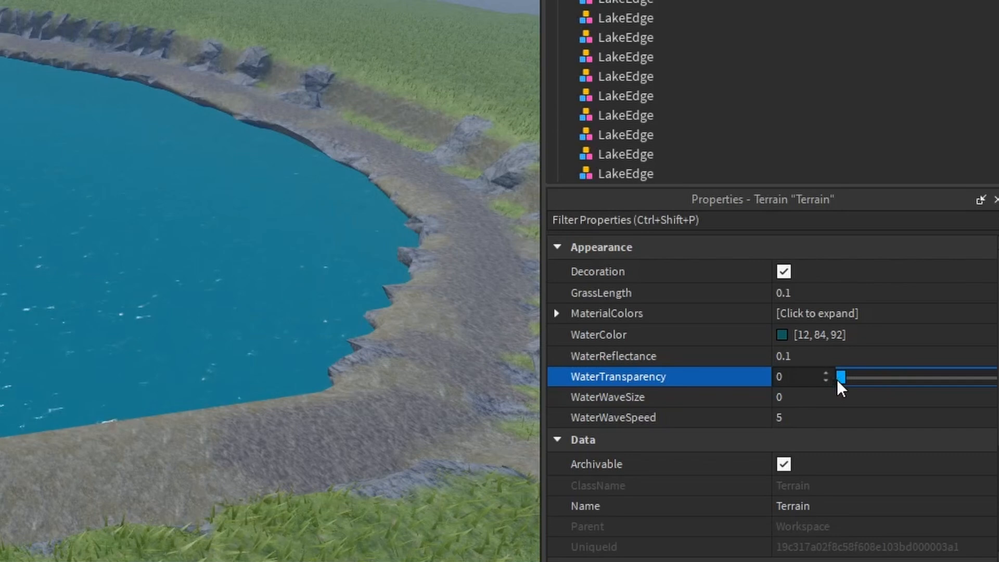
# - Set the terrain's WaterTransparency to 0.15 and change its WaterColor to the muted blue [43, 75, 92]
pyautogui.moveTo(837, 380); pyautogui.dragTo(876, 381)
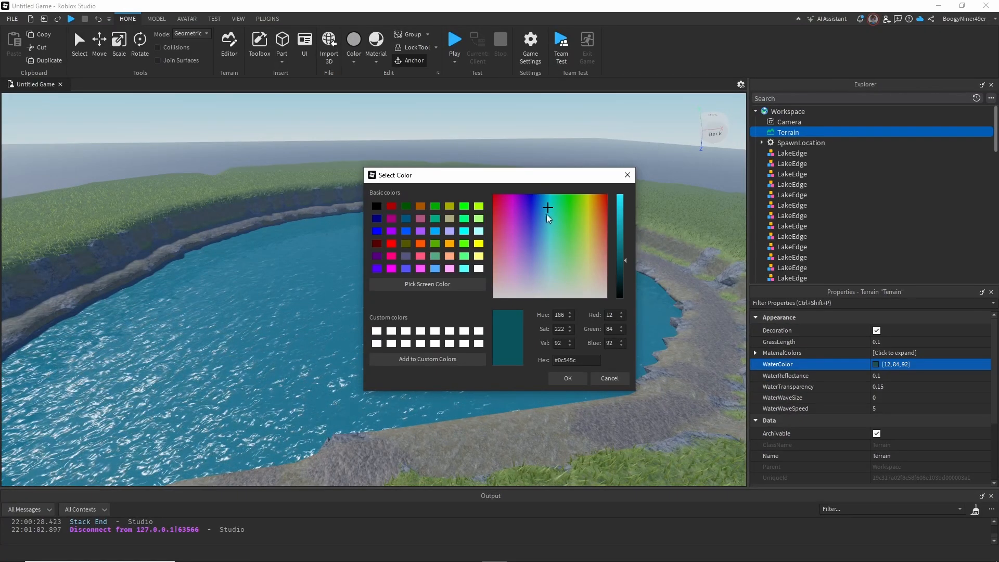
pyautogui.moveTo(546, 214); pyautogui.dragTo(543, 243)
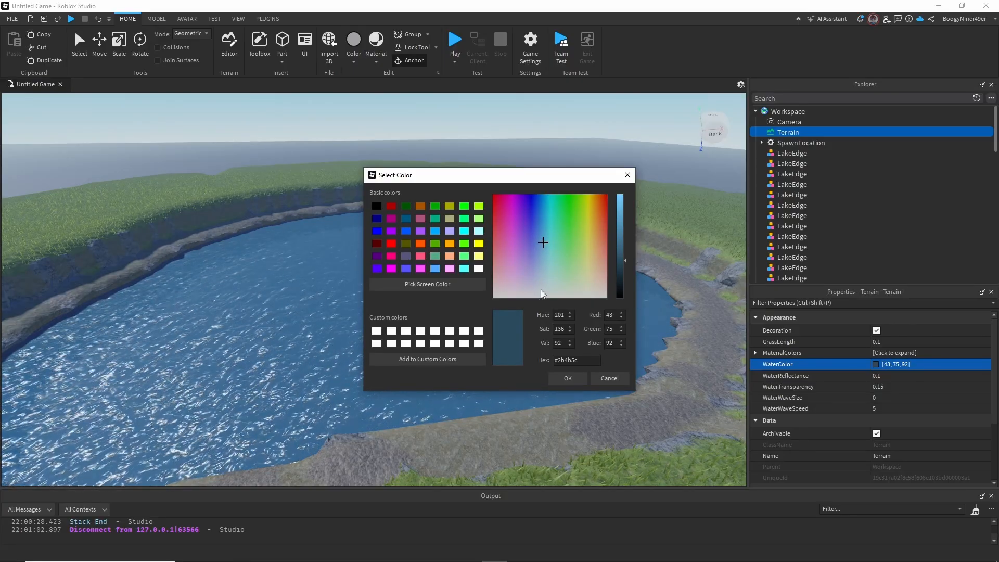
pyautogui.click(573, 383)
pyautogui.moveTo(458, 270)
pyautogui.mouseDown(button='right')
pyautogui.moveTo(417, 254)
pyautogui.moveTo(461, 255)
pyautogui.mouseUp(button='right')
pyautogui.press('f')
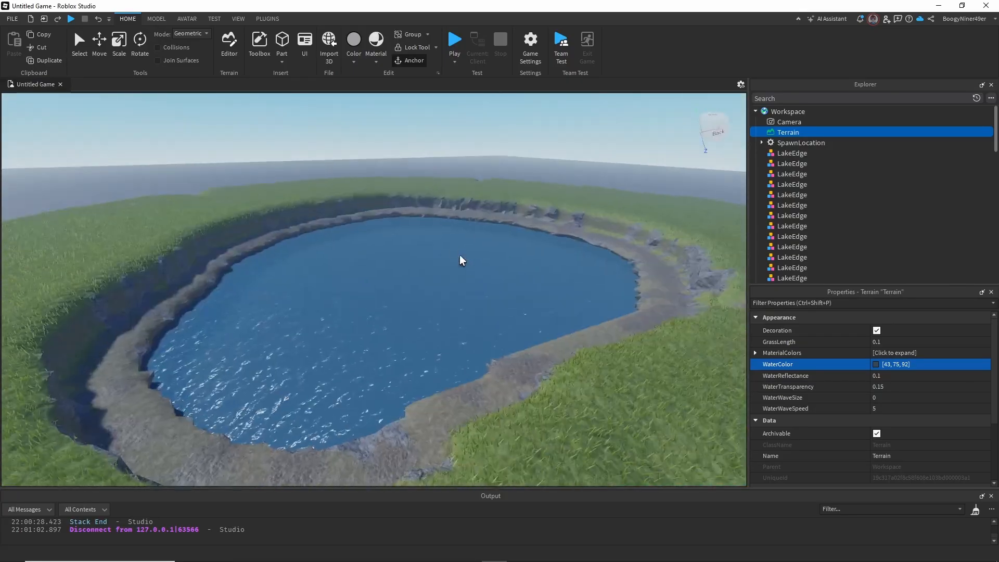
# - Open the Toolbox and search the Creator Store models for "rocks"
pyautogui.click(258, 45)
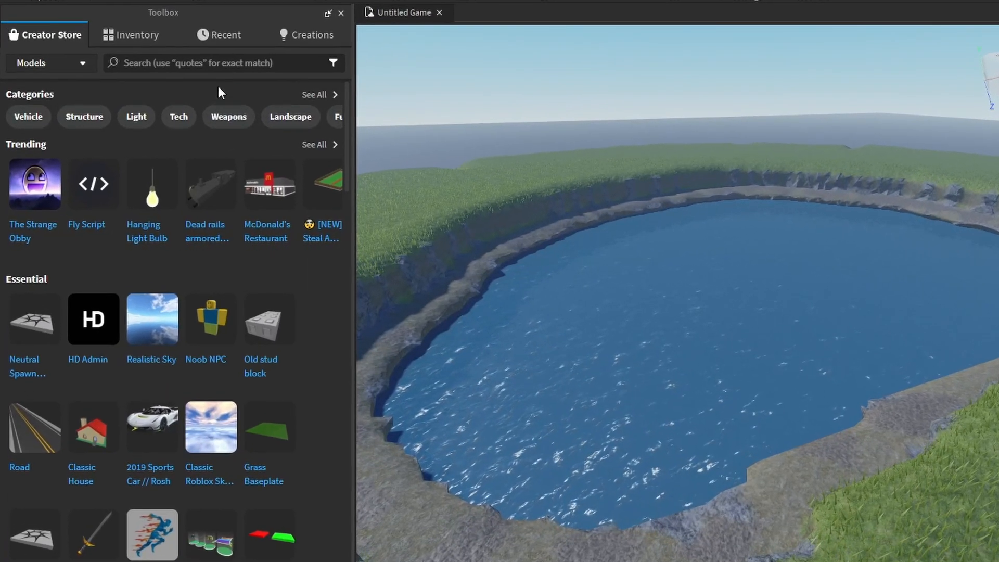
pyautogui.click(258, 93)
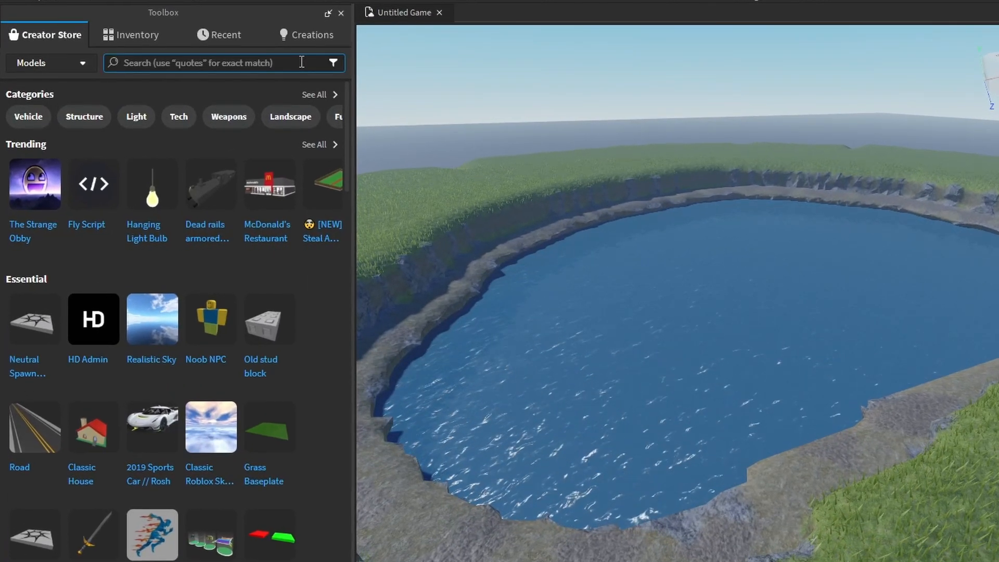
pyautogui.click(291, 66)
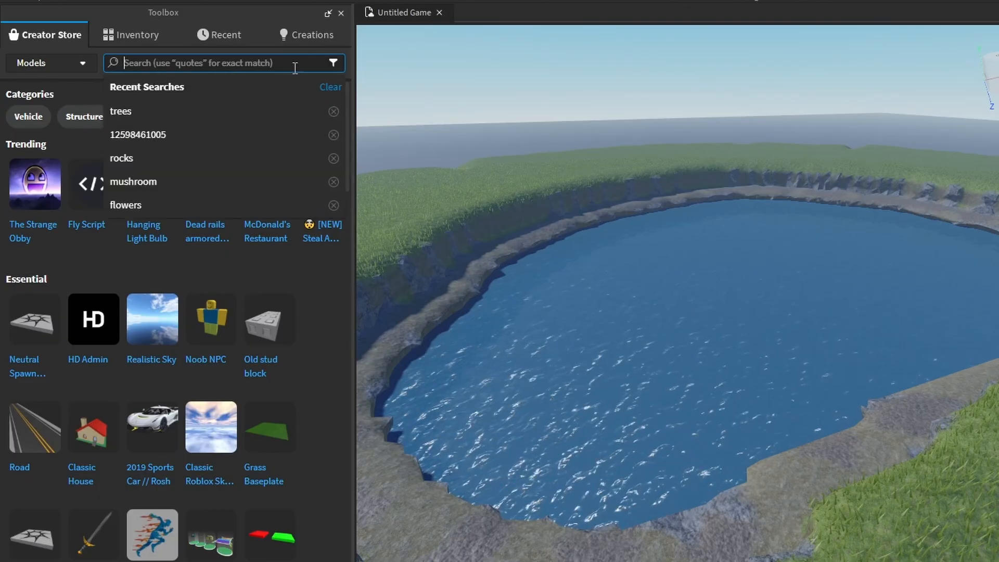
pyautogui.write('rocks')
pyautogui.press('Return')
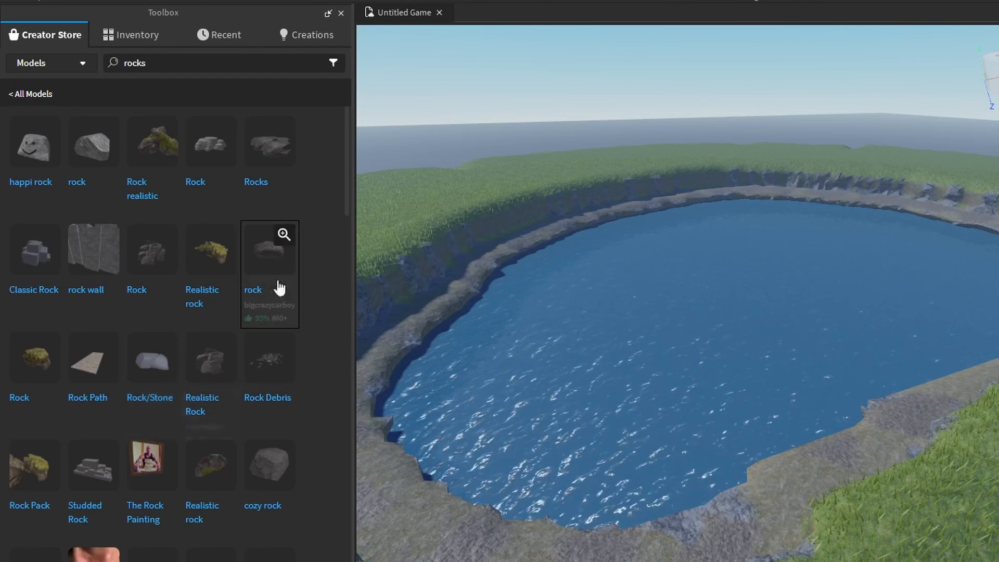
# - Insert the grey boulder model named "rock" from the second row of the search results
pyautogui.scroll(-2, 306, 328)
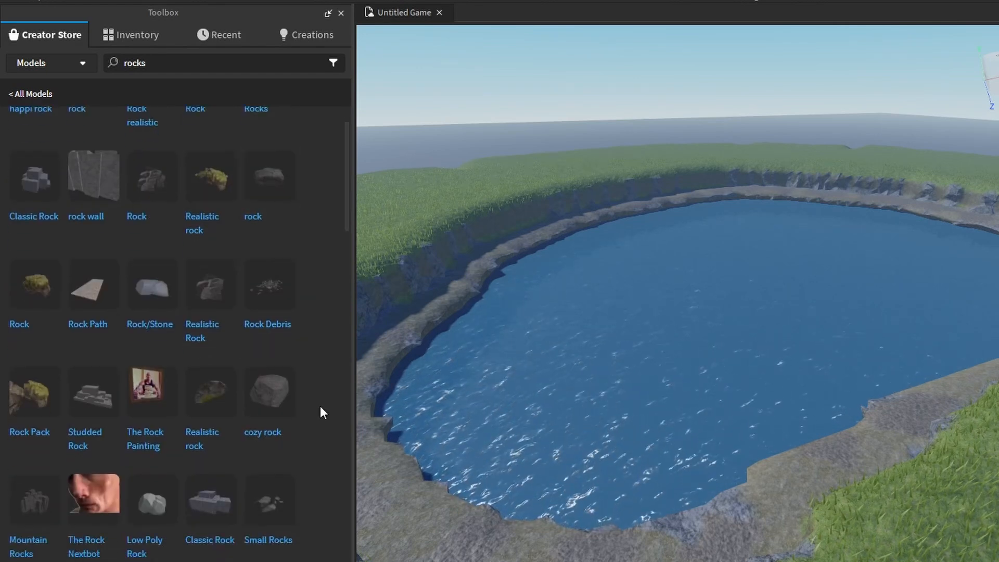
pyautogui.scroll(-1, 195, 387)
pyautogui.scroll(-5, 242, 513)
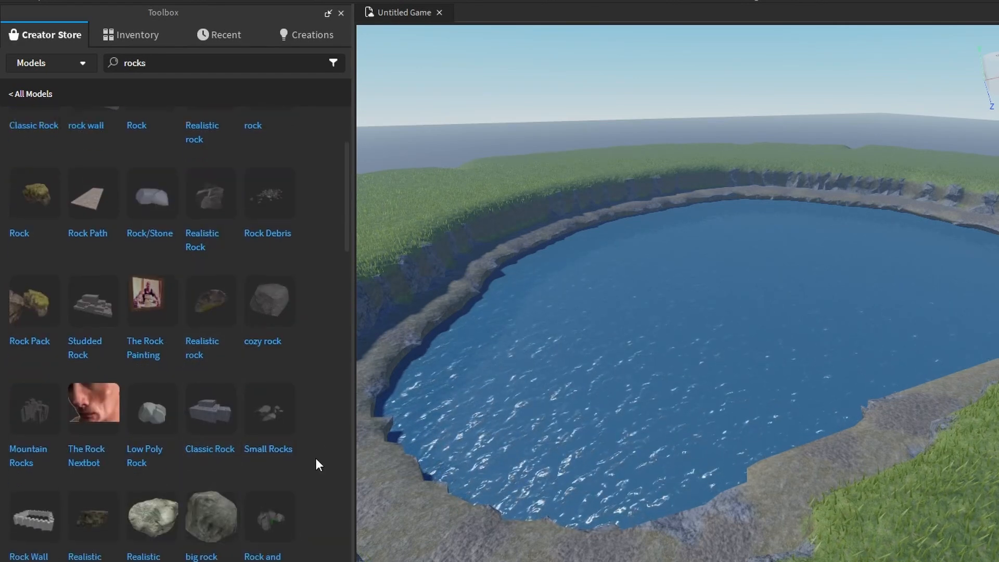
pyautogui.scroll(7, 302, 364)
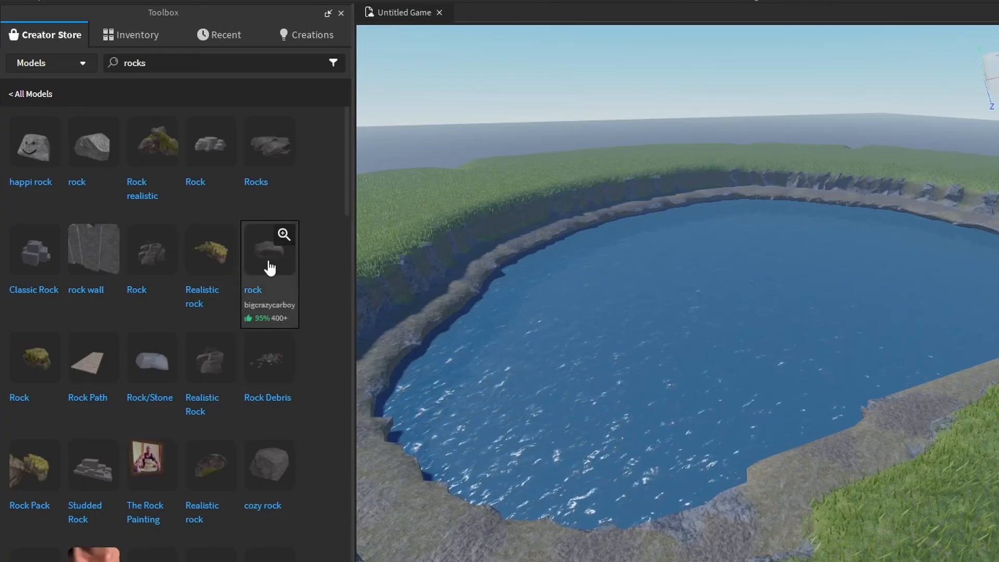
pyautogui.click(270, 263)
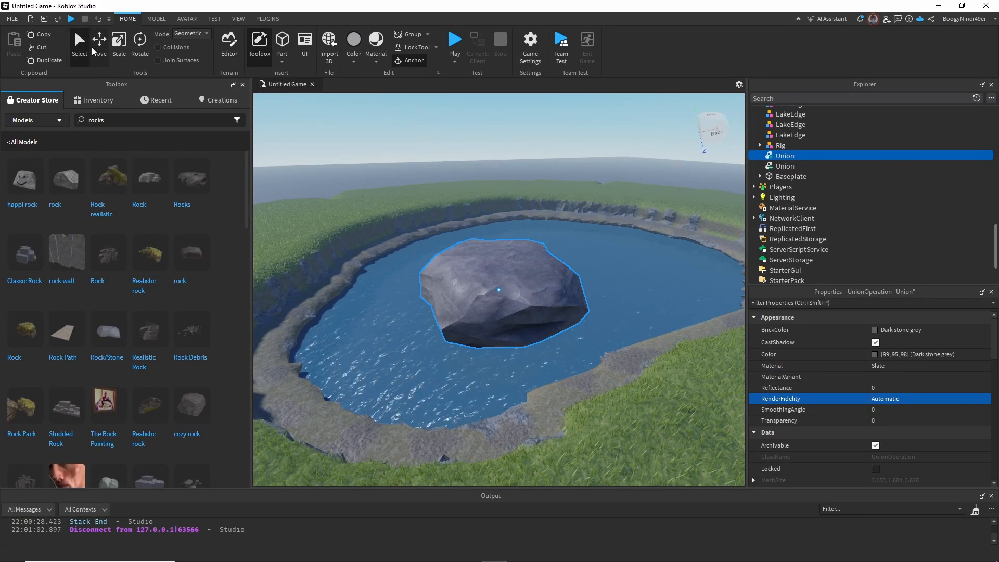
# - Scale the inserted boulder down to a small stone and shift it toward the near end of the lake
pyautogui.click(118, 41)
pyautogui.moveTo(417, 311); pyautogui.dragTo(471, 297)
pyautogui.moveTo(587, 339); pyautogui.dragTo(539, 294)
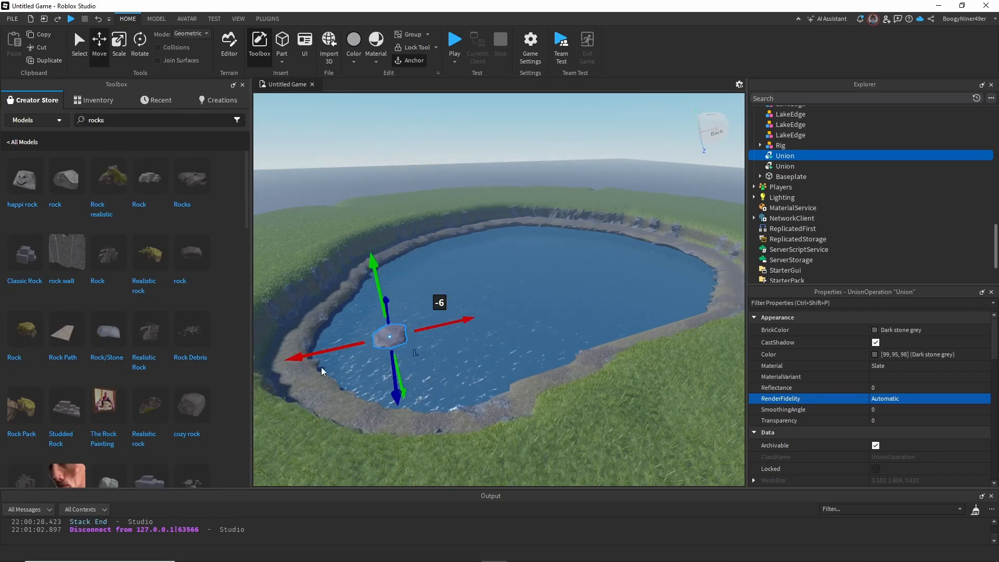
# - Move the small stone off the water and onto the land beside the lake
pyautogui.moveTo(360, 358); pyautogui.dragTo(360, 358, button='right')
pyautogui.press('d')
pyautogui.press('d')
pyautogui.moveTo(523, 386); pyautogui.dragTo(530, 389, button='right')
pyautogui.press('q')
pyautogui.press('d')
pyautogui.moveTo(341, 201); pyautogui.dragTo(528, 312)
# - Enlarge the stone in height and width at the foot of the rocky lake wall
pyautogui.hotkey('ctrl', '3')
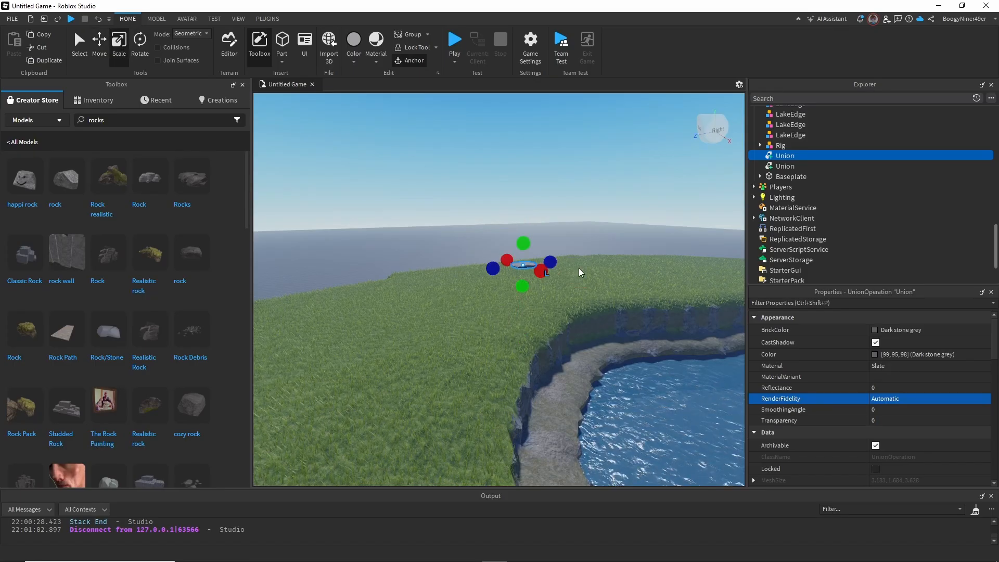
pyautogui.moveTo(523, 243); pyautogui.dragTo(523, 226)
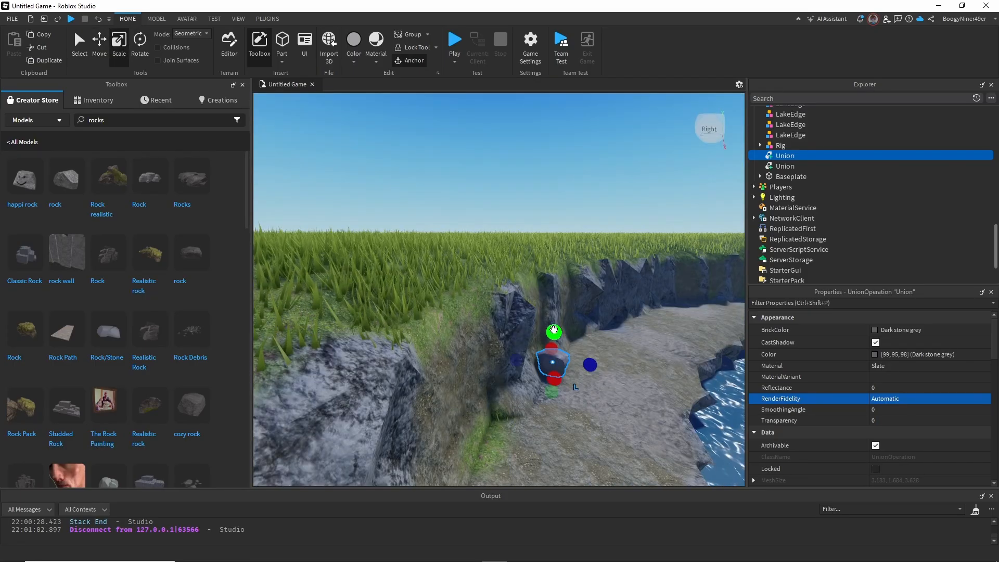
pyautogui.moveTo(554, 334); pyautogui.dragTo(555, 314)
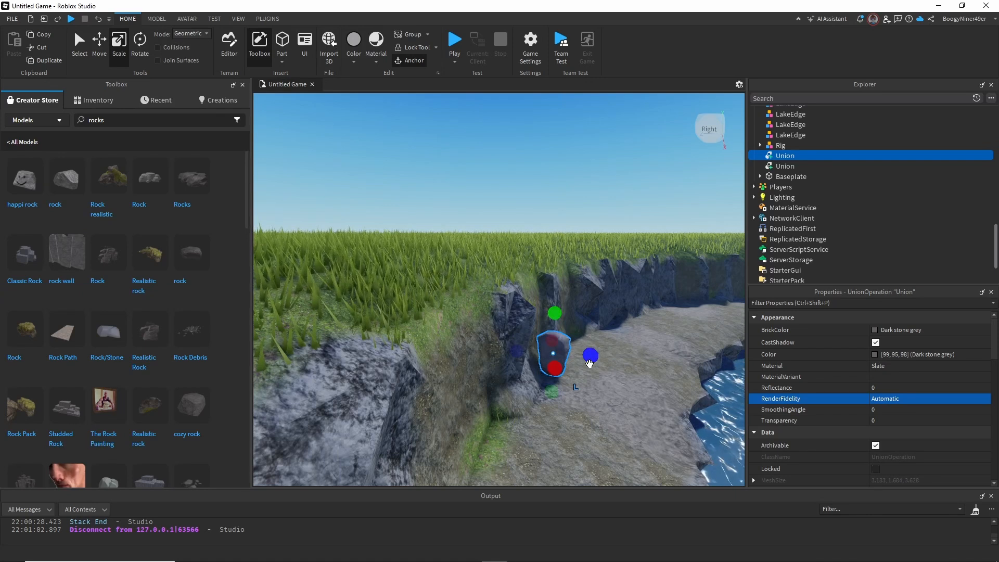
pyautogui.moveTo(590, 362); pyautogui.dragTo(600, 360)
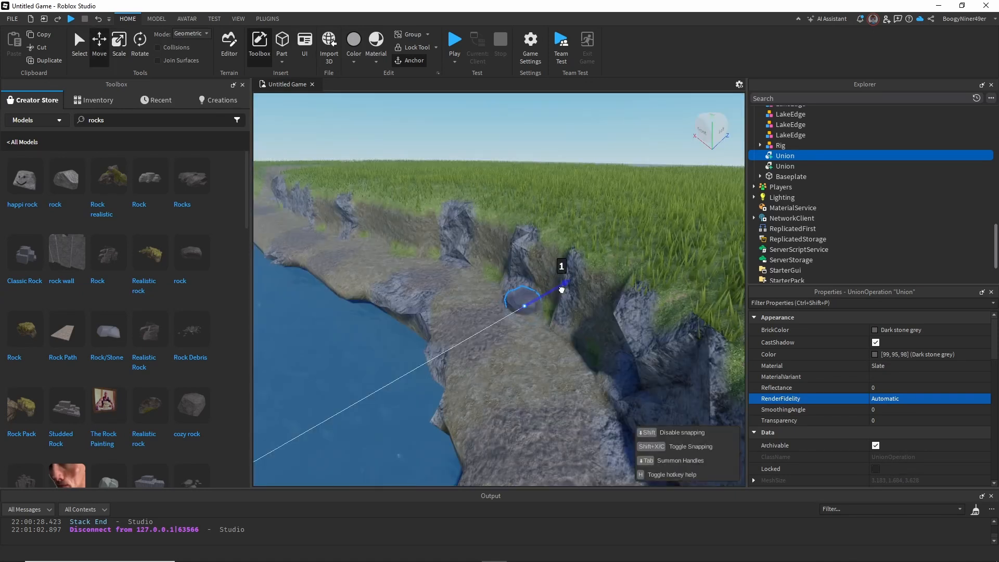
# - Shift the stone up against the foot of the rocky bank
pyautogui.moveTo(562, 290); pyautogui.dragTo(560, 291)
pyautogui.click(542, 268)
pyautogui.click(524, 296)
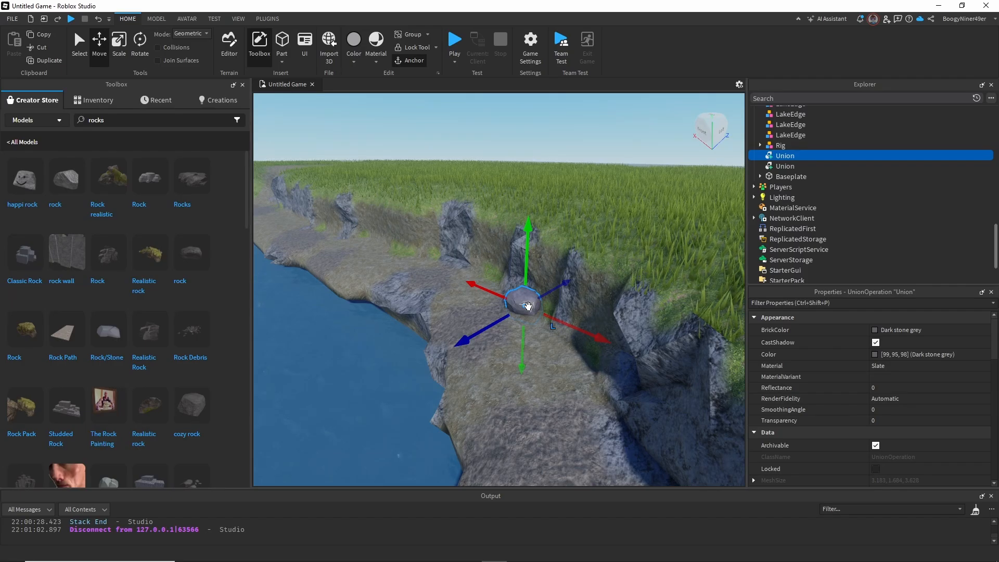
# - Duplicate the stone and move the copy away from the original, up over the grass above the bank
pyautogui.hotkey('ctrl', 'd')
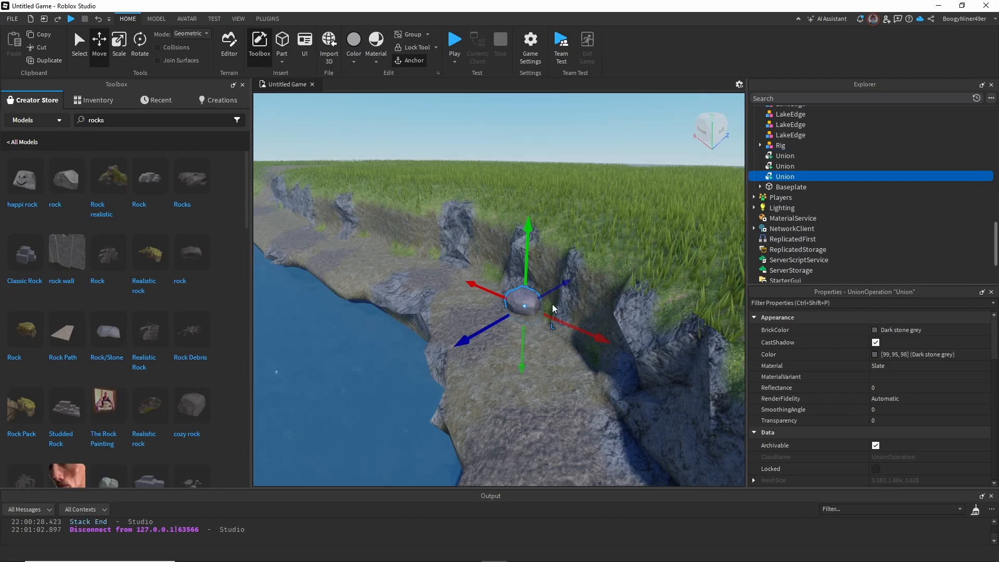
pyautogui.click(478, 329)
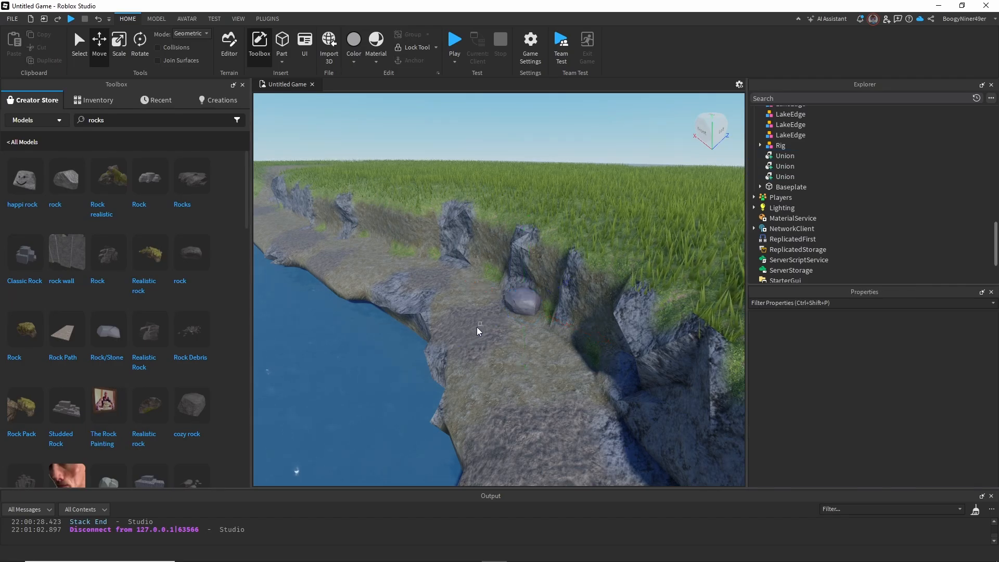
pyautogui.click(528, 298)
pyautogui.moveTo(497, 322); pyautogui.dragTo(468, 359)
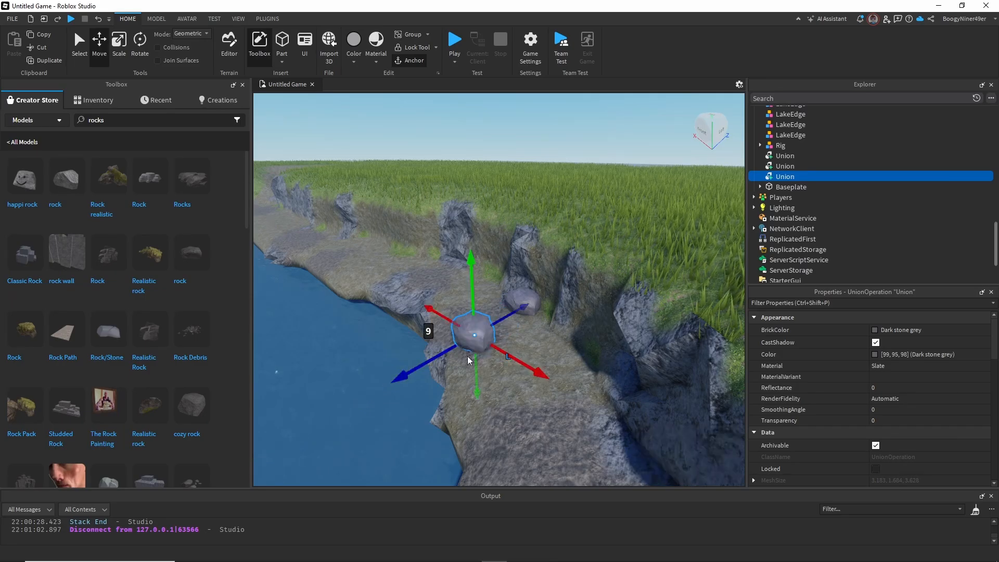
pyautogui.moveTo(466, 282); pyautogui.dragTo(487, 122)
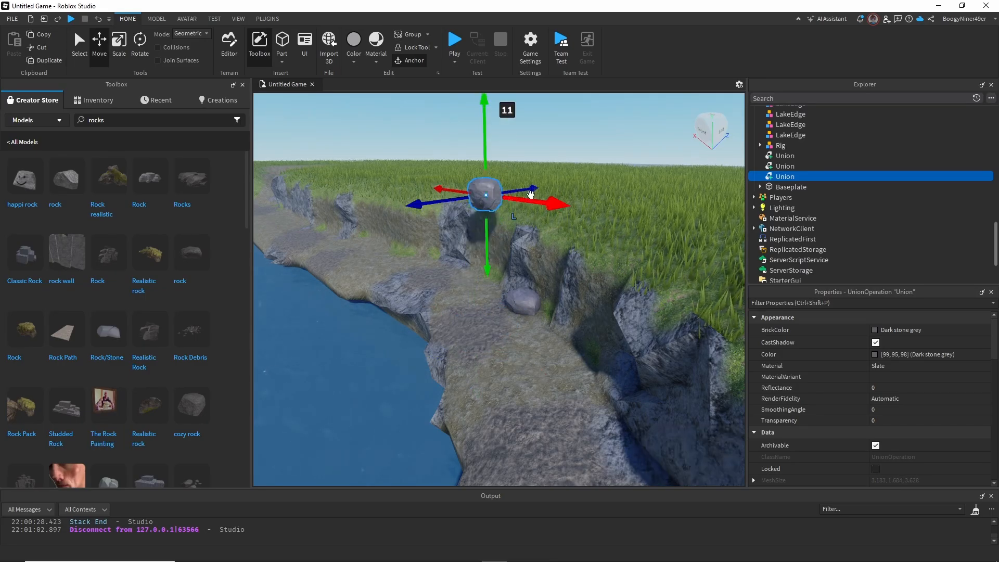
pyautogui.moveTo(530, 194); pyautogui.dragTo(558, 180)
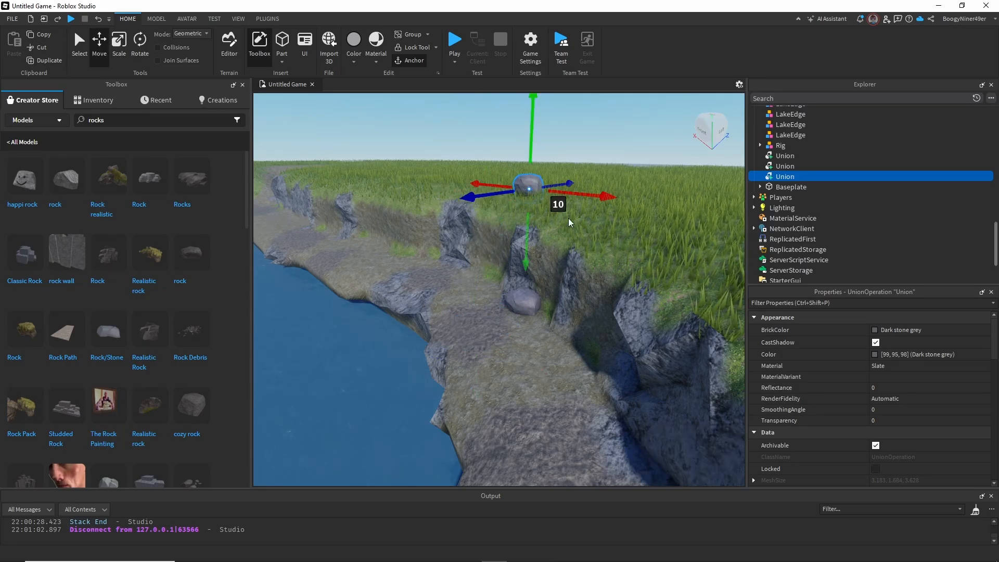
pyautogui.moveTo(526, 226); pyautogui.dragTo(525, 237)
# - Move the duplicated stone to the grass edge beside the rock outcrop and lower it 2 studs into the bank
pyautogui.scroll(1, 493, 236)
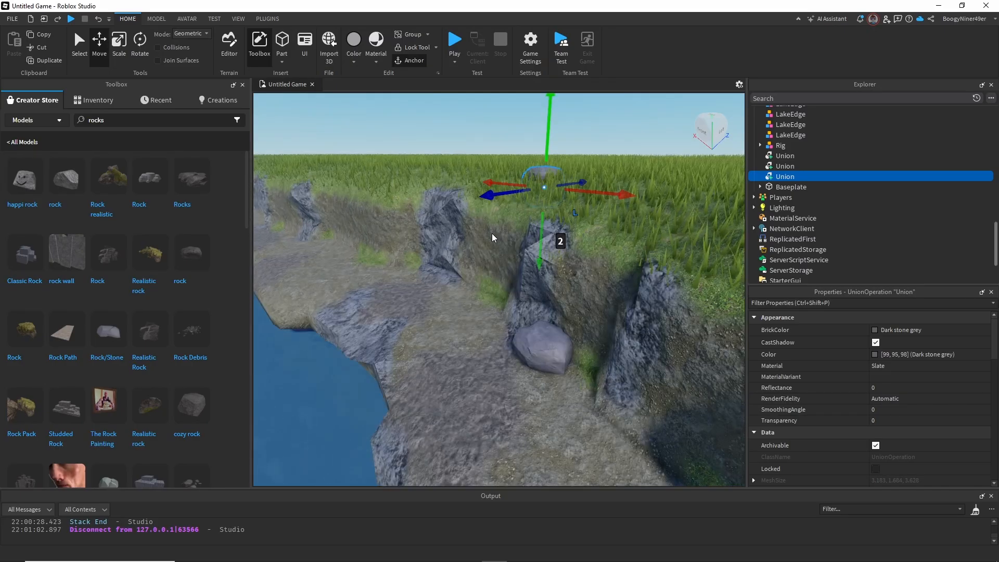
pyautogui.moveTo(492, 233); pyautogui.dragTo(477, 271, button='middle')
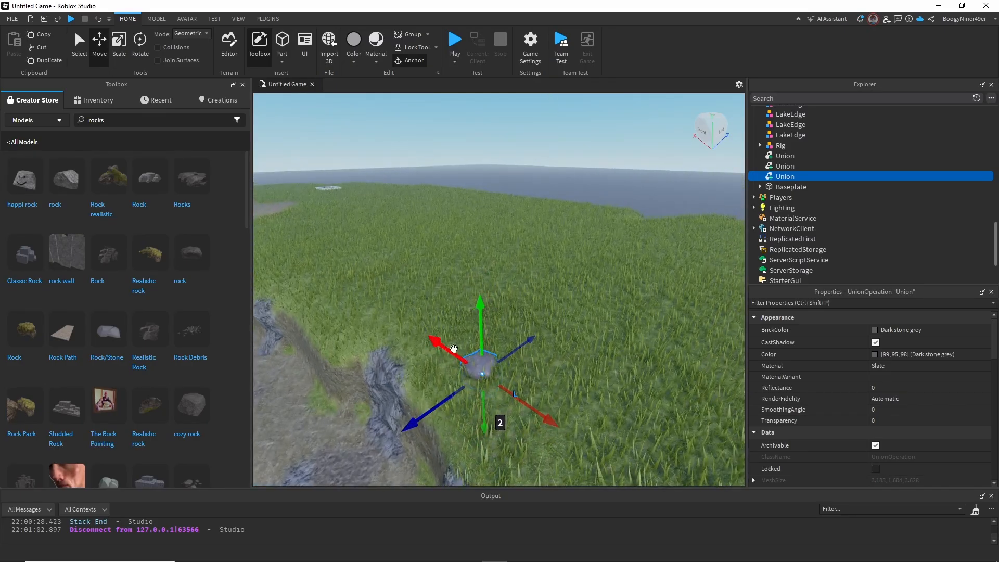
pyautogui.moveTo(437, 347); pyautogui.dragTo(432, 344)
pyautogui.moveTo(430, 396); pyautogui.dragTo(379, 430)
pyautogui.click(489, 362)
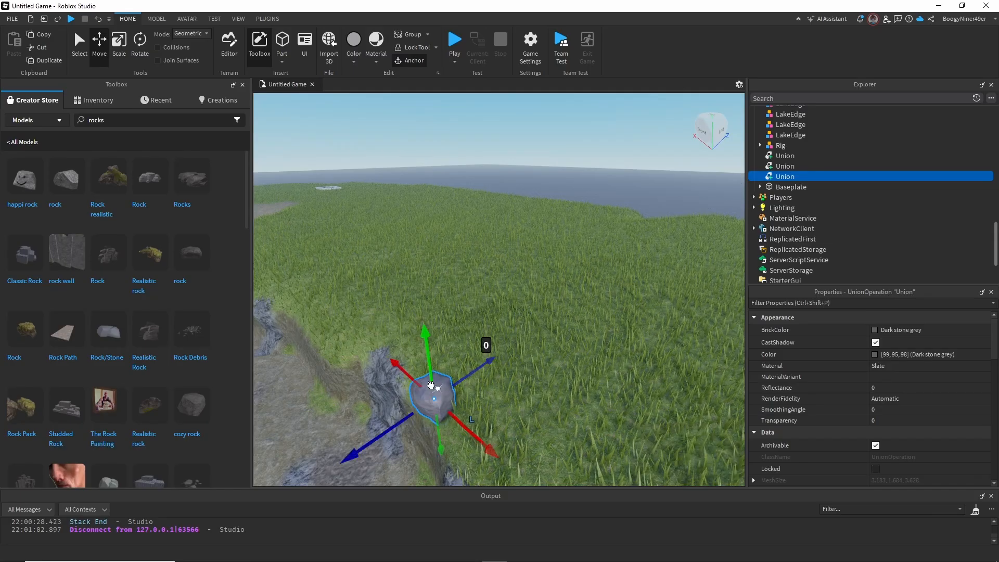
pyautogui.moveTo(424, 329); pyautogui.dragTo(422, 347)
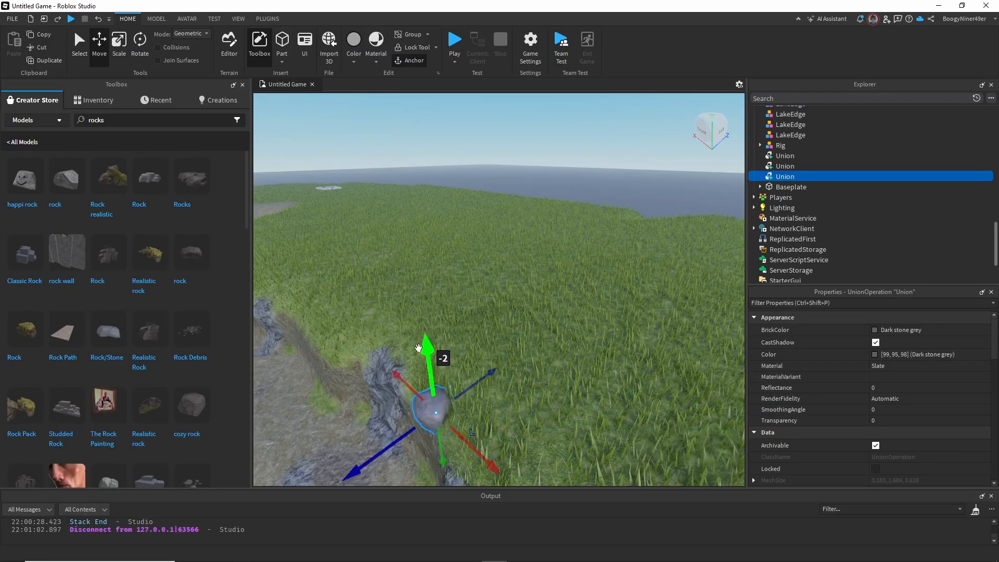
pyautogui.moveTo(397, 468); pyautogui.dragTo(430, 414, button='middle')
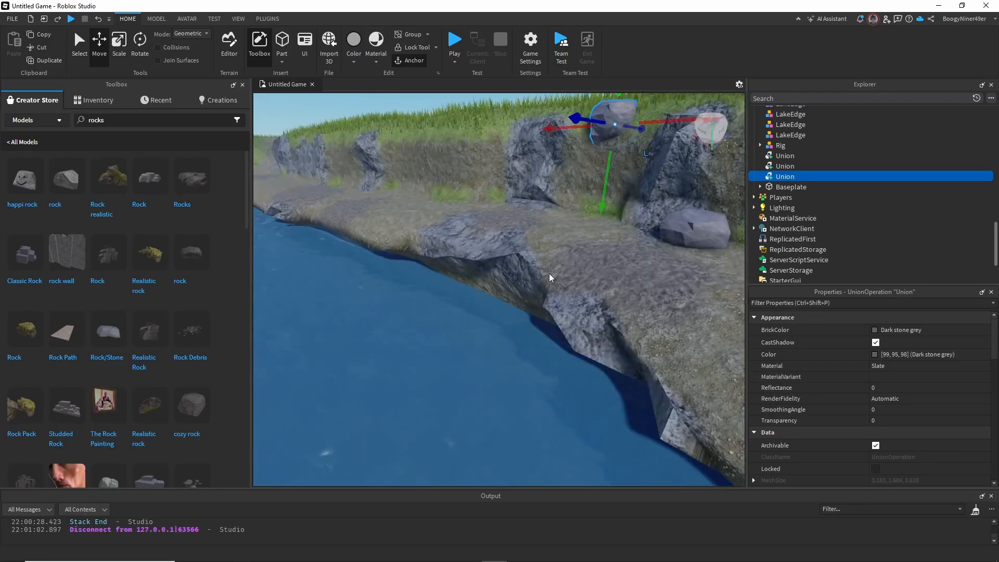
pyautogui.moveTo(549, 273); pyautogui.dragTo(550, 274, button='right')
pyautogui.scroll(2, 550, 274)
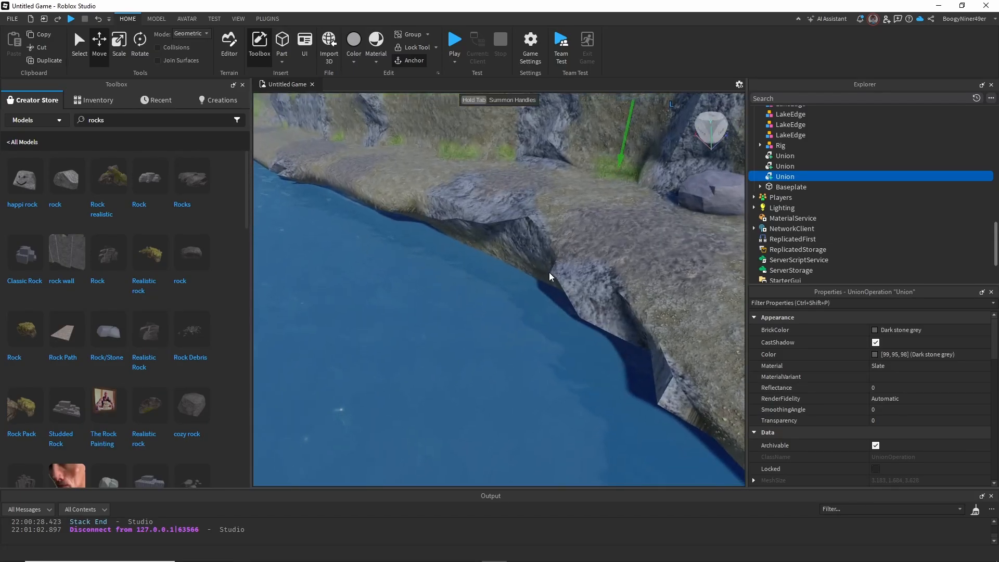
pyautogui.scroll(3, 582, 188)
pyautogui.moveTo(586, 189); pyautogui.dragTo(590, 202, button='middle')
pyautogui.press('f')
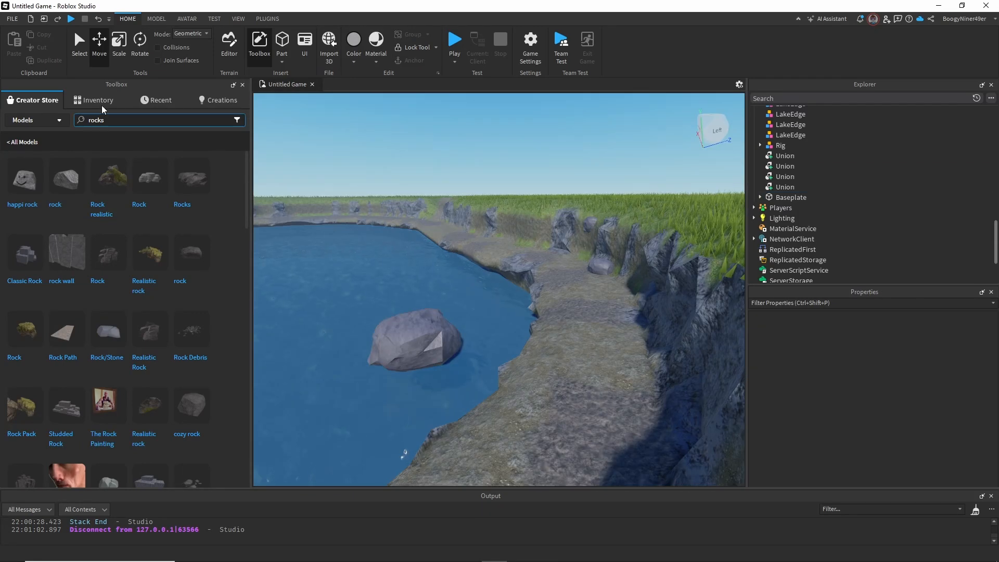
# - Lower the loose grey stone lying in the lake so that it sits deeper in the water
pyautogui.click(79, 46)
pyautogui.click(400, 325)
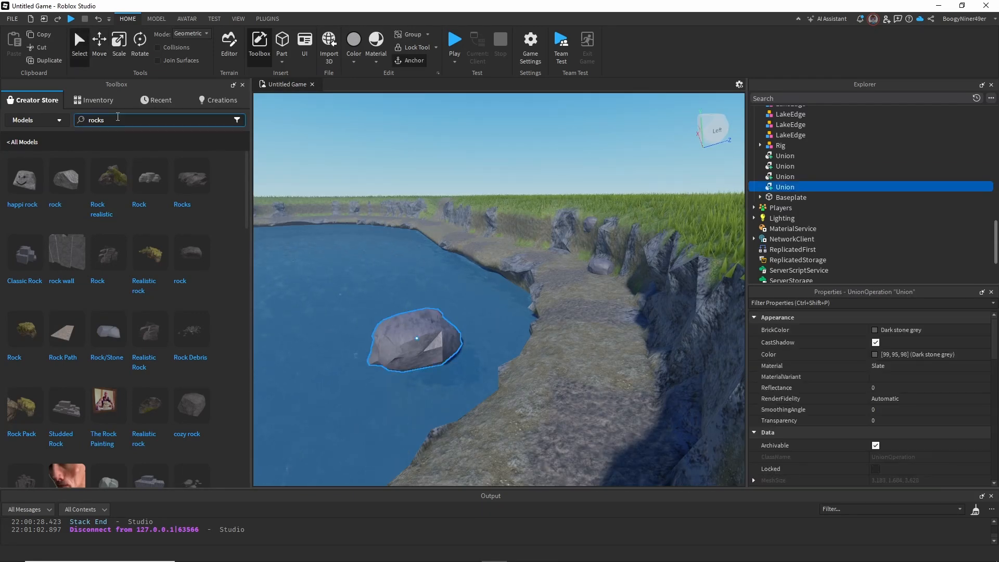
pyautogui.click(100, 40)
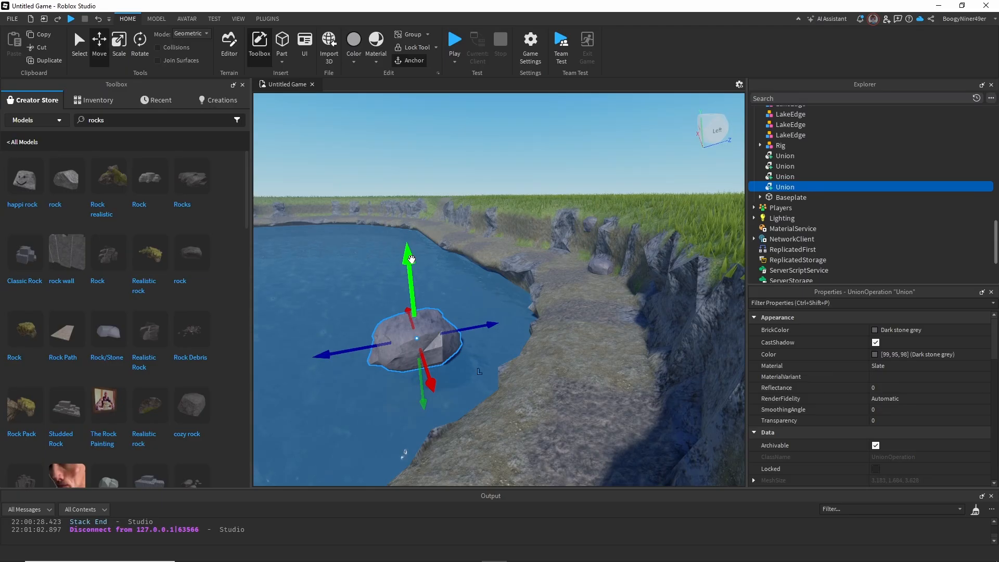
pyautogui.moveTo(411, 258); pyautogui.dragTo(437, 276)
pyautogui.click(494, 398)
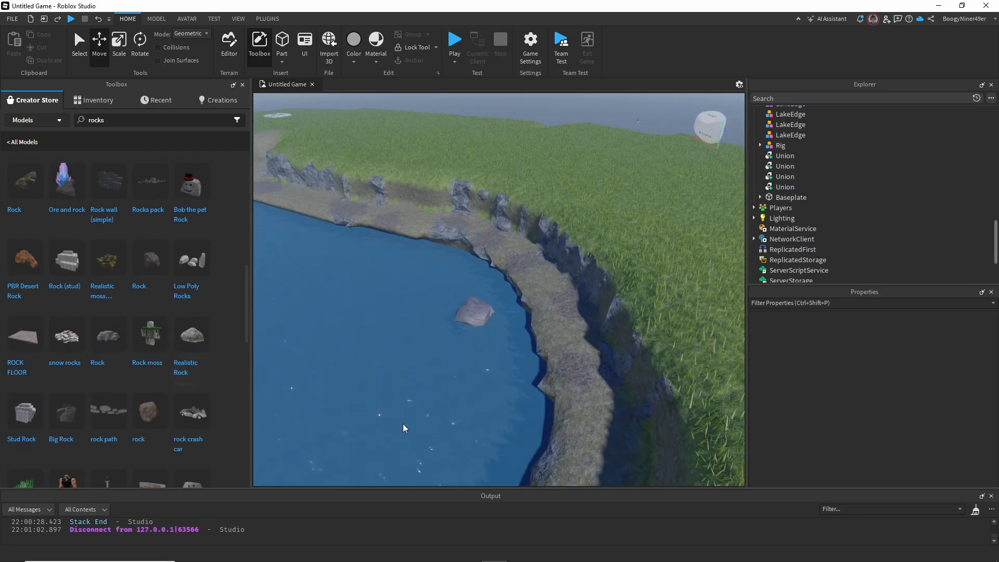
# - Add two light grey rock meshes to the lake beside the loose stone and raise the smaller one 1 stud
pyautogui.scroll(-1, 157, 344)
pyautogui.scroll(-1, 158, 345)
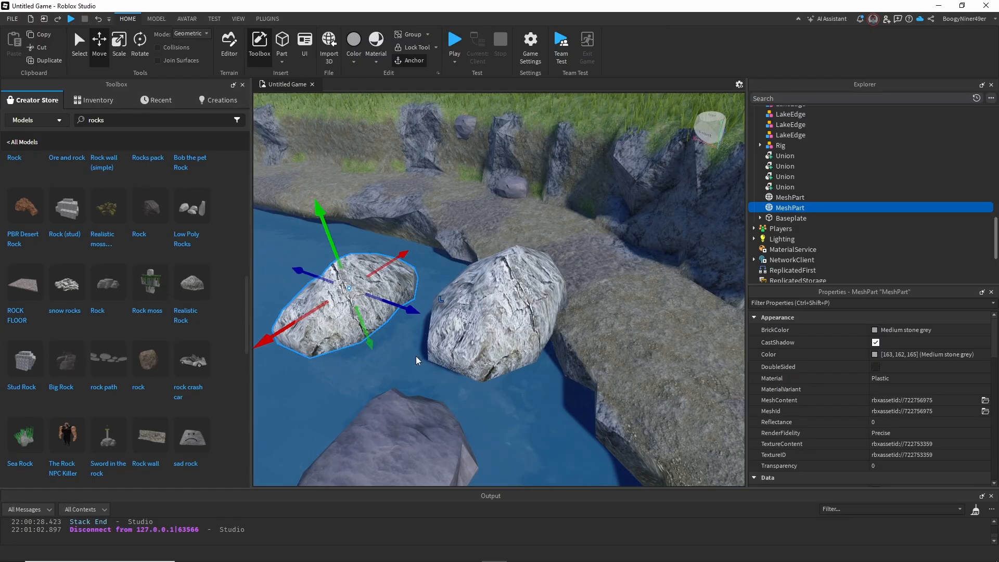
pyautogui.press('f')
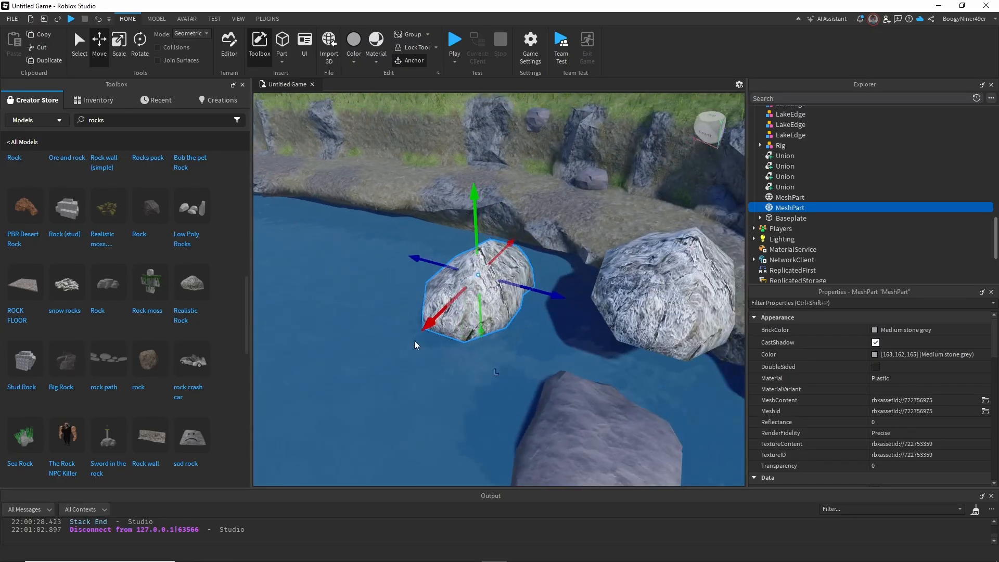
pyautogui.moveTo(476, 192)
pyautogui.mouseDown()
pyautogui.moveTo(475, 154)
pyautogui.moveTo(476, 180)
pyautogui.mouseUp()
# - Move the larger light grey rock mesh out of the lake and up to the head of the access path
pyautogui.scroll(-3, 510, 338)
pyautogui.scroll(-2, 456, 344)
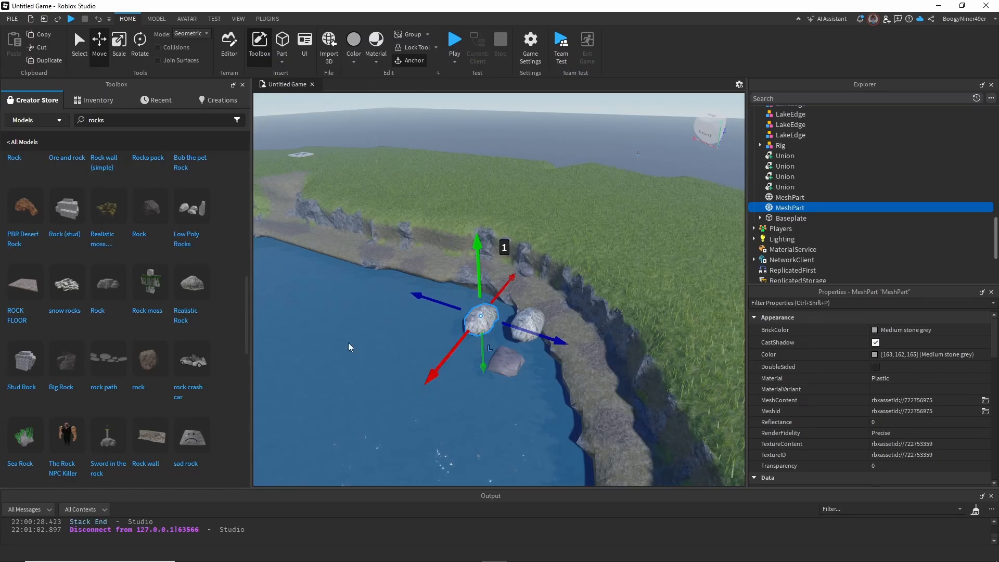
pyautogui.moveTo(348, 347); pyautogui.dragTo(442, 361, button='middle')
pyautogui.moveTo(470, 303); pyautogui.dragTo(449, 217)
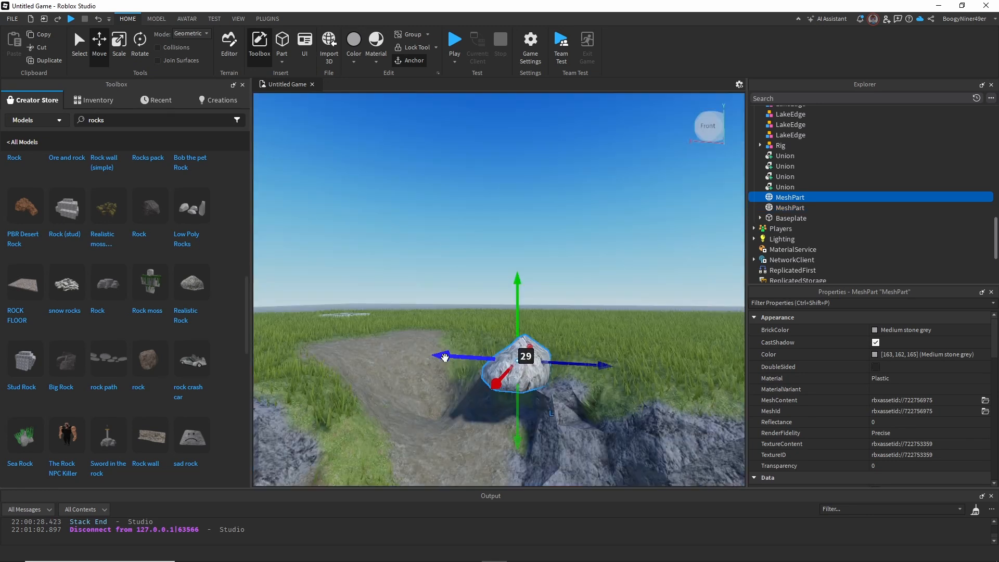
pyautogui.moveTo(444, 357); pyautogui.dragTo(269, 345)
pyautogui.moveTo(325, 373); pyautogui.dragTo(338, 381, button='right')
pyautogui.press('d')
pyautogui.press('e')
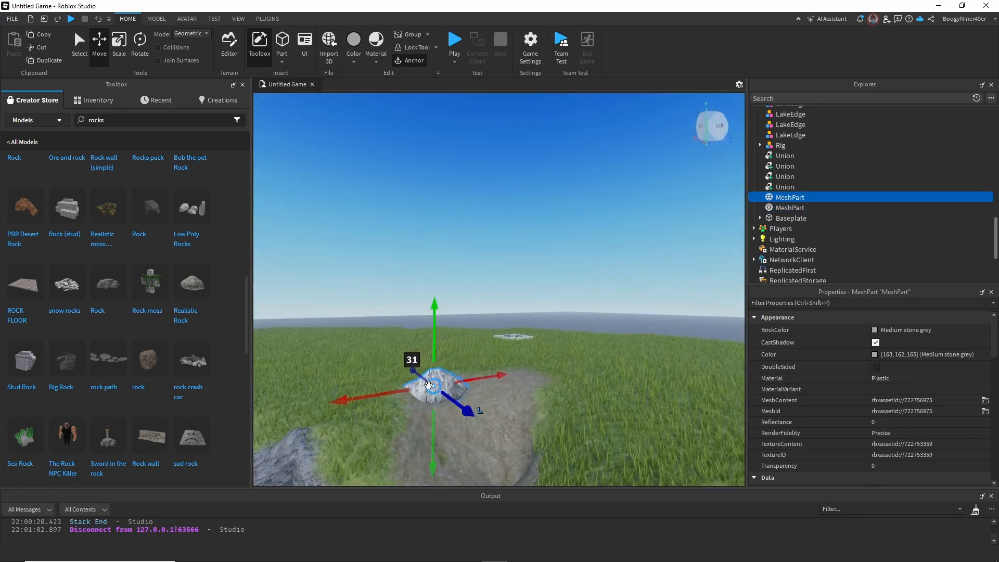
# - Raise the rock at the head of the path 1 stud and shift it 6 studs toward the grass edge
pyautogui.moveTo(416, 372)
pyautogui.mouseDown()
pyautogui.moveTo(406, 367)
pyautogui.moveTo(415, 373)
pyautogui.mouseUp()
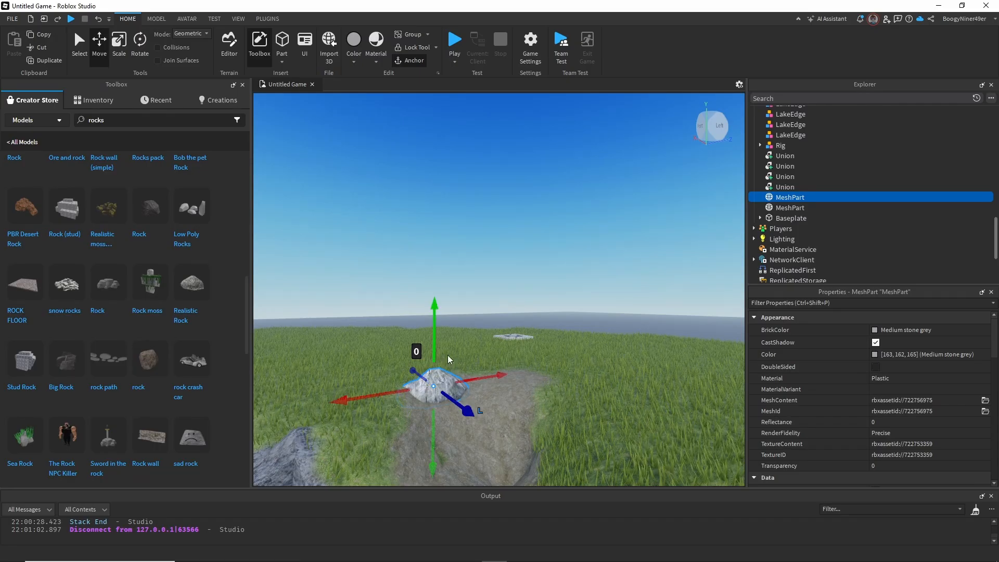
pyautogui.moveTo(433, 339); pyautogui.dragTo(433, 340)
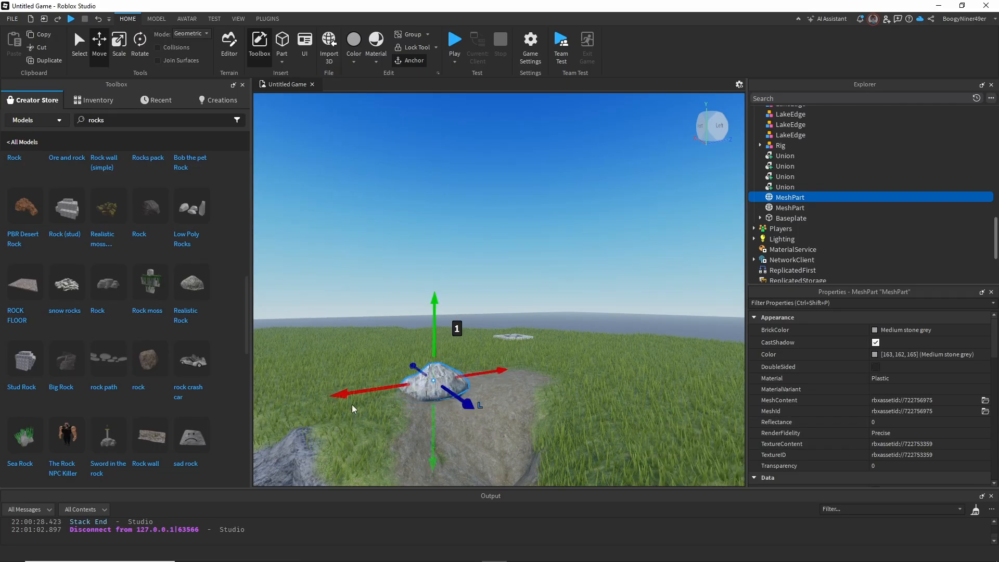
pyautogui.moveTo(346, 401); pyautogui.dragTo(287, 402)
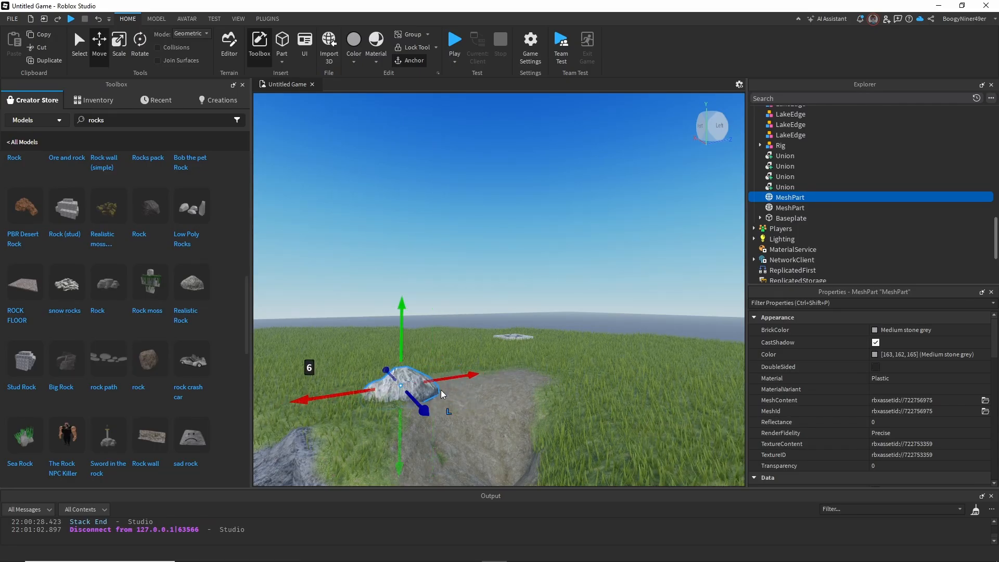
# - Place a duplicate light grey rock across the path entrance and rotate the copy about its vertical axis
pyautogui.moveTo(437, 405); pyautogui.dragTo(401, 388, button='middle')
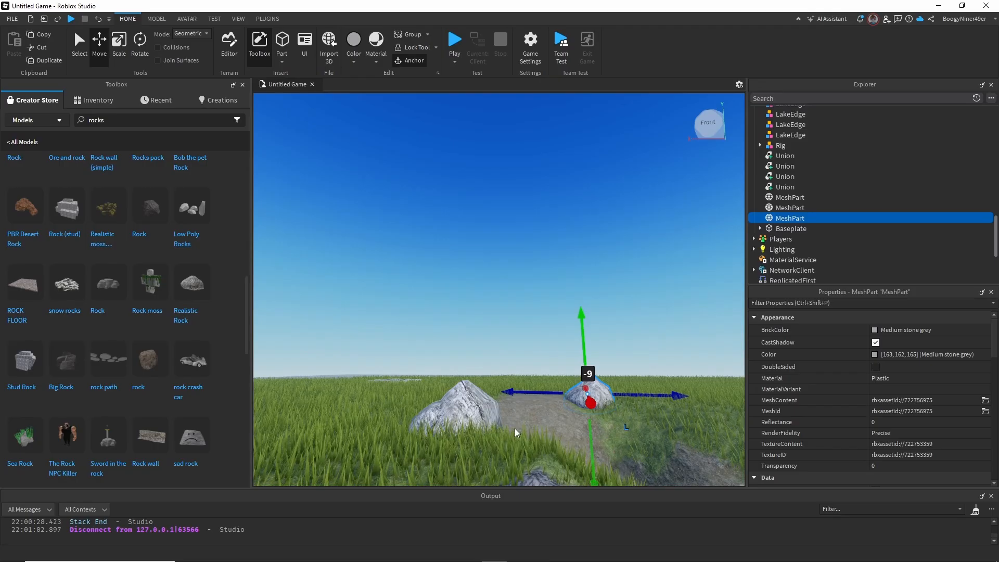
pyautogui.moveTo(515, 433); pyautogui.dragTo(508, 435, button='middle')
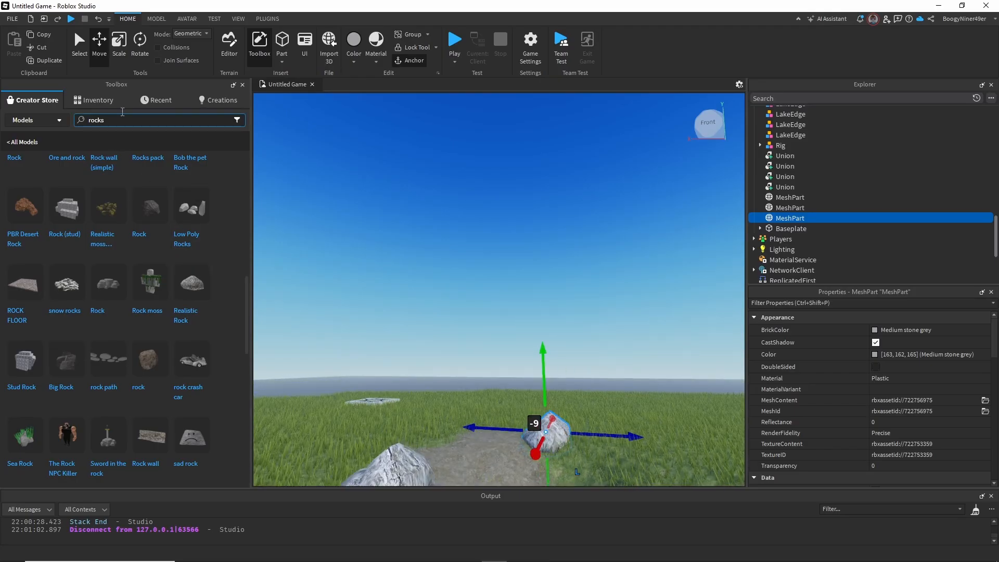
pyautogui.click(141, 46)
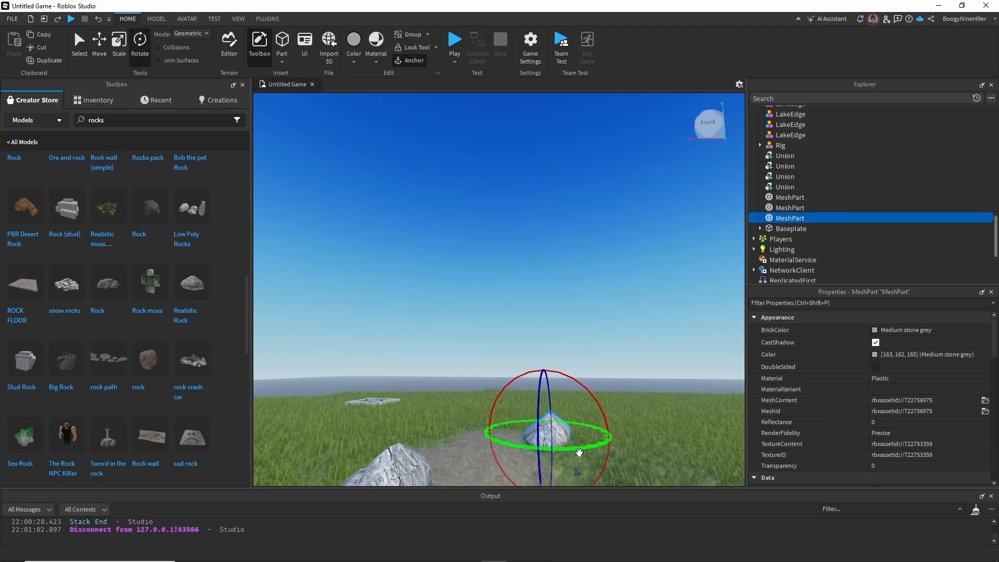
pyautogui.moveTo(576, 447); pyautogui.dragTo(470, 446)
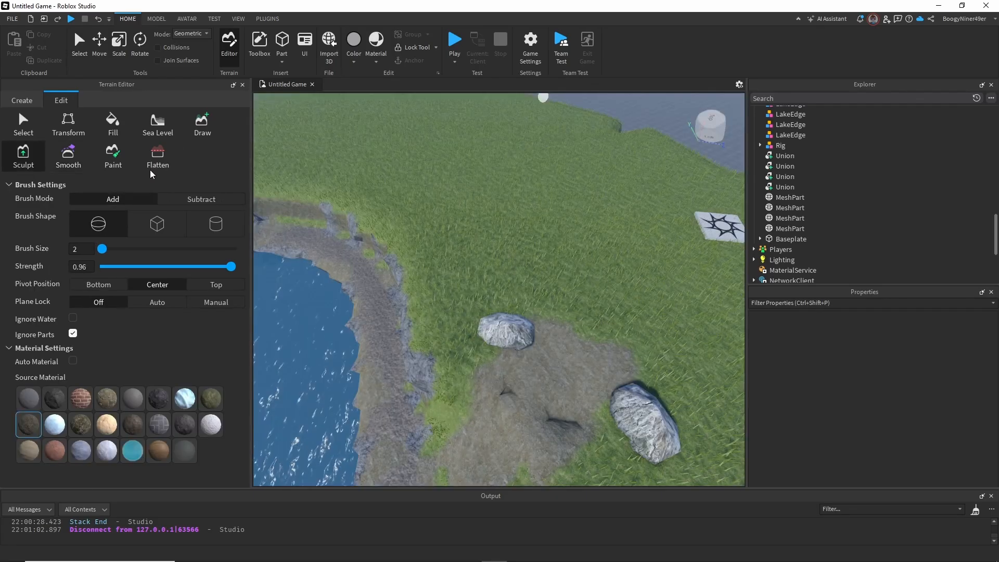
# - Paint a brown ground path with brush size 1 from the two rocks across the grass into a wide round clearing
pyautogui.click(117, 164)
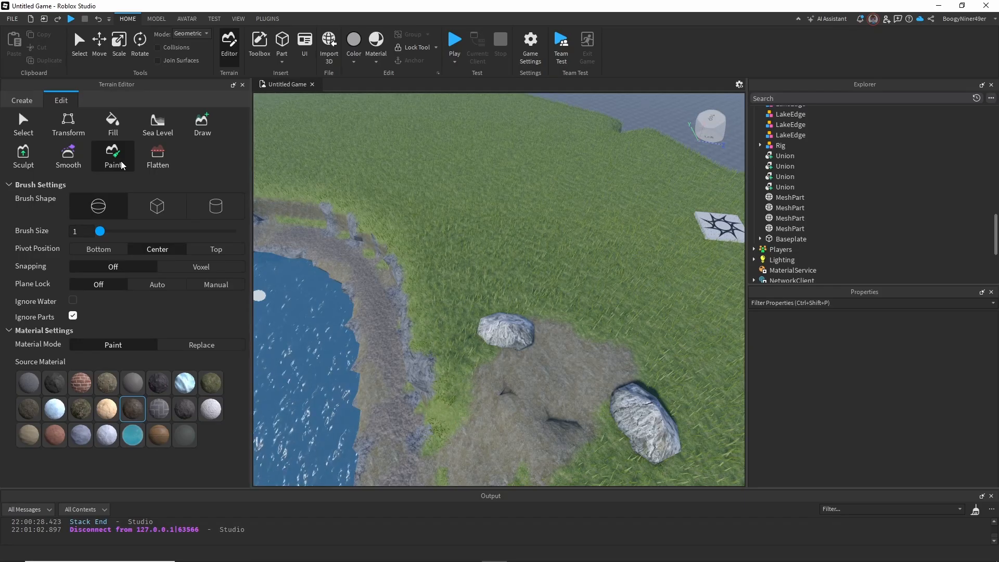
pyautogui.click(43, 418)
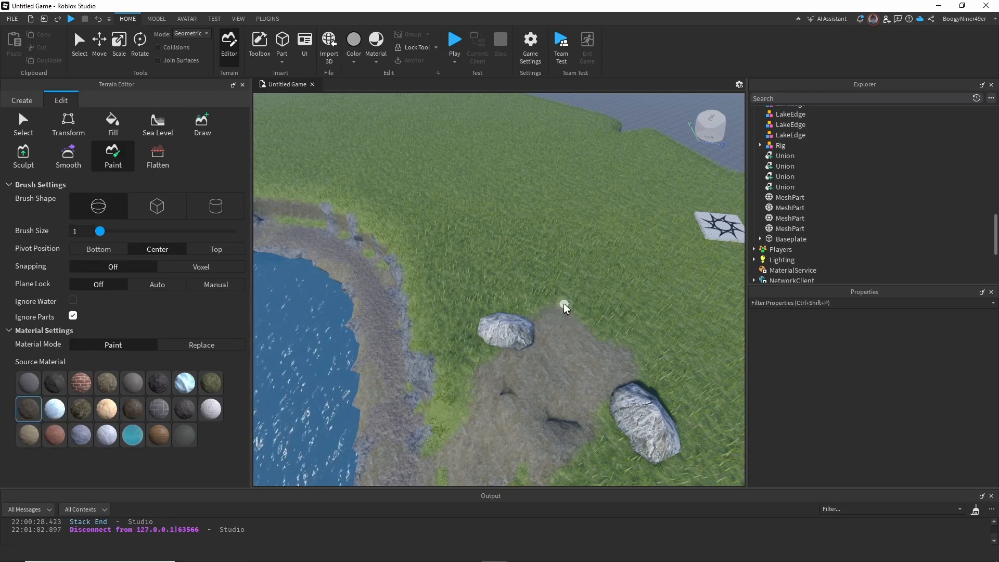
pyautogui.moveTo(563, 289); pyautogui.dragTo(581, 300)
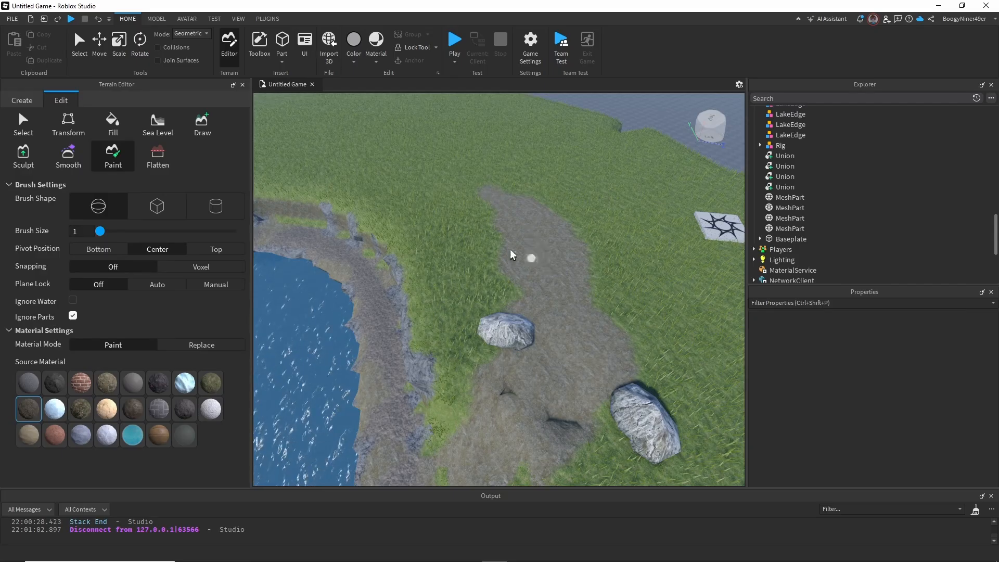
pyautogui.moveTo(495, 228); pyautogui.dragTo(530, 265, button='middle')
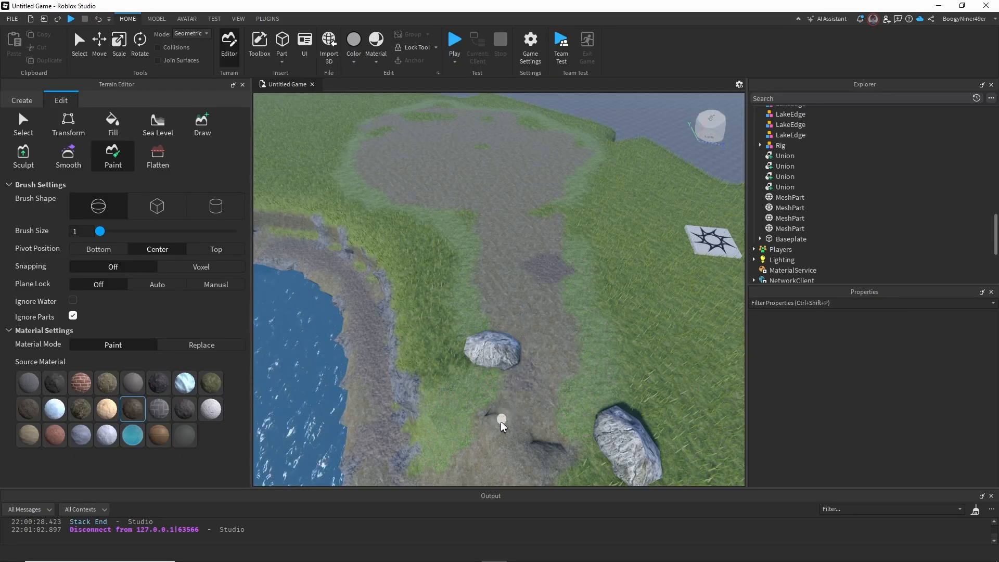
# - Close the terrain editor and search the Creator Store models for "trees"
pyautogui.click(242, 86)
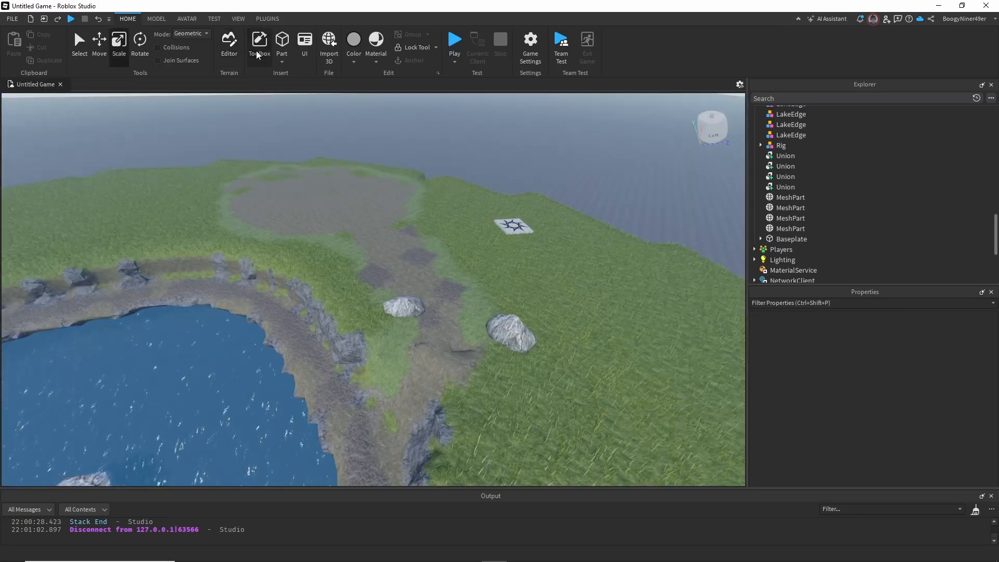
pyautogui.click(257, 53)
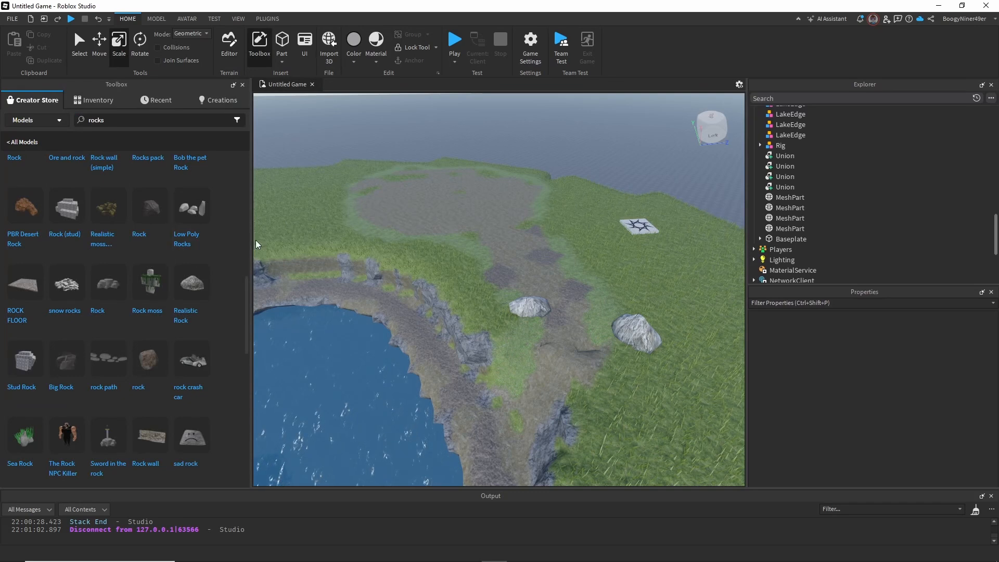
pyautogui.click(120, 122)
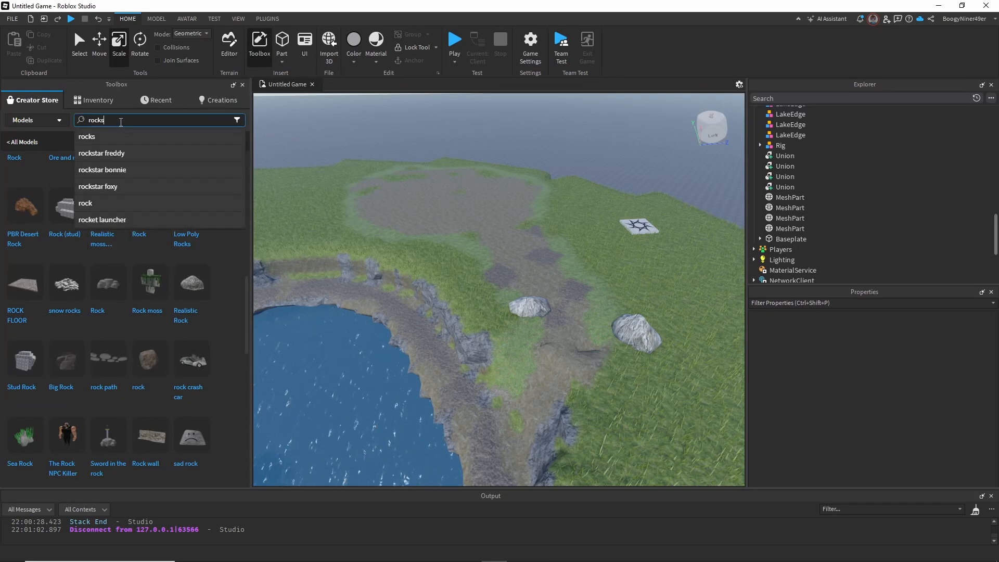
pyautogui.press('BackSpace')
pyautogui.press('BackSpace')
pyautogui.press('BackSpace')
pyautogui.press('BackSpace')
pyautogui.press('BackSpace')
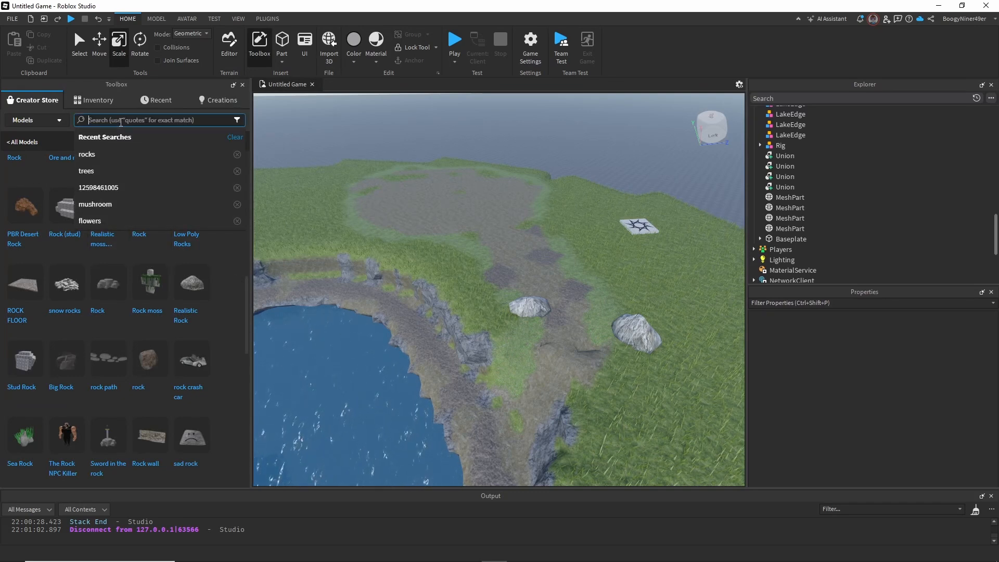
pyautogui.write('trees')
pyautogui.press('Return')
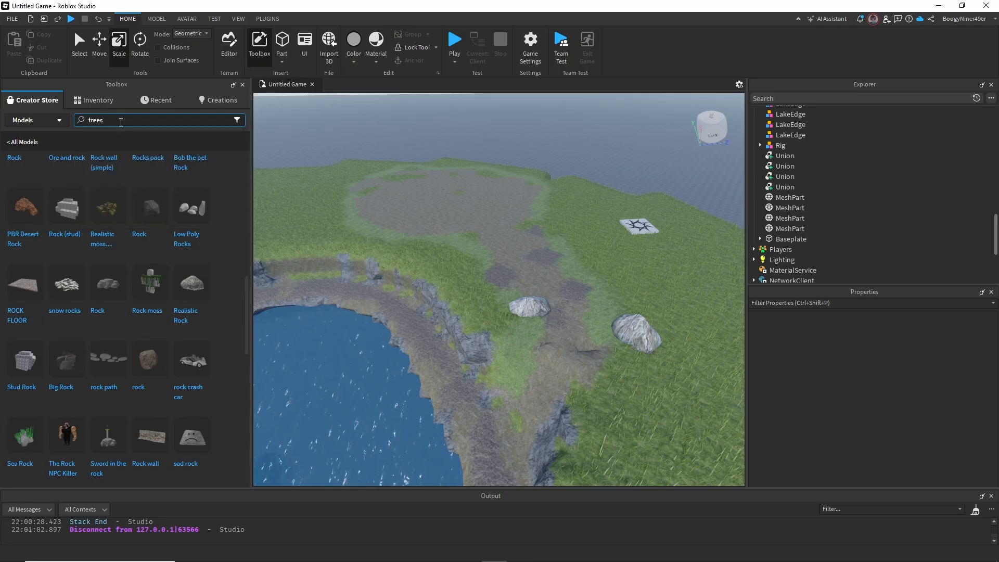
# - Insert an Oak Tree model on the grass beside the light grey rock at the path's edge
pyautogui.scroll(-1, 208, 367)
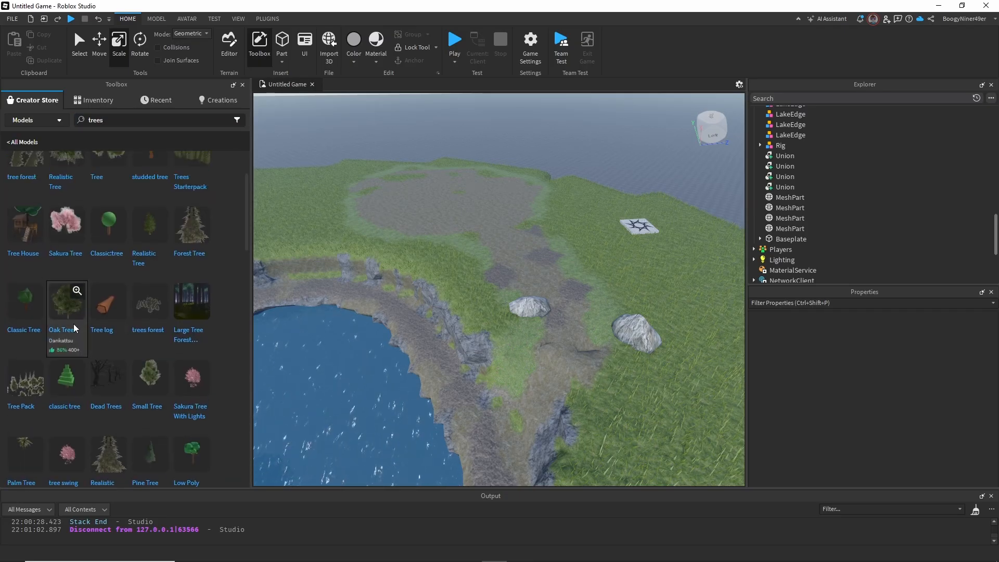
pyautogui.moveTo(153, 326); pyautogui.dragTo(465, 339)
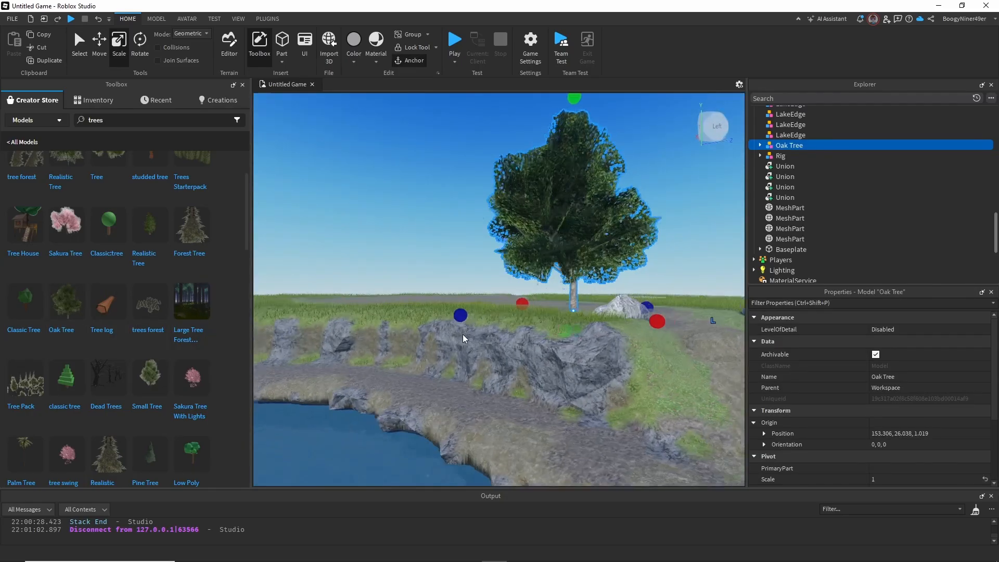
pyautogui.moveTo(465, 340); pyautogui.dragTo(466, 339, button='right')
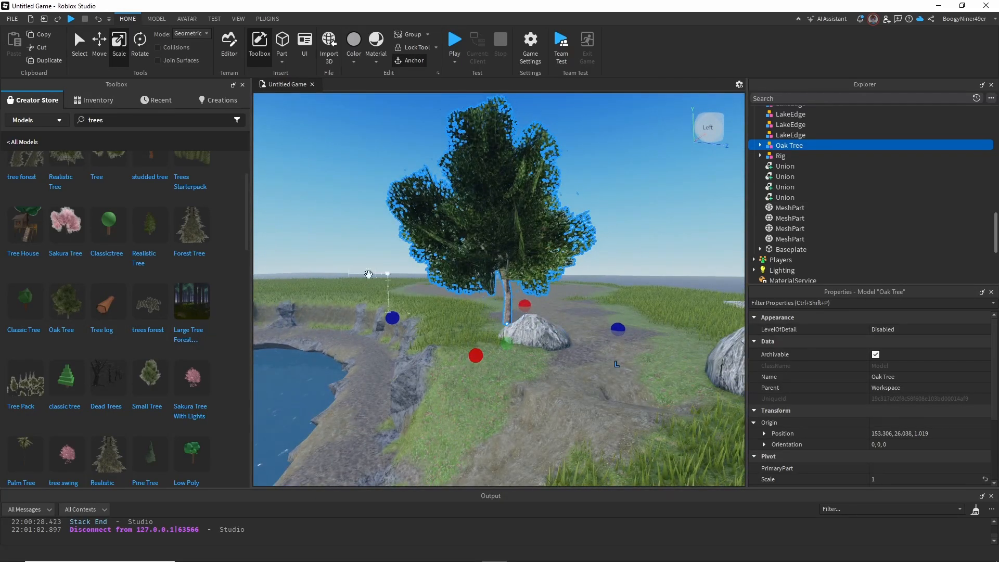
# - Move the oak tree onto the grass behind the rocky lake wall, beside the clearing, and raise it 3 studs
pyautogui.click(99, 46)
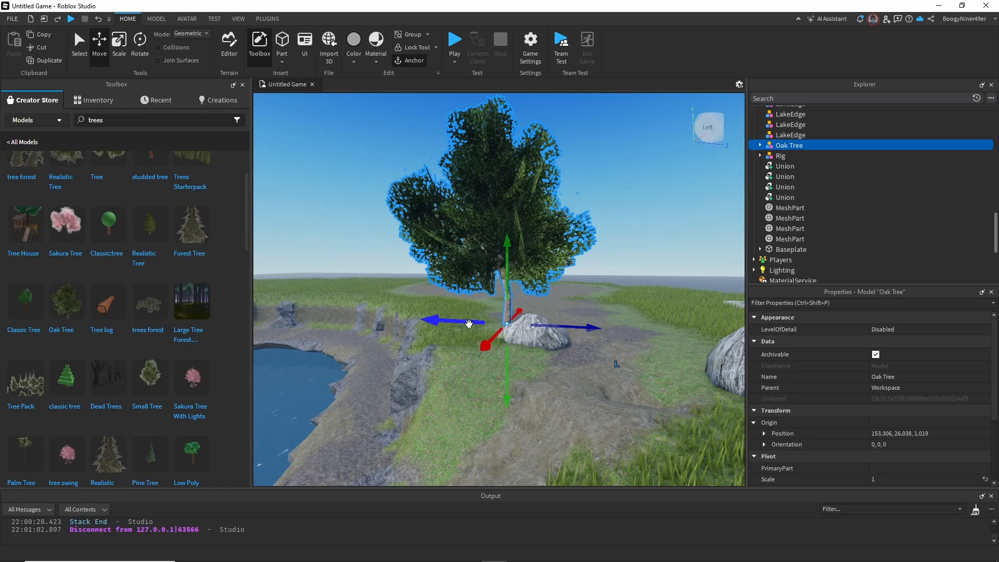
pyautogui.moveTo(469, 323); pyautogui.dragTo(388, 317)
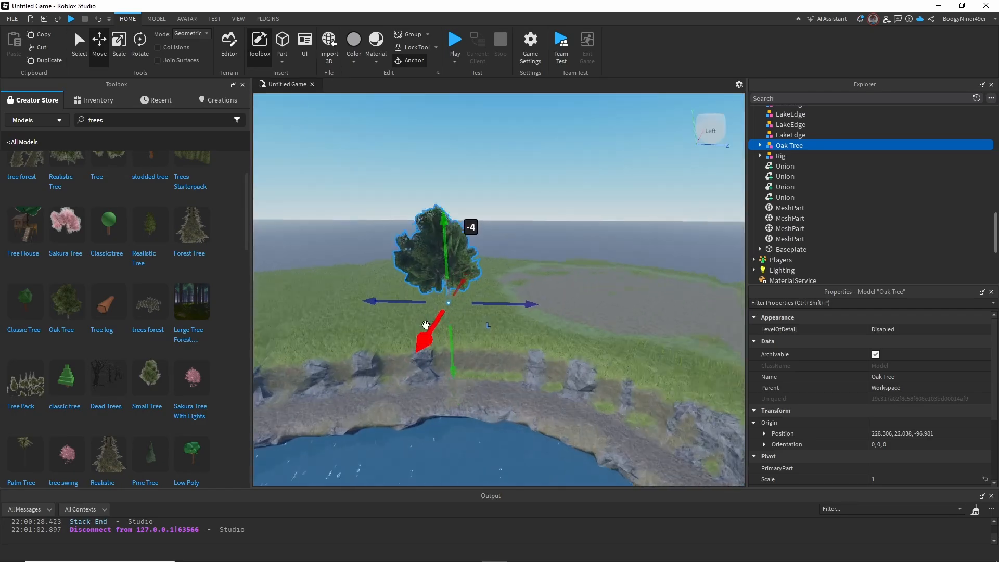
pyautogui.scroll(4, 453, 294)
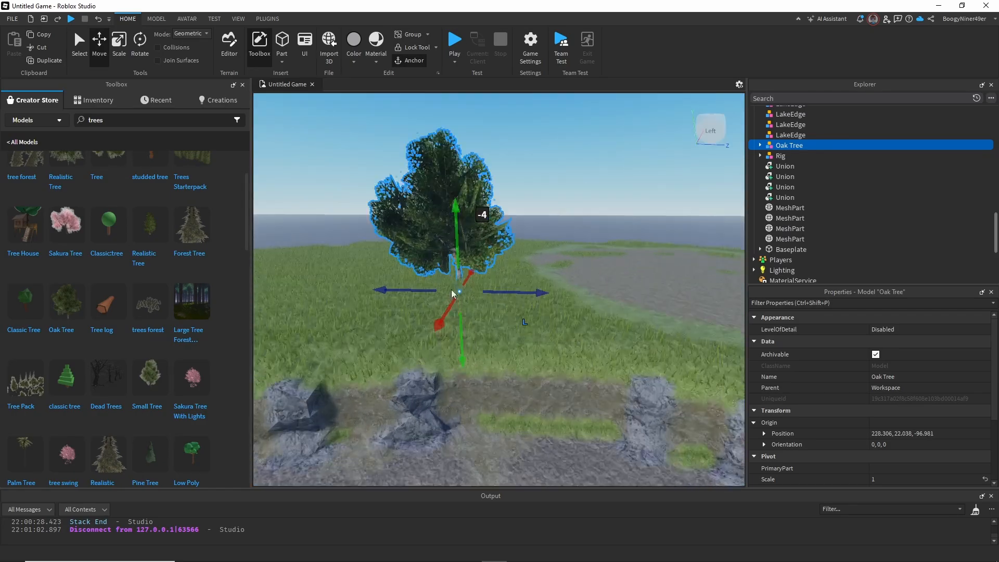
pyautogui.moveTo(464, 214); pyautogui.dragTo(461, 201)
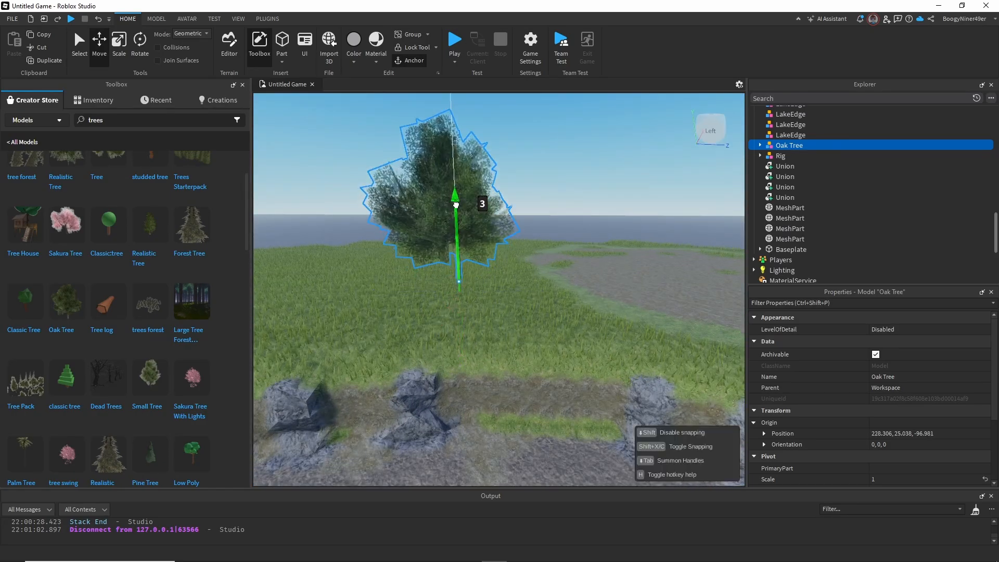
pyautogui.click(500, 312)
# - Duplicate the oak tree, move the copy across the painted path near the spawn pad and scale it to 0.649
pyautogui.click(460, 218)
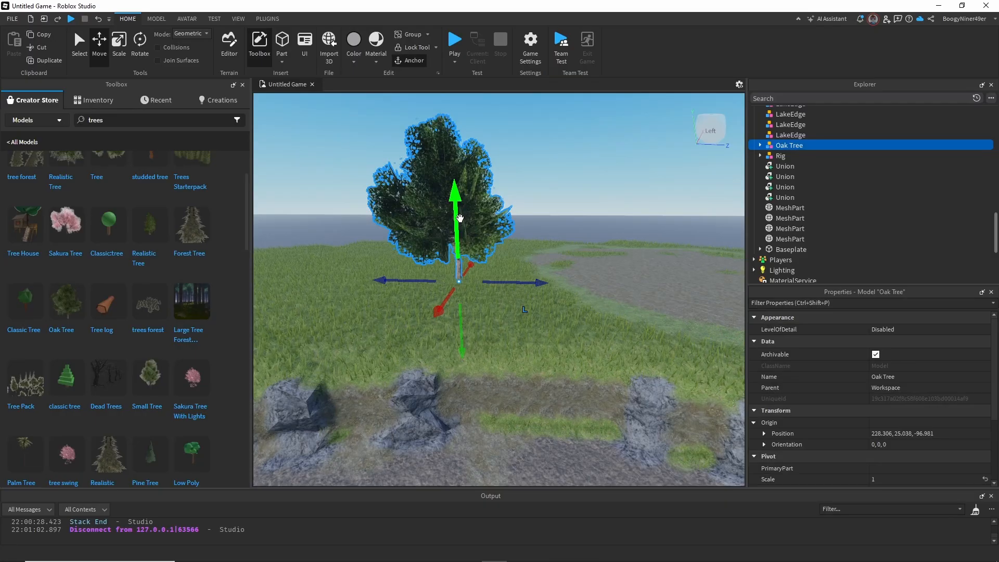
pyautogui.hotkey('ctrl', 'd')
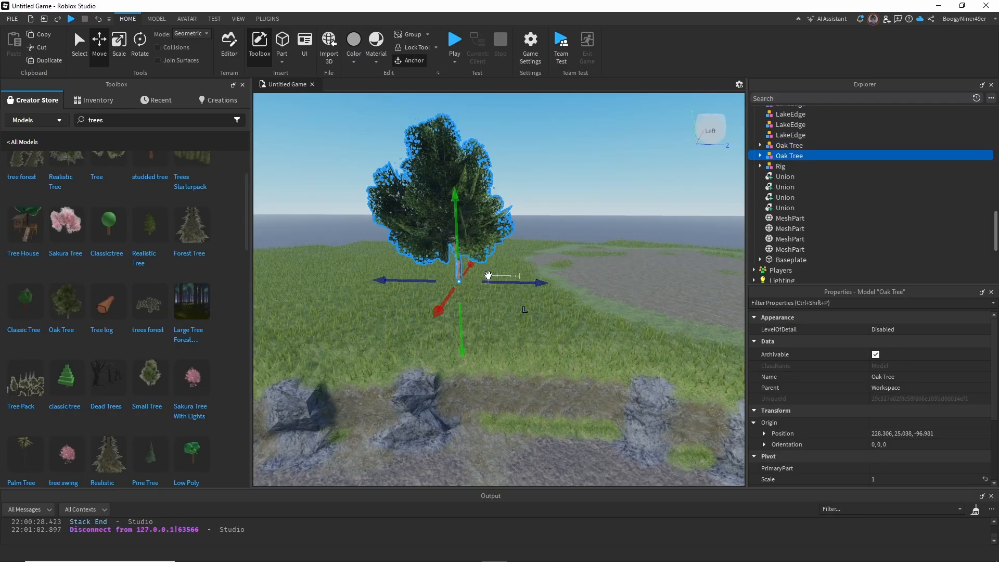
pyautogui.moveTo(491, 281); pyautogui.dragTo(439, 271)
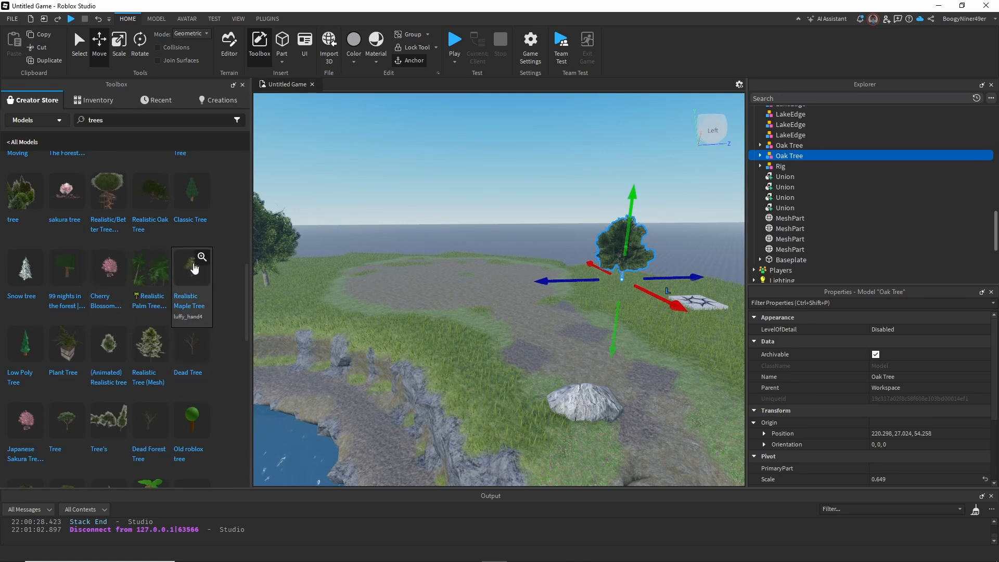
# - Insert the Realistic Maple Tree model and move it 50 studs toward the rocks at the lake path
pyautogui.click(193, 268)
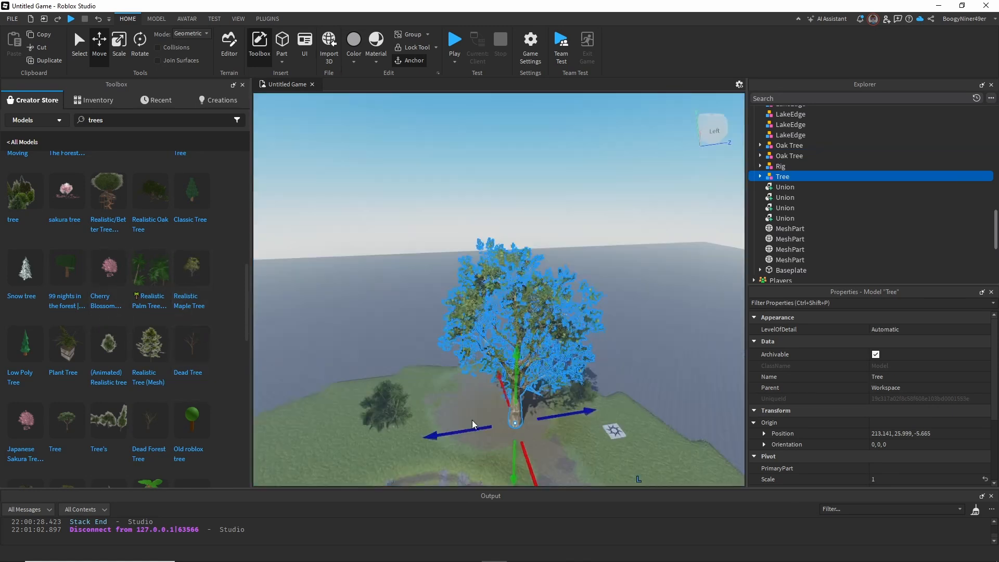
pyautogui.moveTo(562, 402); pyautogui.dragTo(574, 469)
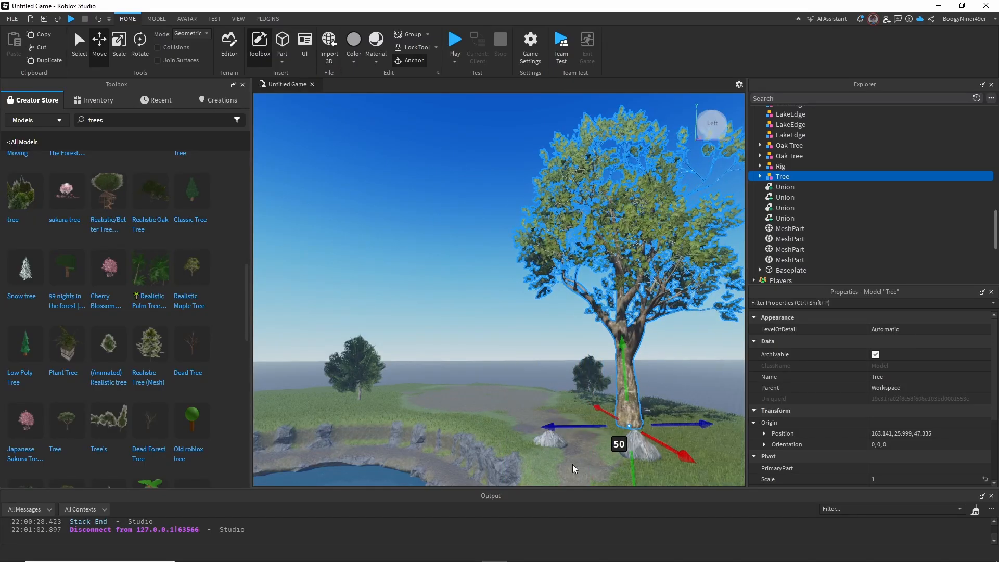
pyautogui.moveTo(584, 472); pyautogui.dragTo(584, 471, button='right')
pyautogui.press('a')
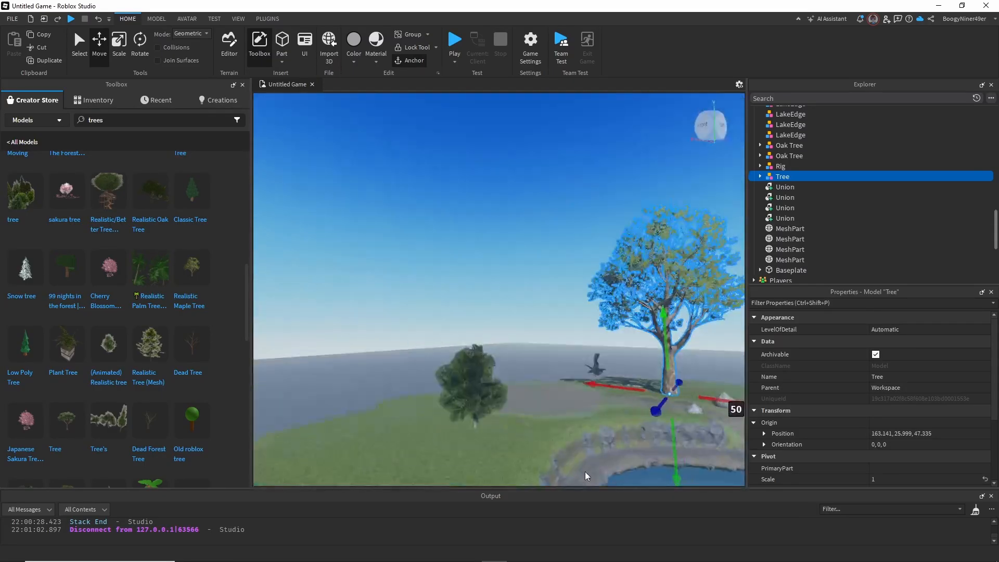
# - Scale the maple tree to 0.625 and place it on the grass behind the rocky lake wall, beside the access path
pyautogui.click(525, 461)
pyautogui.moveTo(590, 134); pyautogui.dragTo(593, 212)
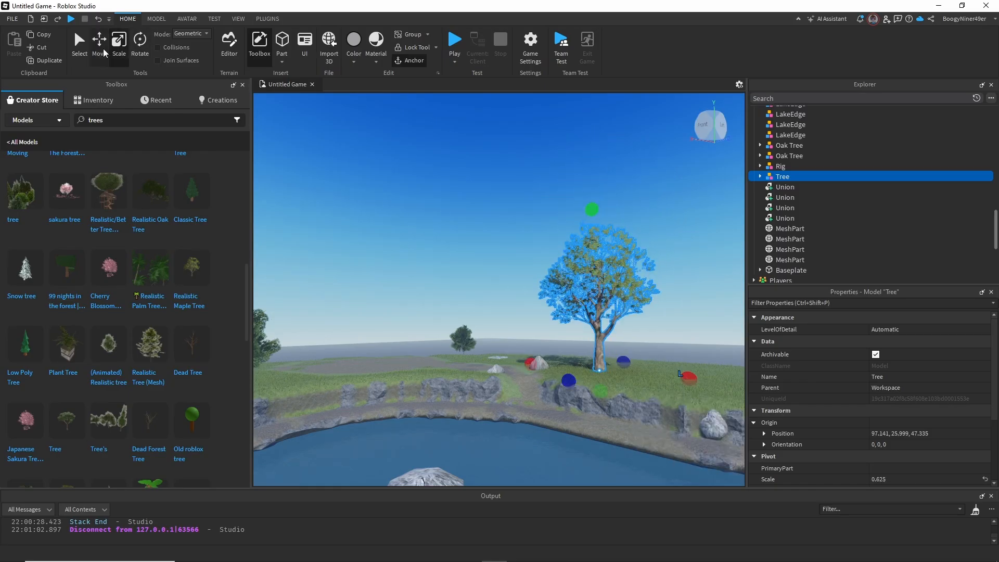
pyautogui.hotkey('ctrl', '2')
pyautogui.moveTo(567, 383); pyautogui.dragTo(553, 404)
pyautogui.click(504, 429)
pyautogui.moveTo(505, 428); pyautogui.dragTo(531, 421, button='right')
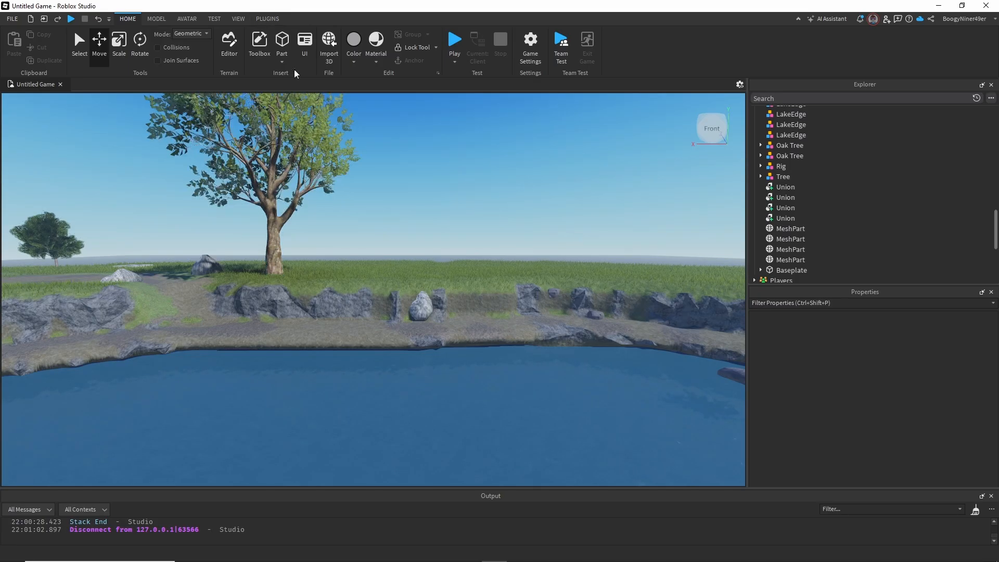
# - Insert a block part, shape it into a flat dock platform extending from the shore over the lake, and lower it 3 studs
pyautogui.click(282, 61)
pyautogui.click(298, 83)
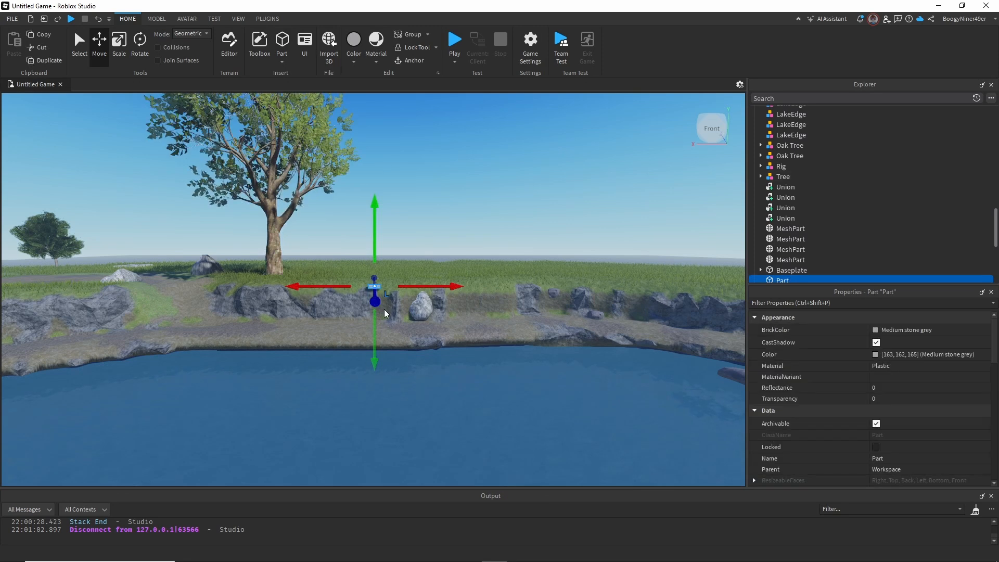
pyautogui.moveTo(375, 298); pyautogui.dragTo(366, 363)
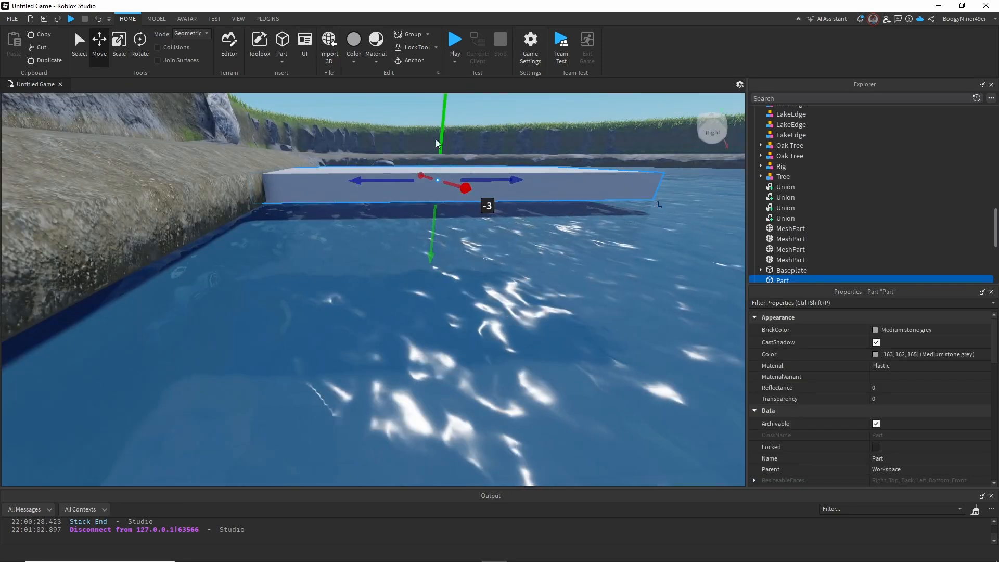
pyautogui.moveTo(442, 129); pyautogui.dragTo(443, 141)
# - Convert the dock part to wood plank terrain with the Part to Terrain plugin
pyautogui.moveTo(451, 277); pyautogui.dragTo(257, 228, button='right')
pyautogui.press('d')
pyautogui.press('s')
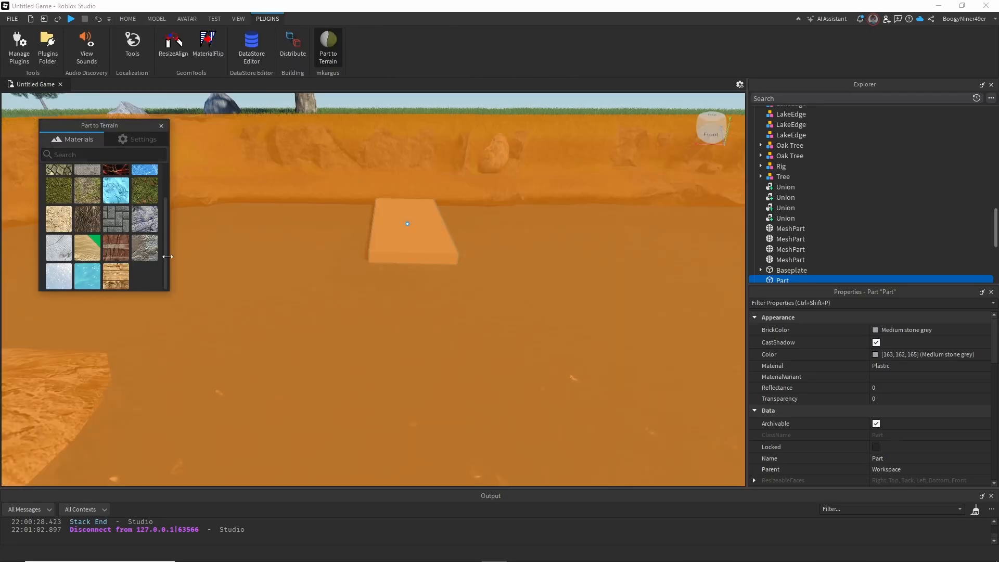
pyautogui.click(113, 280)
pyautogui.click(393, 229)
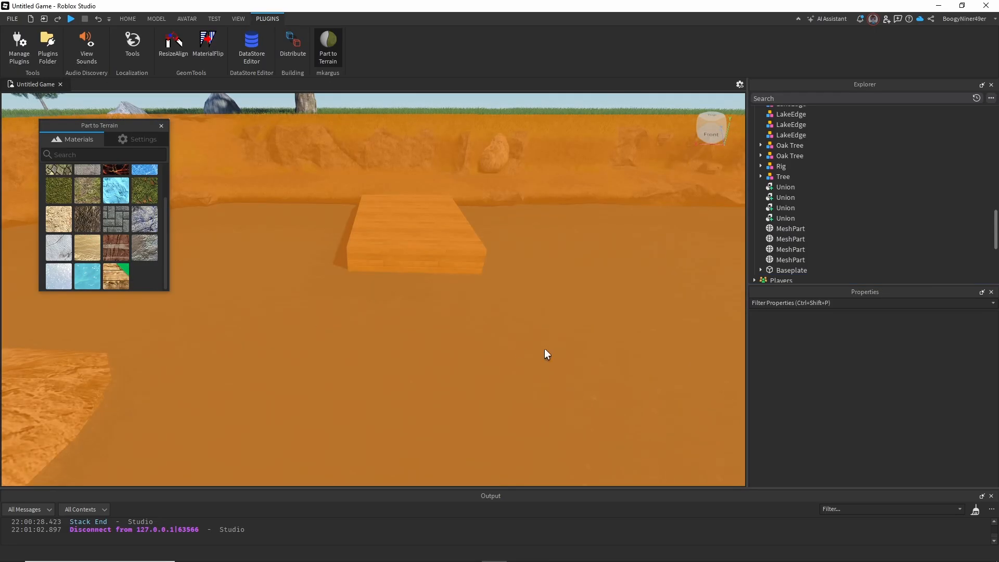
pyautogui.press('s')
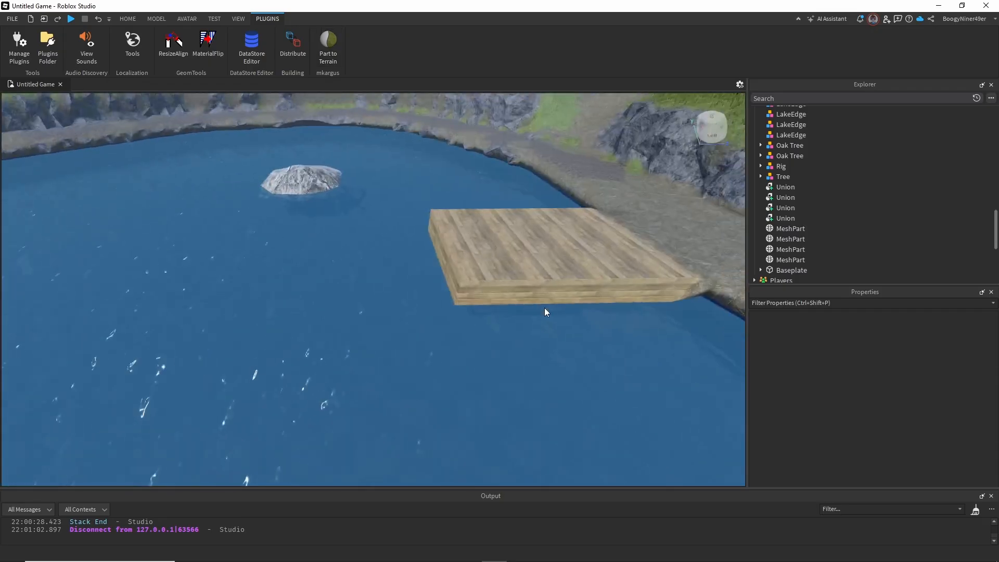
# - Examine the wooden dock and its connection to the lake shore from several sides
pyautogui.moveTo(601, 326); pyautogui.dragTo(373, 323, button='right')
pyautogui.press('d')
pyautogui.press('d')
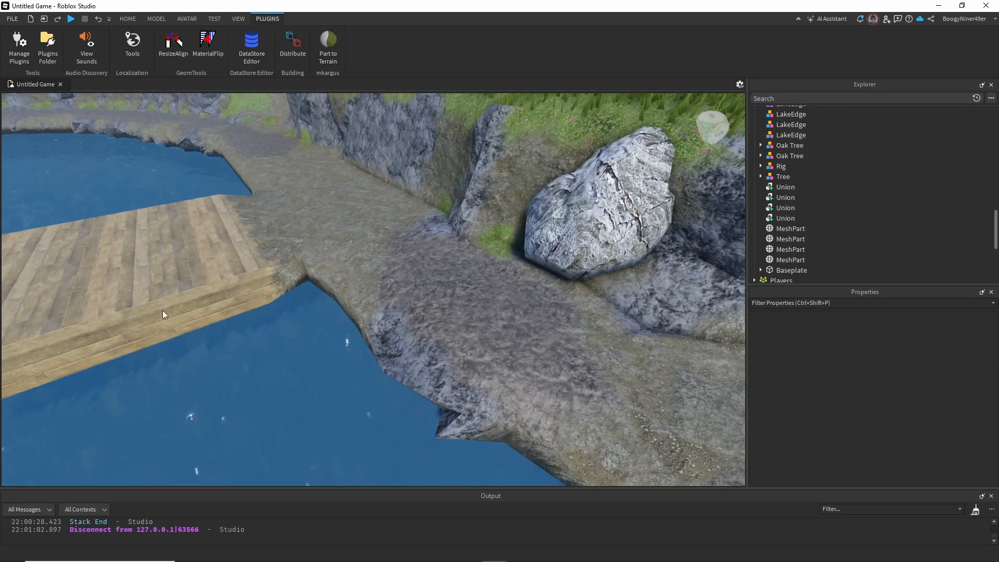
pyautogui.press('s')
pyautogui.press('a')
pyautogui.moveTo(155, 250); pyautogui.dragTo(207, 271, button='right')
pyautogui.press('a')
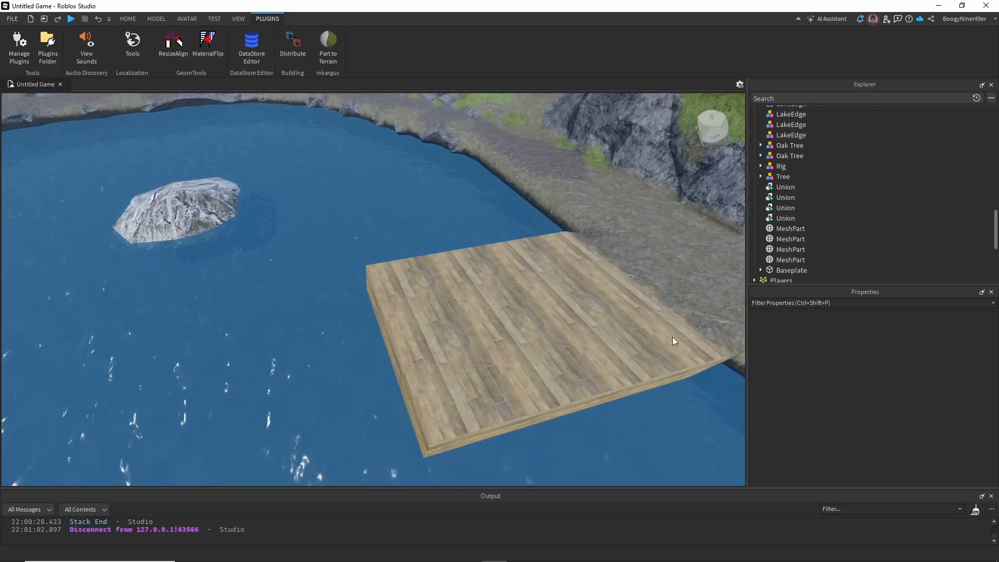
pyautogui.press('a')
pyautogui.moveTo(521, 349); pyautogui.dragTo(519, 349, button='right')
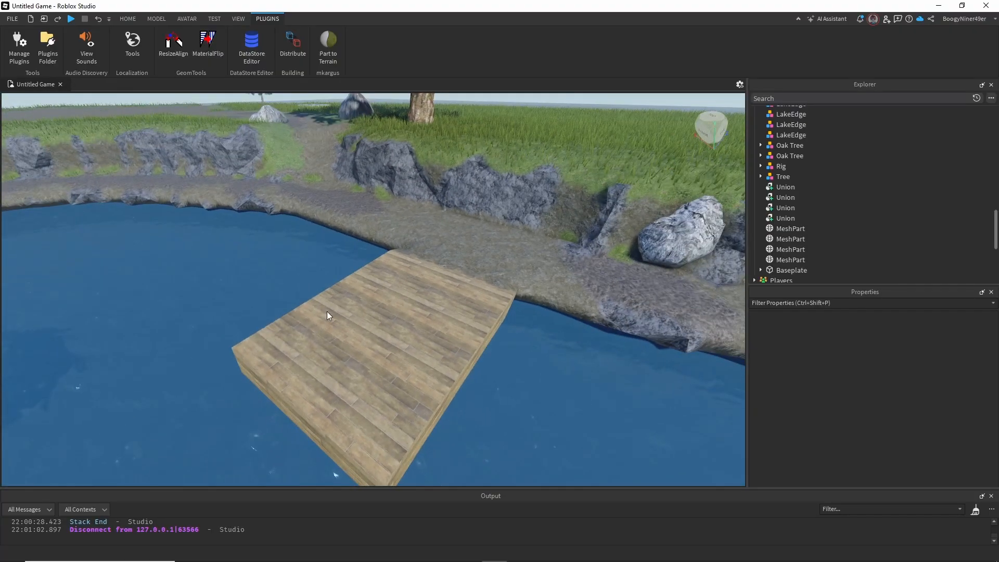
pyautogui.press('a')
pyautogui.moveTo(352, 317); pyautogui.dragTo(373, 308, button='right')
pyautogui.press('e')
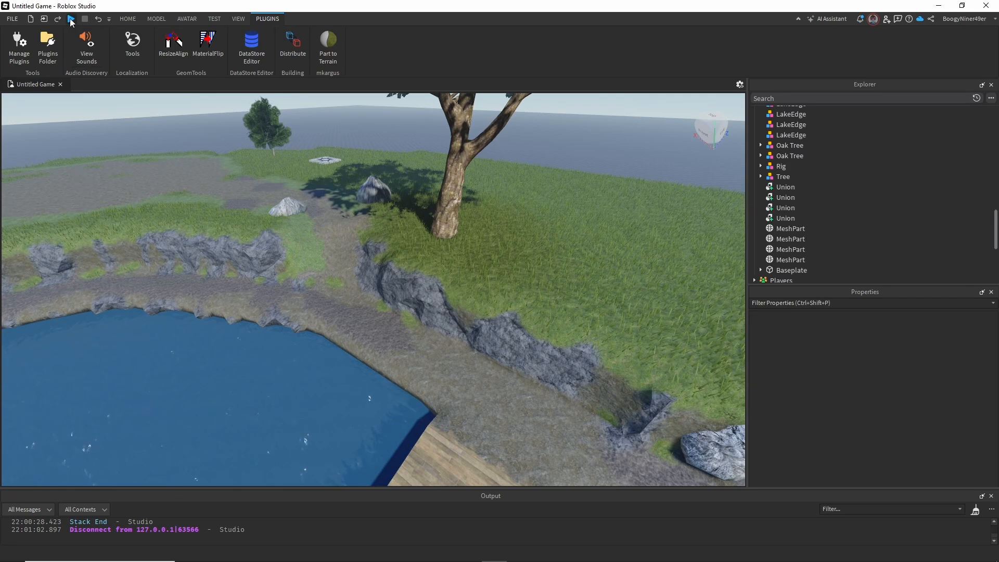
# - Start a playtest and walk the character from the spawn pad to the head of the lake access path
pyautogui.click(71, 20)
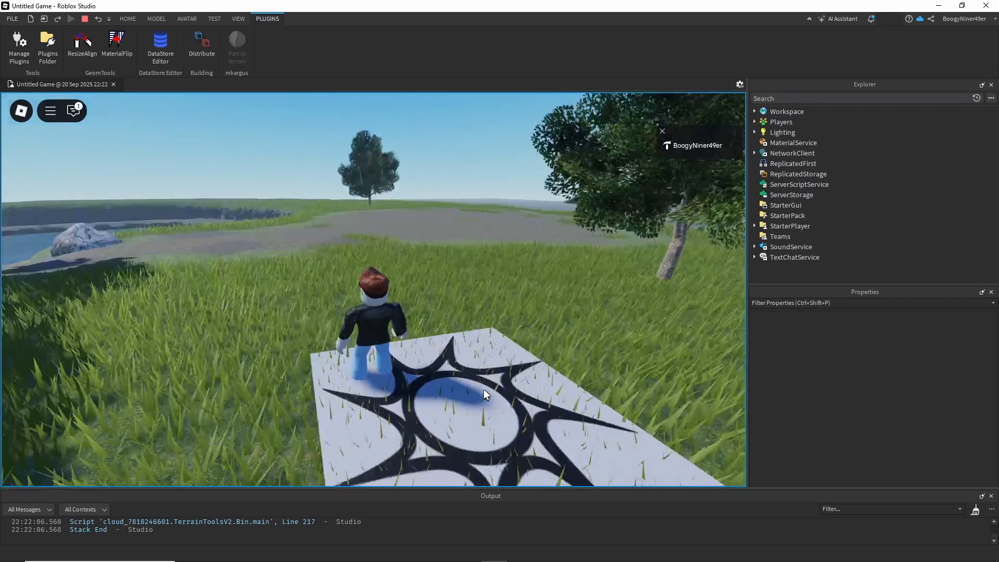
pyautogui.moveTo(483, 389); pyautogui.dragTo(483, 389, button='right')
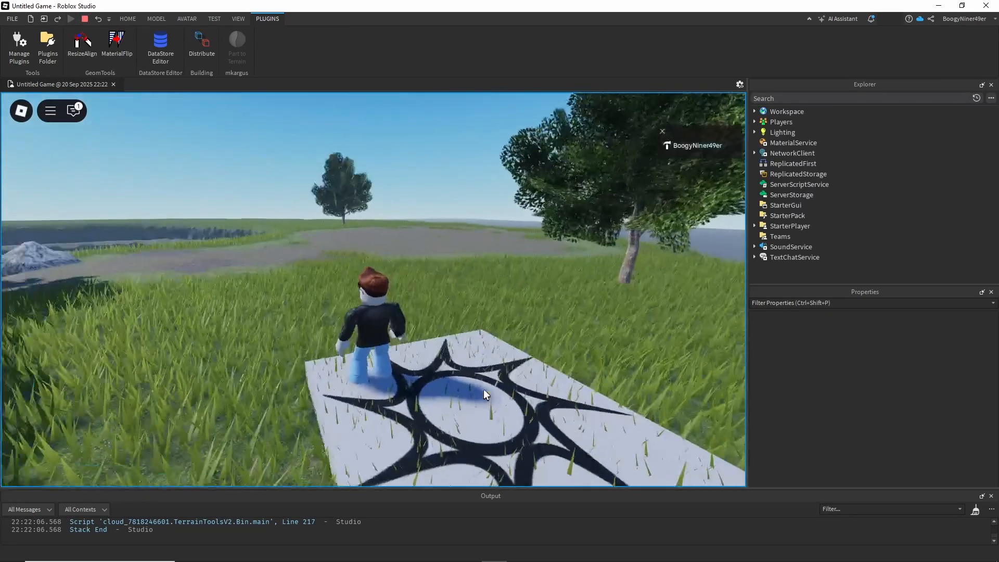
pyautogui.press('w')
pyautogui.moveTo(567, 367); pyautogui.dragTo(552, 343, button='right')
pyautogui.press('w')
pyautogui.press('w')
pyautogui.press('w')
pyautogui.press('w')
pyautogui.press('w')
pyautogui.press('w')
pyautogui.press('w')
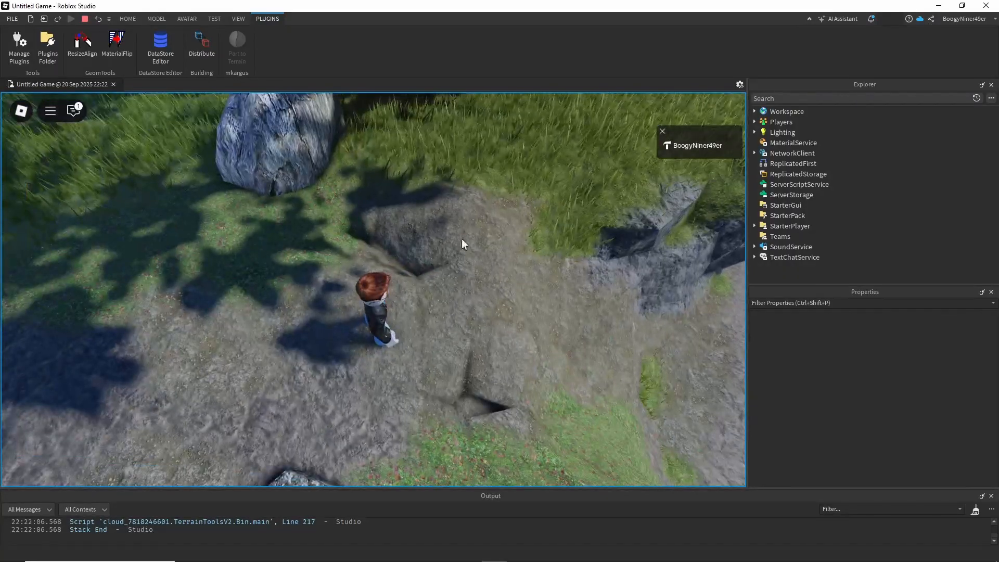
# - Walk partway down the access path and inspect its slope, the rocks and the view over the lake
pyautogui.moveTo(524, 378); pyautogui.dragTo(524, 379, button='right')
pyautogui.press('w')
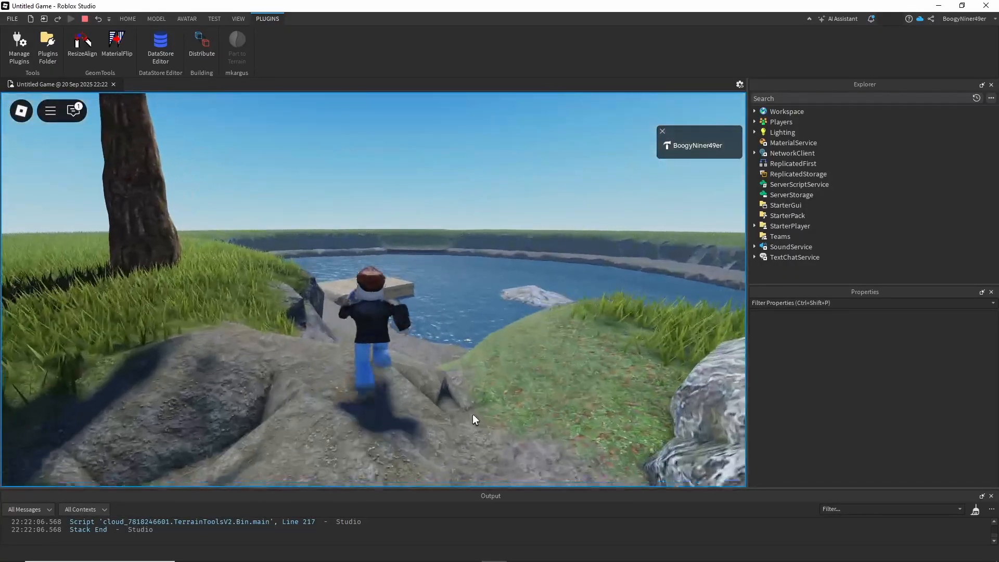
pyautogui.moveTo(465, 417); pyautogui.dragTo(464, 417, button='right')
pyautogui.press('w')
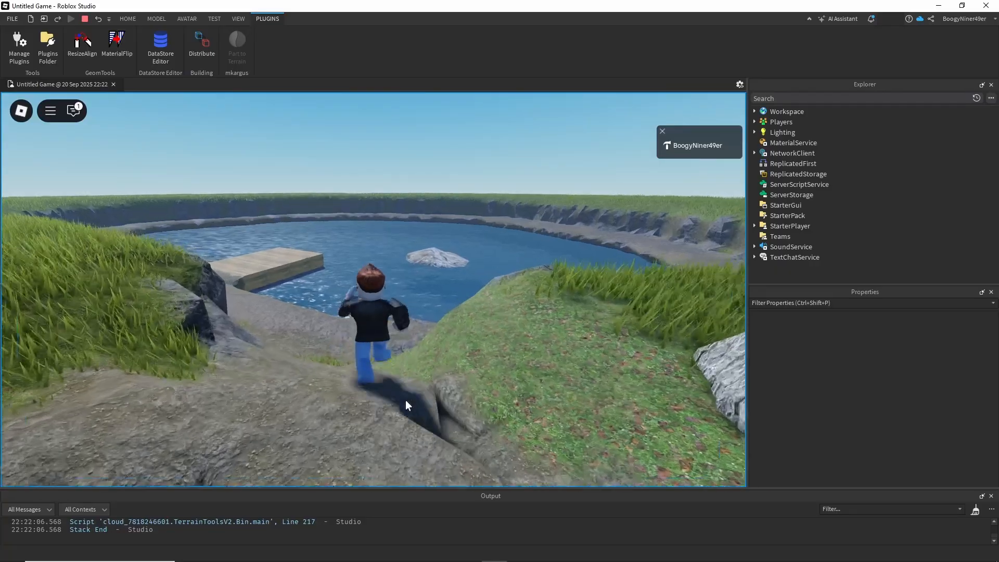
pyautogui.moveTo(462, 358); pyautogui.dragTo(457, 357, button='right')
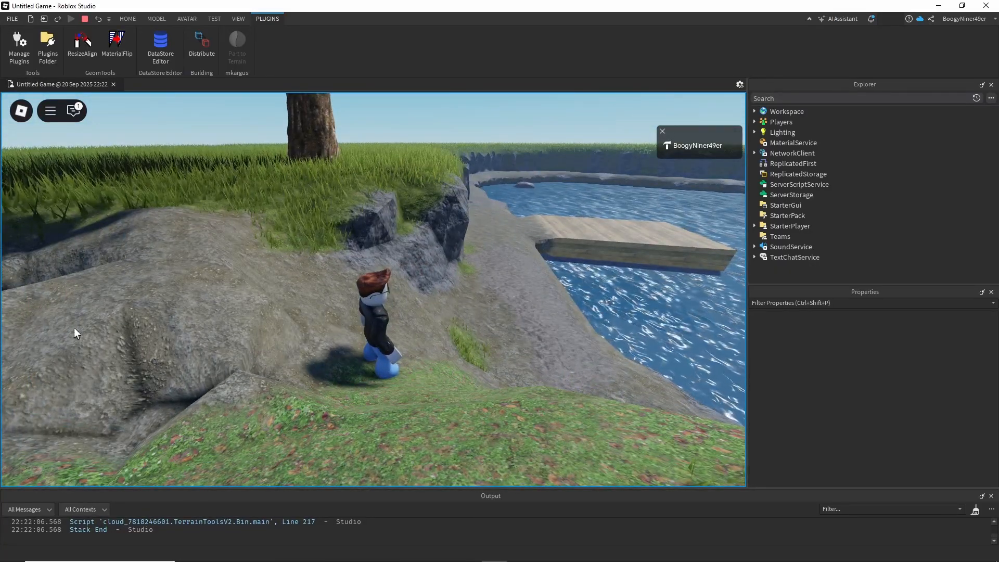
pyautogui.moveTo(101, 335); pyautogui.dragTo(101, 335, button='right')
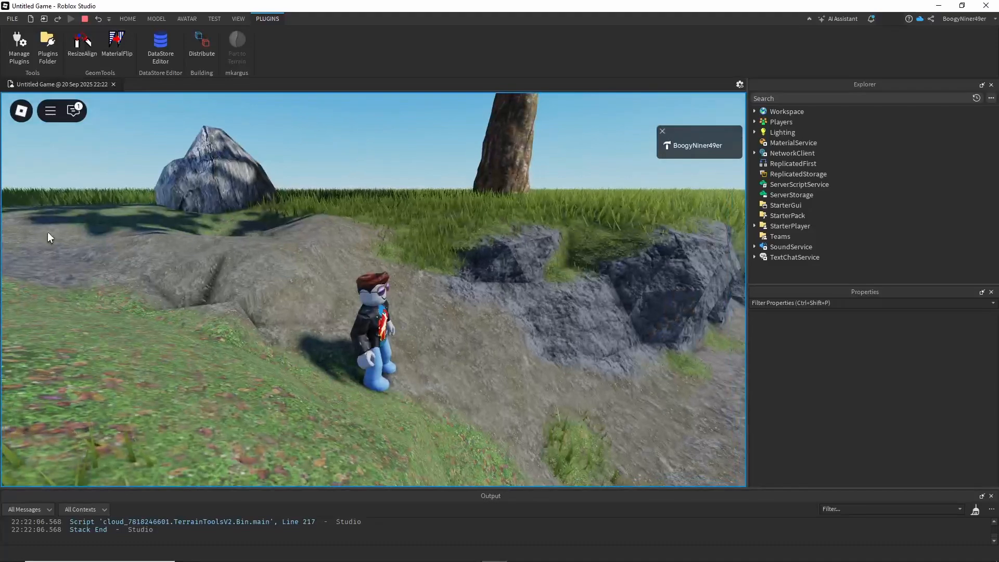
# - Walk down to the shore and onto the wooden dock to check it at character scale
pyautogui.moveTo(472, 385); pyautogui.dragTo(480, 361, button='right')
pyautogui.press('w')
pyautogui.press('w')
pyautogui.press('w')
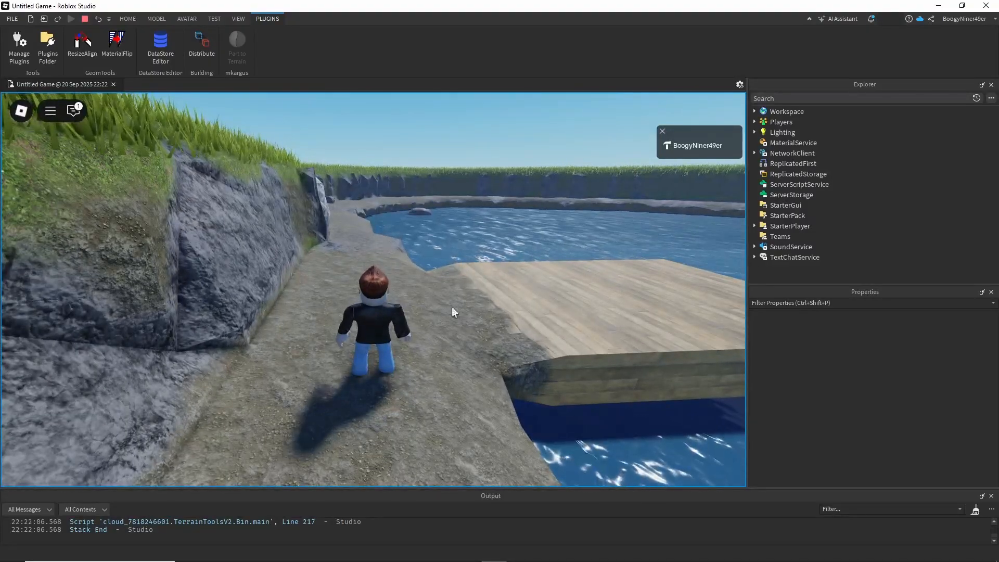
pyautogui.press('w')
pyautogui.moveTo(467, 344); pyautogui.dragTo(467, 344, button='right')
pyautogui.moveTo(432, 248); pyautogui.dragTo(439, 276, button='right')
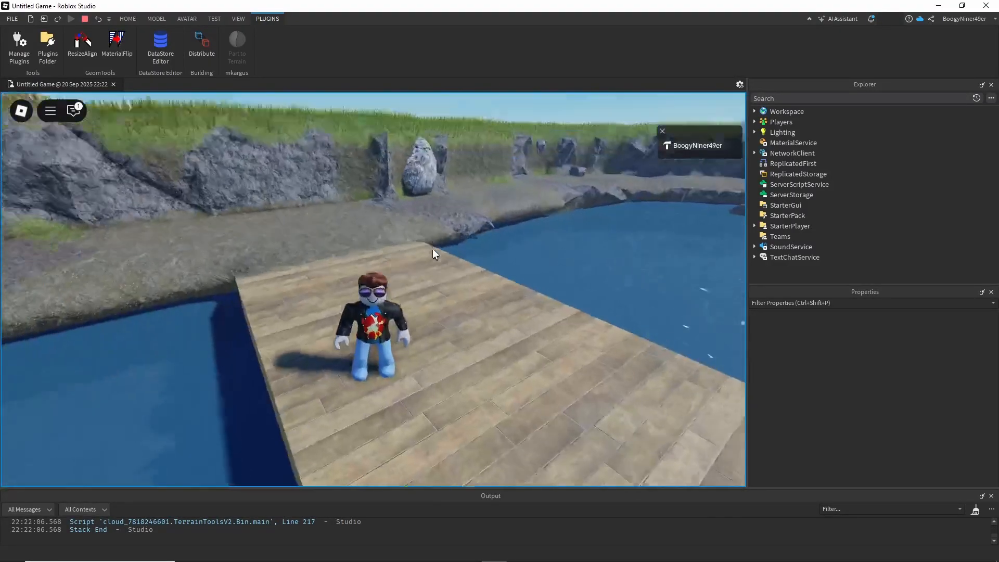
# - Walk along the lake shore beyond the dock and inspect the rocky walls and water edge
pyautogui.press('w')
pyautogui.press('w')
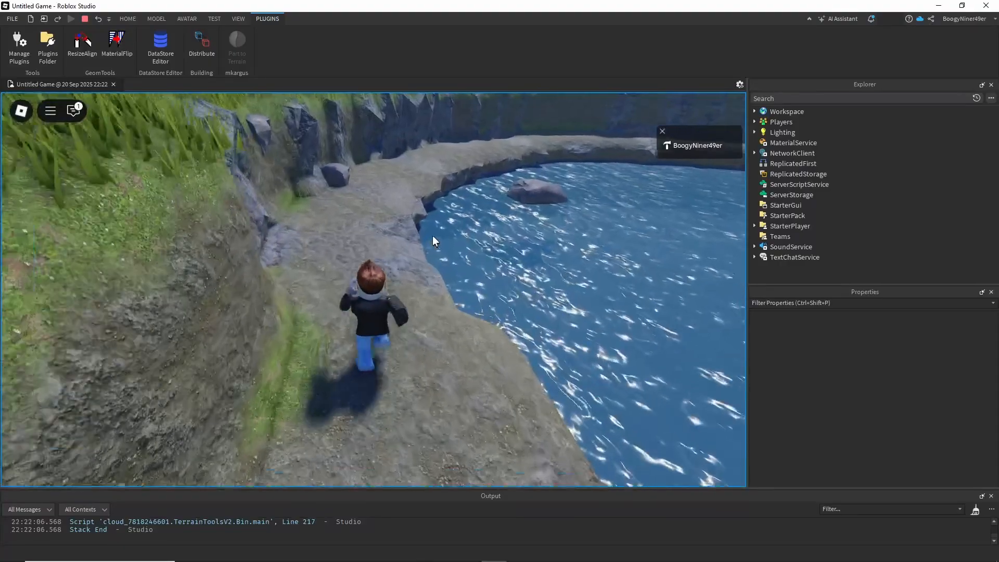
pyautogui.moveTo(427, 233); pyautogui.dragTo(427, 233, button='right')
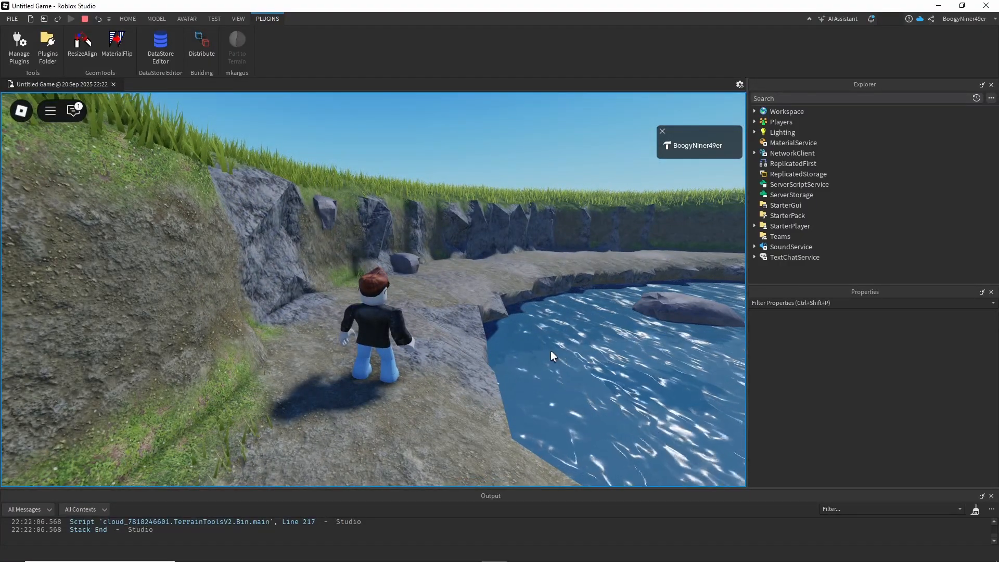
pyautogui.moveTo(551, 350); pyautogui.dragTo(508, 329, button='right')
pyautogui.press('w')
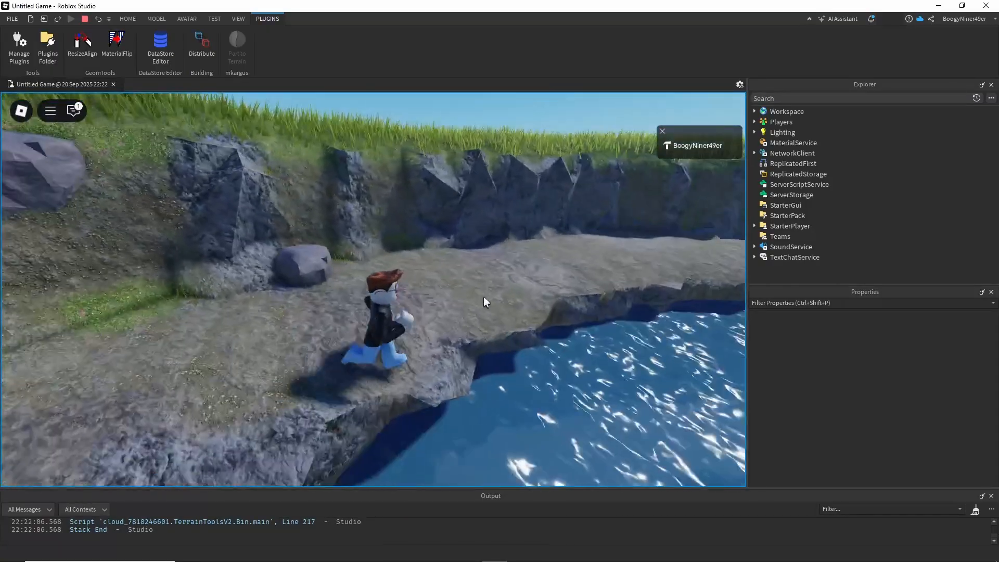
pyautogui.press('w')
pyautogui.moveTo(483, 295); pyautogui.dragTo(482, 296, button='right')
pyautogui.press('d')
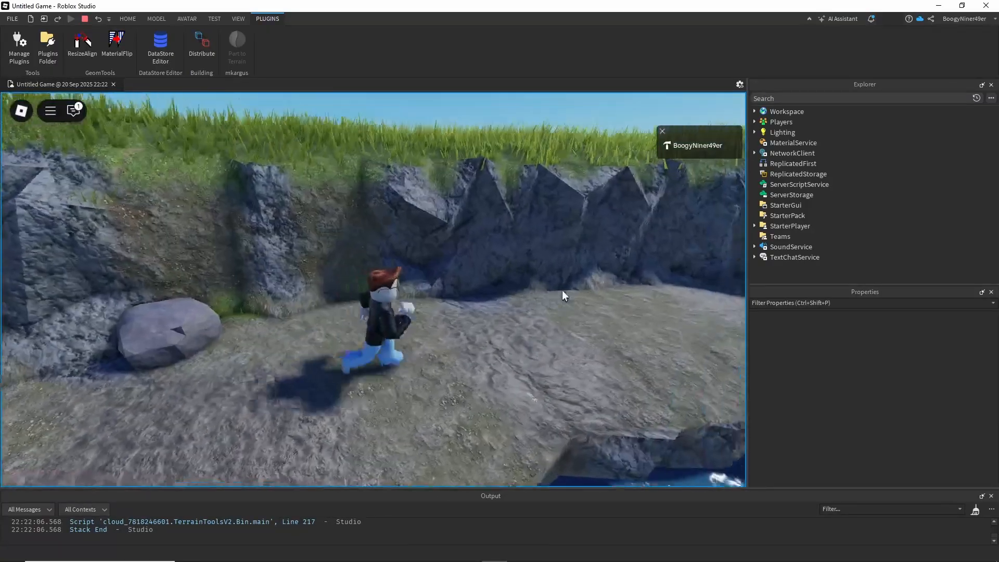
pyautogui.moveTo(562, 289); pyautogui.dragTo(559, 192, button='right')
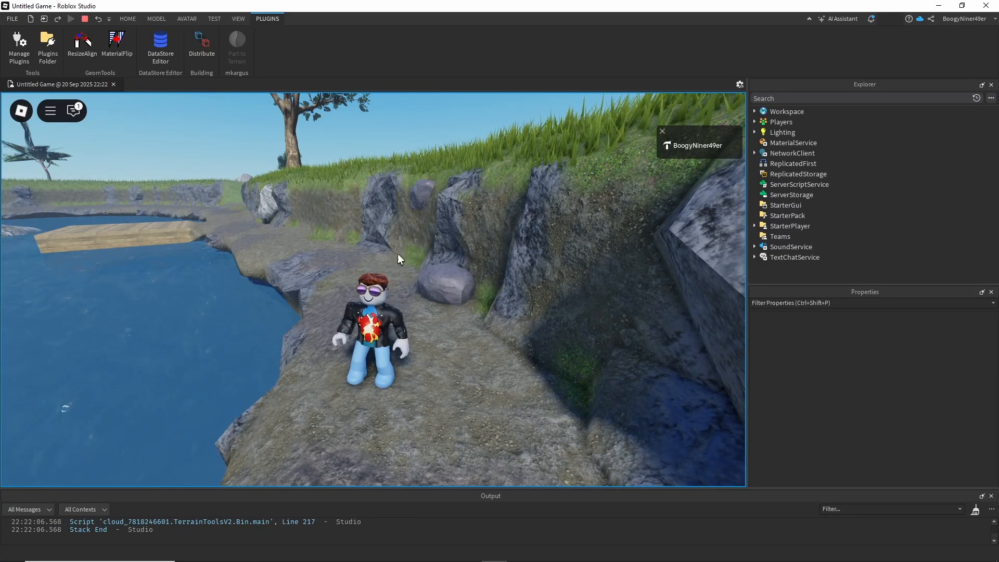
# - Walk back past the dock and up the access path to the large rock at the top
pyautogui.press('w')
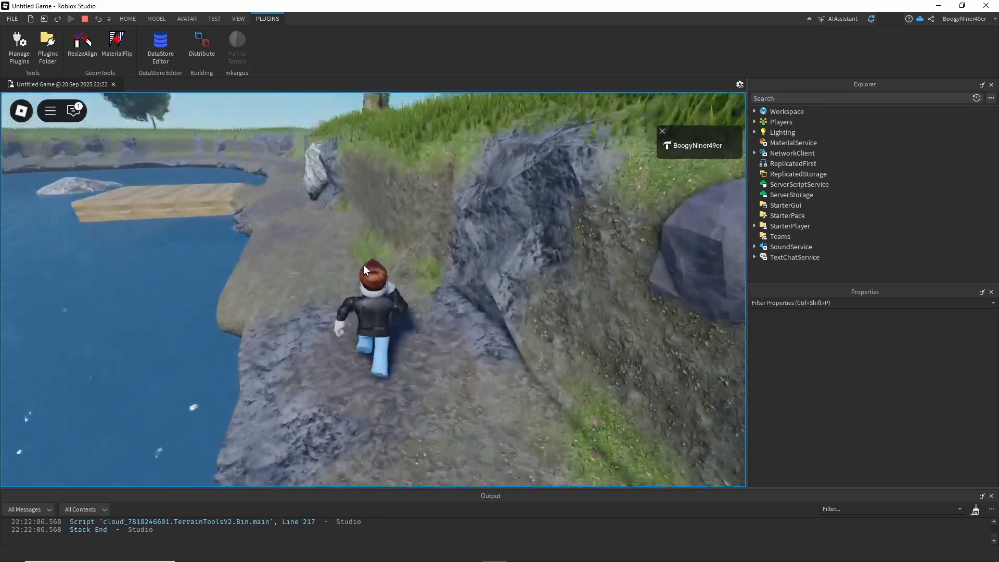
pyautogui.moveTo(363, 264); pyautogui.dragTo(363, 265, button='right')
pyautogui.press('w')
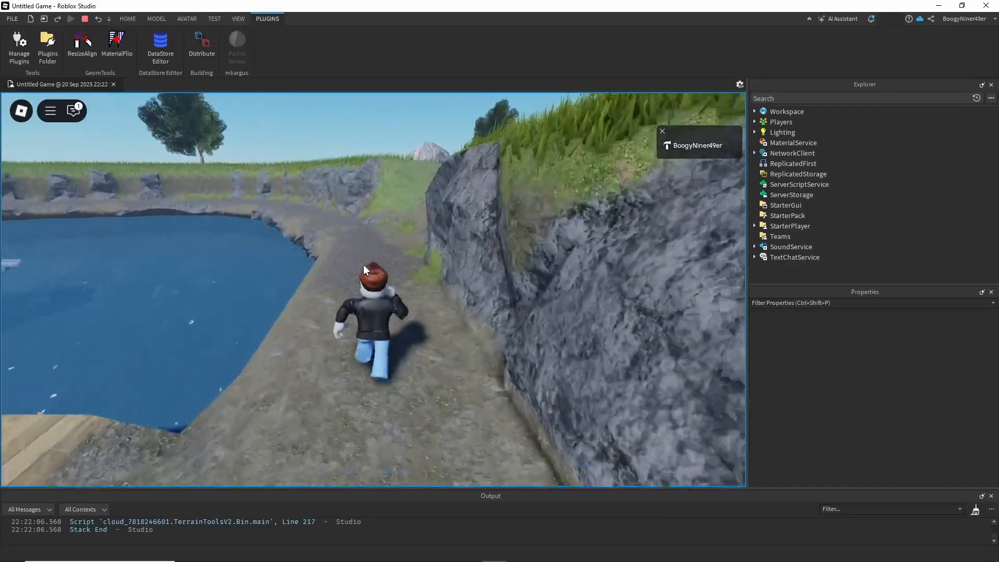
pyautogui.press('w')
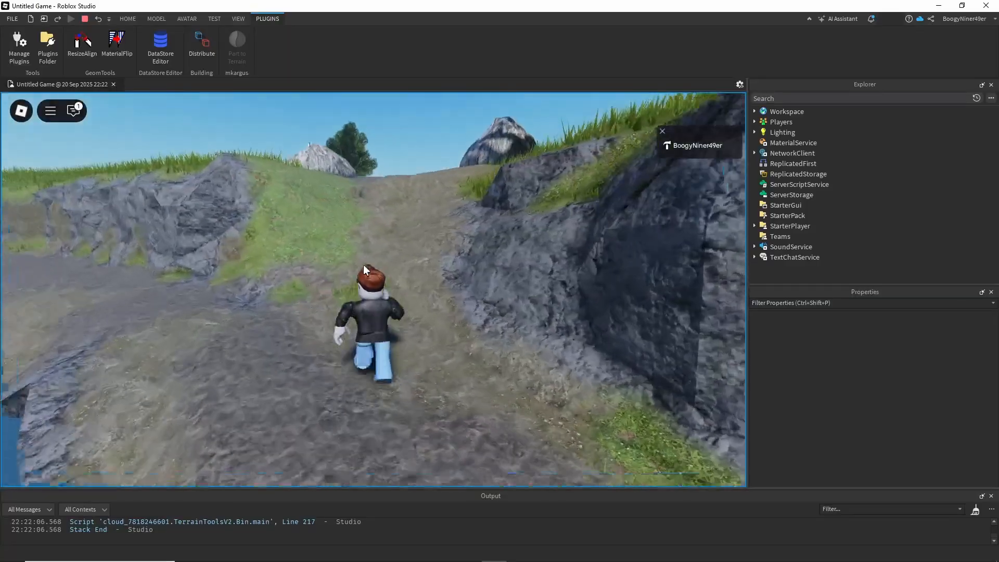
pyautogui.press('w')
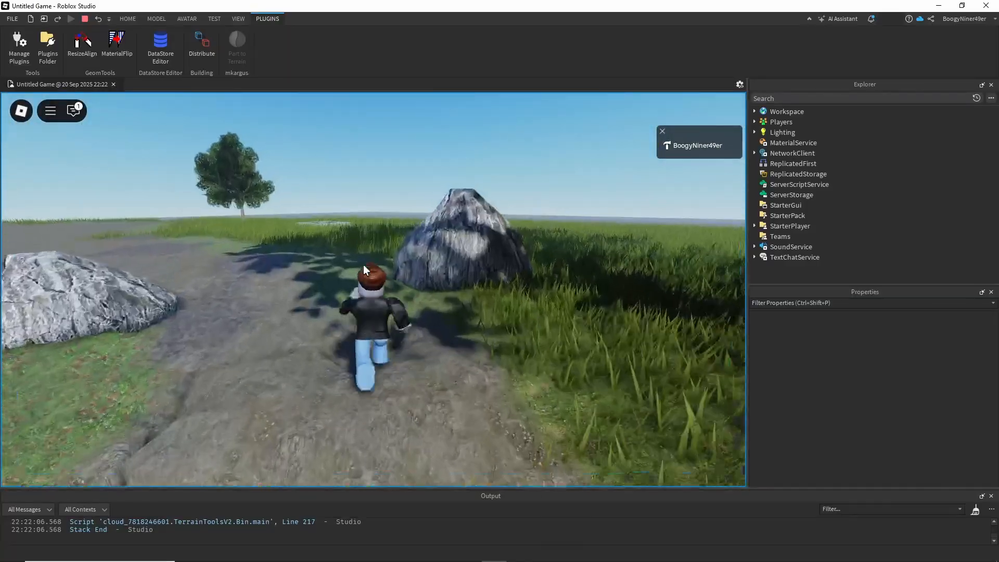
pyautogui.press('w')
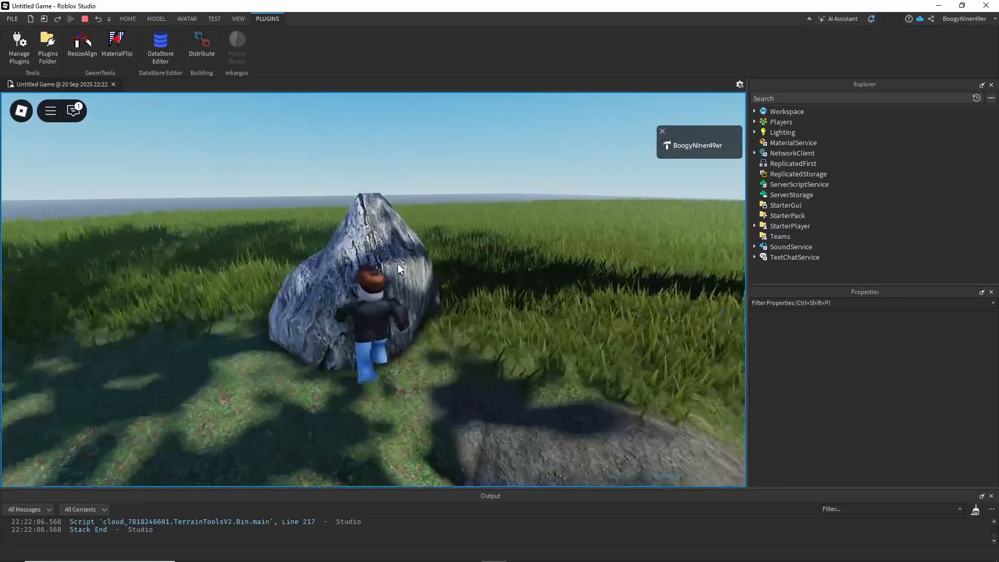
# - Walk along the painted path toward the clearing and view the trees on both sides
pyautogui.moveTo(397, 265); pyautogui.dragTo(397, 265, button='right')
pyautogui.press('w')
pyautogui.press('w')
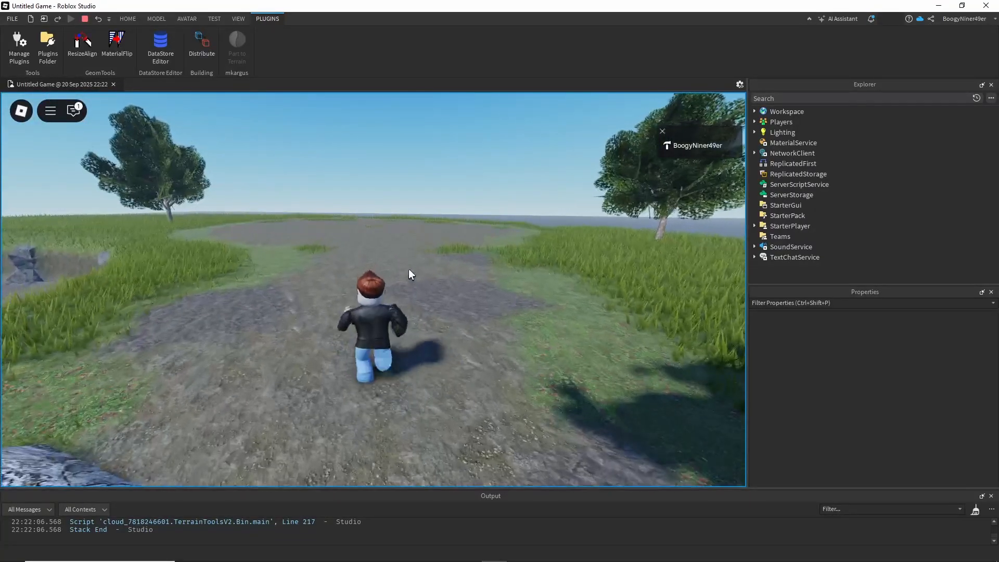
pyautogui.moveTo(410, 248); pyautogui.dragTo(410, 247, button='right')
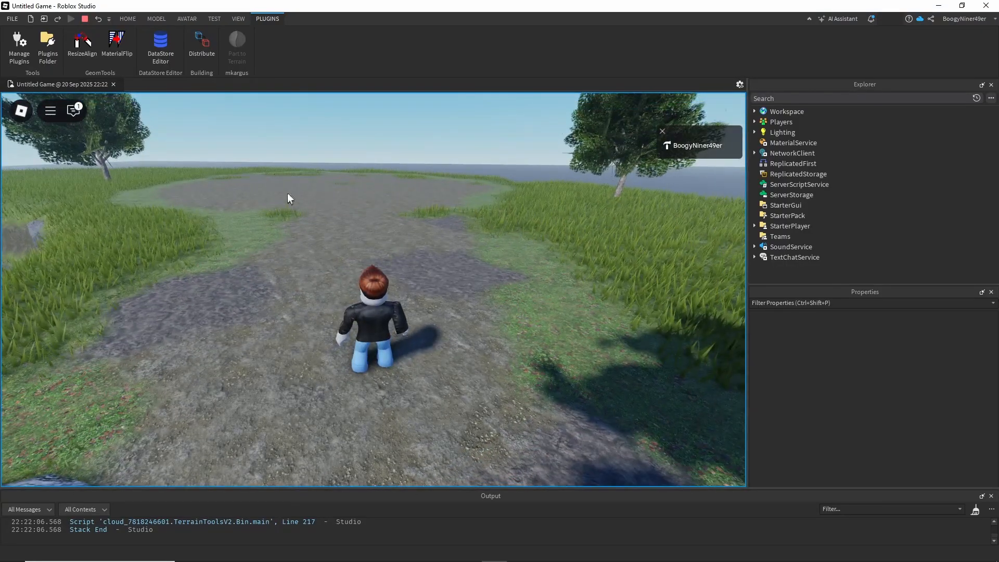
# - End the playtest and place the Camping cabin model from the Creator Store on the painted clearing
pyautogui.moveTo(387, 191); pyautogui.dragTo(356, 219, button='right')
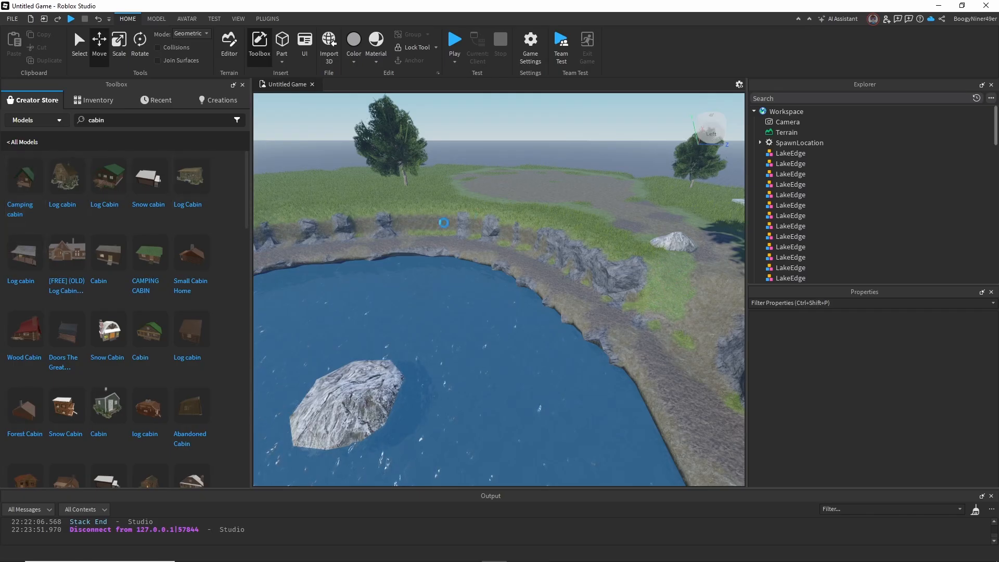
pyautogui.moveTo(405, 299); pyautogui.dragTo(404, 299, button='right')
pyautogui.moveTo(340, 347); pyautogui.dragTo(340, 347, button='right')
pyautogui.moveTo(339, 348); pyautogui.dragTo(457, 302, button='middle')
pyautogui.moveTo(544, 322); pyautogui.dragTo(544, 323, button='right')
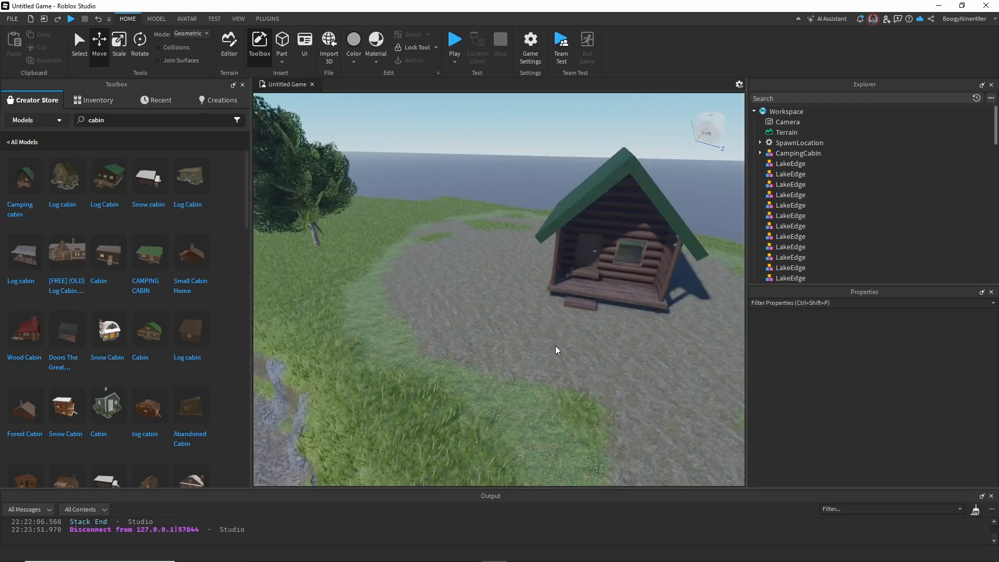
pyautogui.moveTo(555, 346); pyautogui.dragTo(544, 337, button='middle')
pyautogui.moveTo(543, 335); pyautogui.dragTo(543, 335, button='right')
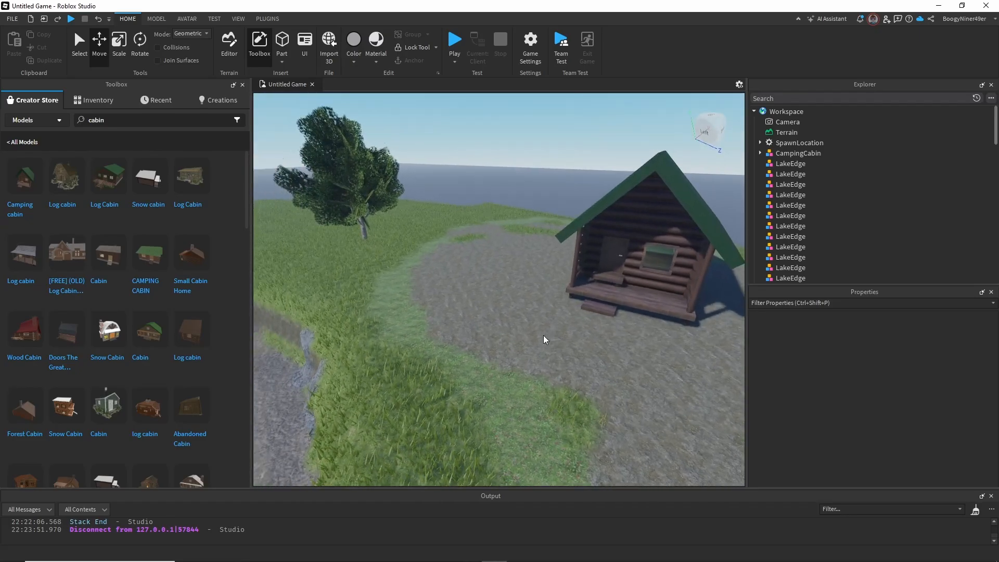
# - Start a playtest, walk from the spawn point onto the cabin's porch and open its door
pyautogui.click(454, 40)
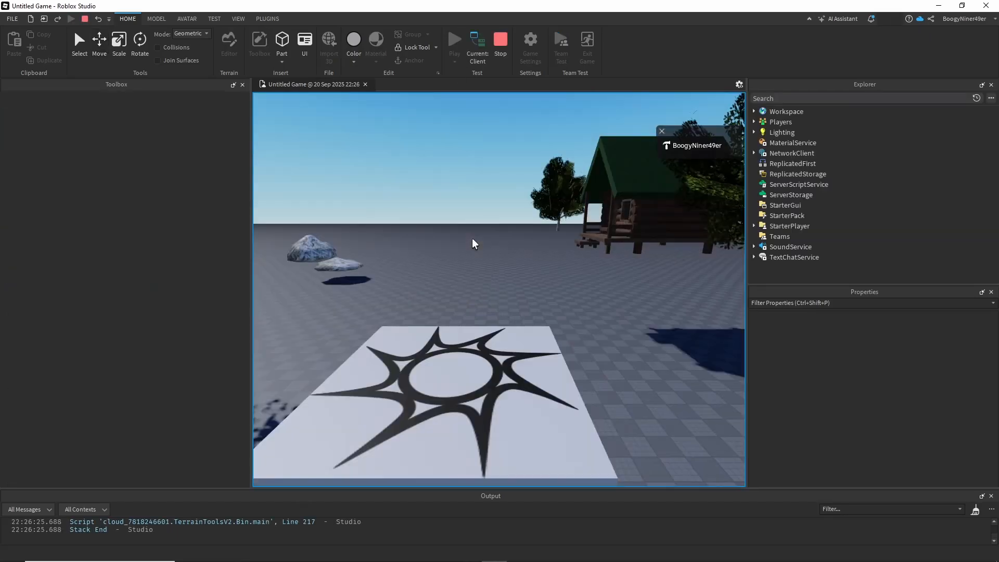
pyautogui.moveTo(490, 241); pyautogui.dragTo(490, 241, button='right')
pyautogui.press('w')
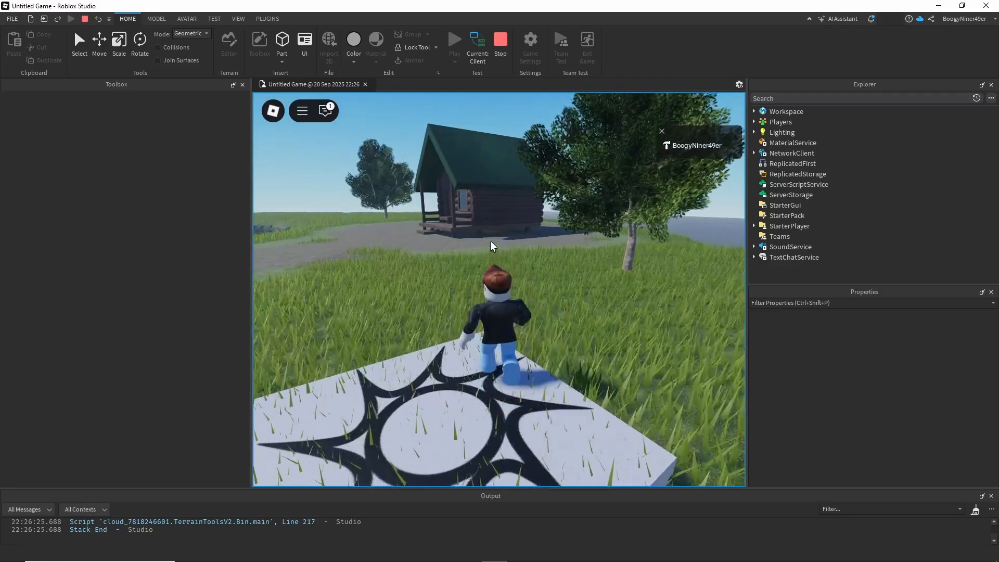
pyautogui.moveTo(605, 270); pyautogui.dragTo(605, 269, button='right')
pyautogui.press('w')
pyautogui.press('w')
pyautogui.press('e')
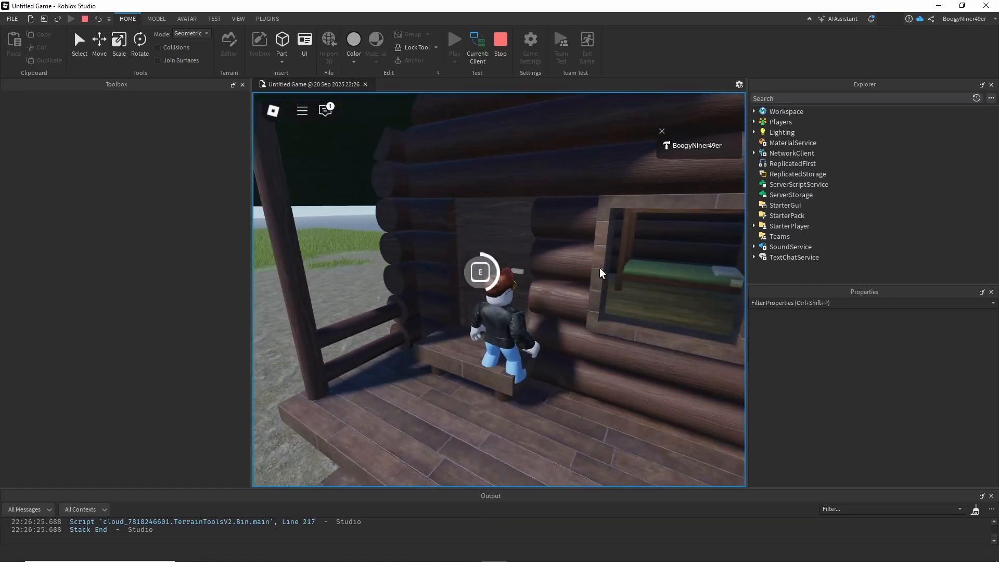
# - Walk through the cabin's doorway and look around it at character scale
pyautogui.press('w')
pyautogui.moveTo(630, 268); pyautogui.dragTo(563, 241, button='right')
pyautogui.press('w')
pyautogui.press('w')
pyautogui.press('w')
pyautogui.press('w')
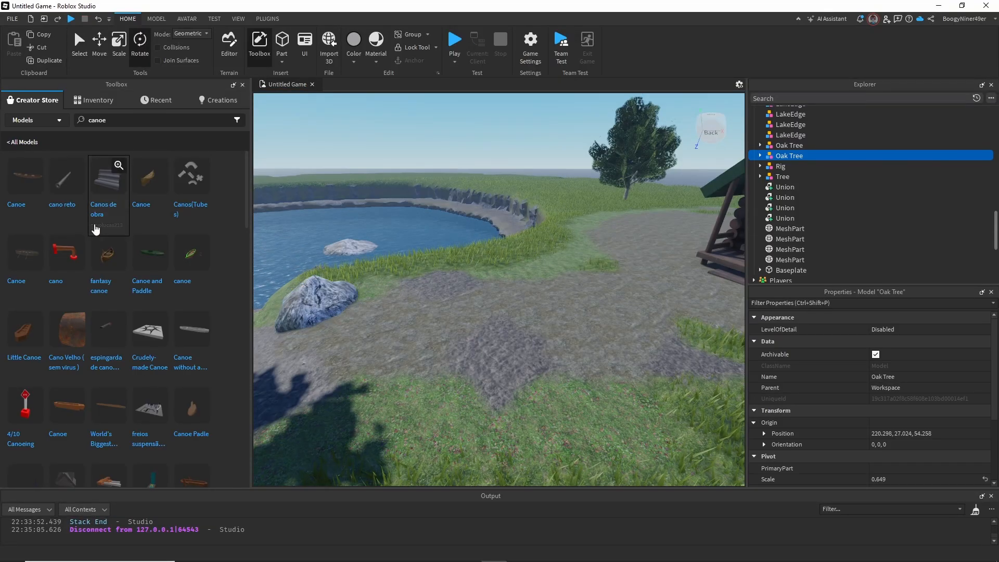
# - Insert the wooden Canoe model from the canoe search results near the large rock above the lake
pyautogui.press('a')
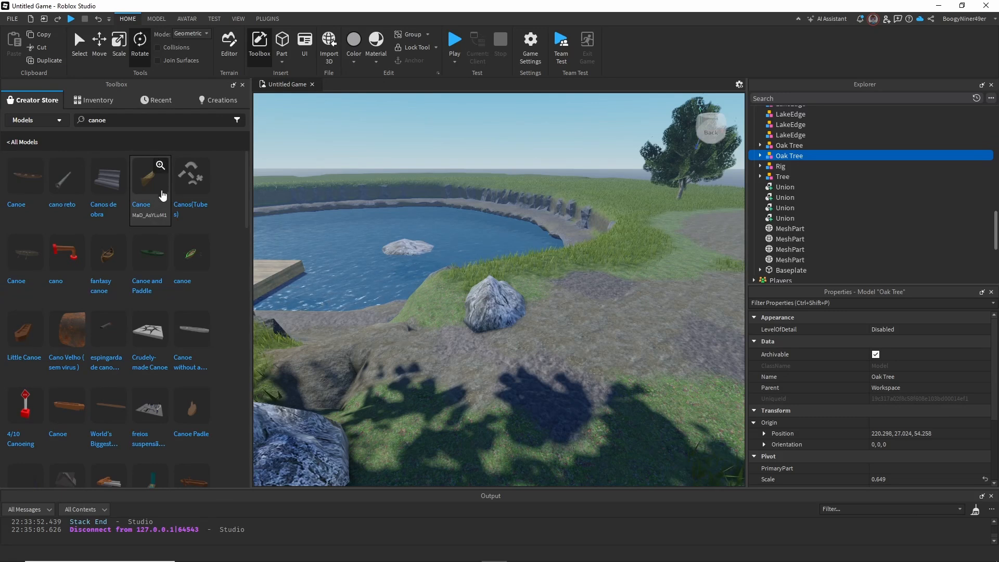
pyautogui.click(147, 185)
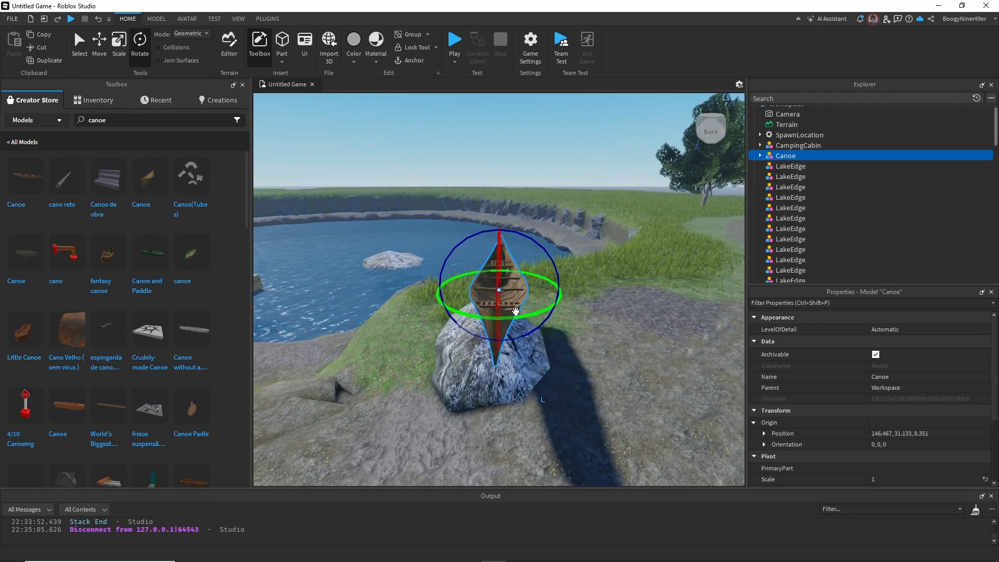
pyautogui.press('d')
pyautogui.press('a')
pyautogui.moveTo(473, 296); pyautogui.dragTo(424, 287, button='right')
pyautogui.press('a')
pyautogui.press('e')
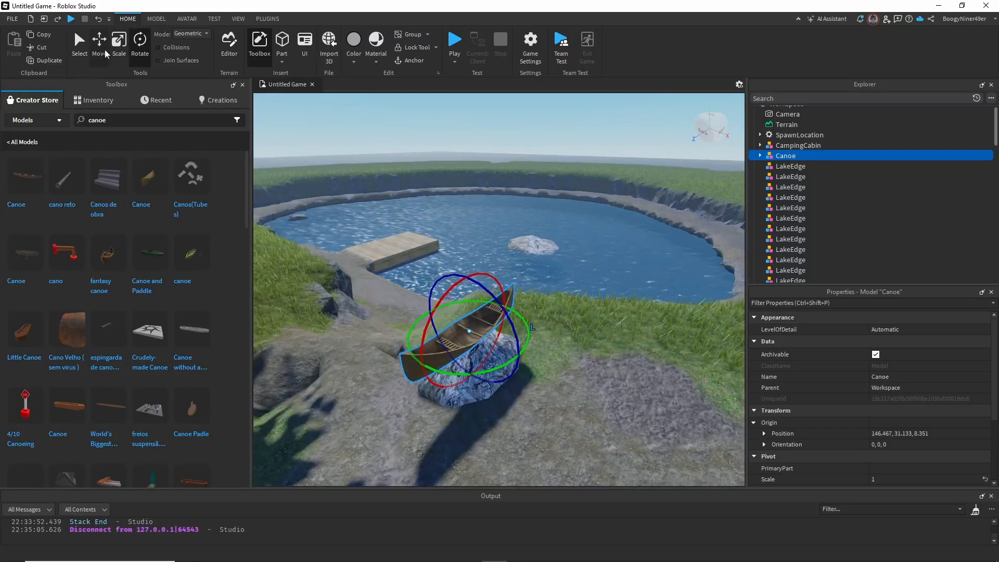
# - Move the canoe down onto the water alongside the wooden dock and shift it 1.76 studs closer to the dock
pyautogui.moveTo(422, 307); pyautogui.dragTo(389, 261)
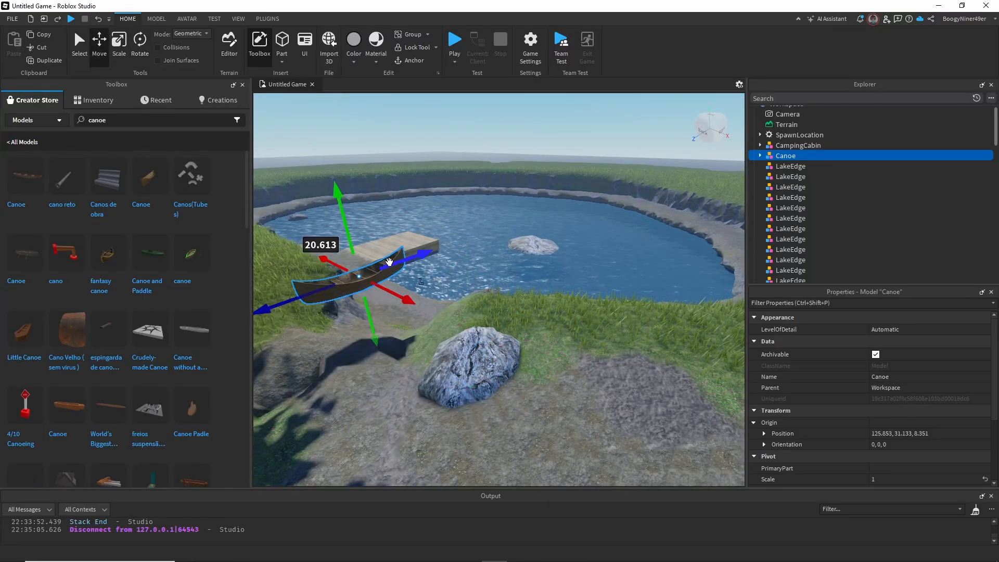
pyautogui.moveTo(406, 260); pyautogui.dragTo(466, 241)
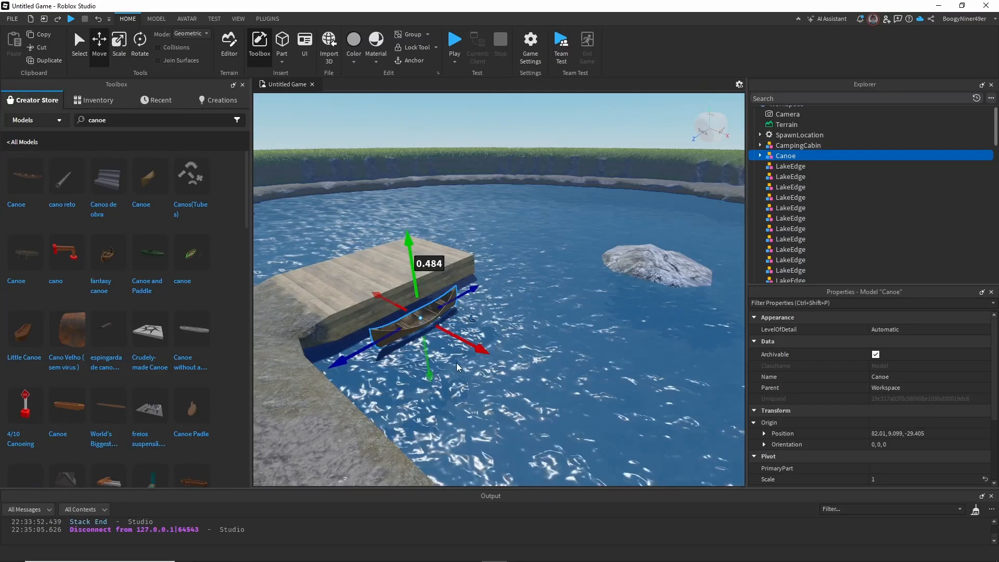
pyautogui.moveTo(456, 363); pyautogui.dragTo(467, 365, button='right')
pyautogui.press('a')
pyautogui.scroll(-3, 483, 394)
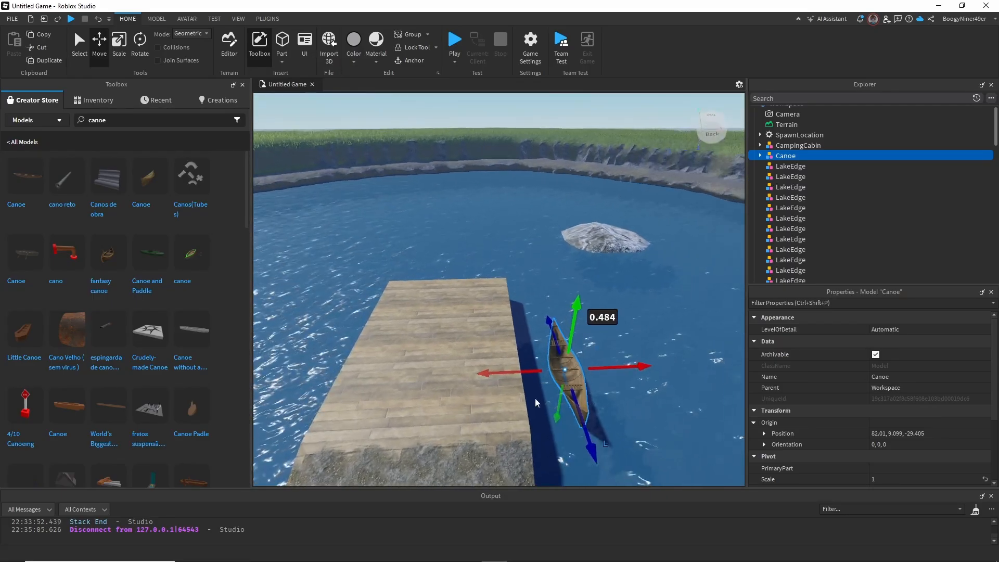
pyautogui.moveTo(523, 371); pyautogui.dragTo(511, 372)
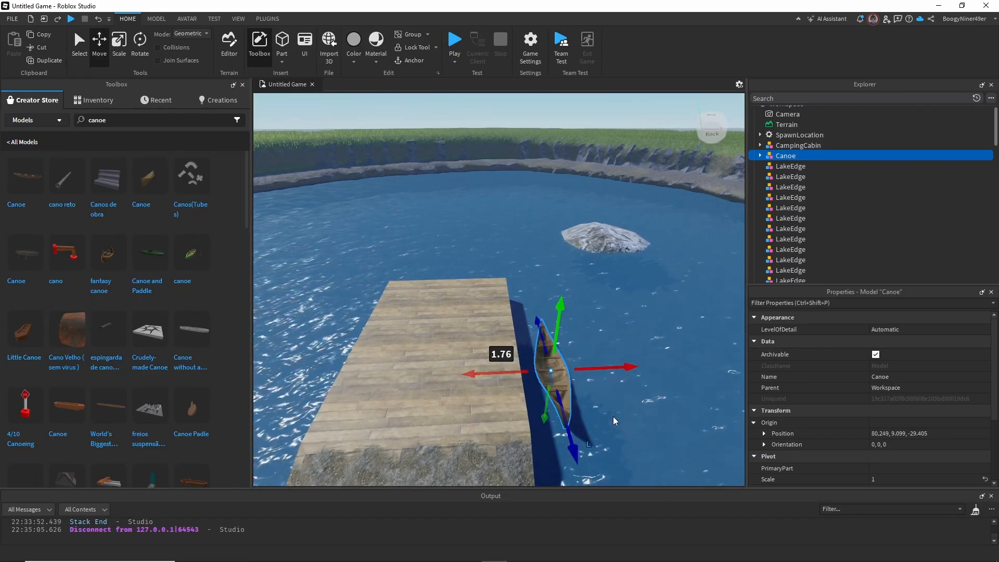
# - Slide the canoe 4.23 studs along the dock's side, away from the shore
pyautogui.moveTo(613, 416); pyautogui.dragTo(534, 360, button='right')
pyautogui.press('d')
pyautogui.moveTo(537, 241); pyautogui.dragTo(562, 232)
pyautogui.moveTo(456, 311); pyautogui.dragTo(463, 318, button='right')
pyautogui.press('e')
pyautogui.moveTo(490, 434); pyautogui.dragTo(495, 433, button='right')
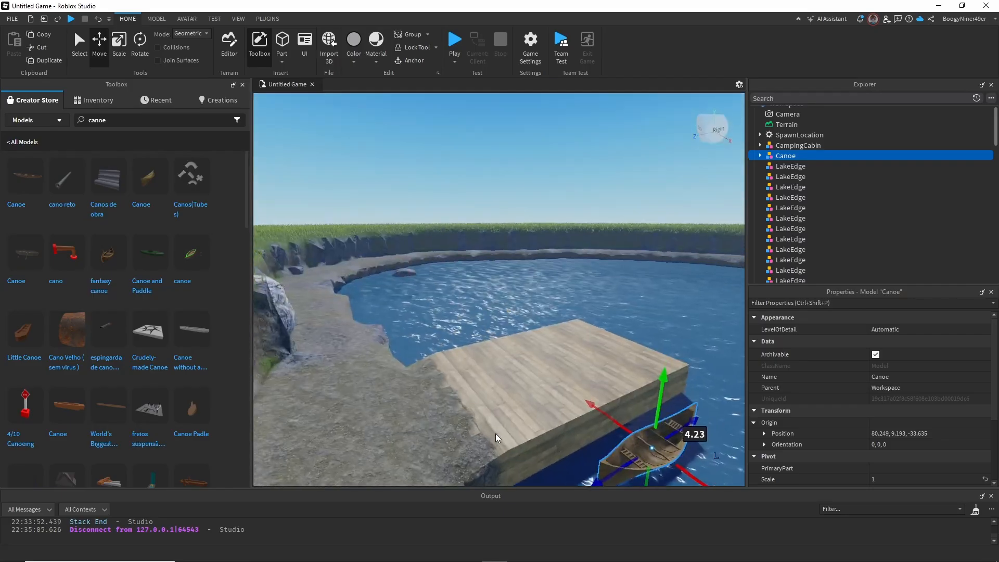
# - Playtest the game, walk past the cabin to the dock, sit in the canoe and view it from several angles
pyautogui.click(454, 42)
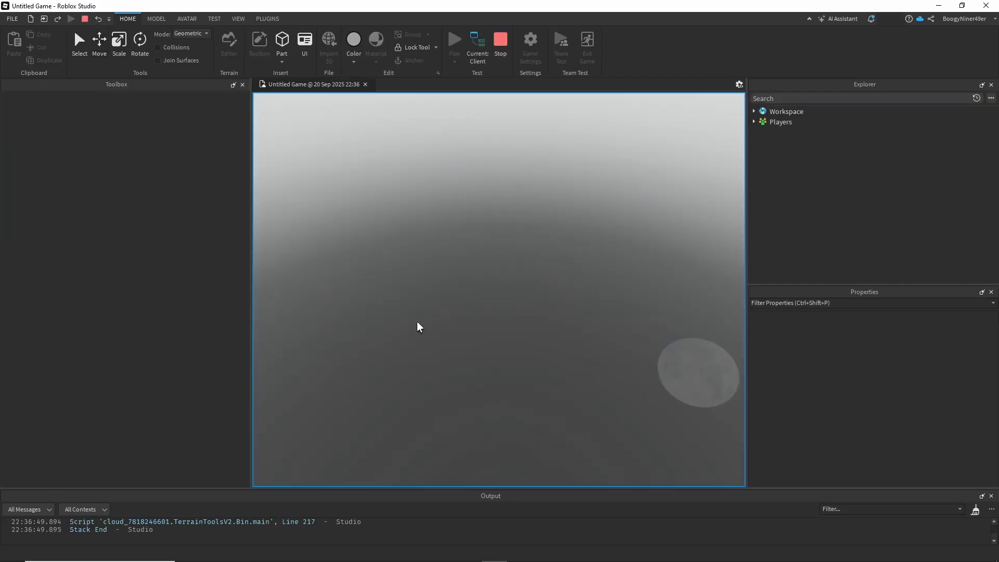
pyautogui.press('w')
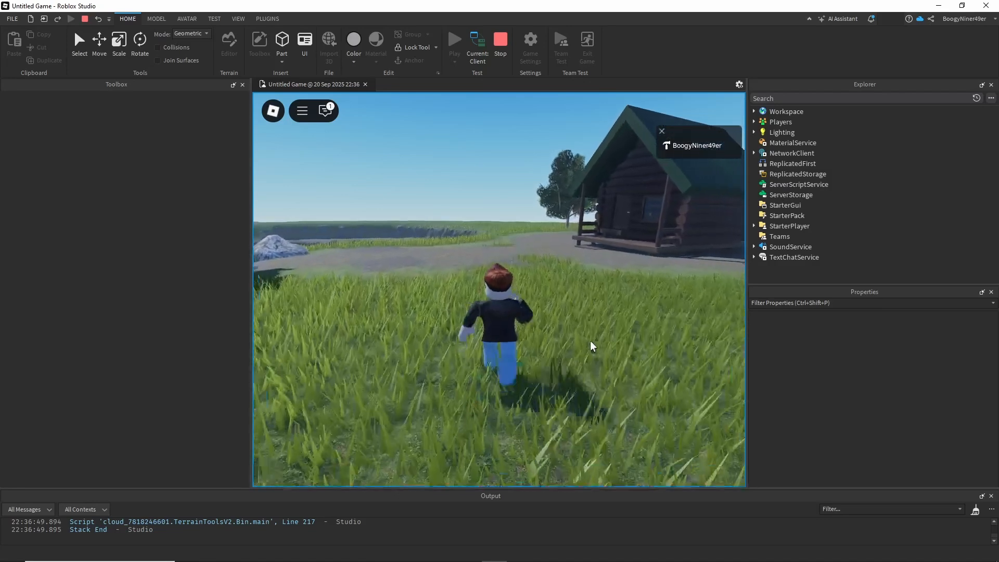
pyautogui.moveTo(581, 341); pyautogui.dragTo(584, 341, button='right')
pyautogui.press('w')
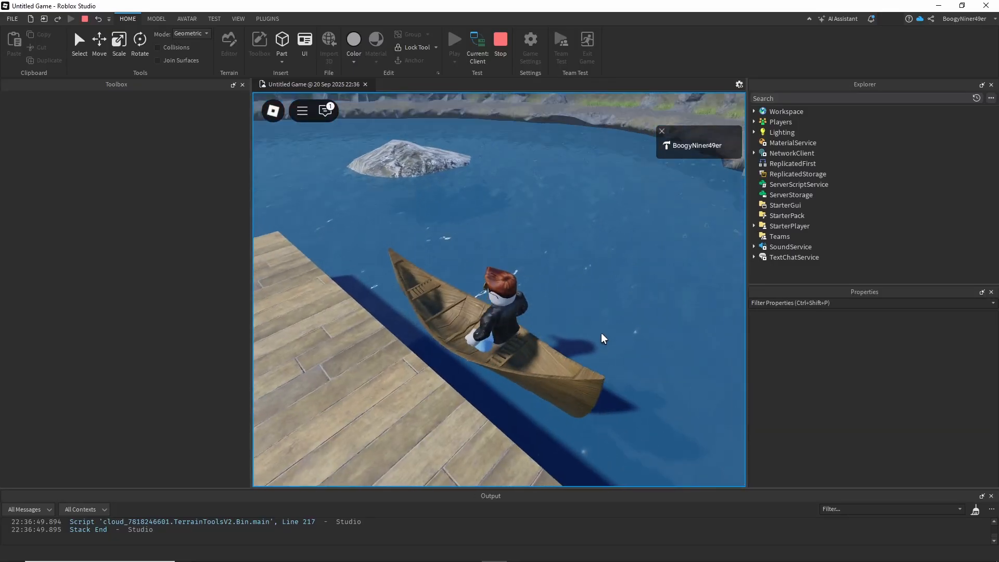
pyautogui.moveTo(586, 337); pyautogui.dragTo(565, 339, button='right')
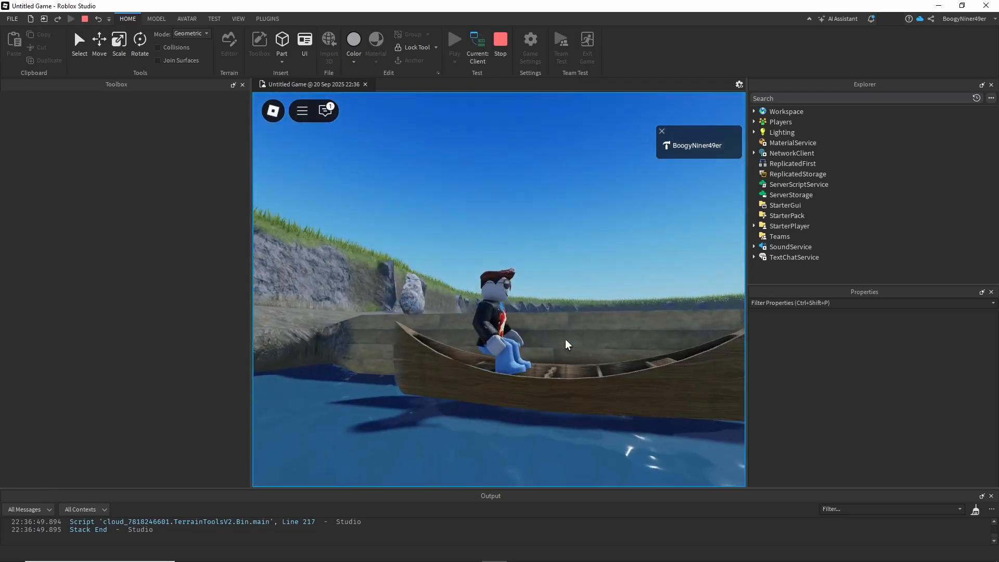
pyautogui.moveTo(670, 370); pyautogui.dragTo(669, 371, button='right')
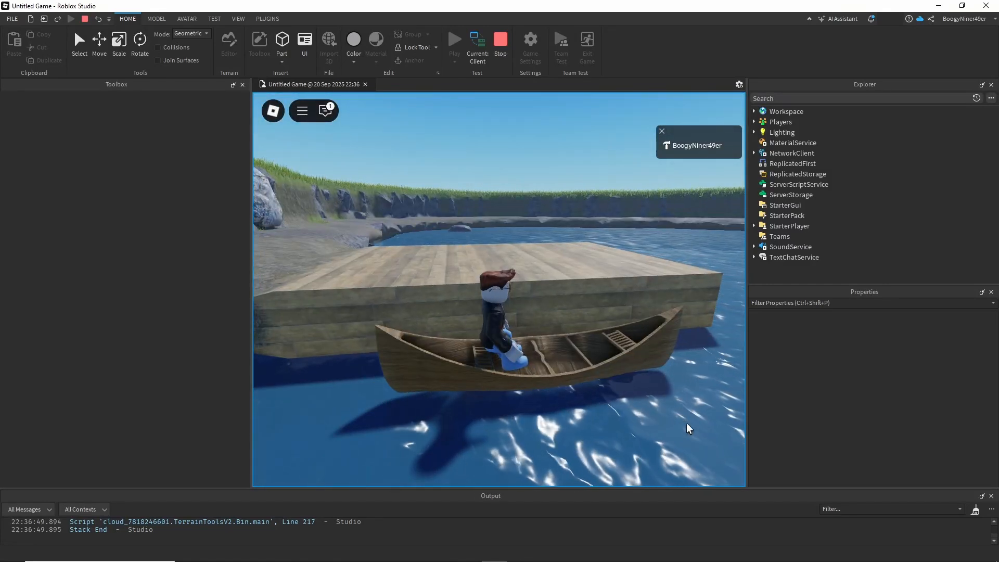